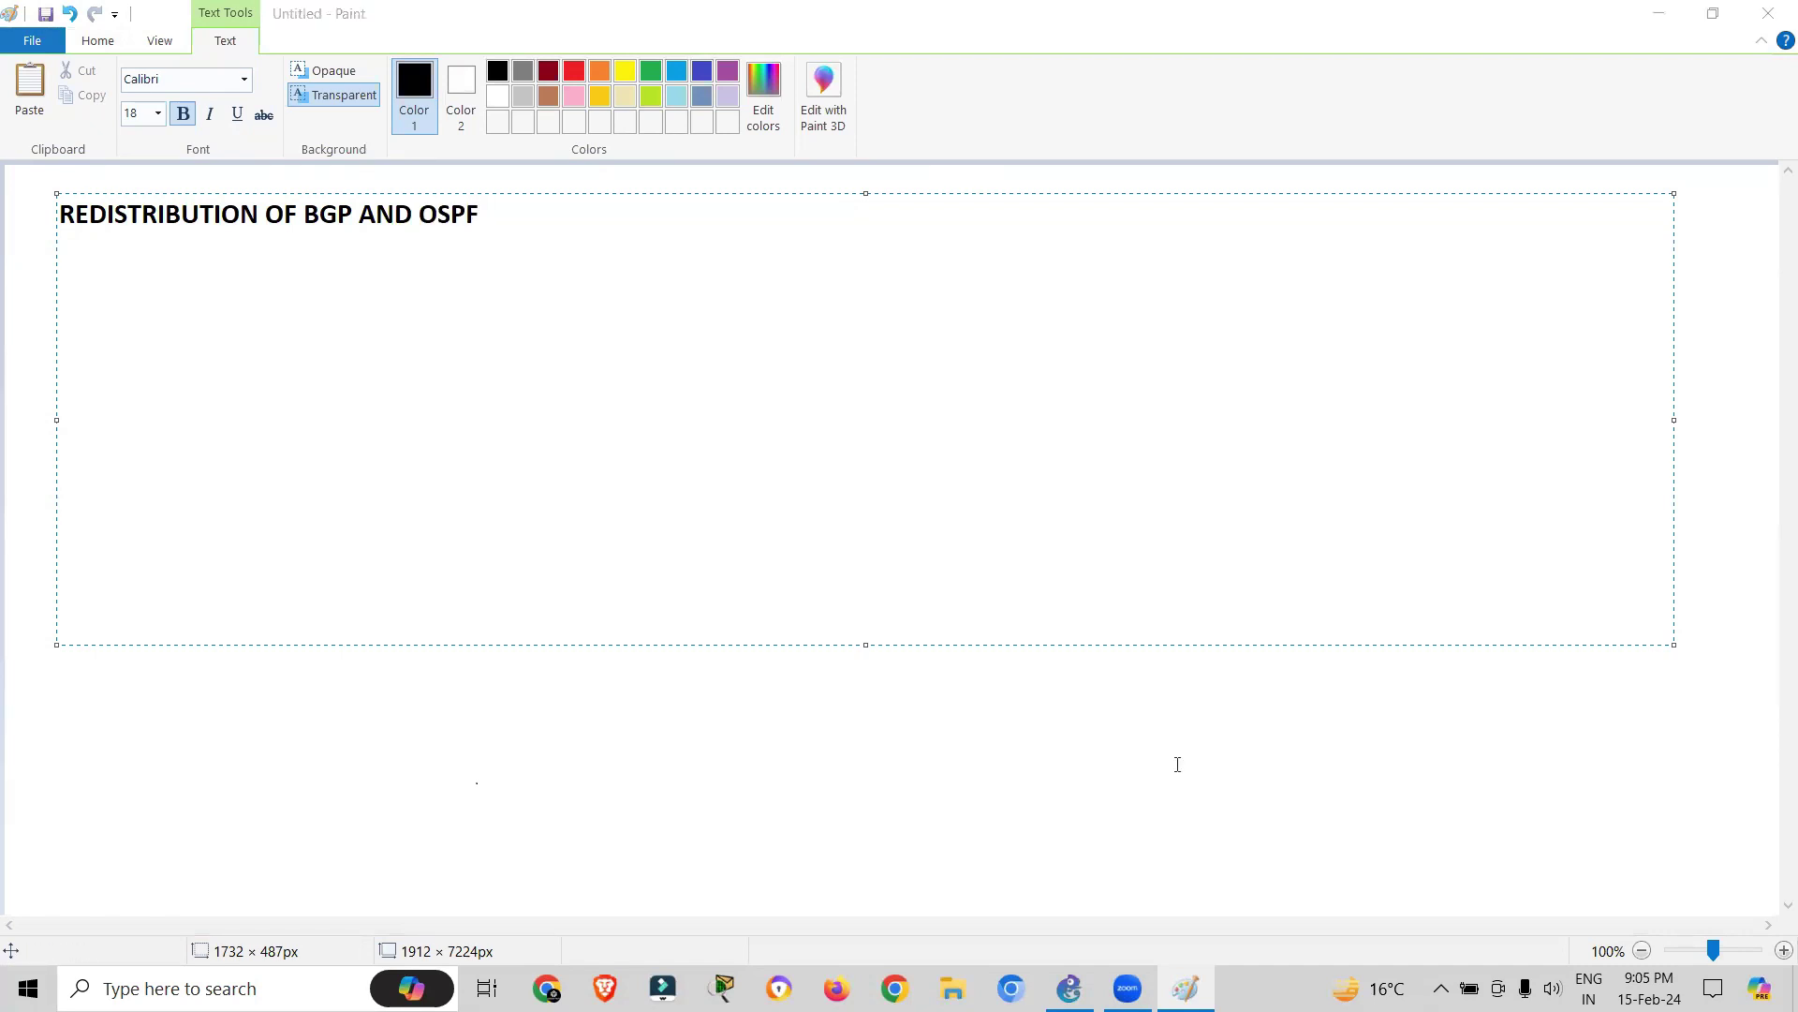
- Finish the title, then draw three router circles joined by a straight line
left_click(518, 214)
left_click(722, 650)
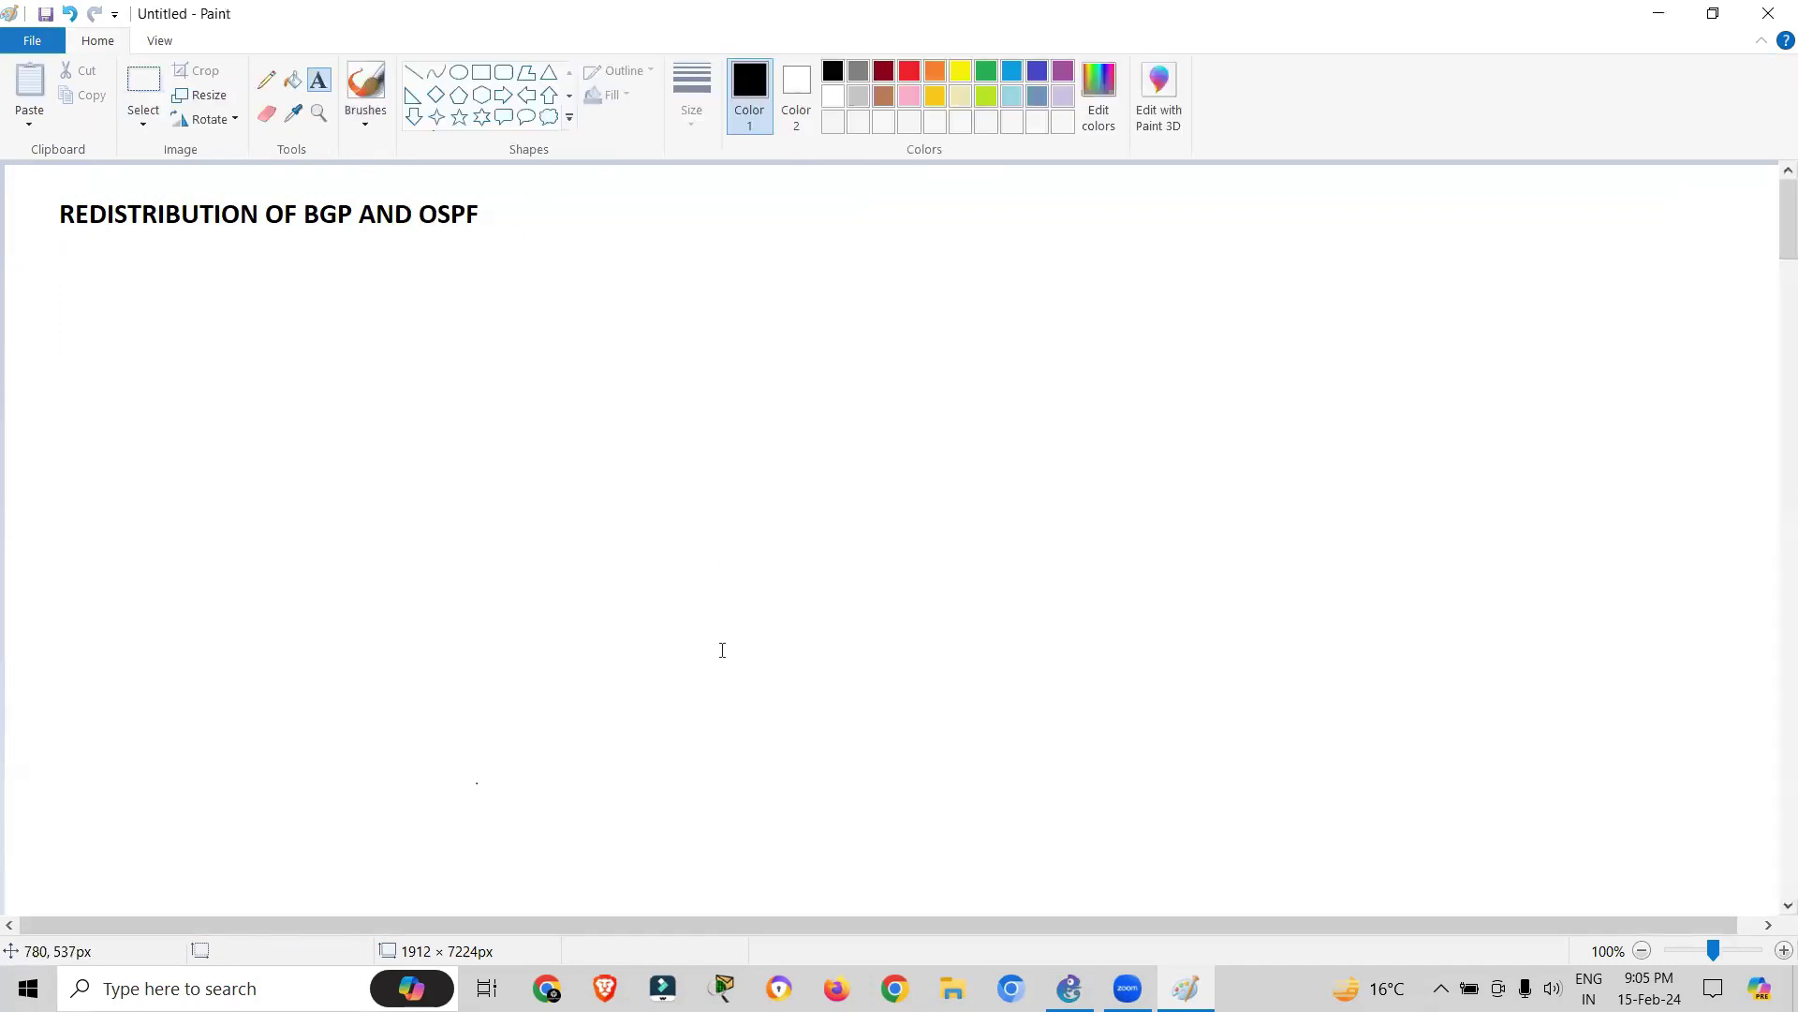
left_click(462, 73)
left_click_drag(273, 433, 388, 515)
left_click_drag(734, 443, 848, 524)
left_click_drag(1276, 437, 1379, 520)
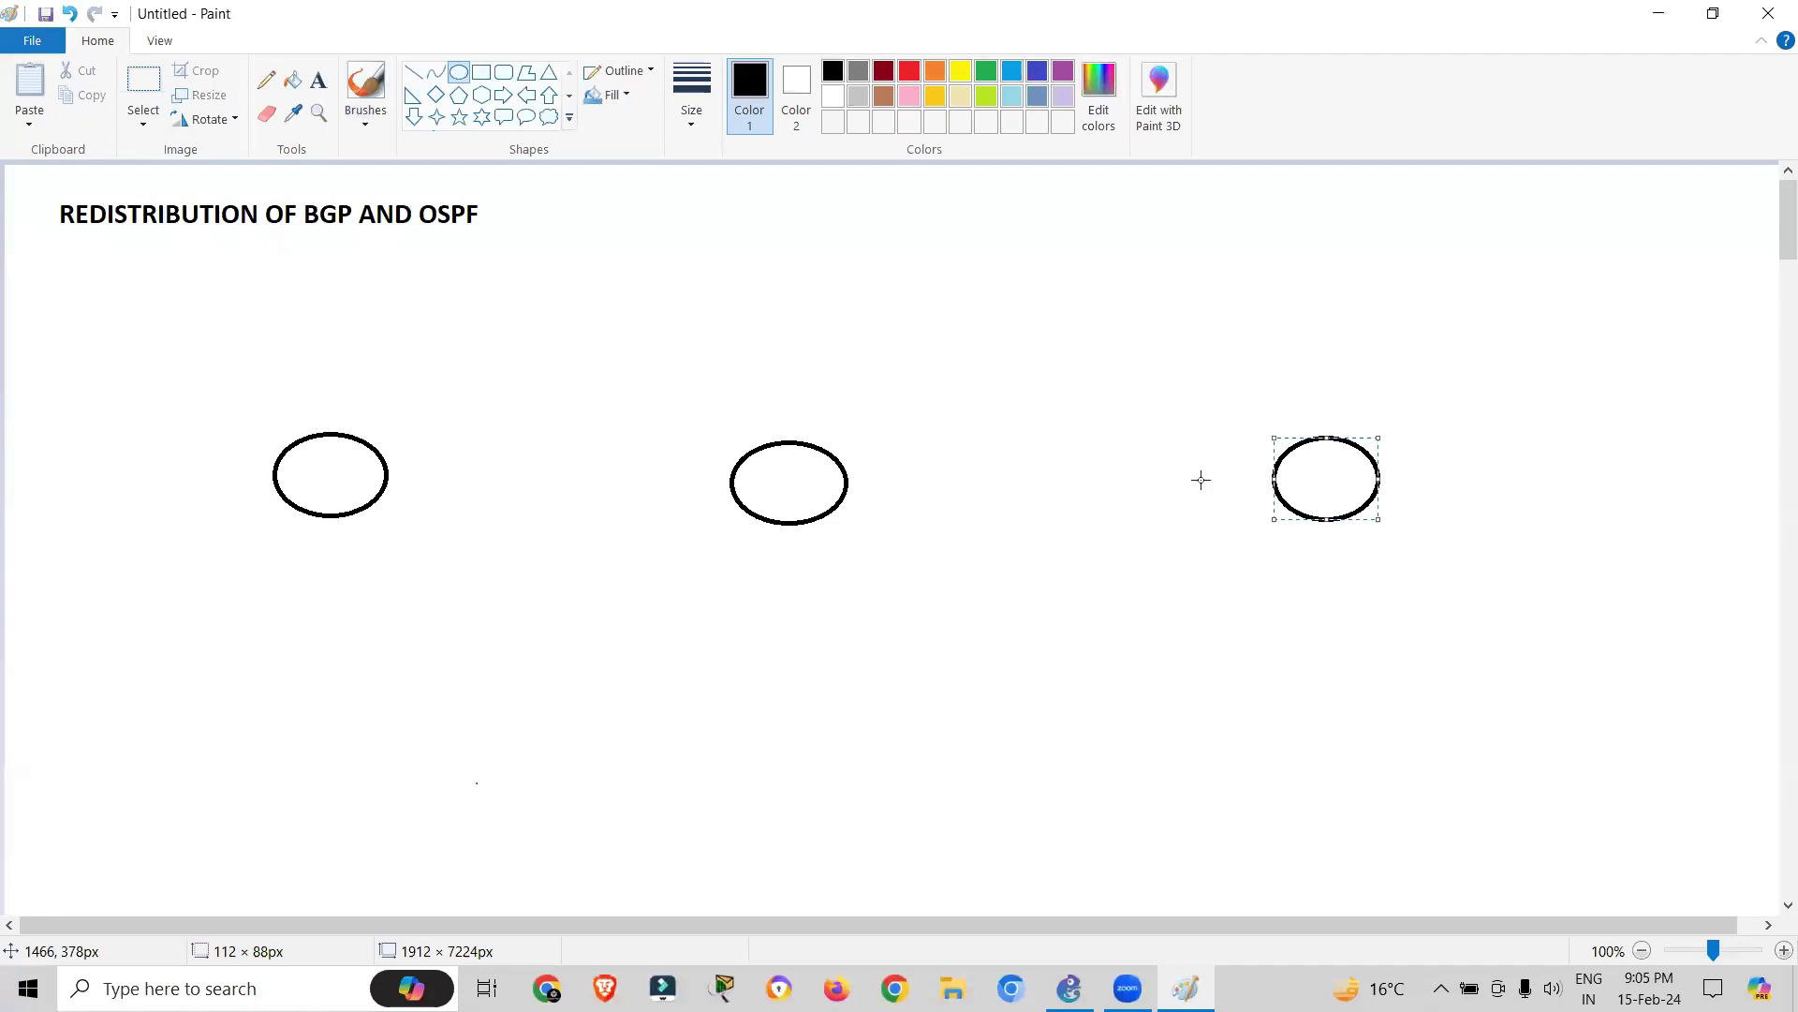
left_click(413, 72)
left_click_drag(387, 466, 1286, 470)
- Draw a red ellipse around the middle and right circles, with a text box above it
left_click(465, 73)
left_click(909, 72)
left_click_drag(1504, 340, 828, 568)
mouse_move(1506, 450)
left_mouse_down()
mouse_move(1421, 453)
mouse_move(1405, 474)
mouse_move(1490, 454)
left_mouse_up()
left_click(653, 123)
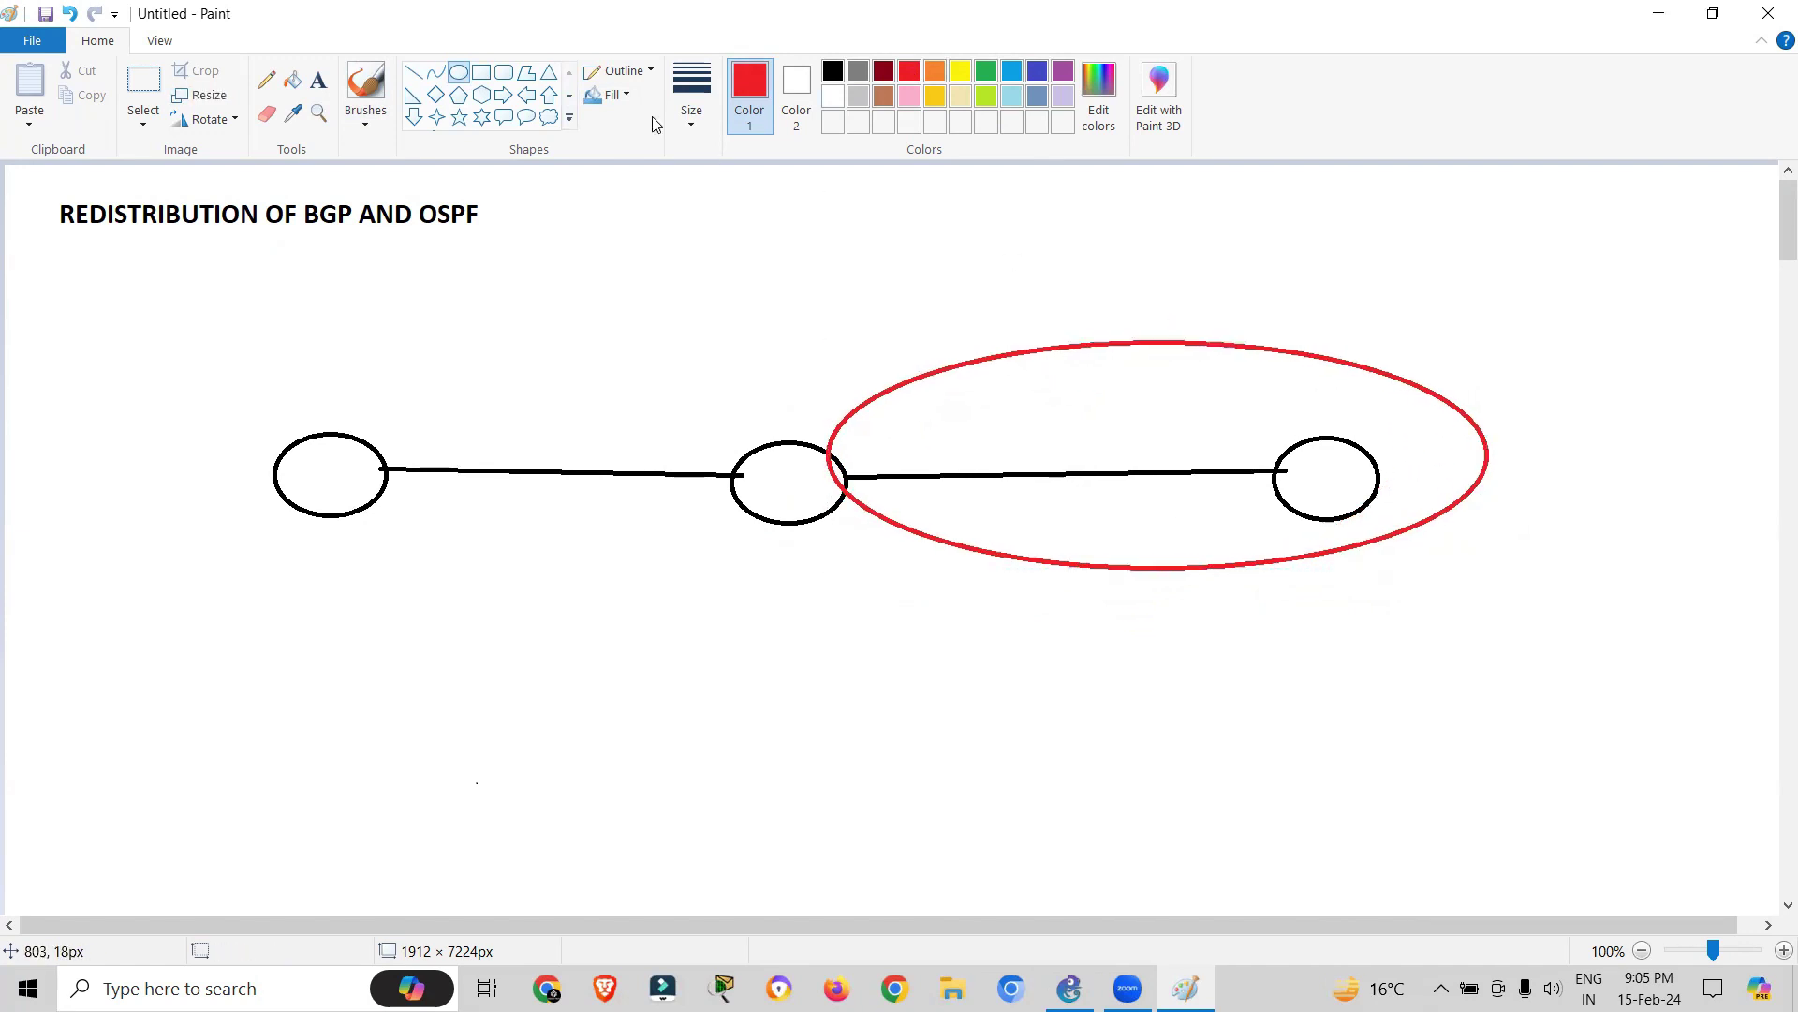
left_click(318, 80)
left_click(1110, 291)
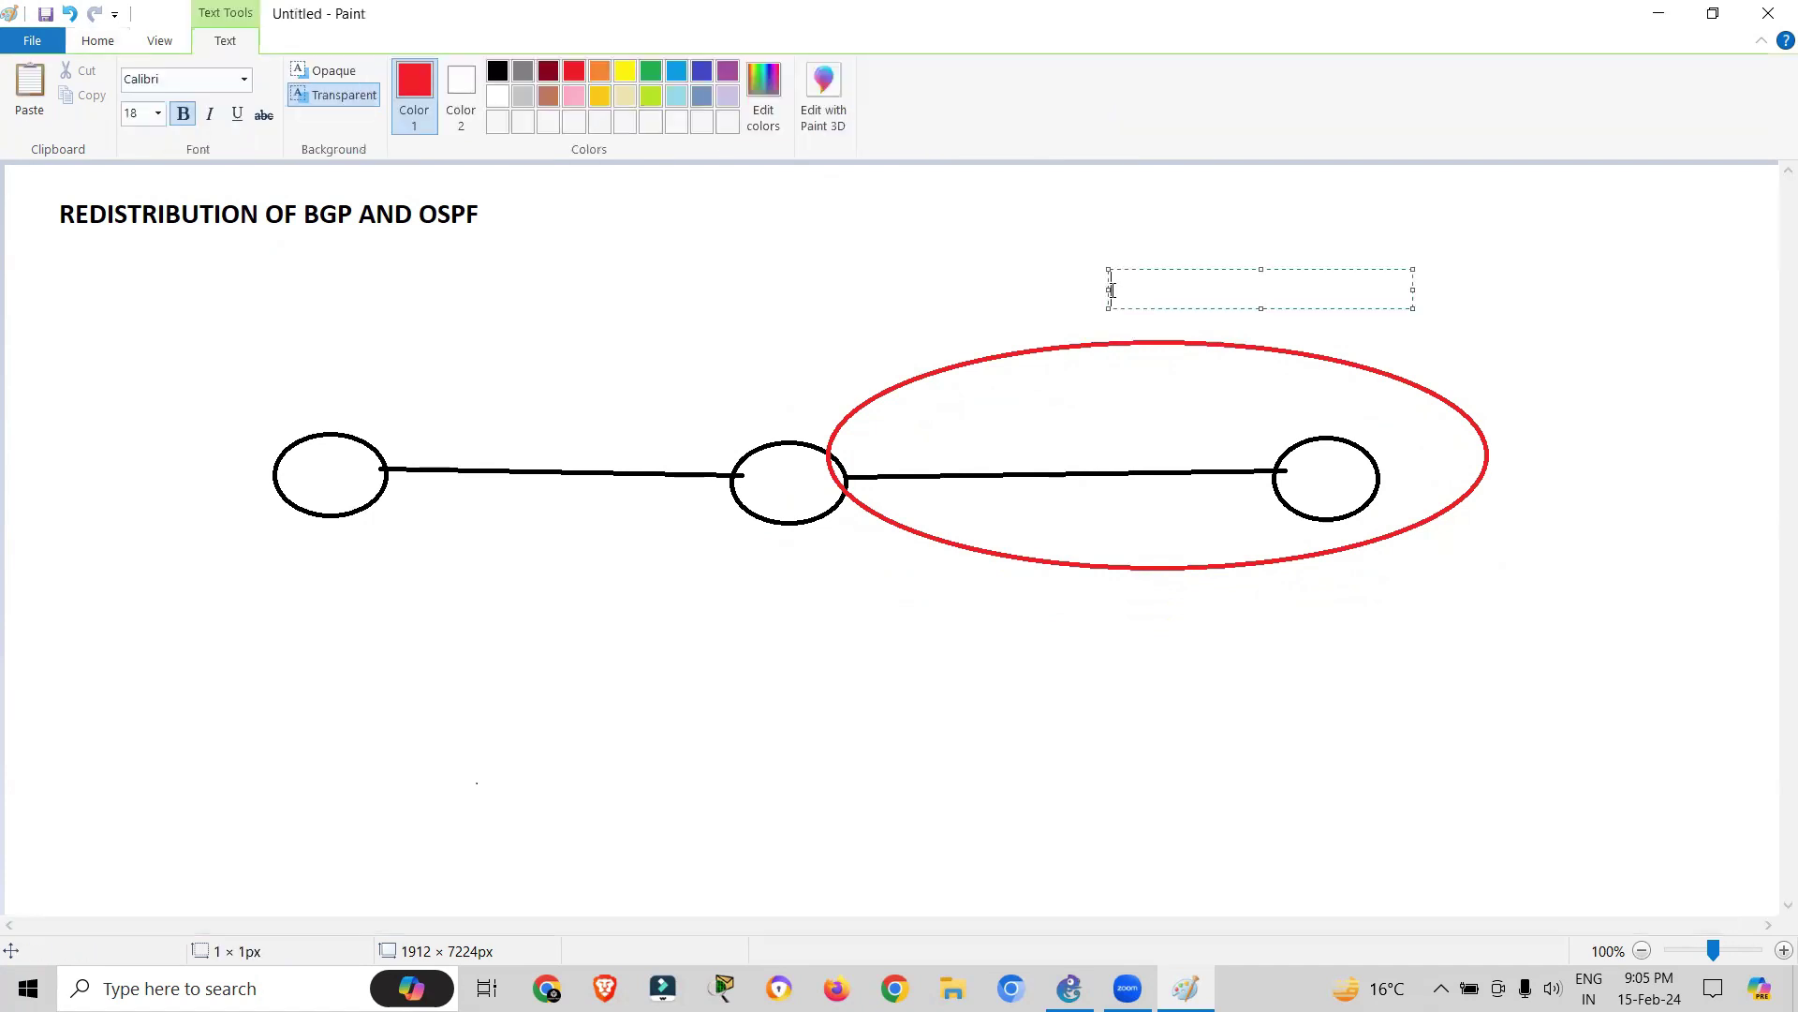
- Finish the red BGP label and draw a grey ellipse around the left two circles
left_click(769, 385)
left_click(859, 71)
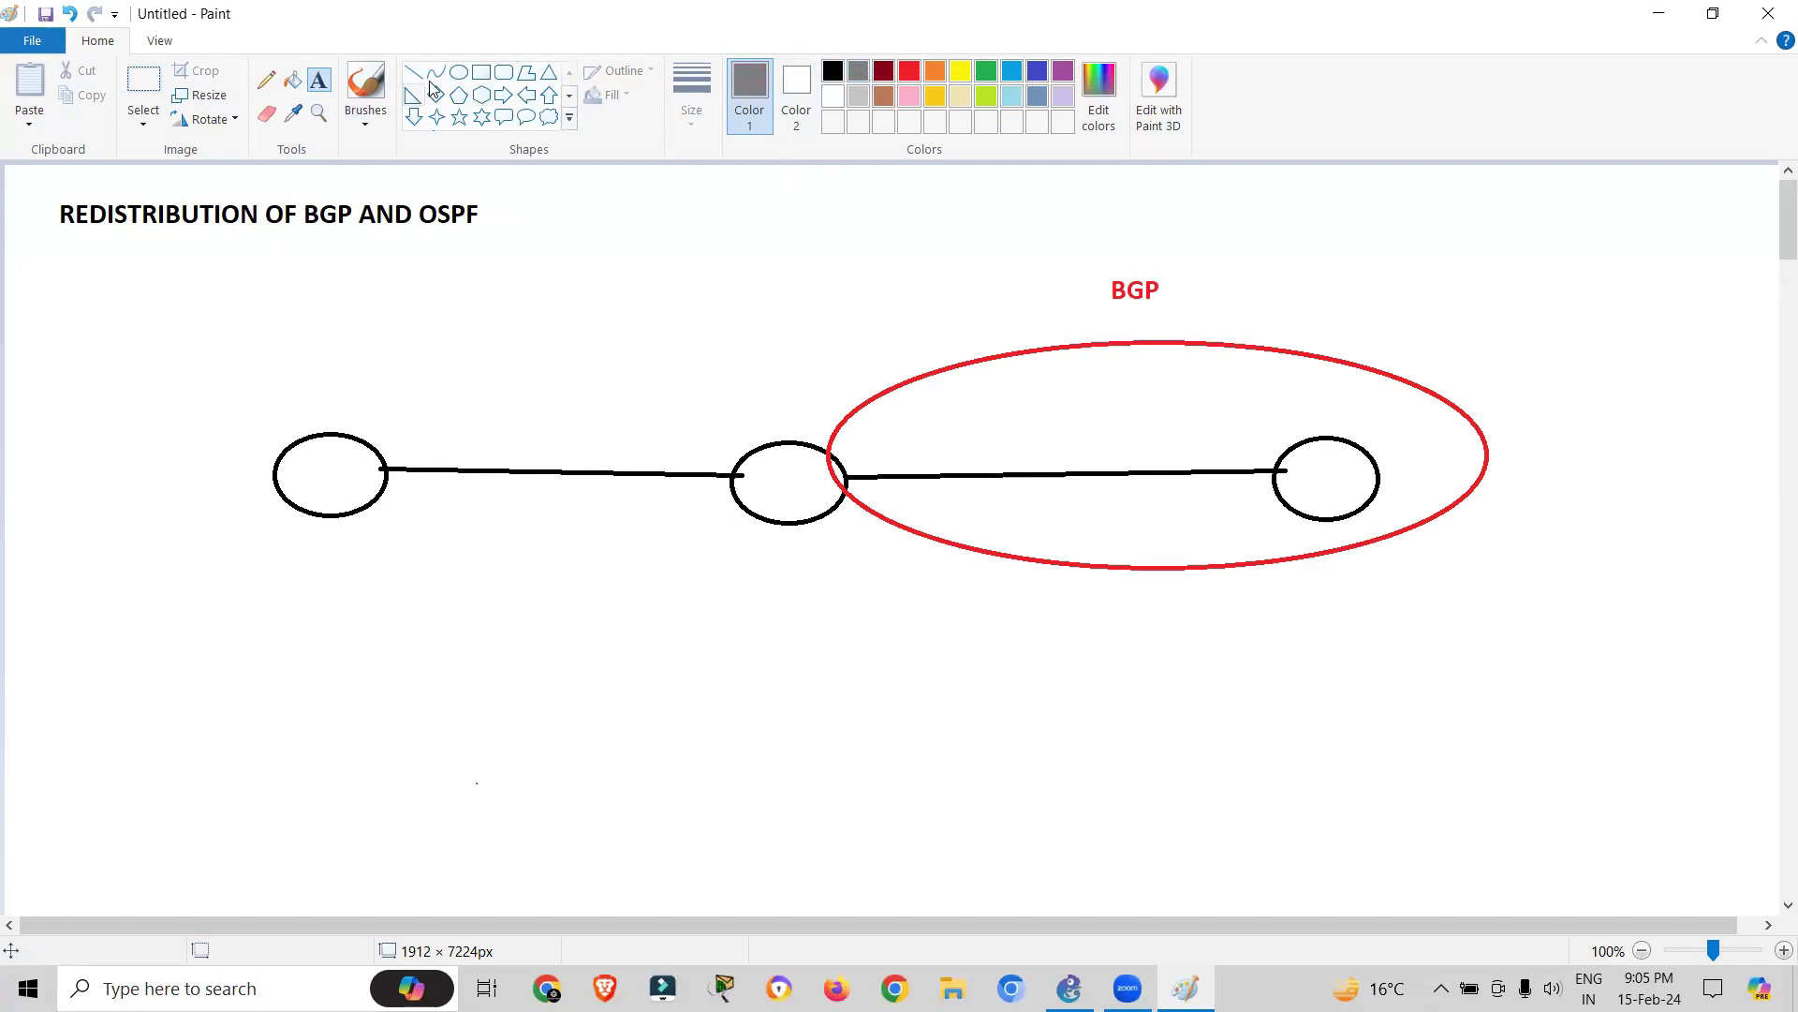
left_click(458, 72)
left_click_drag(157, 304, 770, 614)
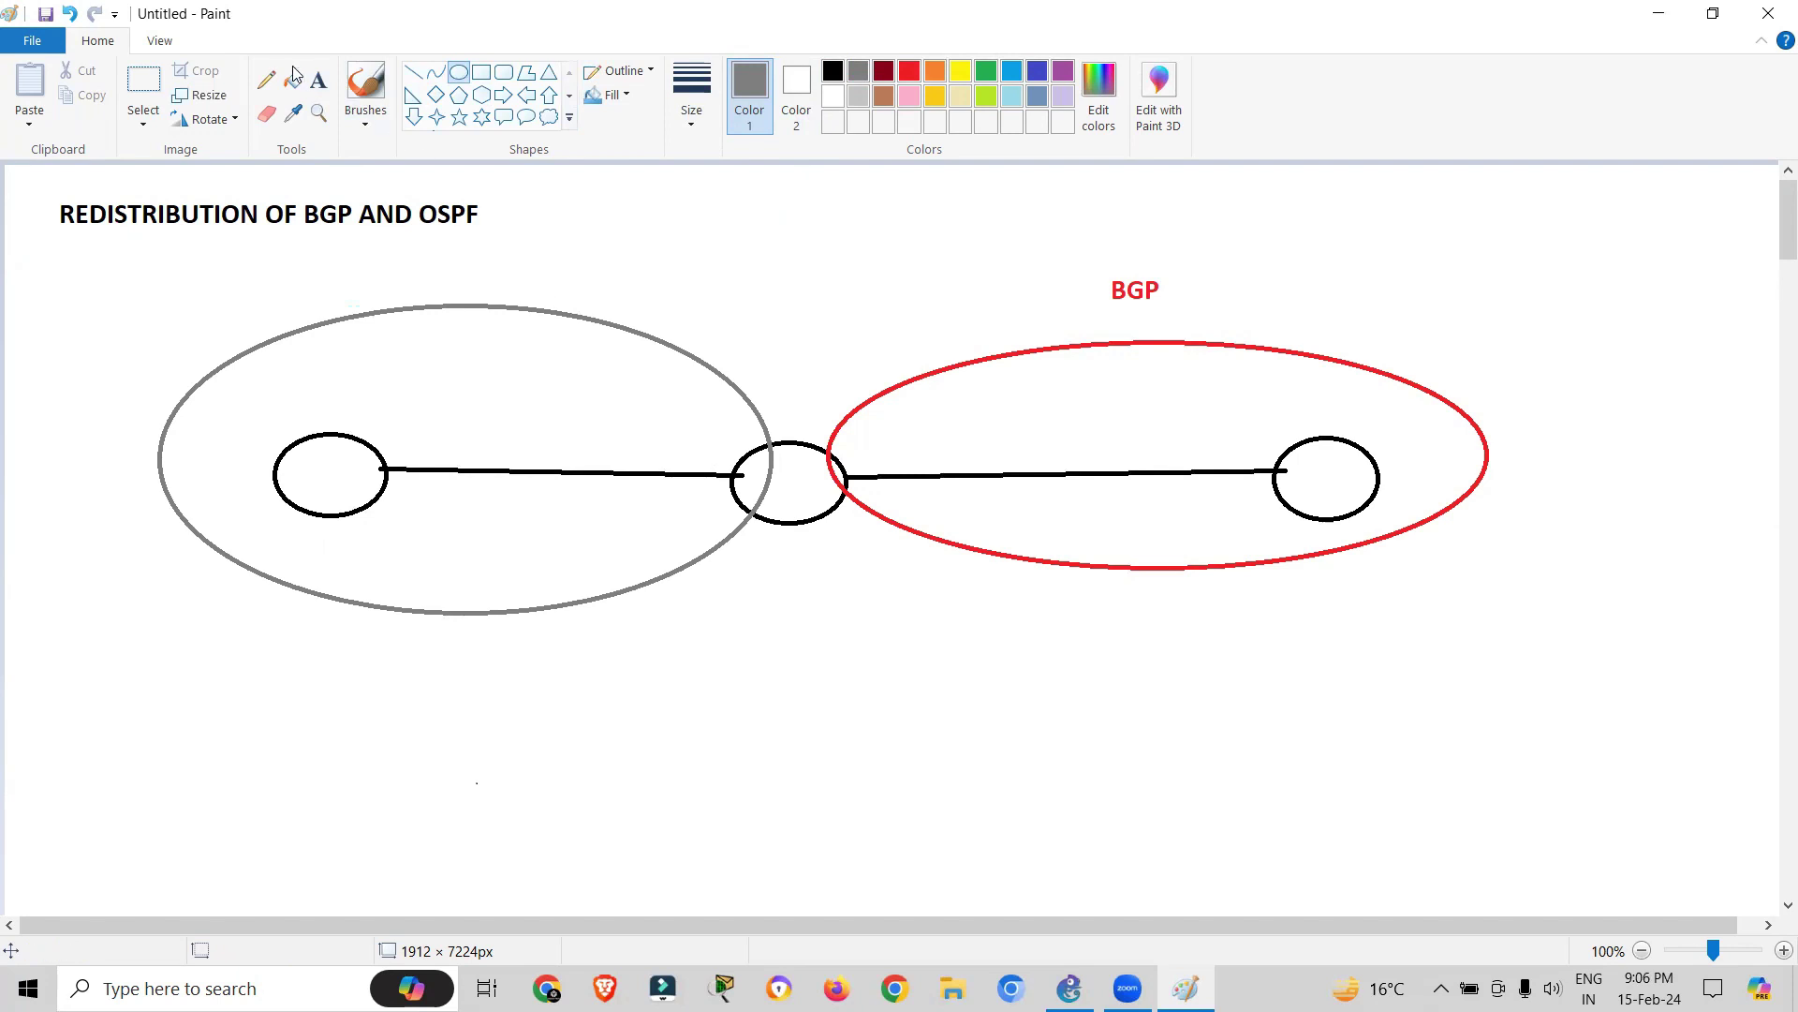
- Add an OSPF label above the grey ellipse
left_click(352, 254)
type("OSPF")
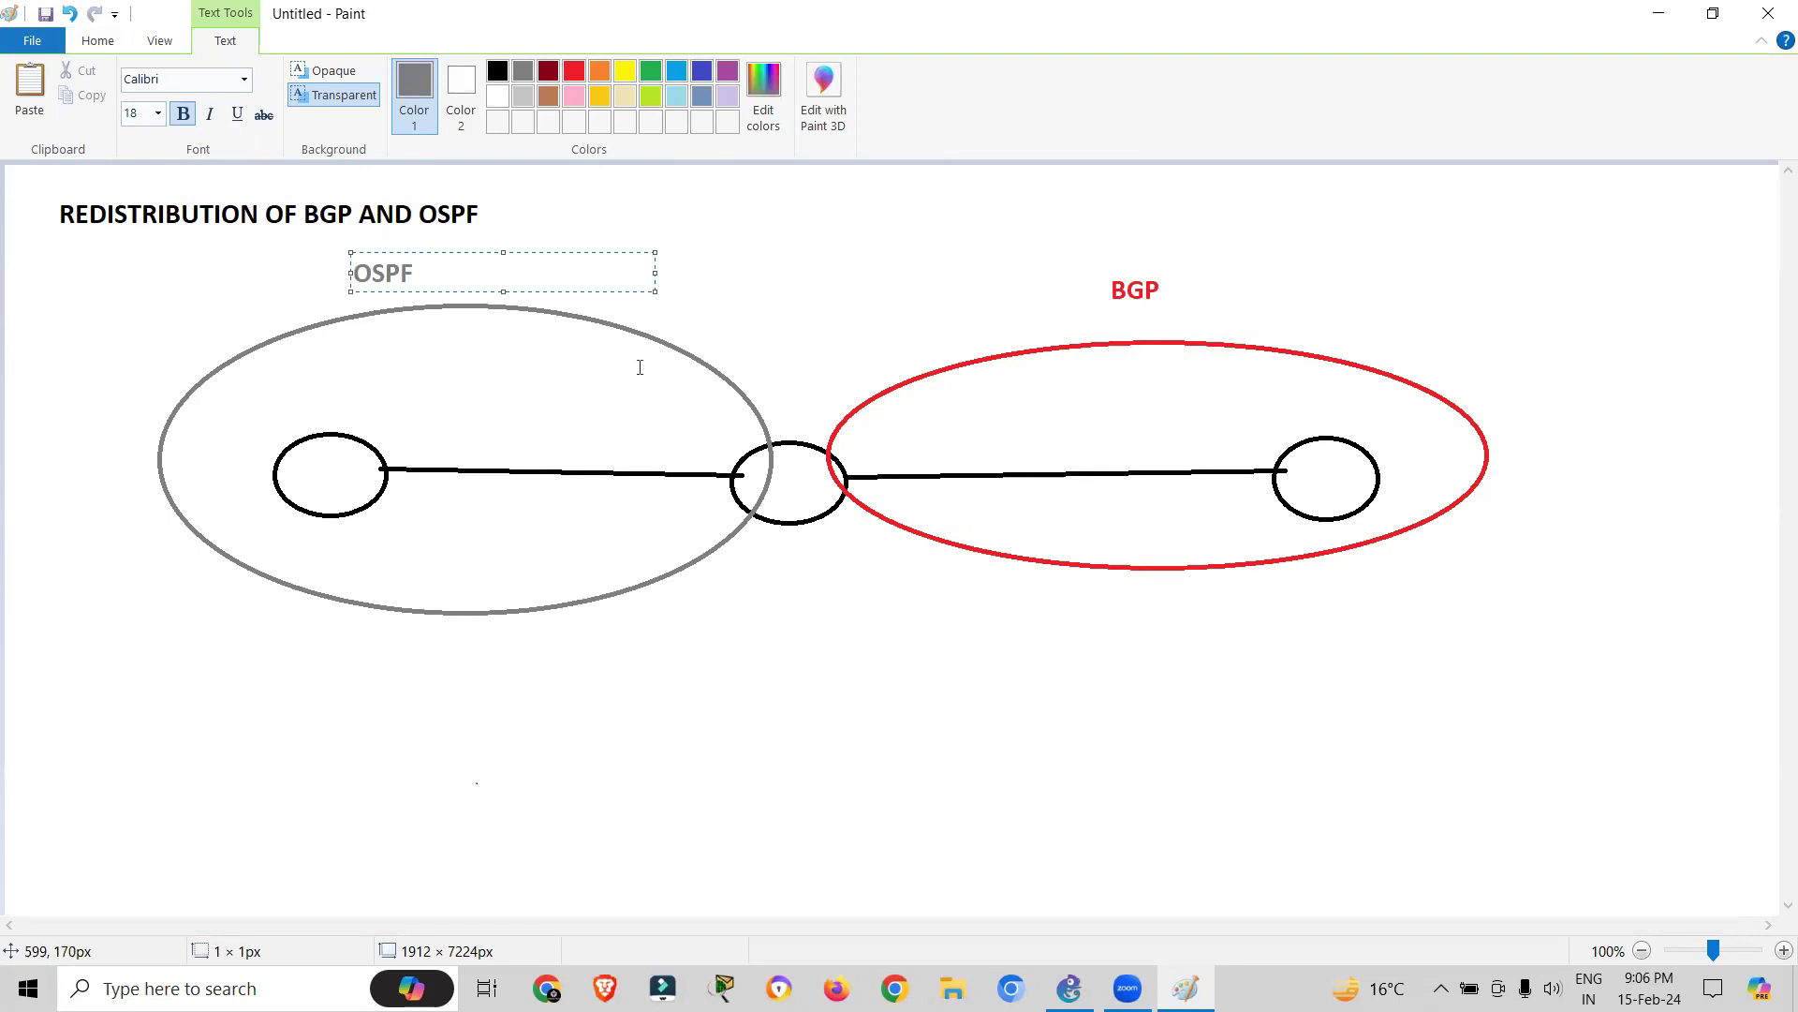
left_click(859, 778)
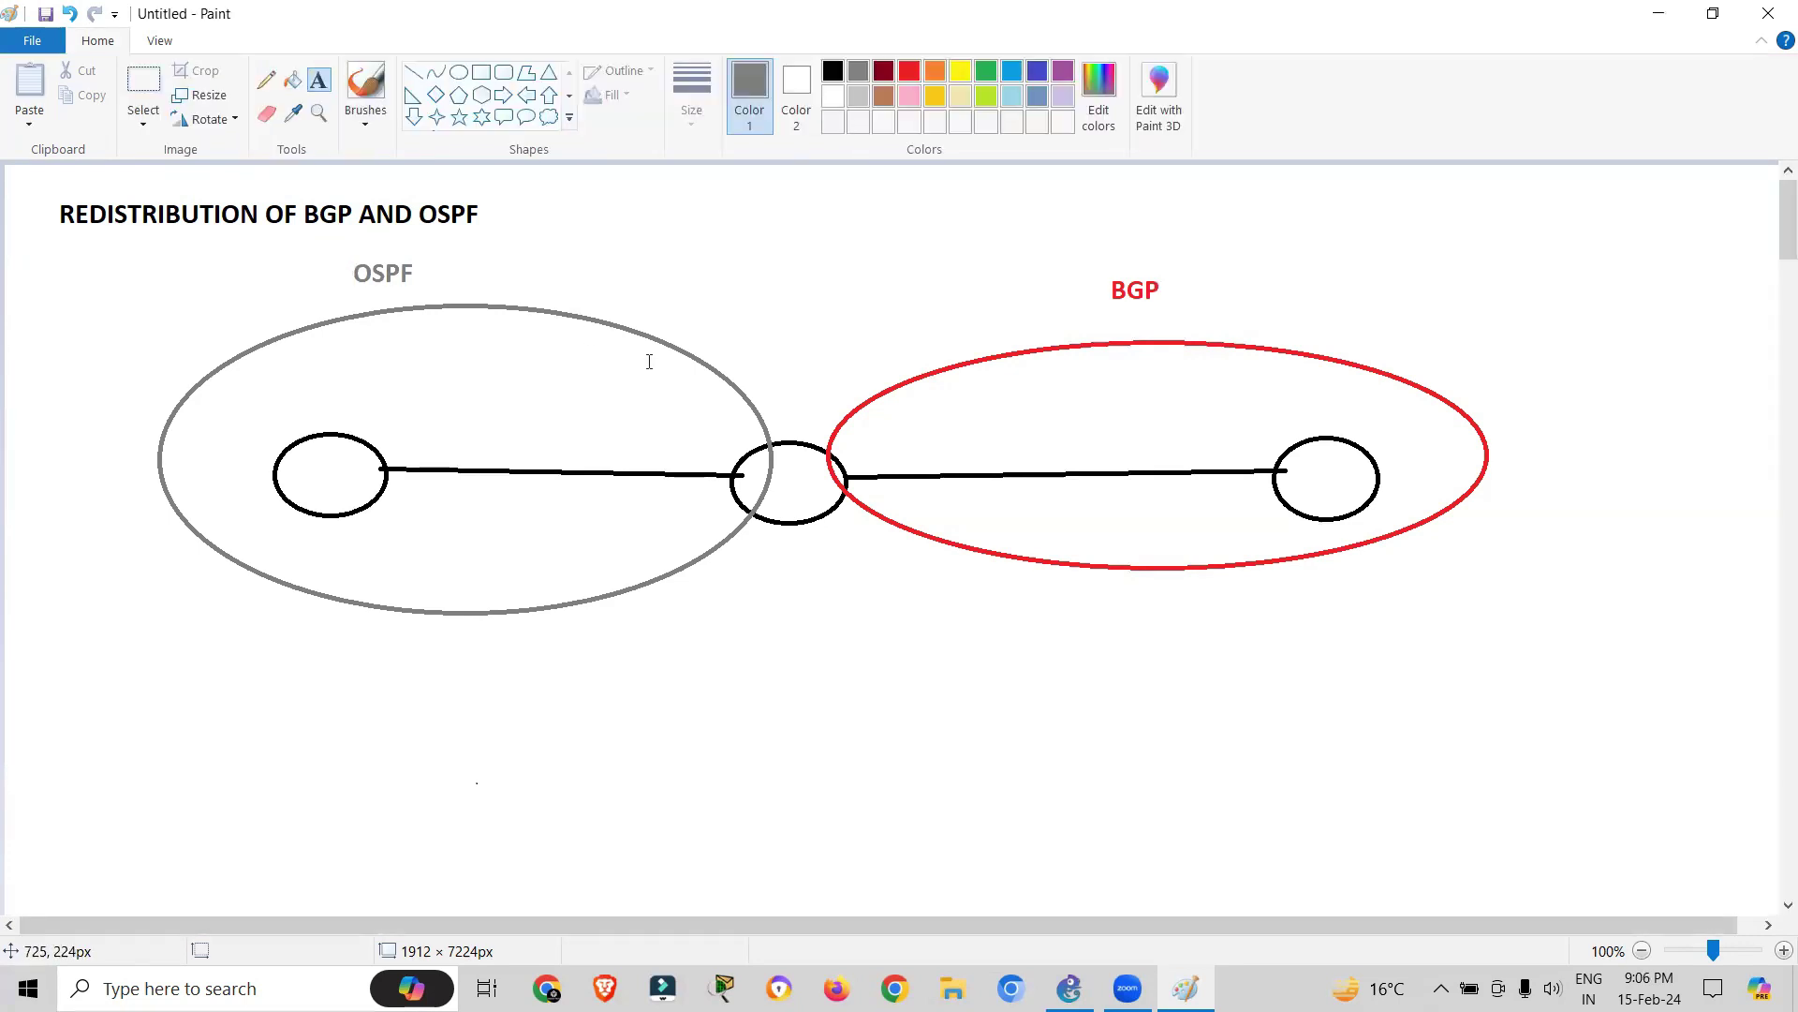
- Draw a grey double-headed arrow below the diagram
left_click(425, 75)
mouse_move(606, 666)
left_mouse_down()
mouse_move(1105, 656)
mouse_move(1046, 637)
mouse_move(1113, 656)
left_mouse_up()
left_click_drag(646, 636, 605, 666)
left_click_drag(604, 667, 647, 684)
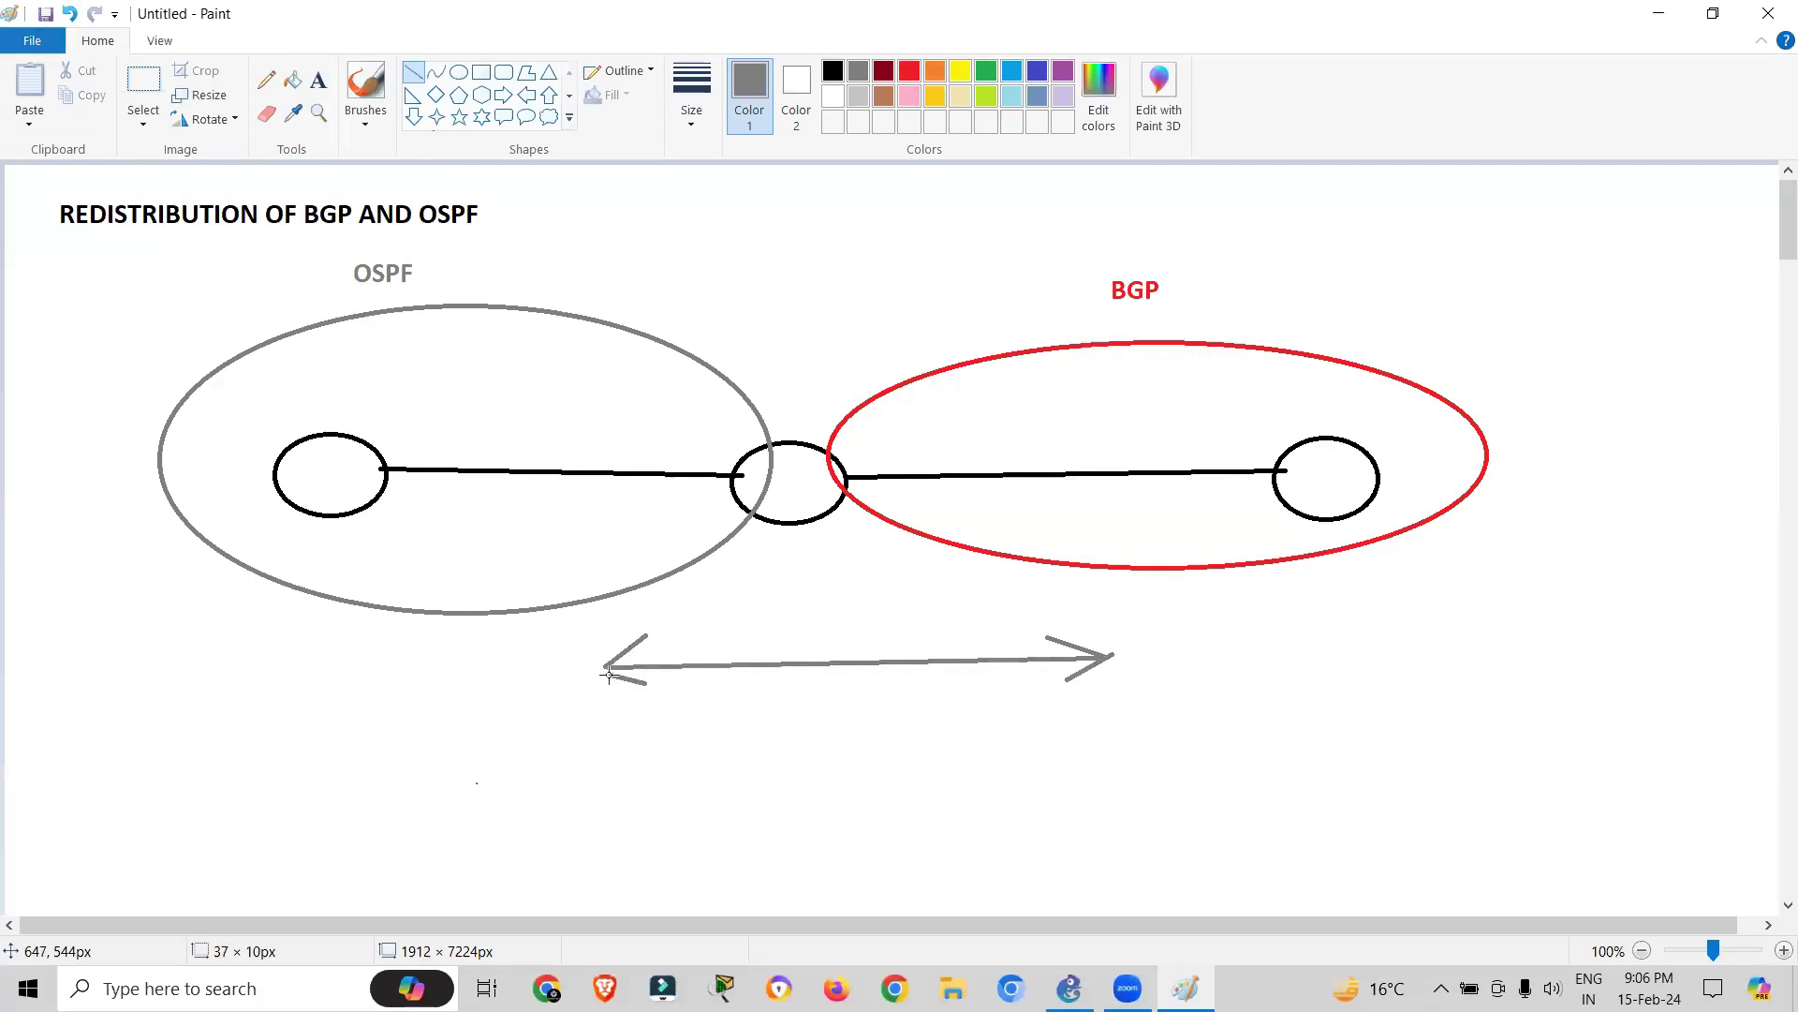
- Add 'CCNA' / 'CCNP ROUTIBNG' text near the top, delete it, then switch to GNS3
left_click(318, 79)
left_click(642, 204)
type("CCNA")
key("Return")
type("CCNP ROUTIBNG")
key("ctrl+a")
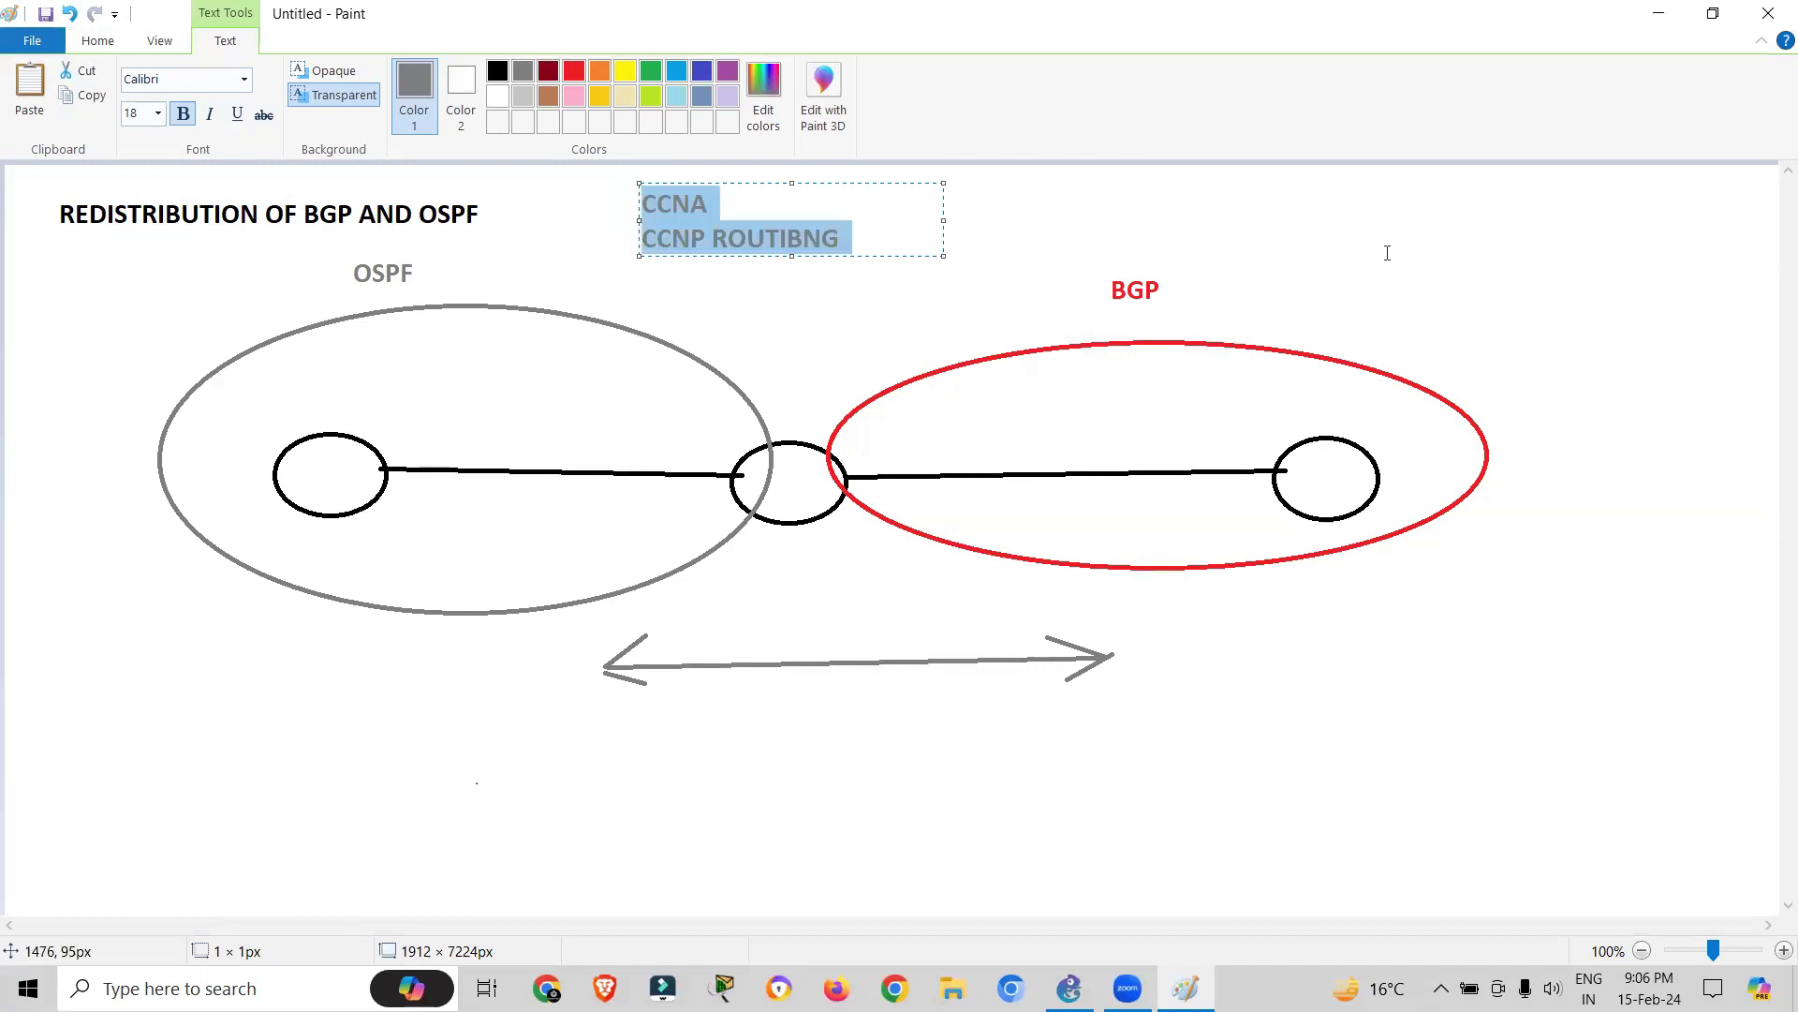
key("Delete")
left_click(1477, 643)
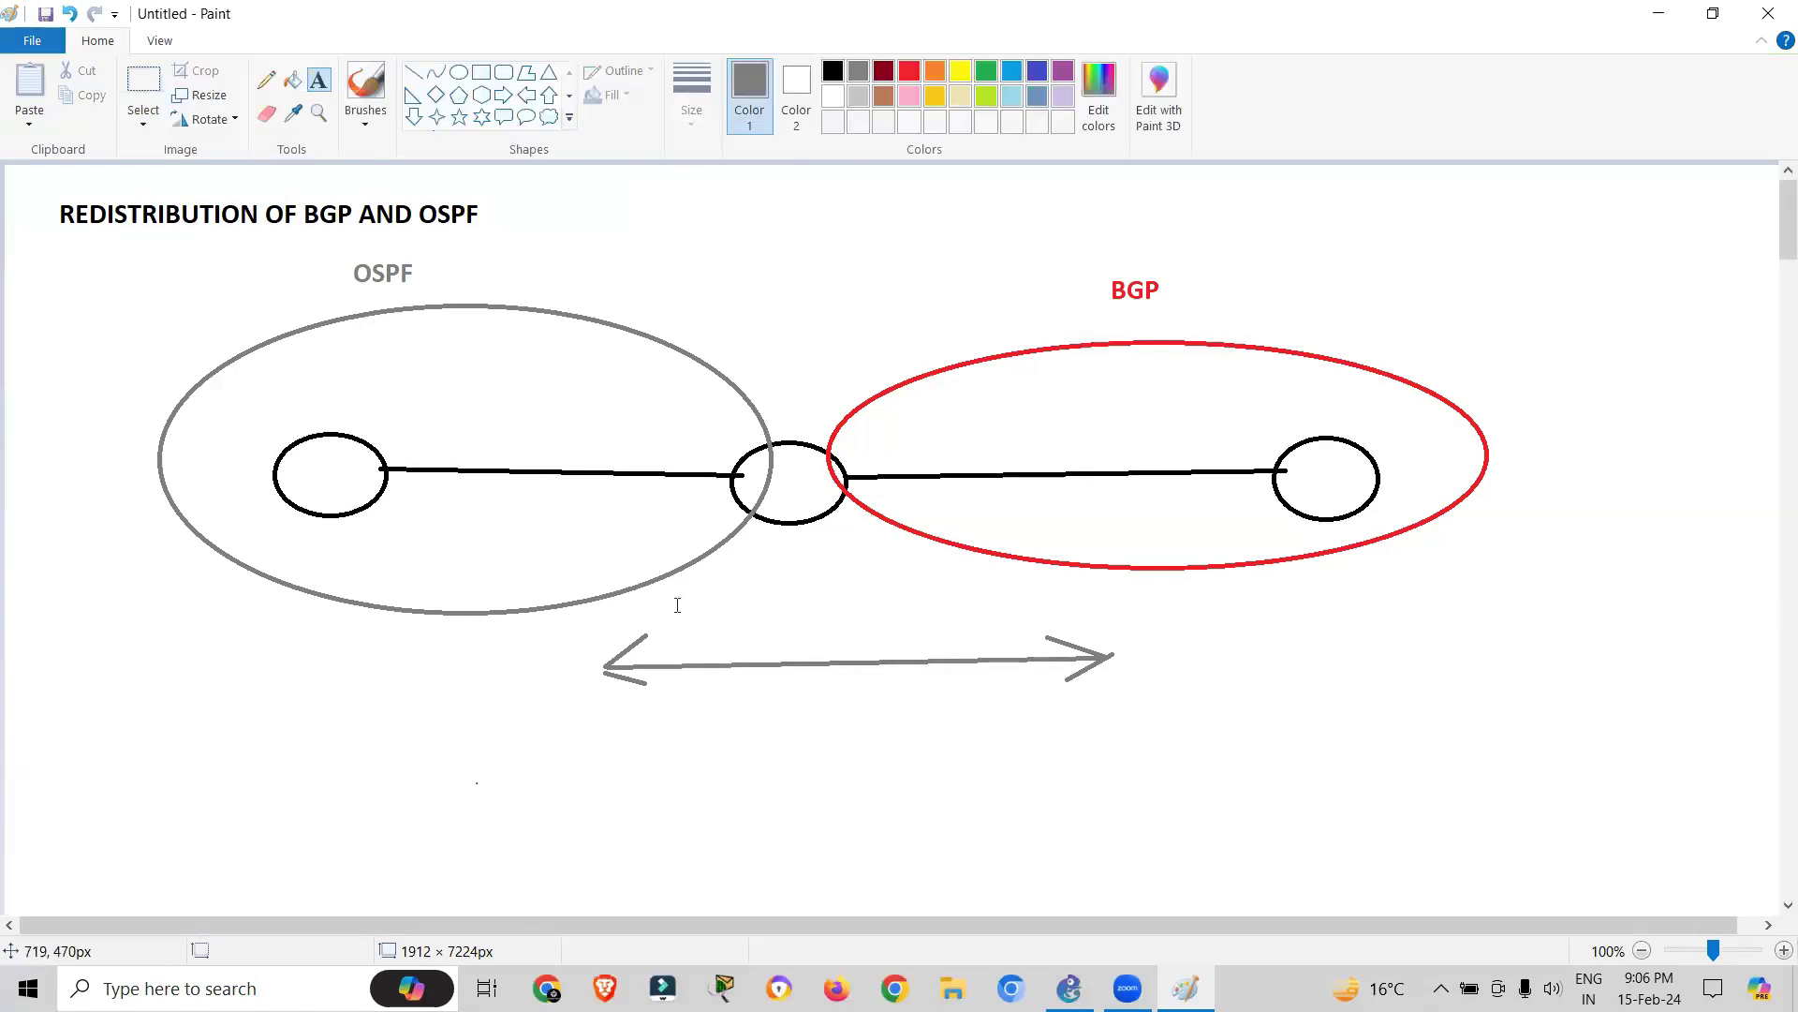
left_click(1068, 988)
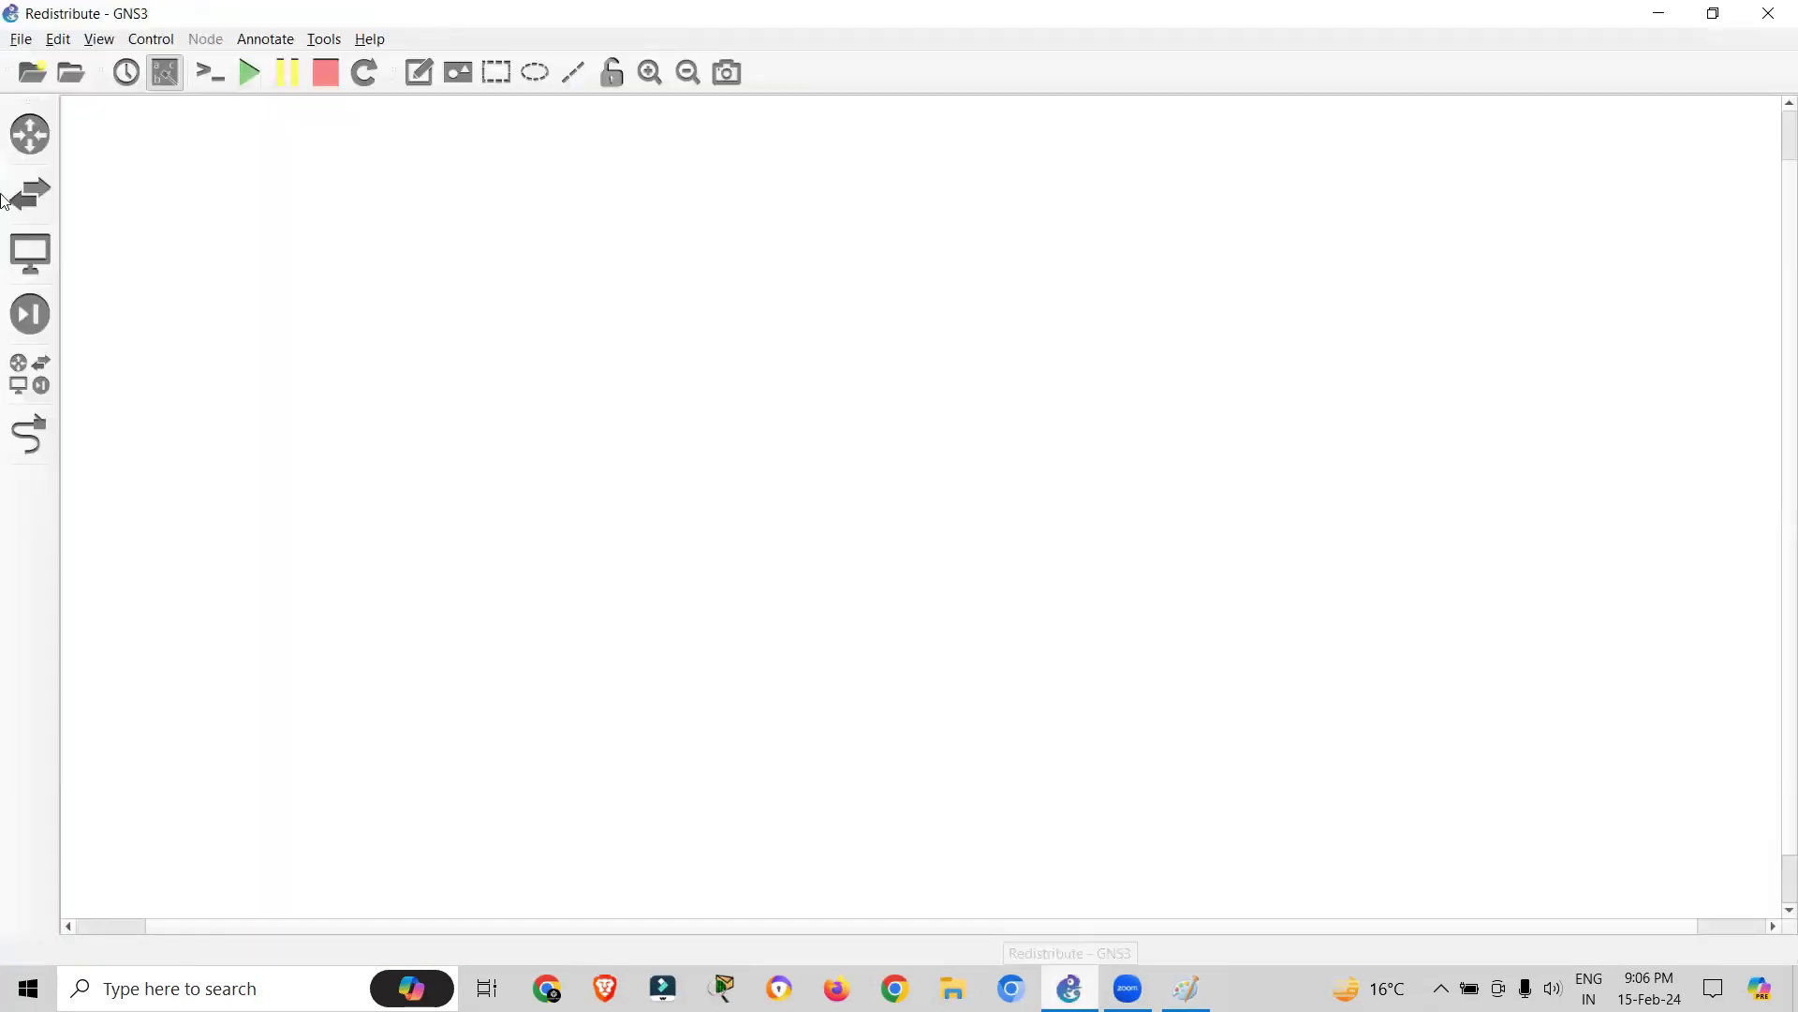
- Place three c7200 routers R1, R2 and R3 on the canvas in a row
left_click(30, 193)
left_click_drag(137, 141, 293, 217)
left_click_drag(210, 142, 527, 349)
left_click_drag(91, 139, 906, 320)
left_click_drag(91, 138, 1358, 312)
left_click(286, 79)
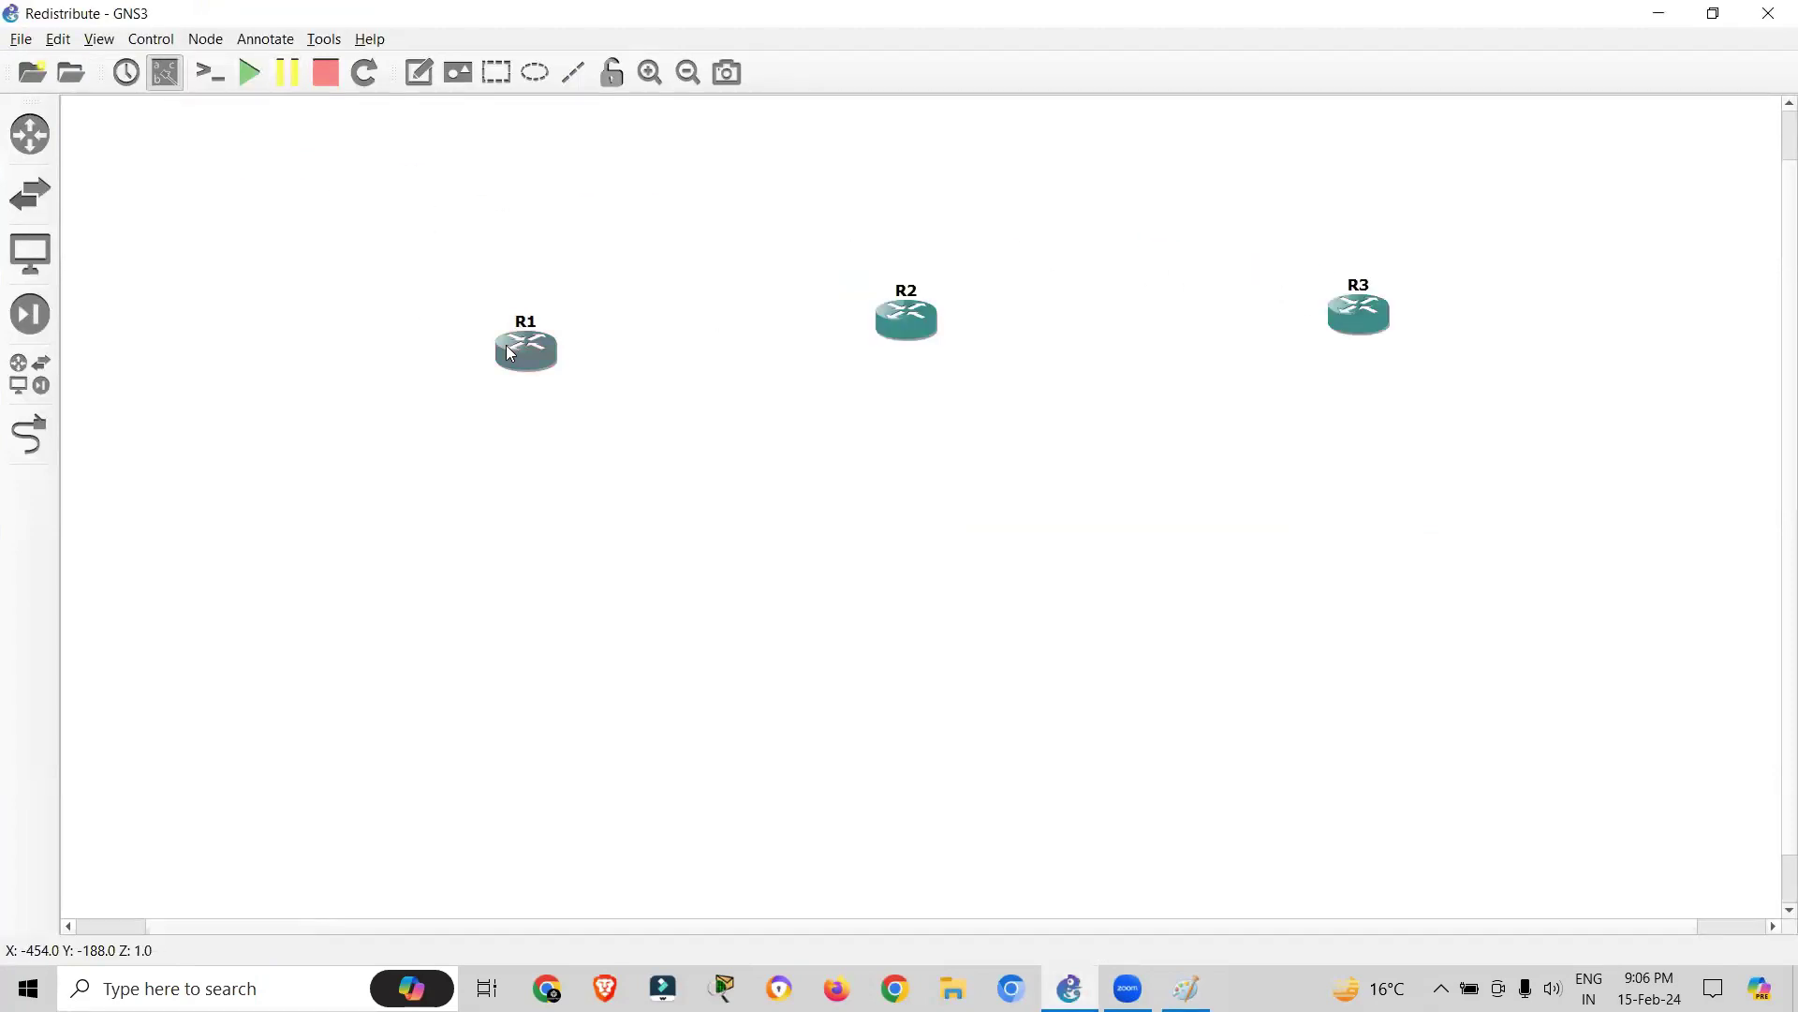
left_click_drag(510, 353, 336, 358)
left_click_drag(905, 330, 856, 365)
left_click_drag(1378, 324, 1403, 364)
- Add an OSPF note under the R1–R2 gap and a BGP note under R2–R3
left_click(420, 73)
left_click(559, 413)
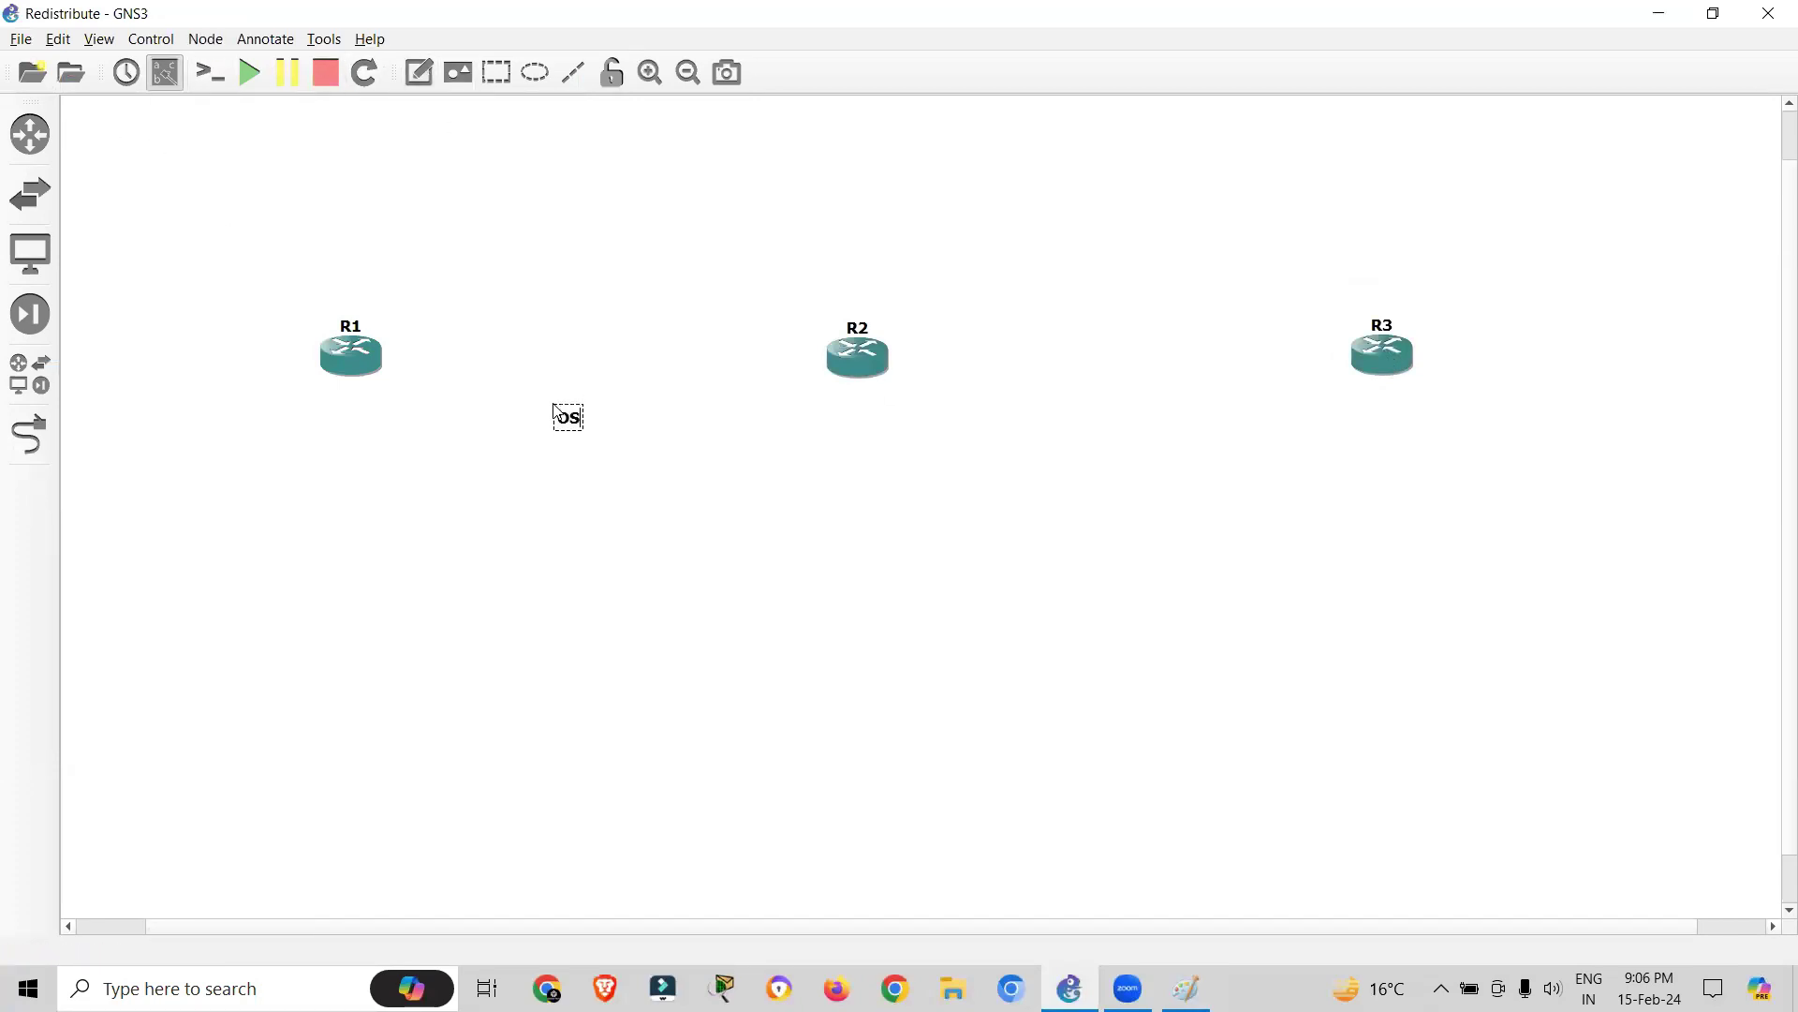
left_click(1448, 404)
left_click(421, 72)
left_click(1102, 422)
left_click(1012, 437)
- Link R1 f0/0 to R2 f0/0 and R2 f0/1 to R3 f0/1
left_click(29, 434)
left_click(406, 369)
left_click(409, 376)
left_click(881, 364)
left_click(900, 374)
left_click(843, 363)
left_click(904, 410)
left_click(1392, 368)
left_click(1447, 406)
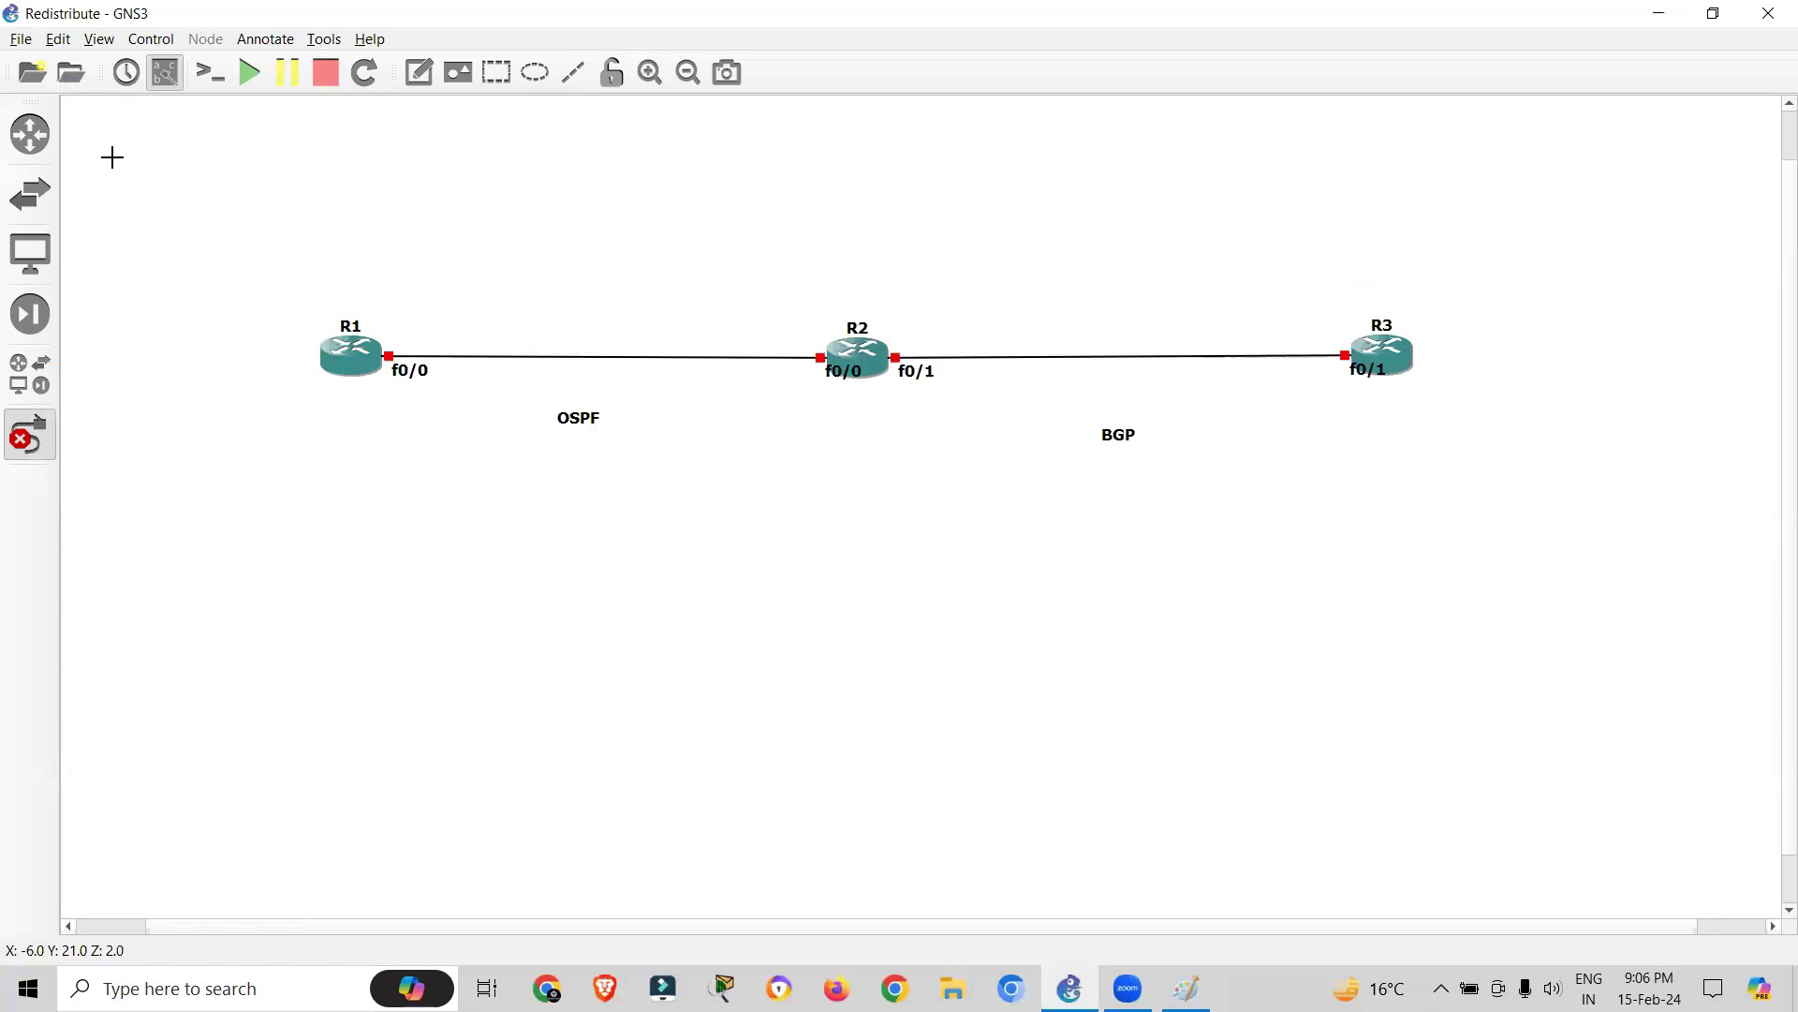
- Hide and then re-show the interface labels from the View menu
left_click(99, 38)
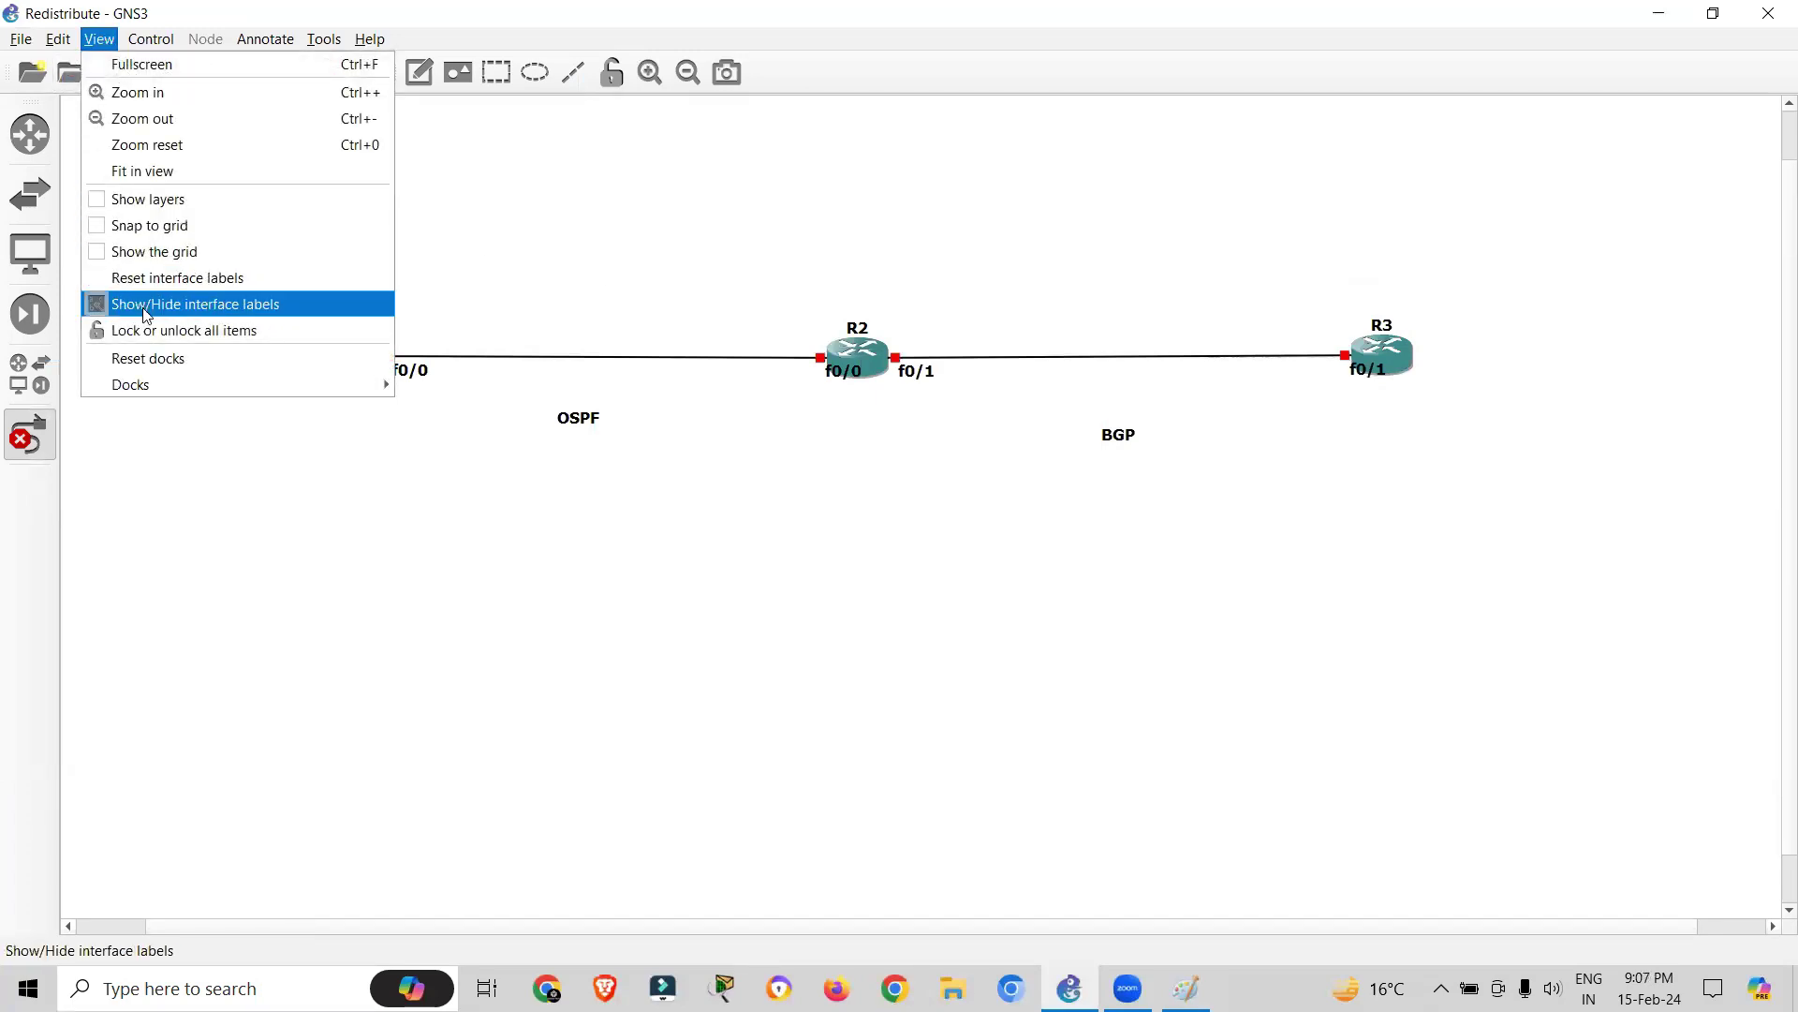
left_click(147, 304)
left_click(99, 38)
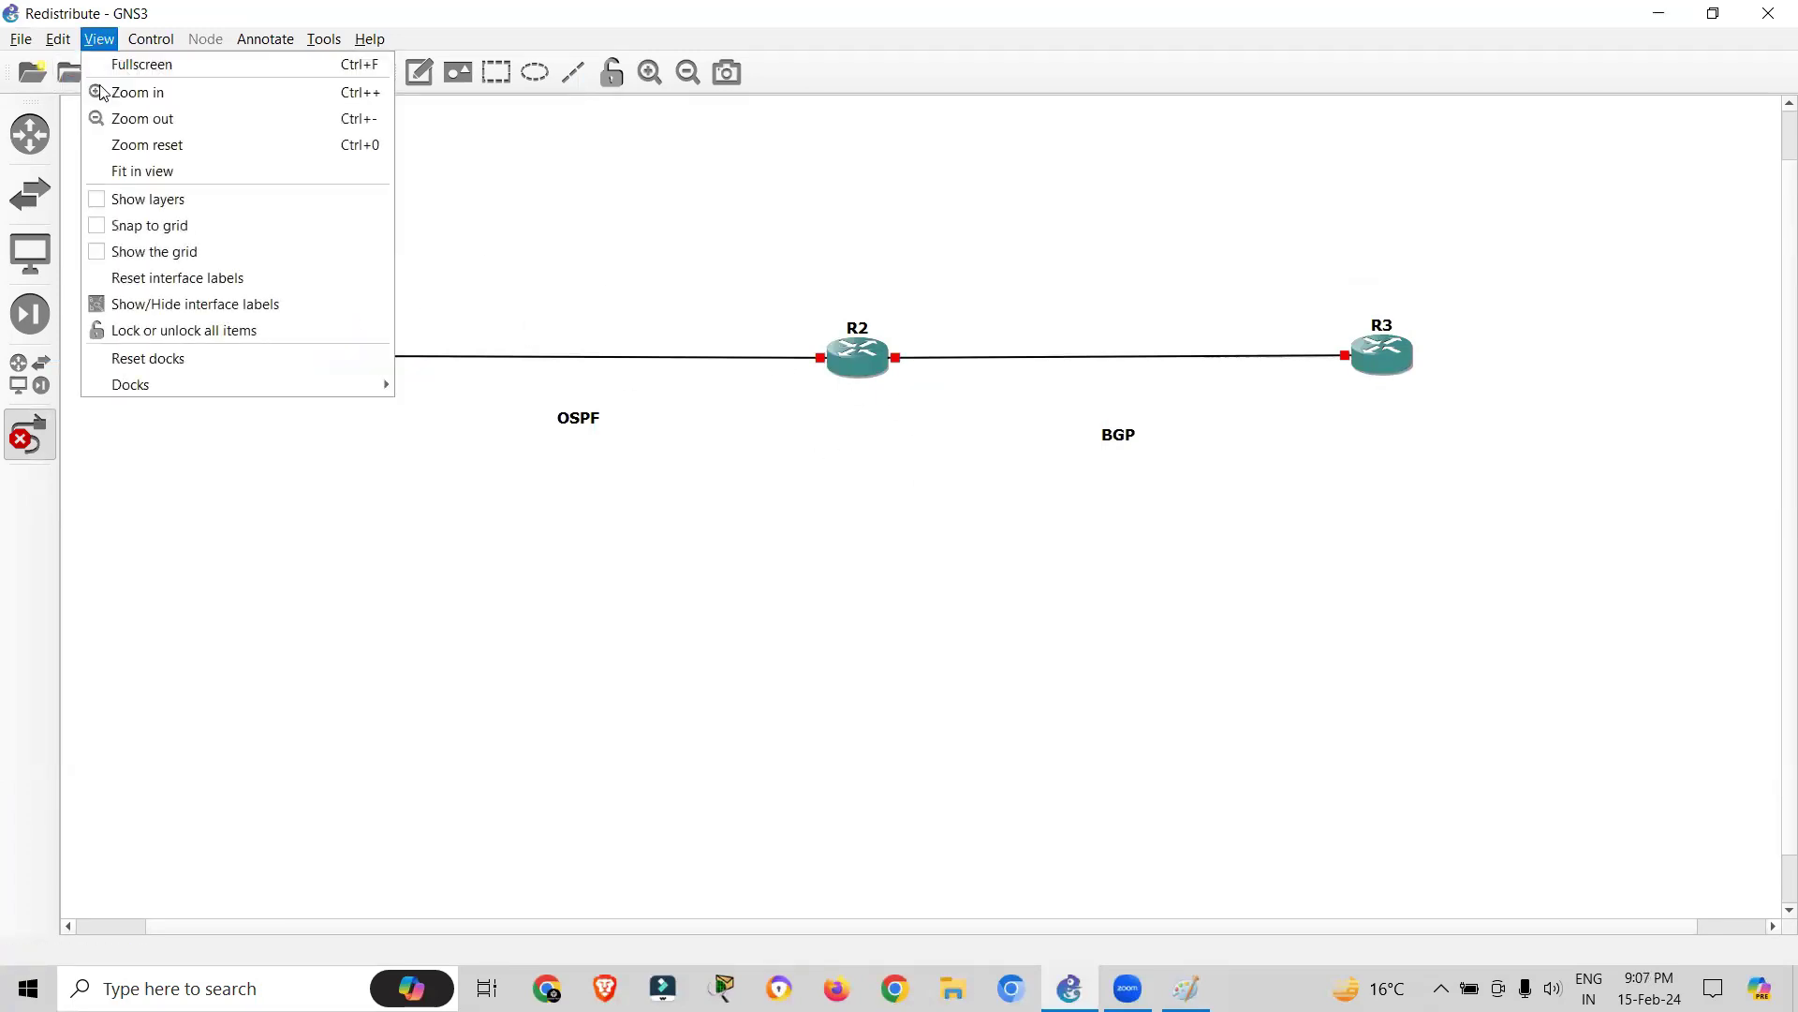
left_click(142, 301)
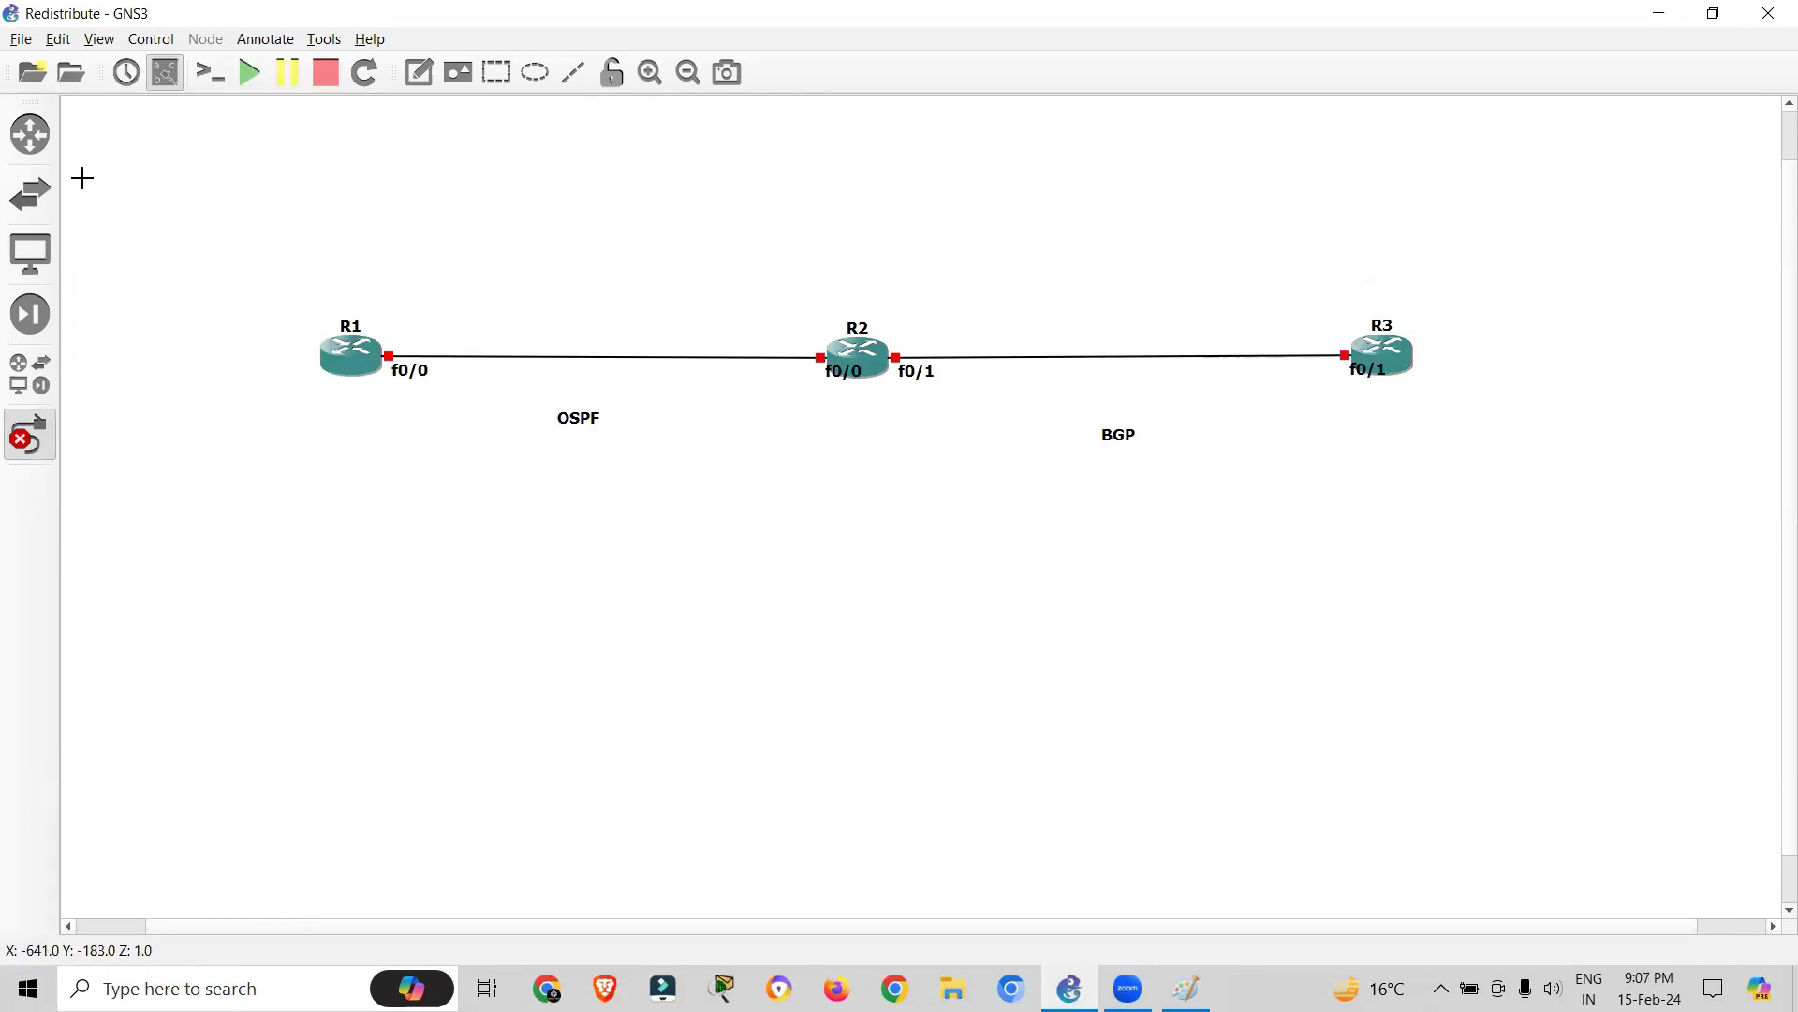
key("Escape")
- Start all devices and label the R1–R2 link 192.168.10.0
left_click_drag(222, 211, 1526, 520)
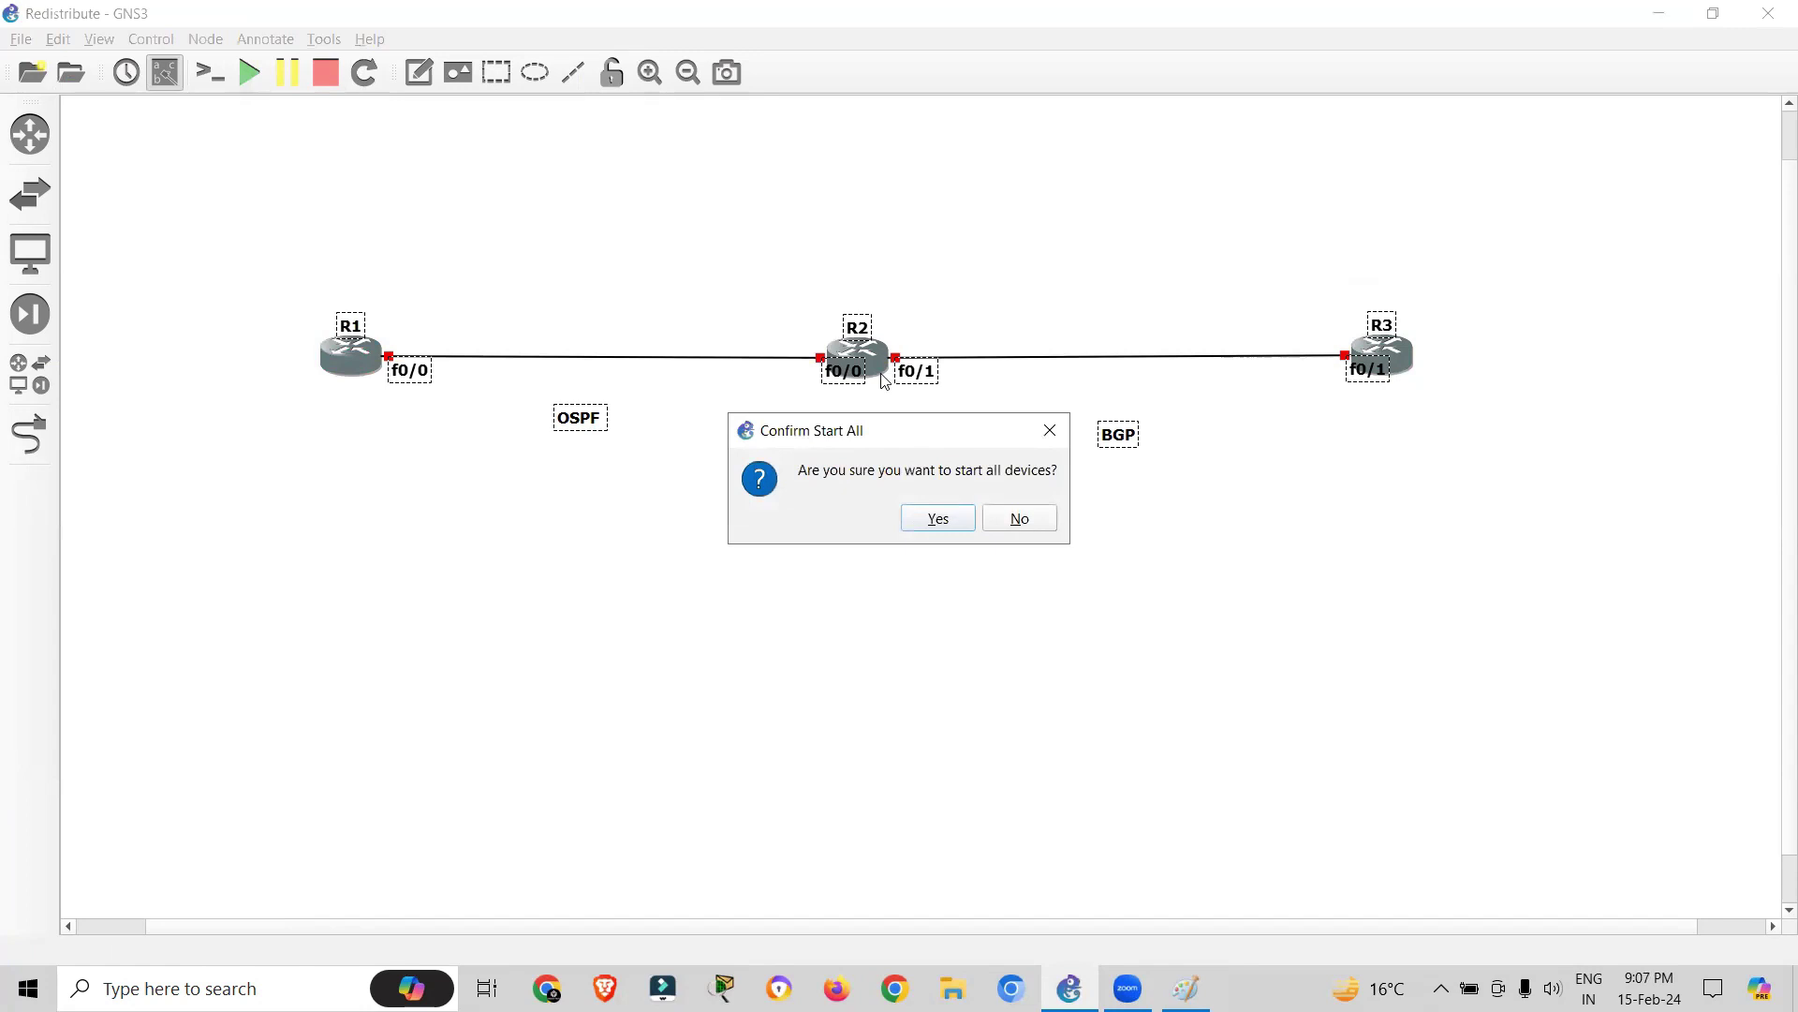
left_click(940, 517)
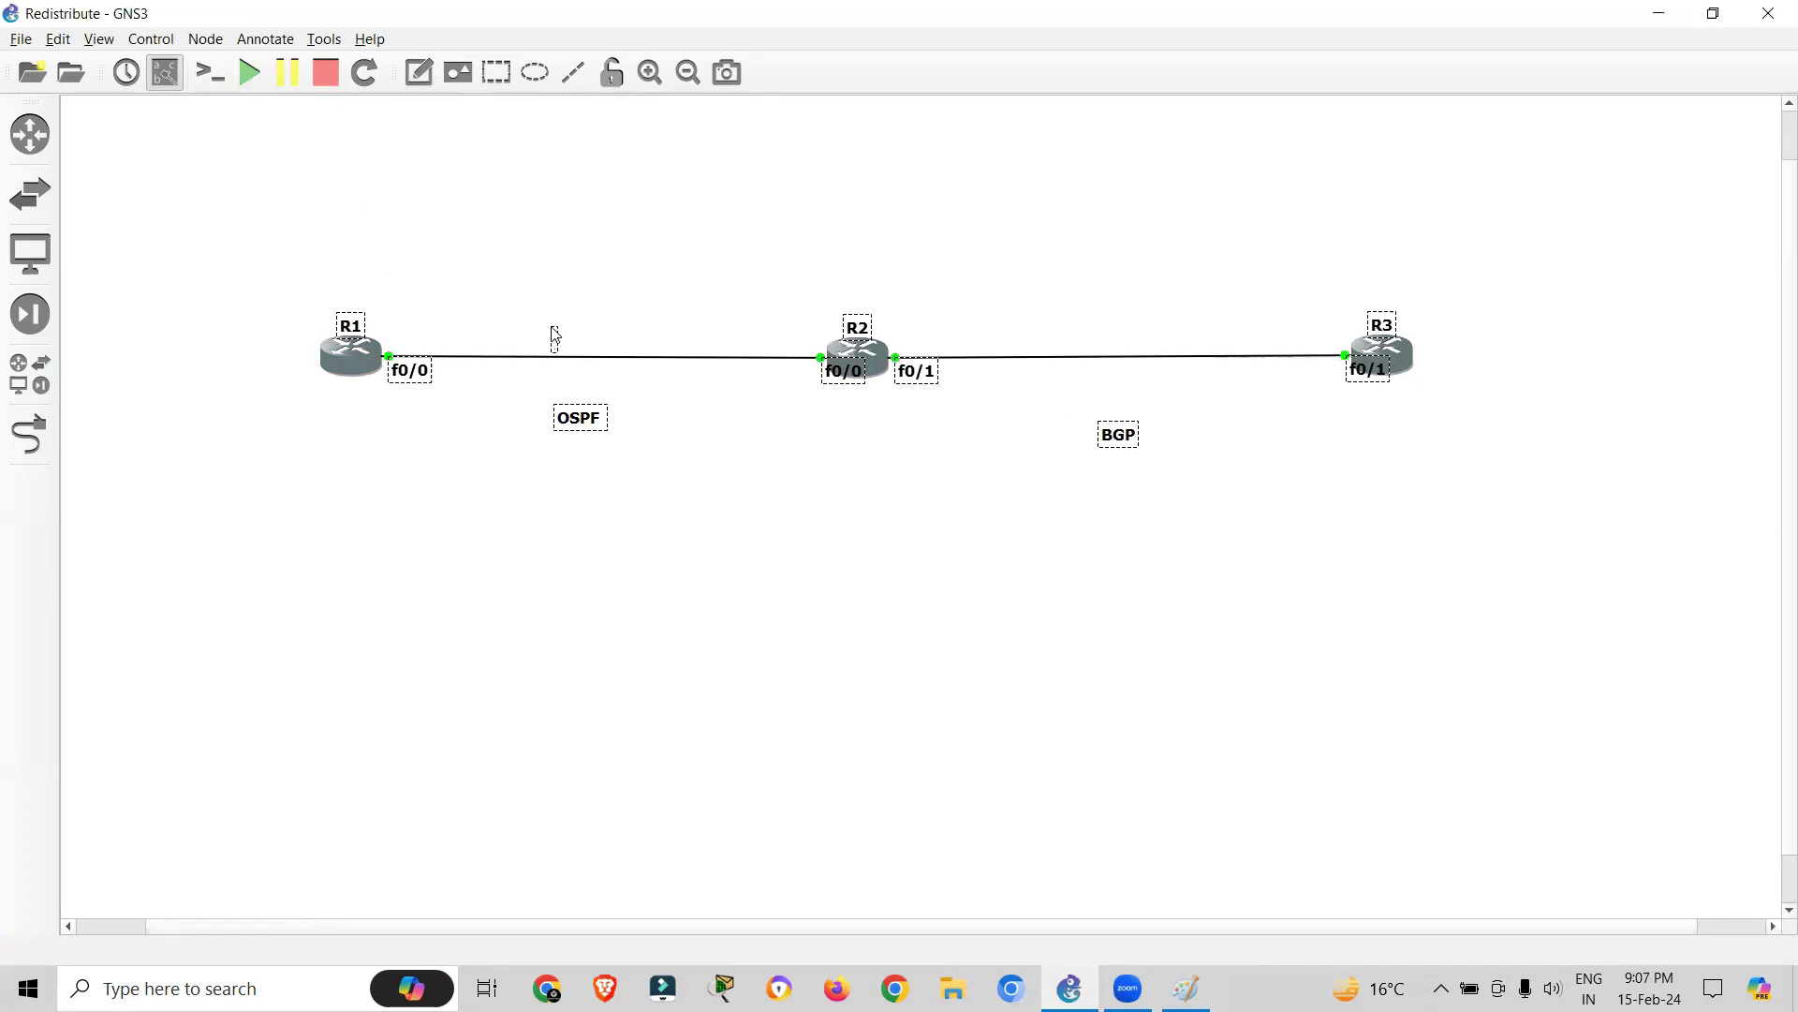
type("92.168.10.0")
key("ctrl+a")
key("ctrl+c")
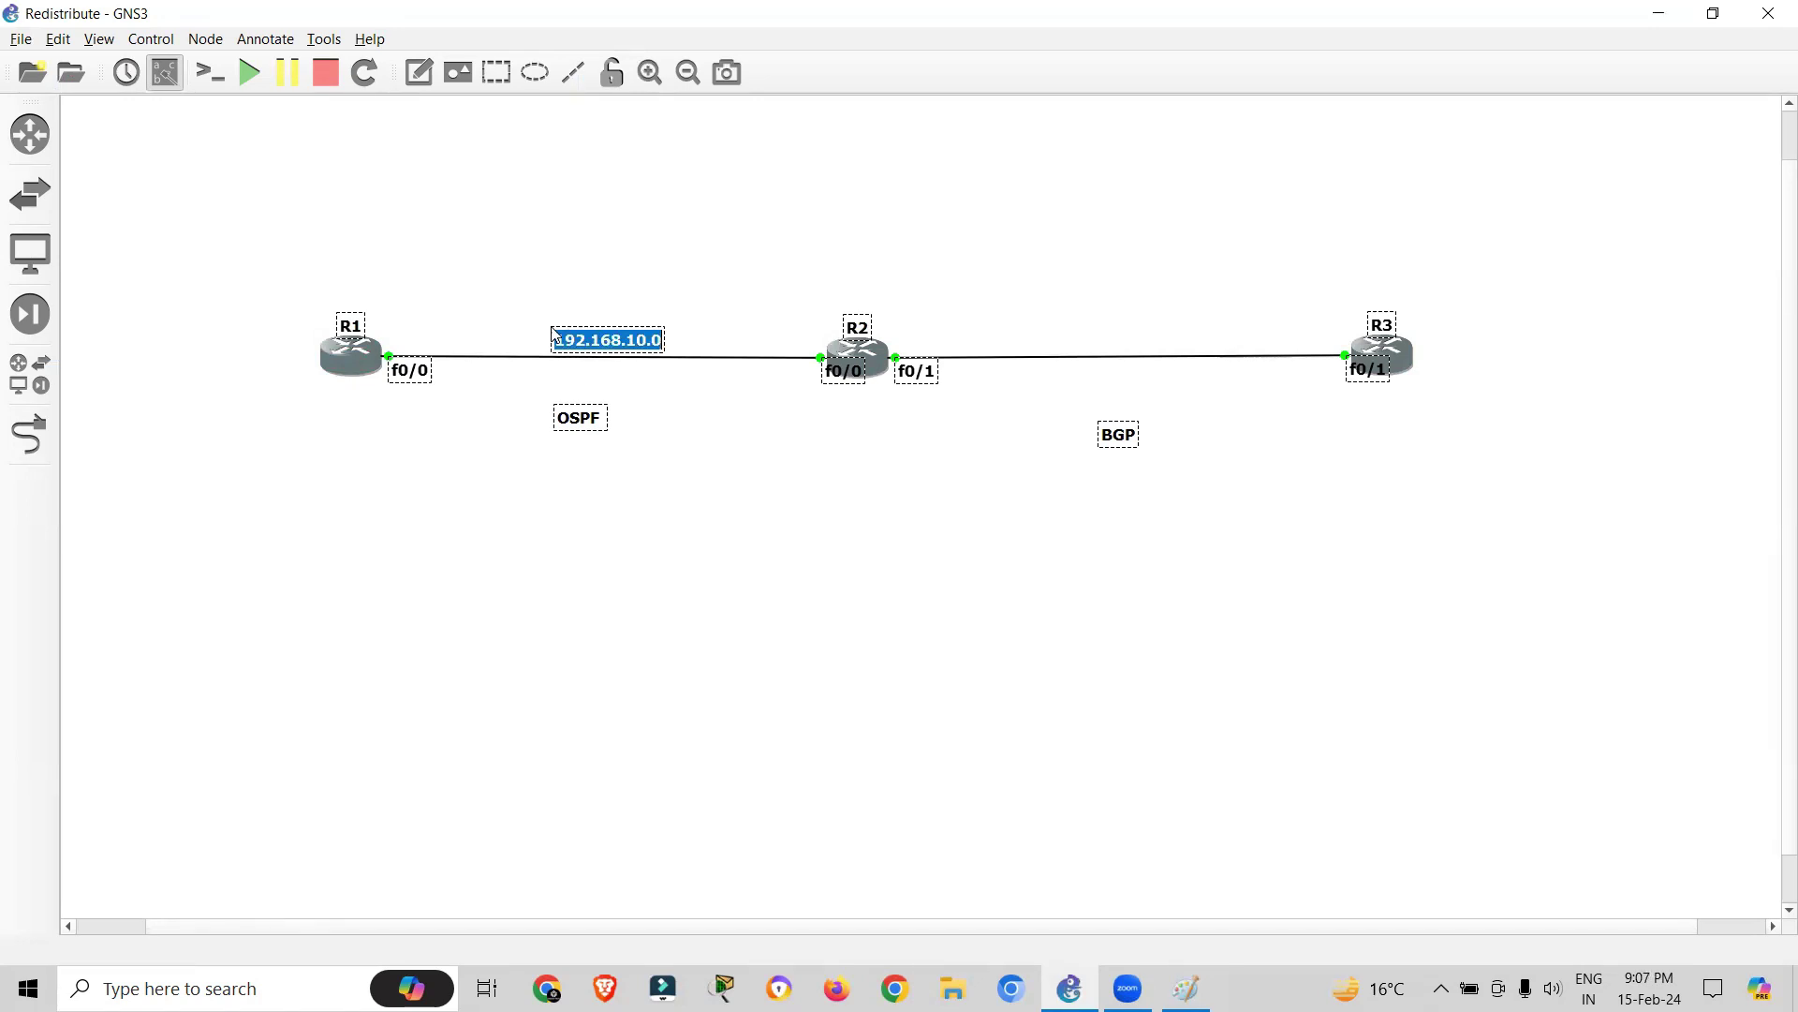
left_click(956, 178)
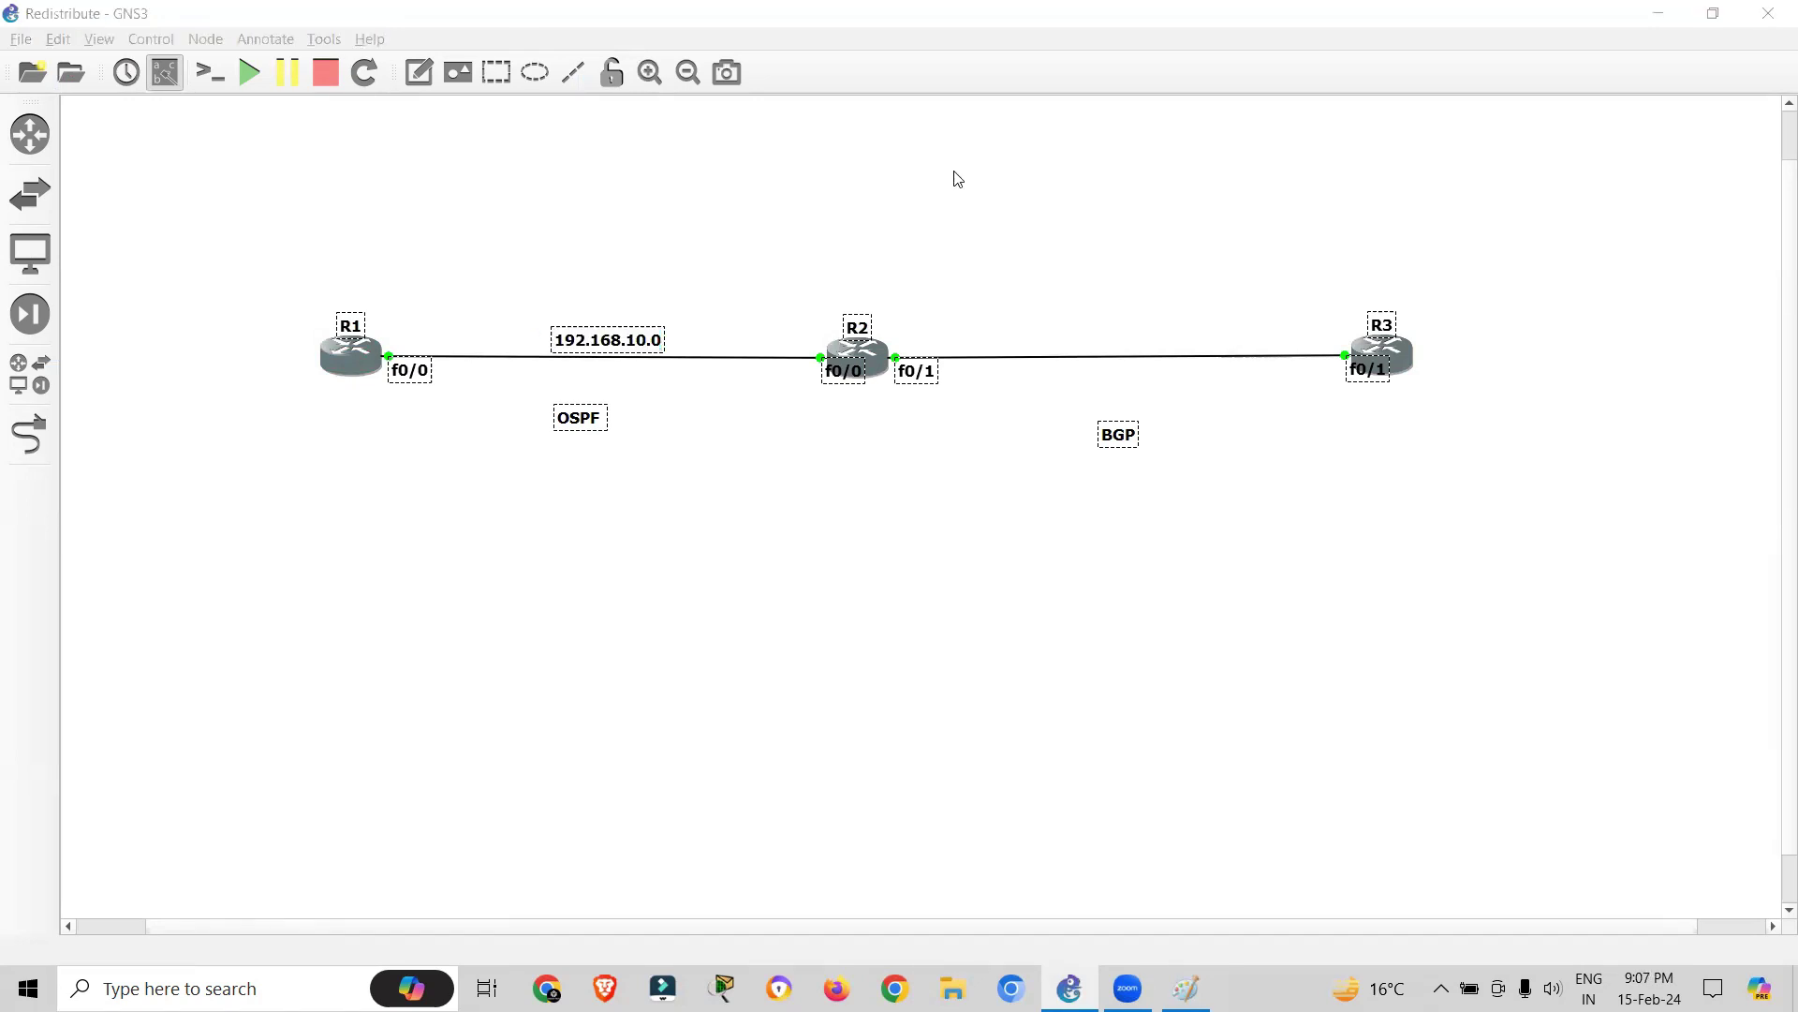
- Add a 200.0.0.0 note on the R2–R3 link
left_click(419, 72)
left_click(1068, 333)
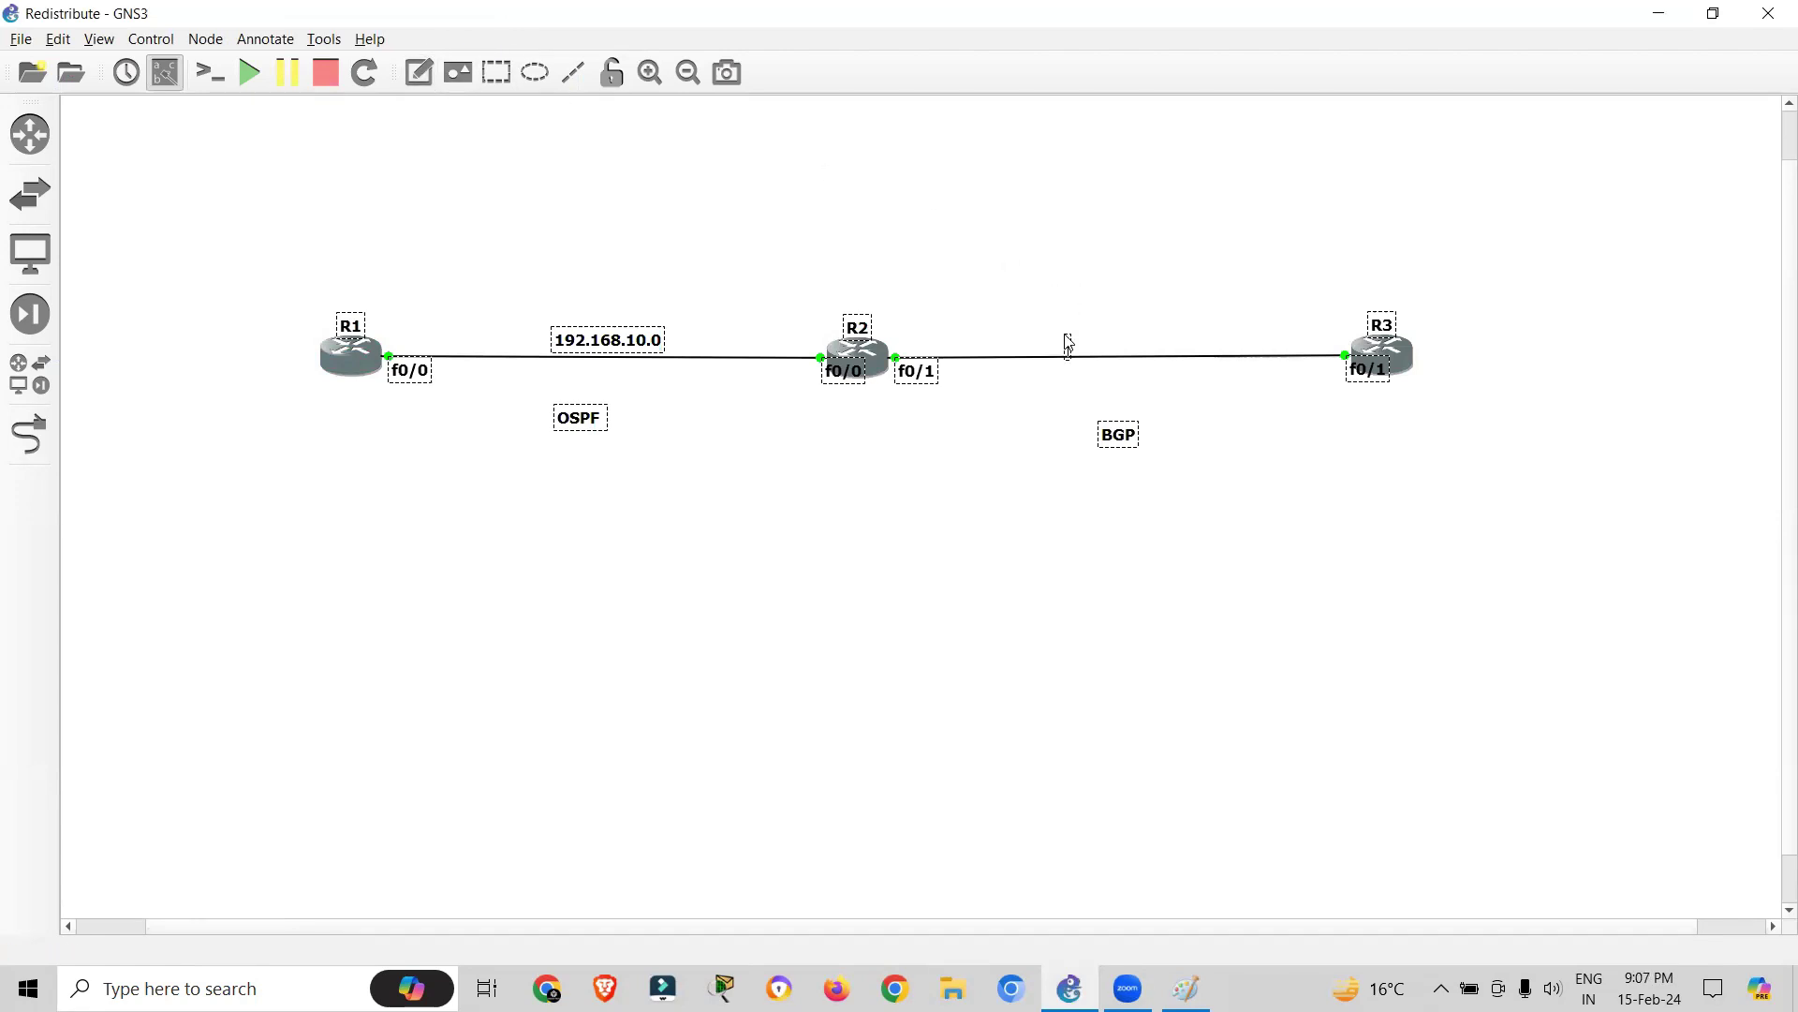
key("ctrl+v")
left_click_drag(1149, 348, 1144, 341)
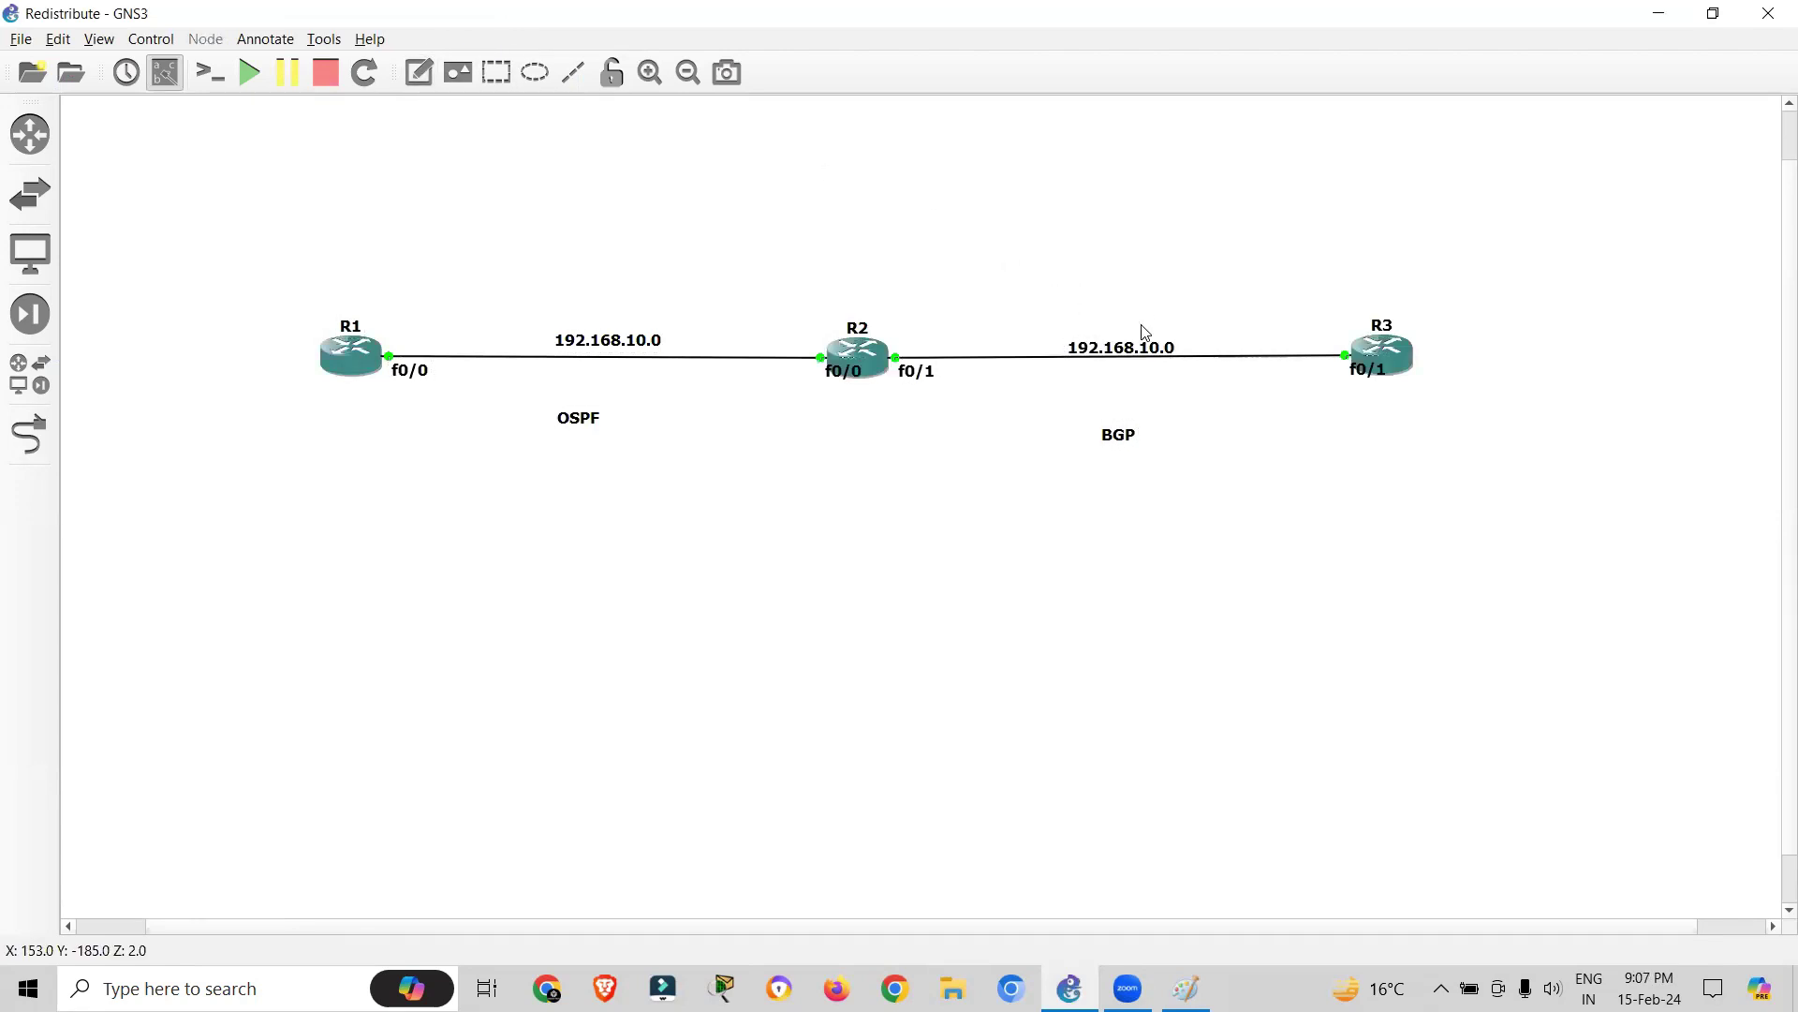
double_click(1135, 352)
left_click(1135, 352)
type("200.")
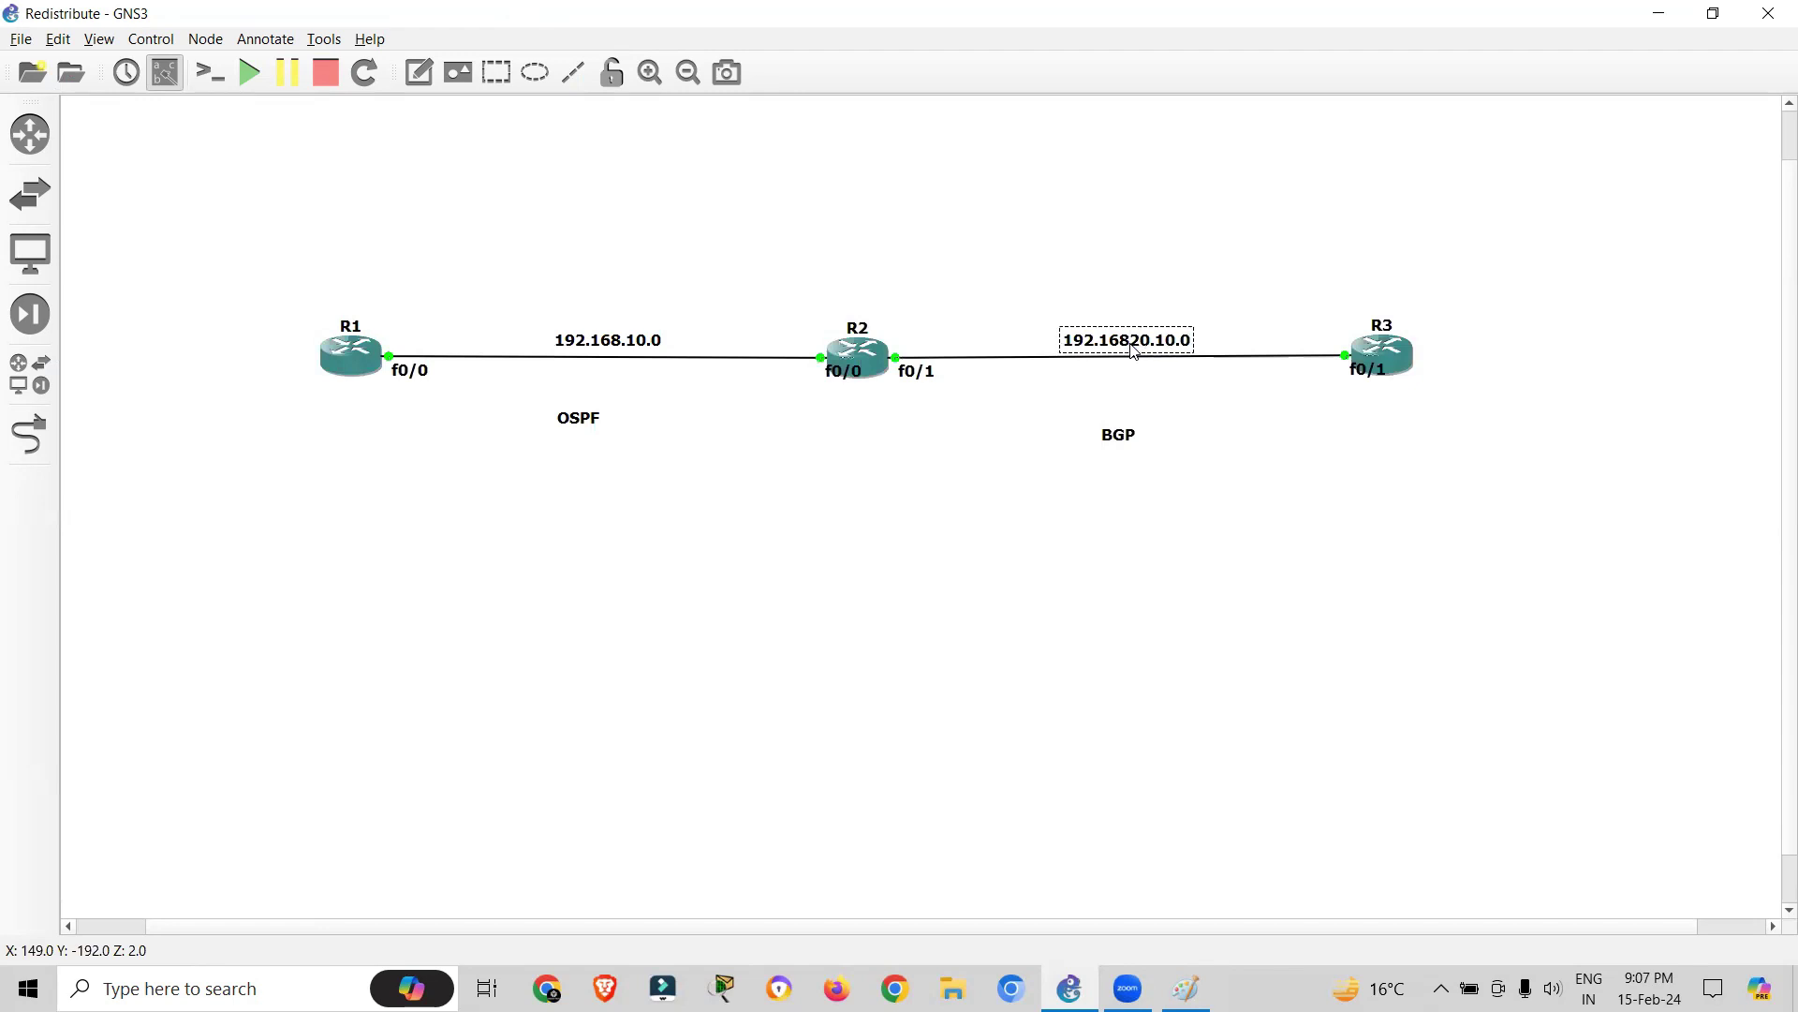
key("ctrl+a")
type("200.0.0.0")
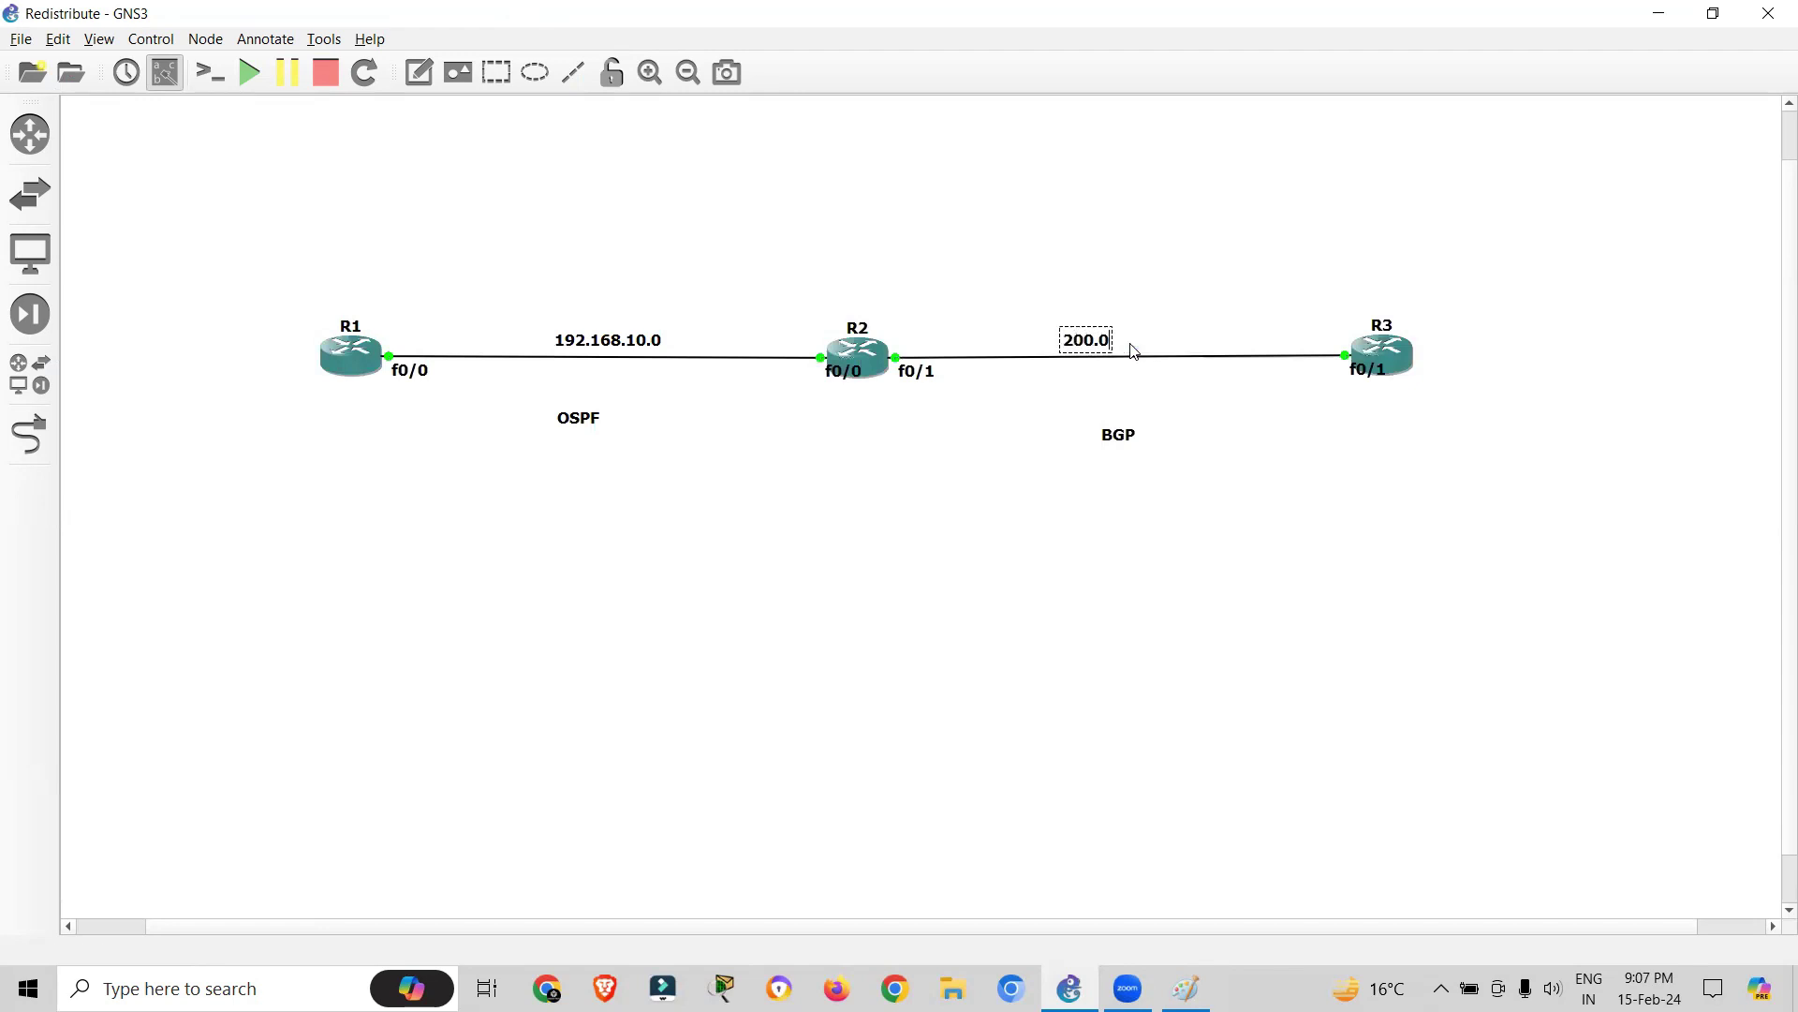
left_click(1120, 502)
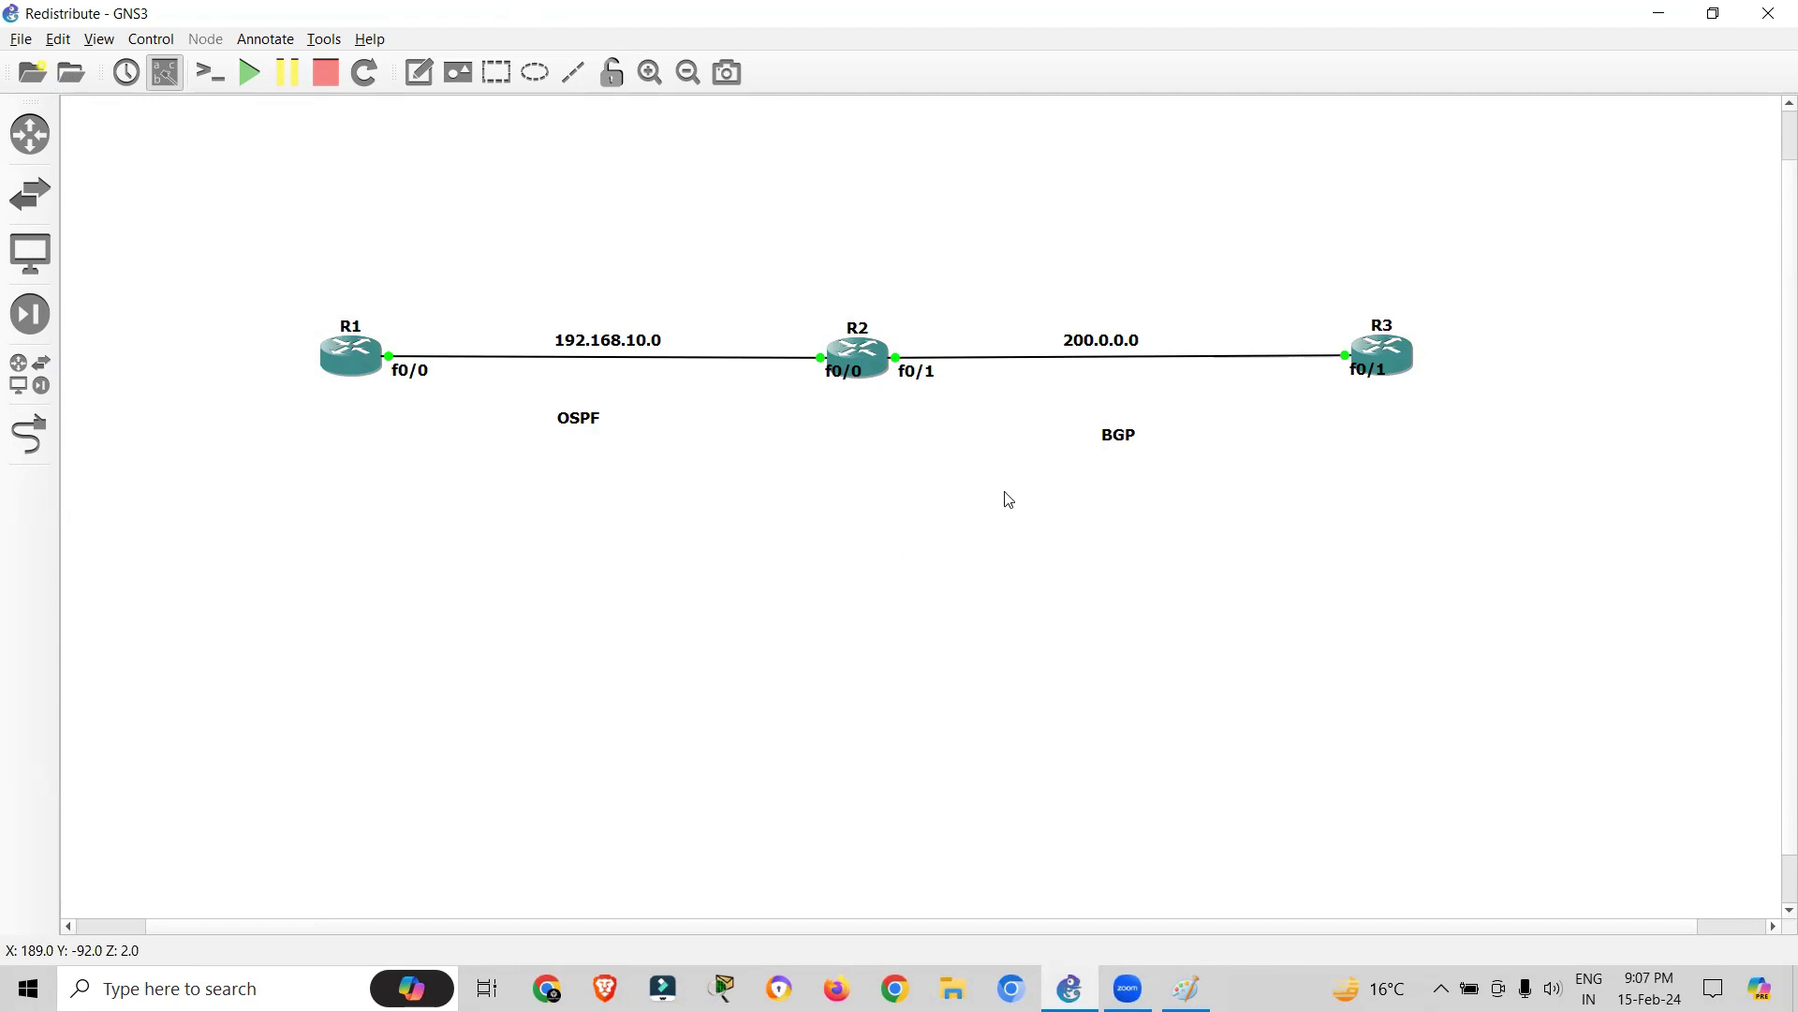
double_click(1135, 441)
- Nudge the BGP, 200.0.0.0, 192.168.10.0 and OSPF notes into better positions
left_click_drag(1397, 260, 384, 529)
left_click(946, 559)
left_click_drag(1119, 435, 1132, 428)
left_click_drag(1119, 334, 1132, 317)
left_click_drag(618, 340, 612, 328)
left_click_drag(596, 415, 599, 424)
left_click(907, 480)
- Reposition R2's f0/0 interface label and shift the OSPF label up-left
left_click_drag(316, 237, 1588, 522)
left_click(899, 628)
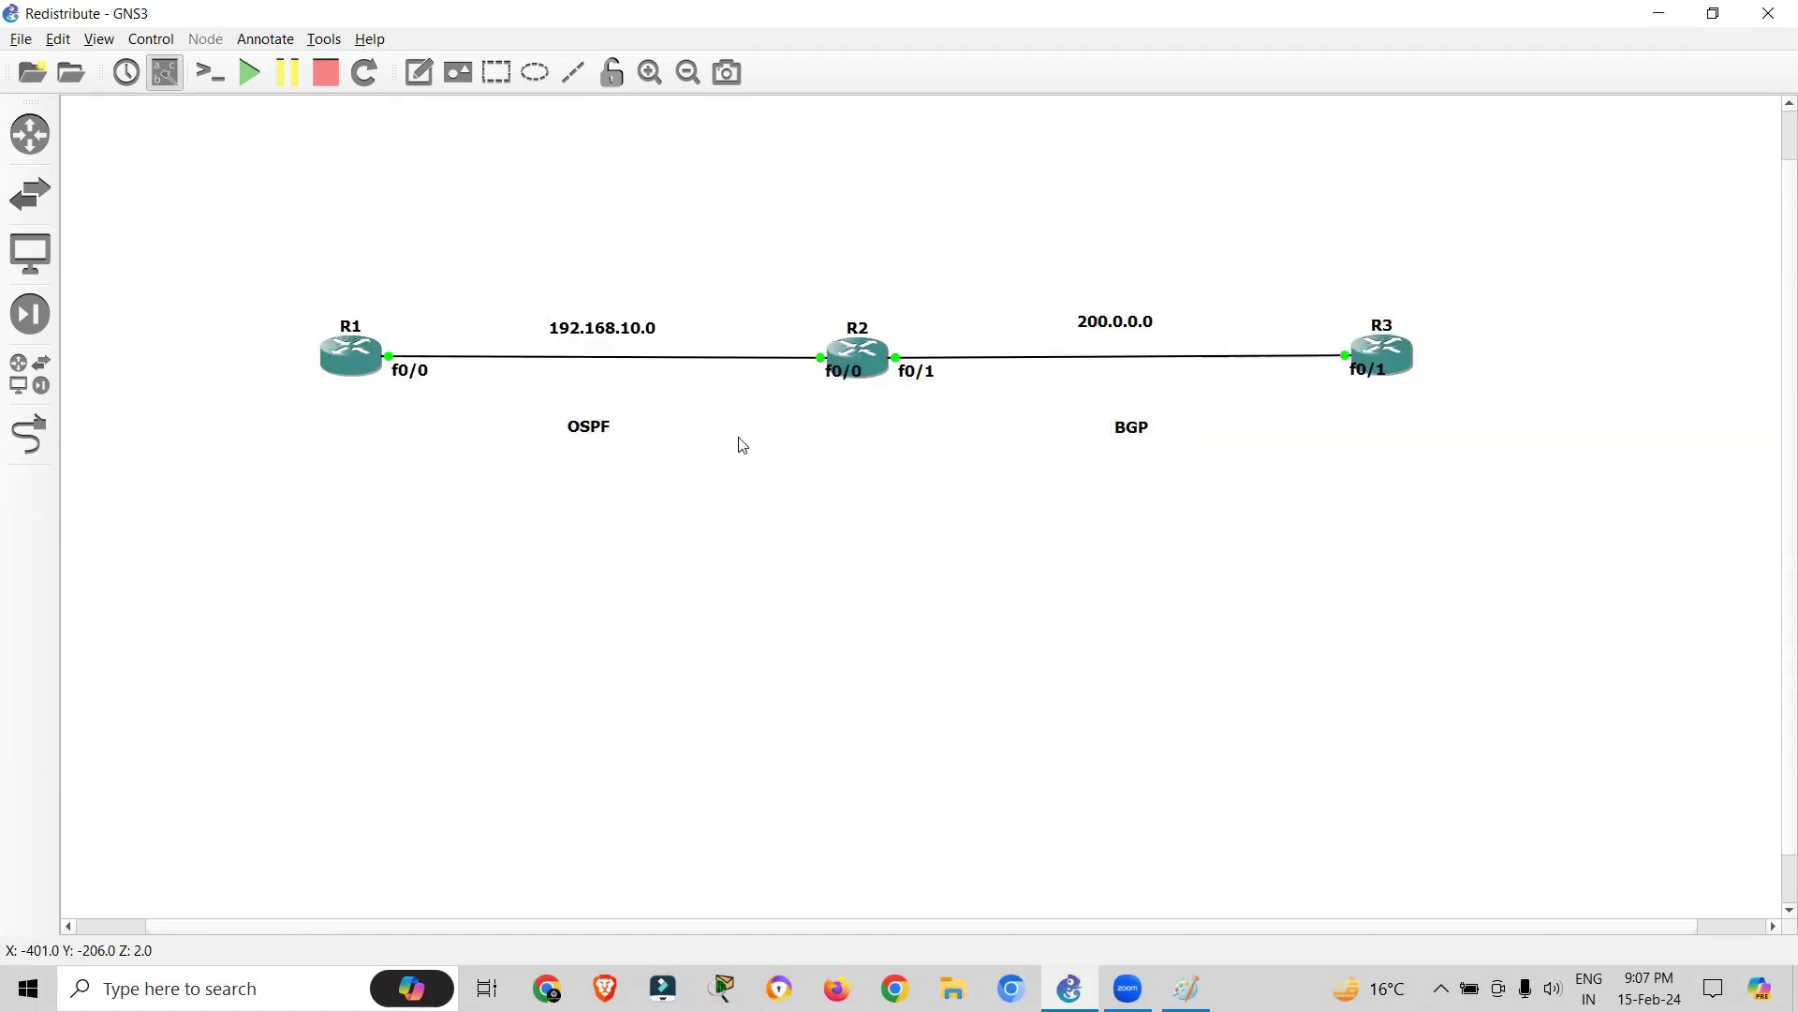
left_click_drag(843, 371, 805, 379)
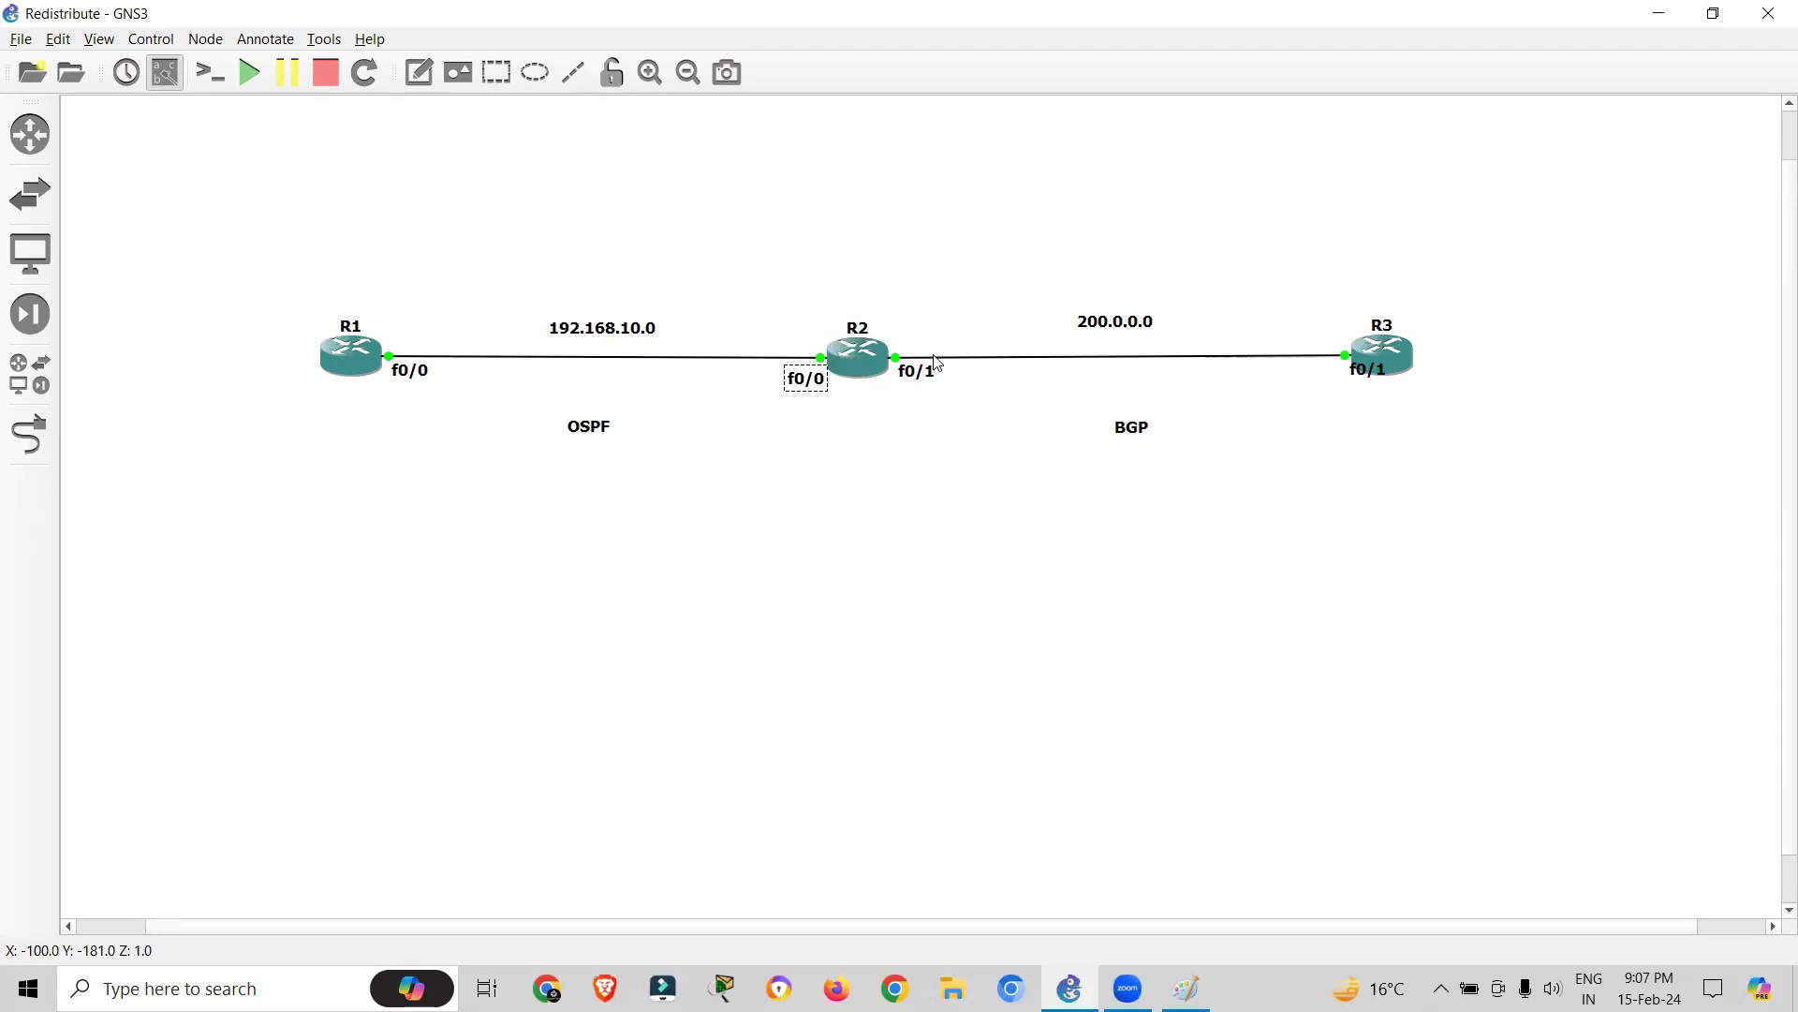
left_click(795, 306)
left_click_drag(796, 305, 937, 428)
left_click(916, 494)
left_click_drag(798, 270, 936, 452)
left_click_drag(601, 425, 586, 411)
left_click(734, 409)
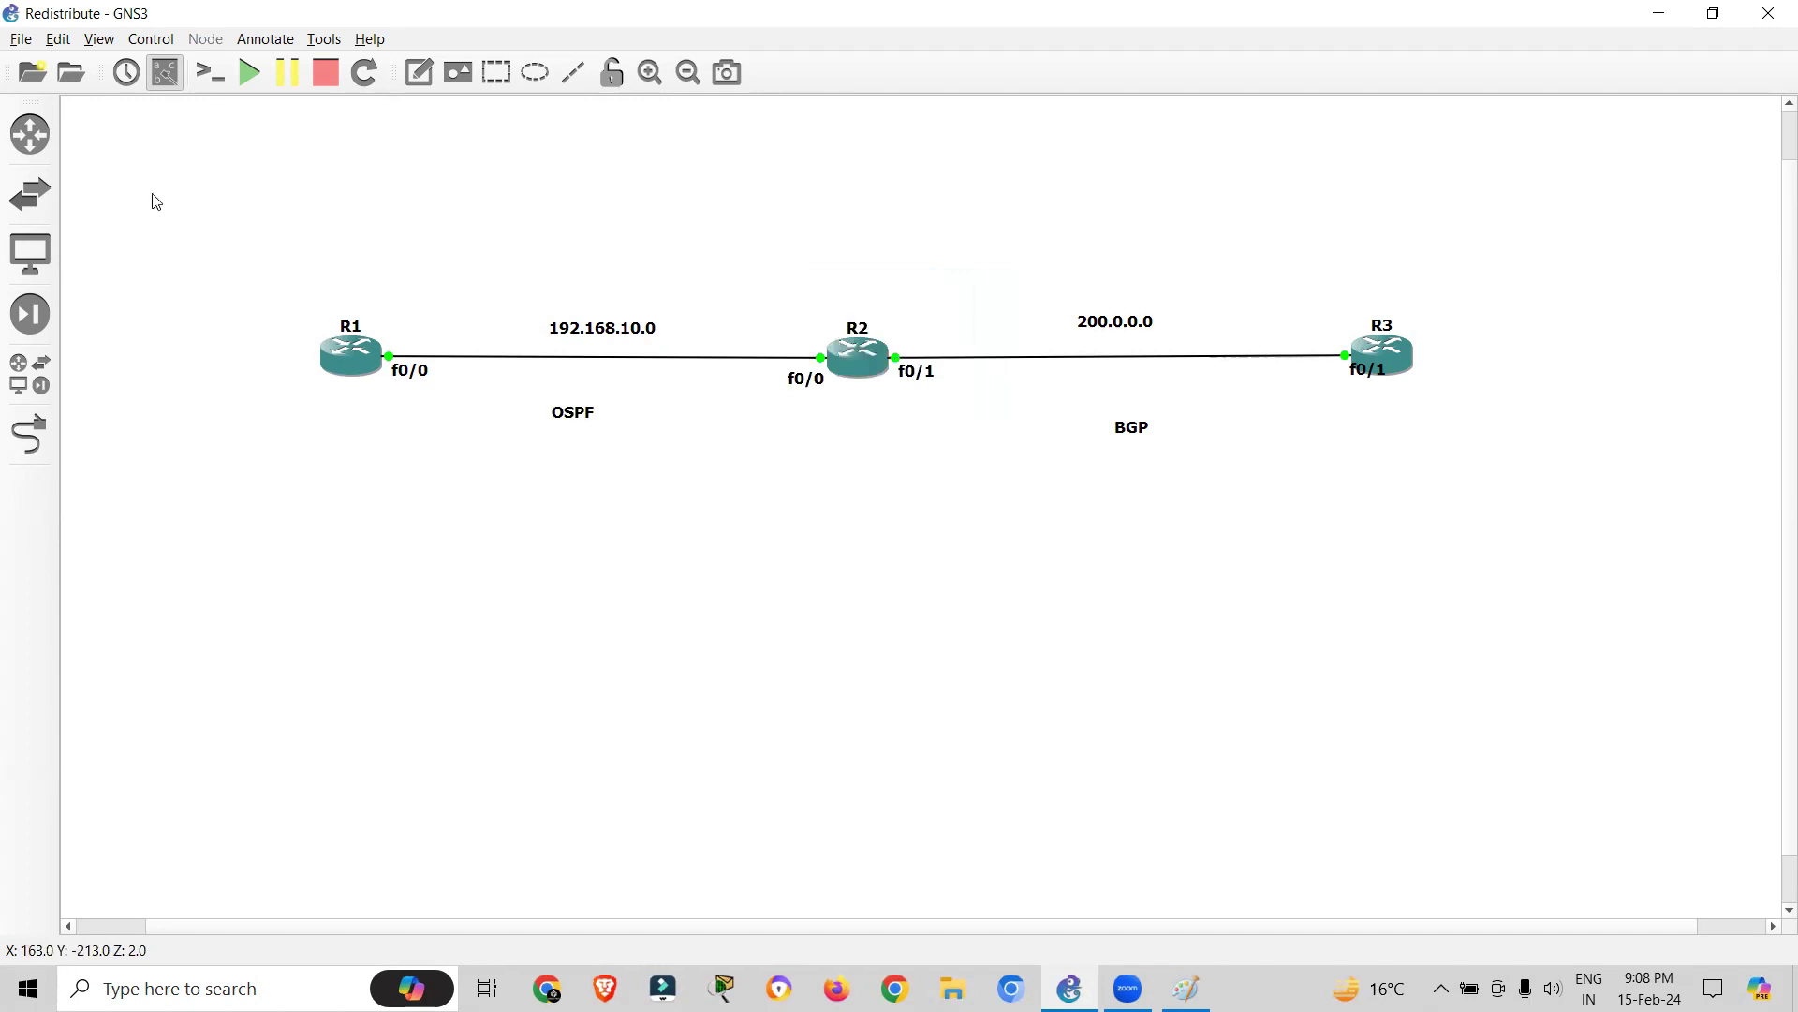
- Add an 'AREA 0' note below the OSPF label
left_click(419, 72)
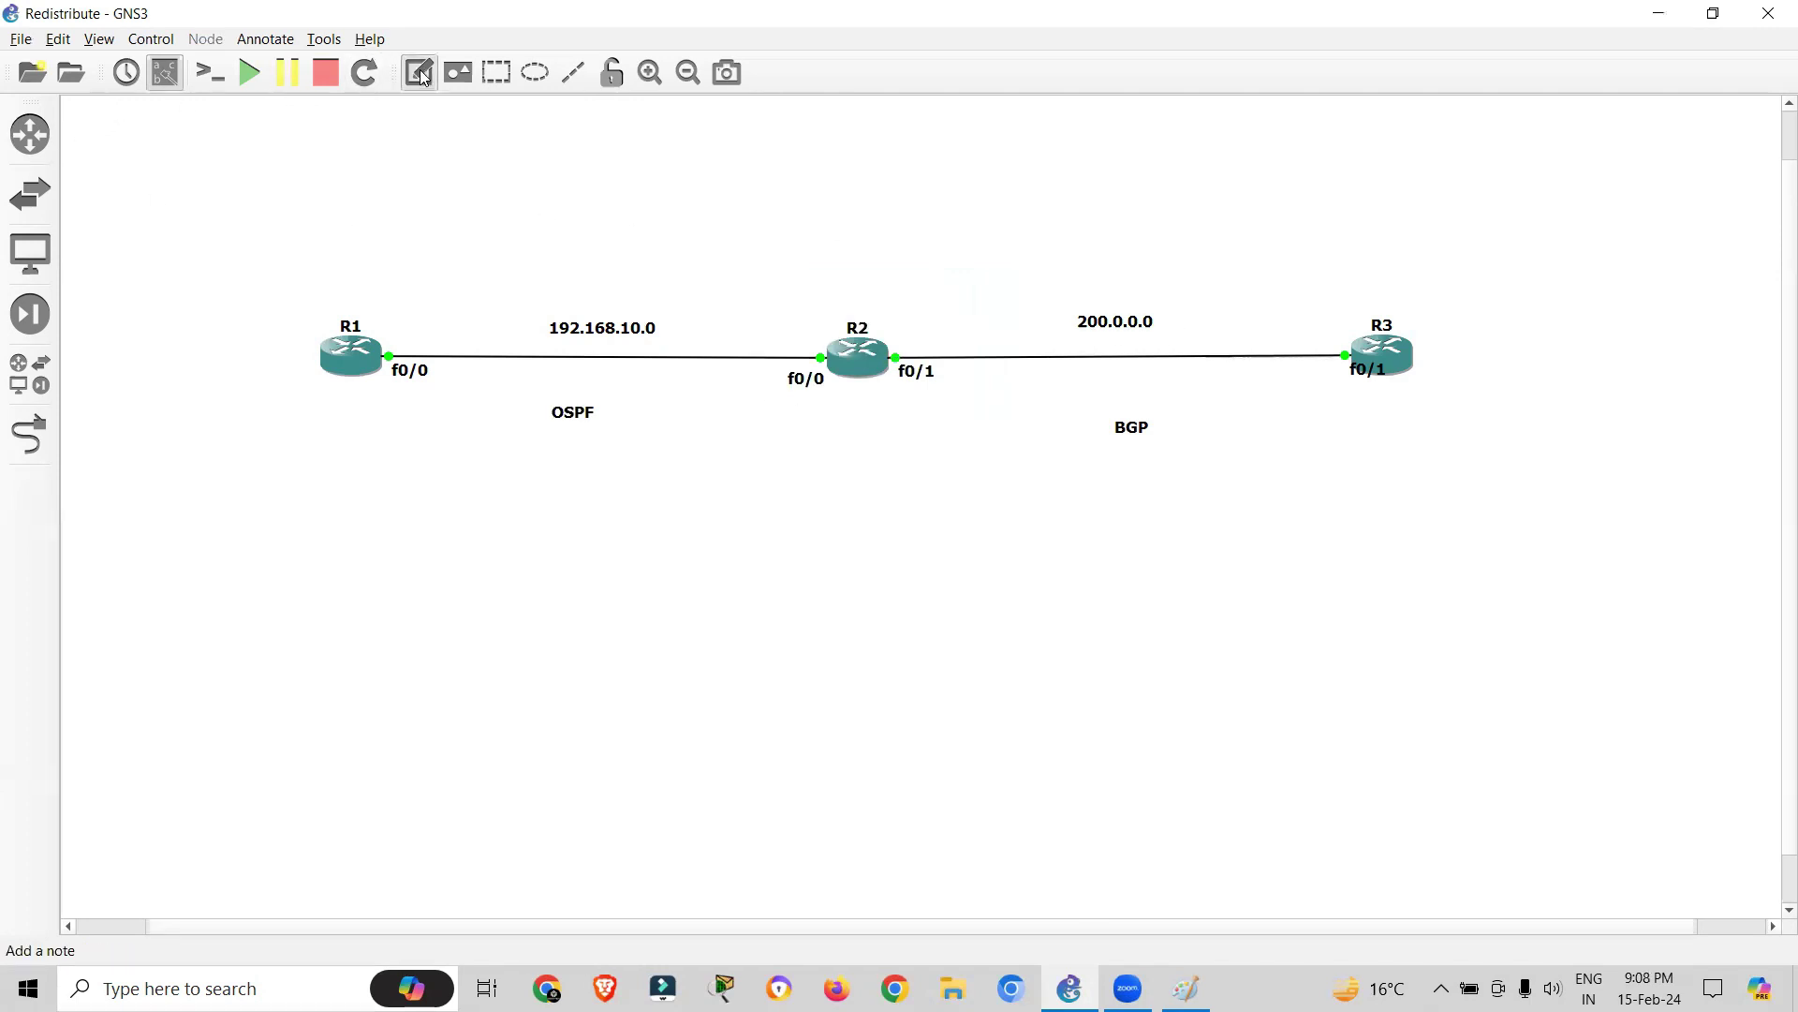
left_click(542, 471)
type("AREA")
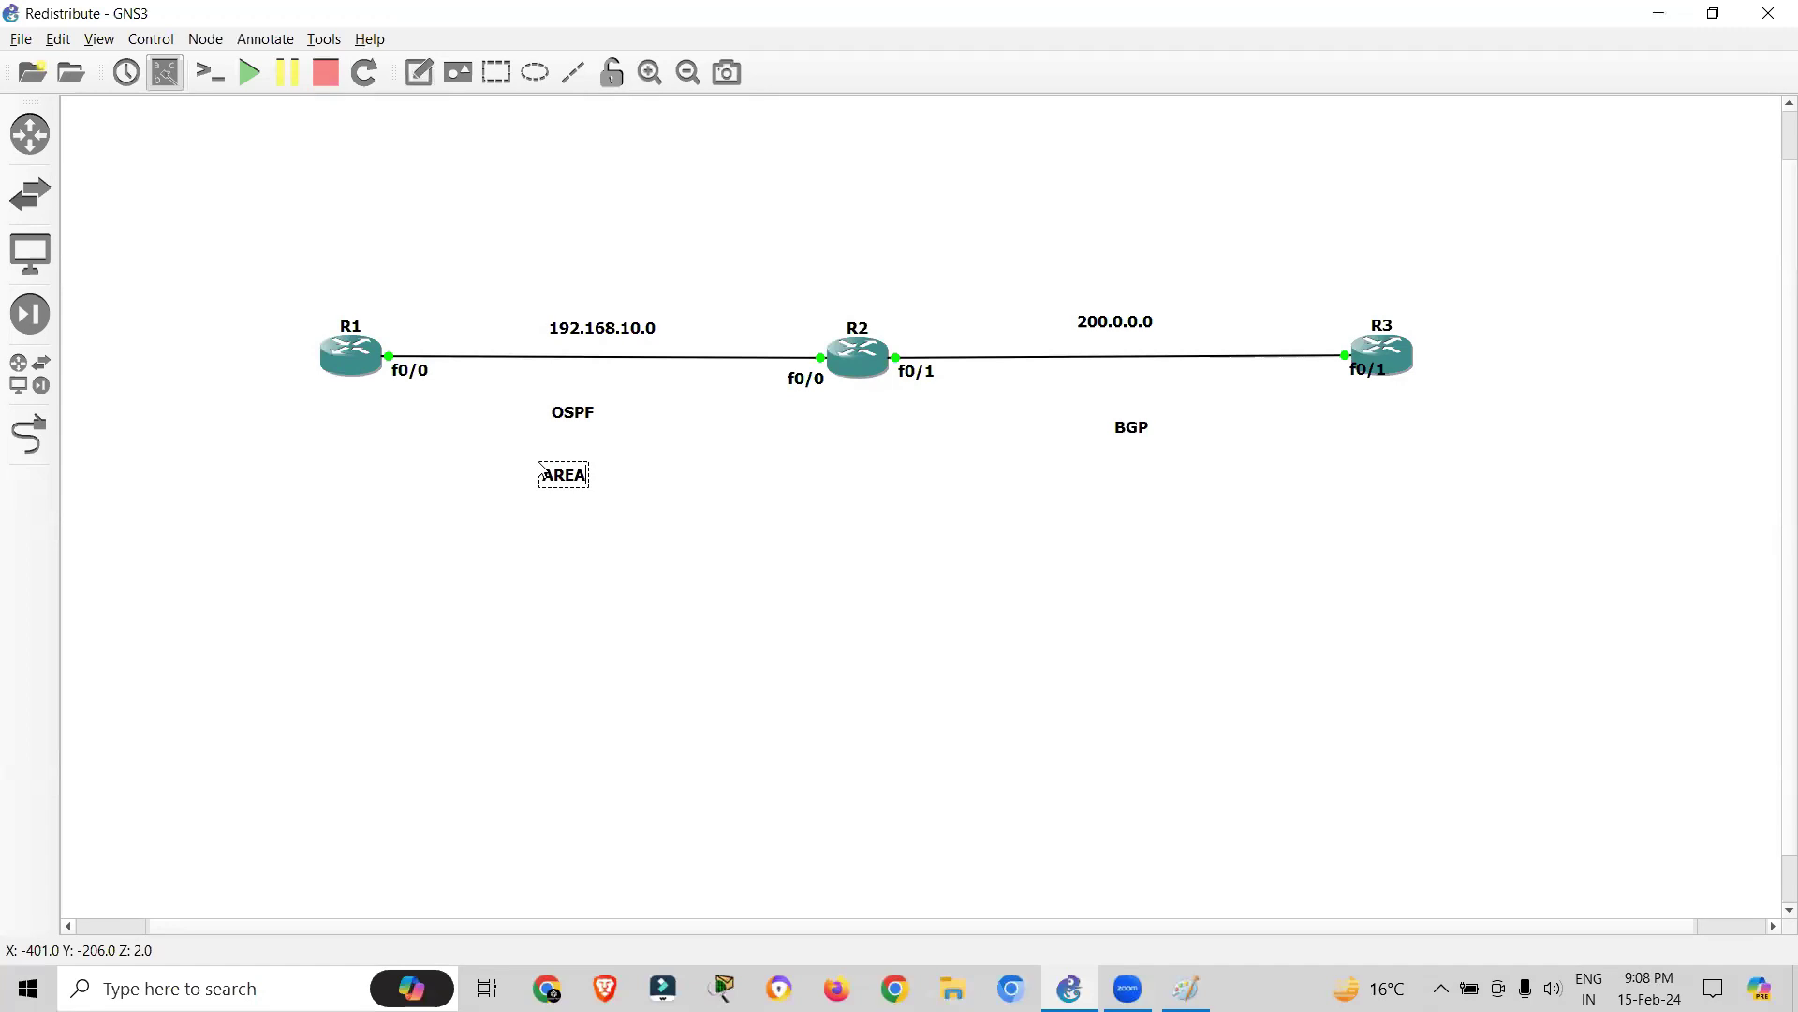
type(" 0")
left_click(831, 474)
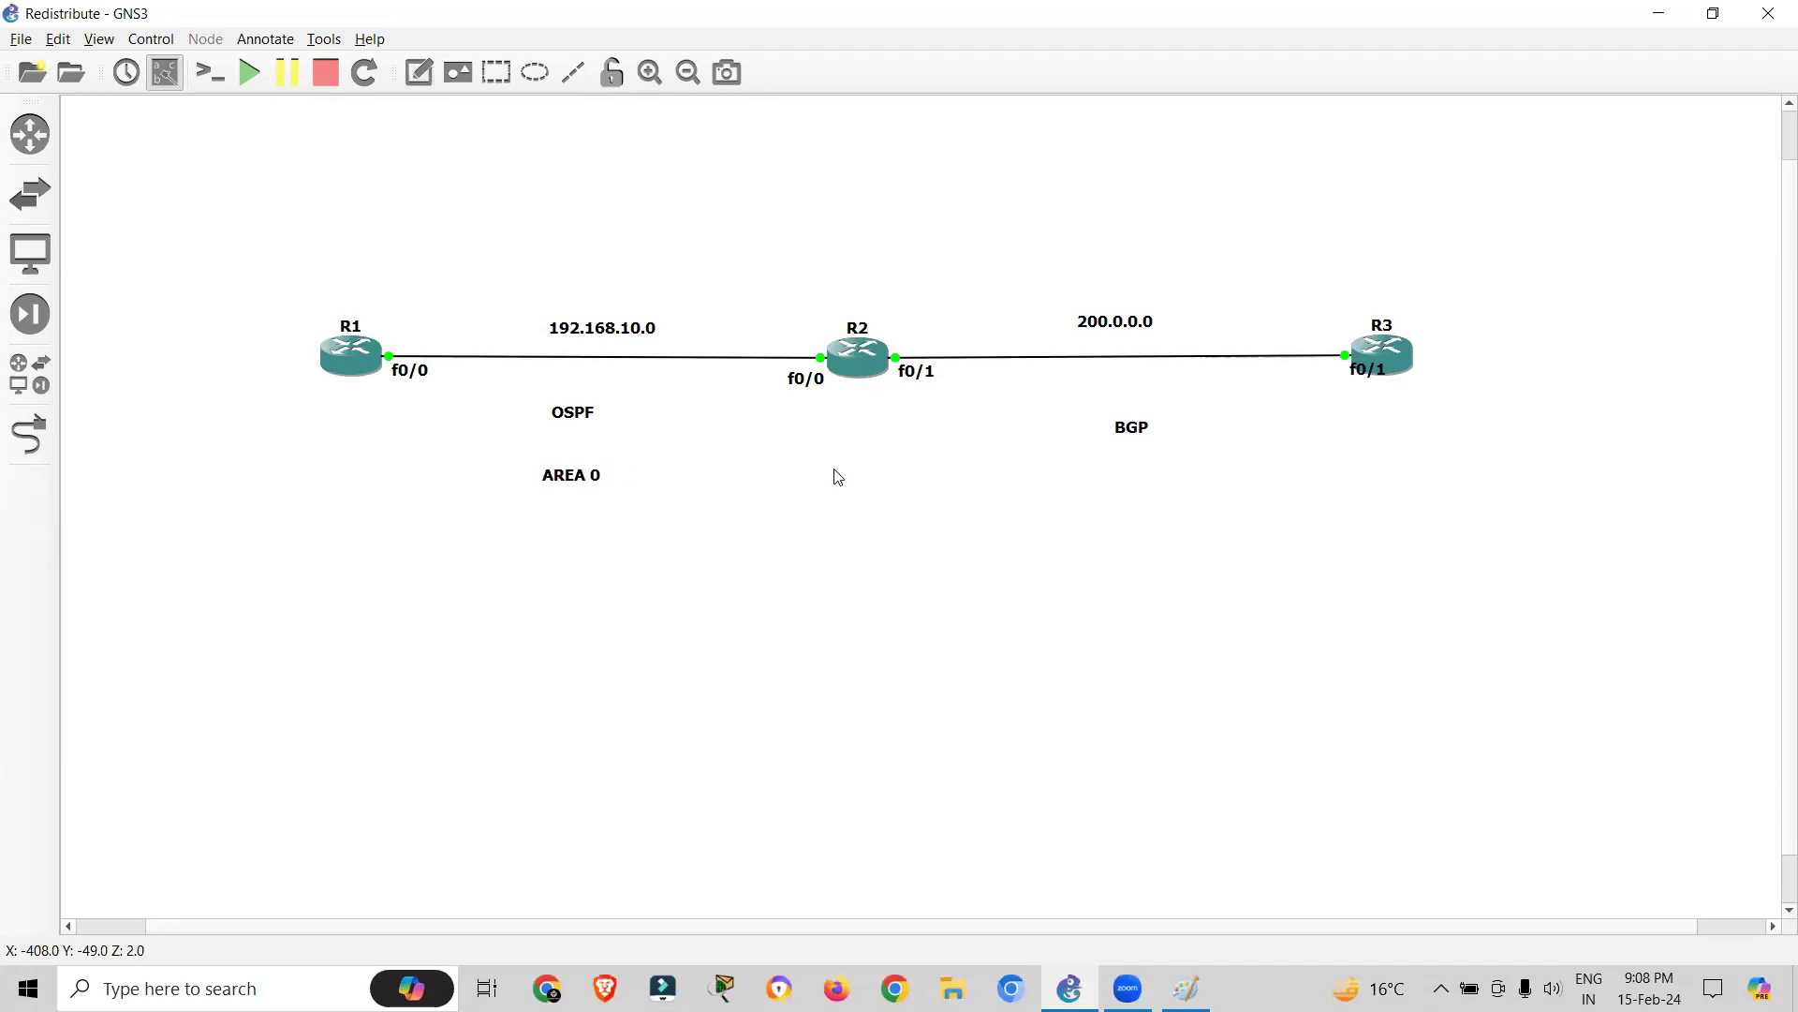
- Add 'AS - 150' under R2 and 'AS - 200' under R3
left_click(419, 72)
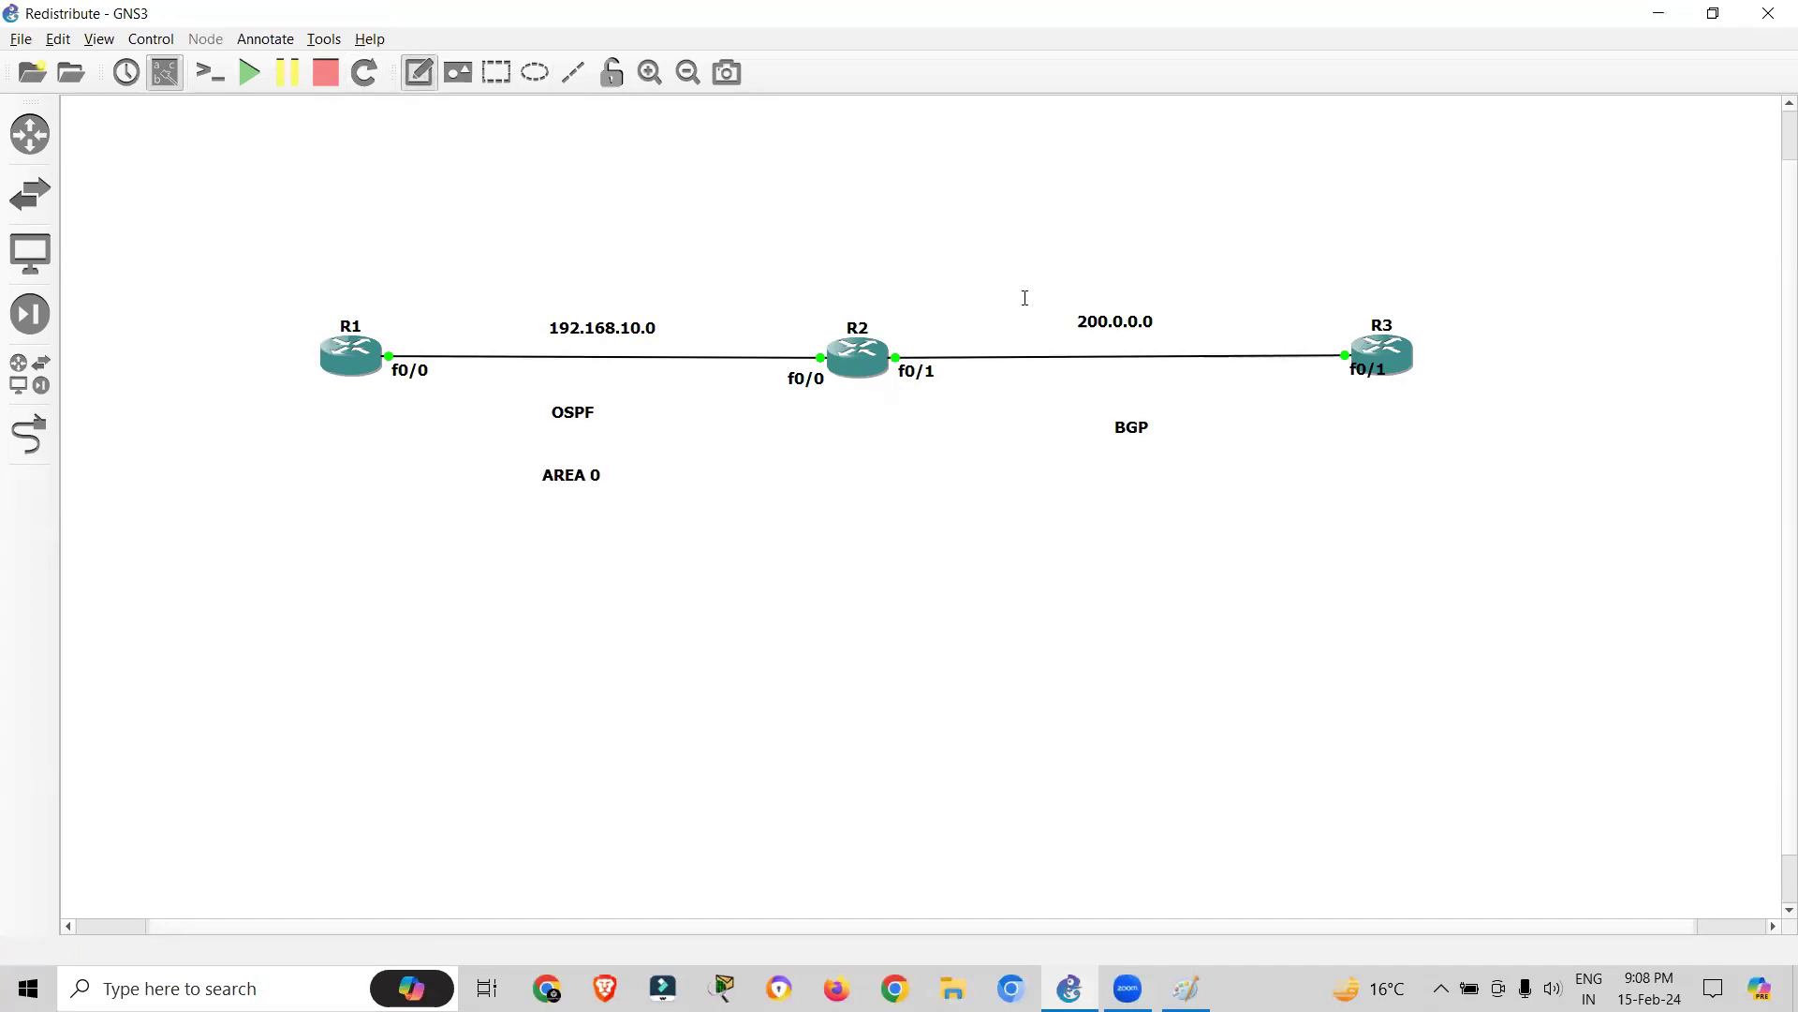
left_click(855, 427)
type("AS")
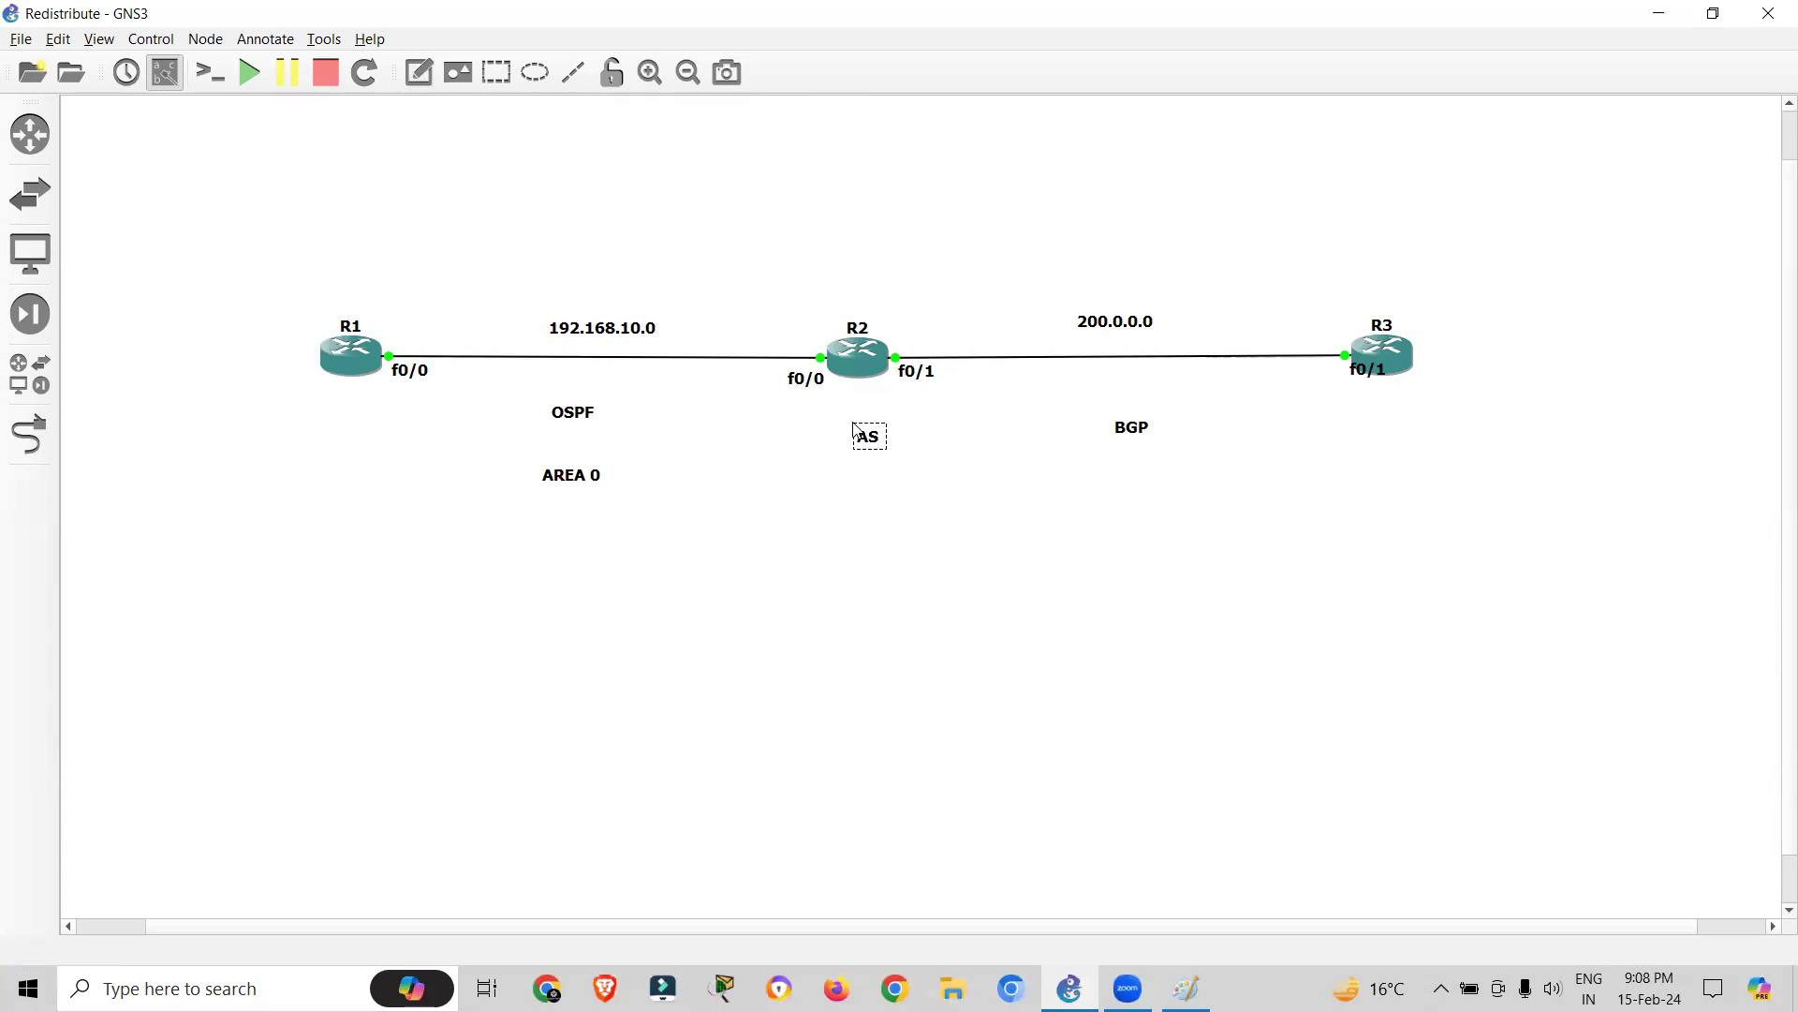
type(" - 150")
key("ctrl+a")
key("ctrl+c")
left_click(1040, 380)
left_click(418, 75)
left_click(1345, 412)
key("ctrl+v")
key("BackSpace")
key("BackSpace")
key("BackSpace")
type("20")
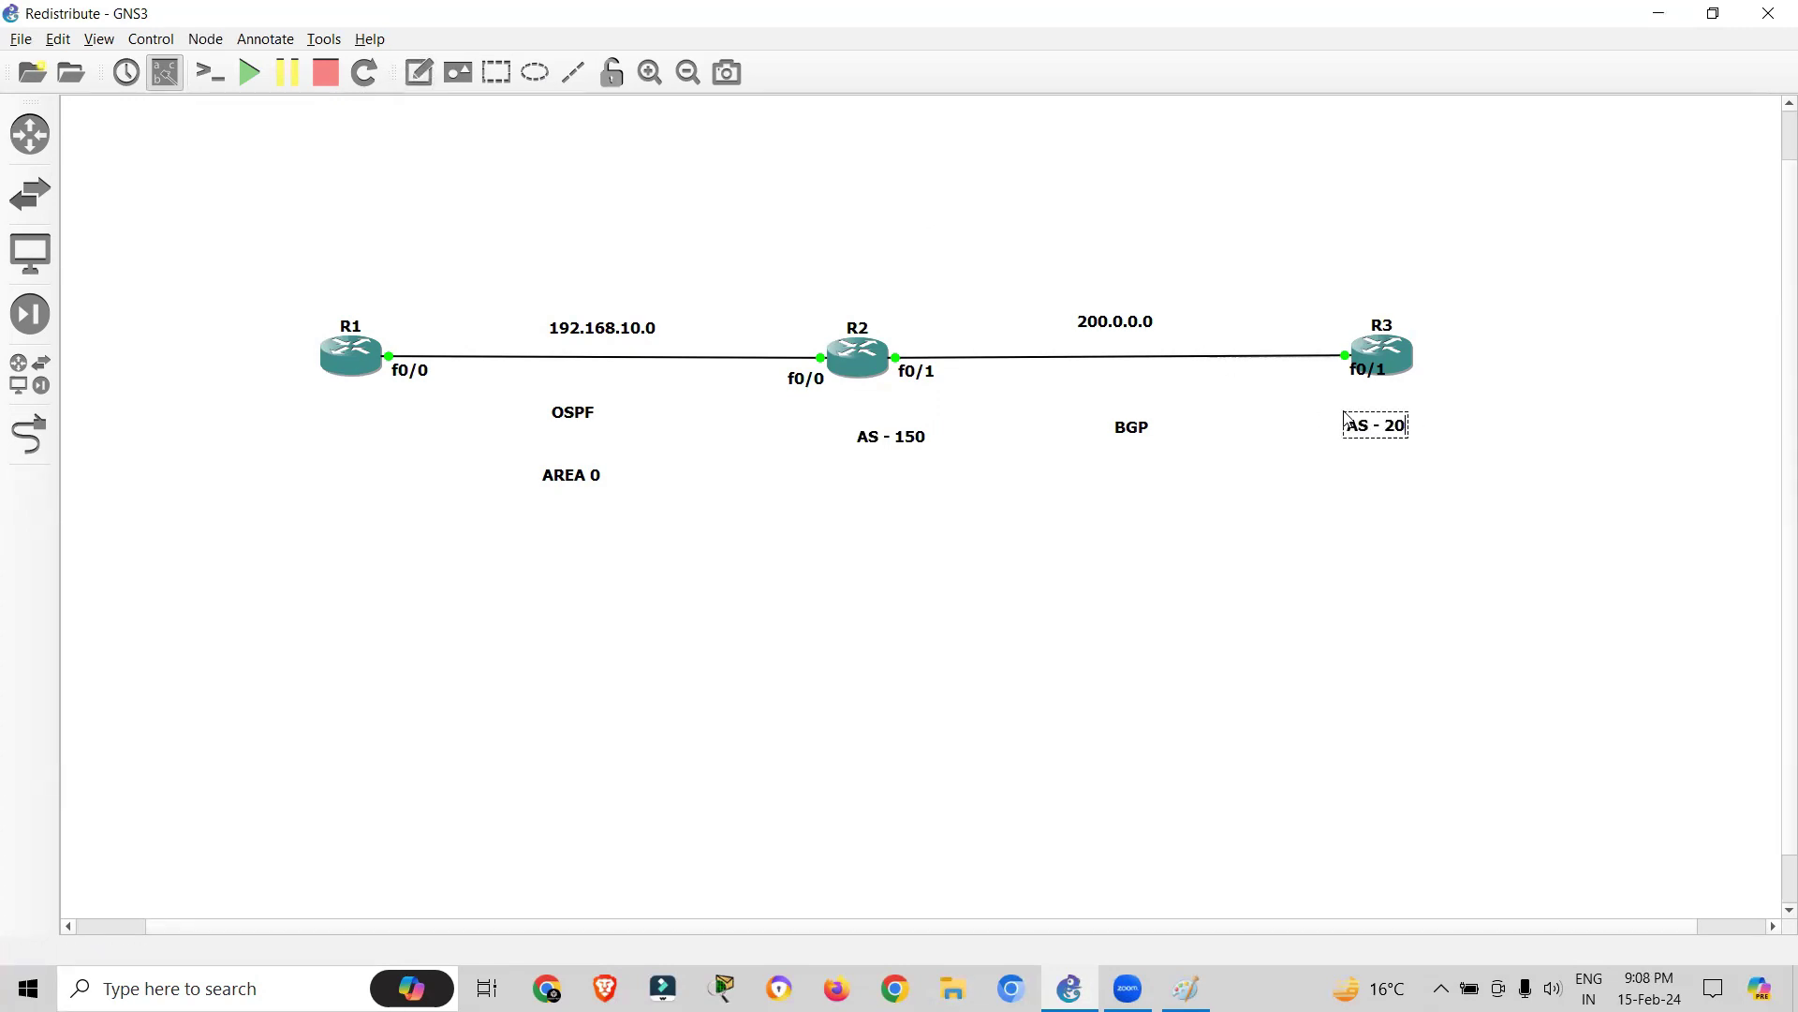
left_click(1417, 506)
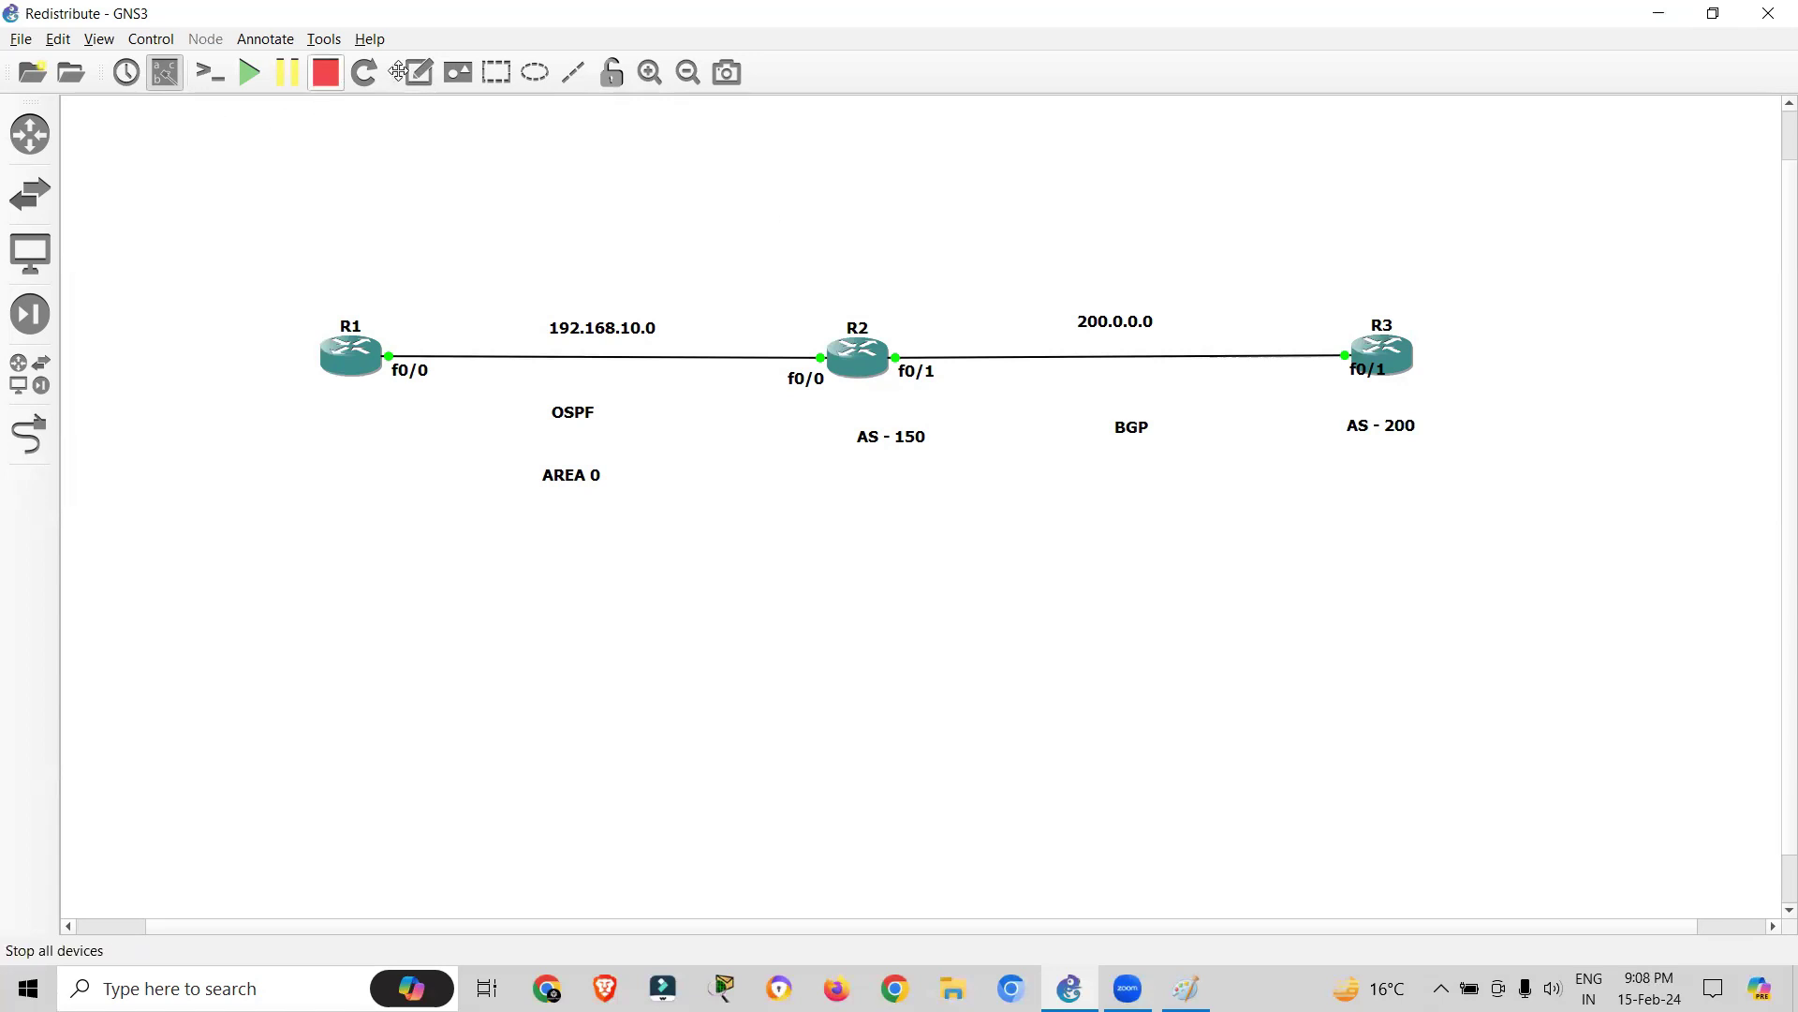
- Draw a loopback line off R3's right side, level with the router
left_click(574, 73)
left_click(1411, 331)
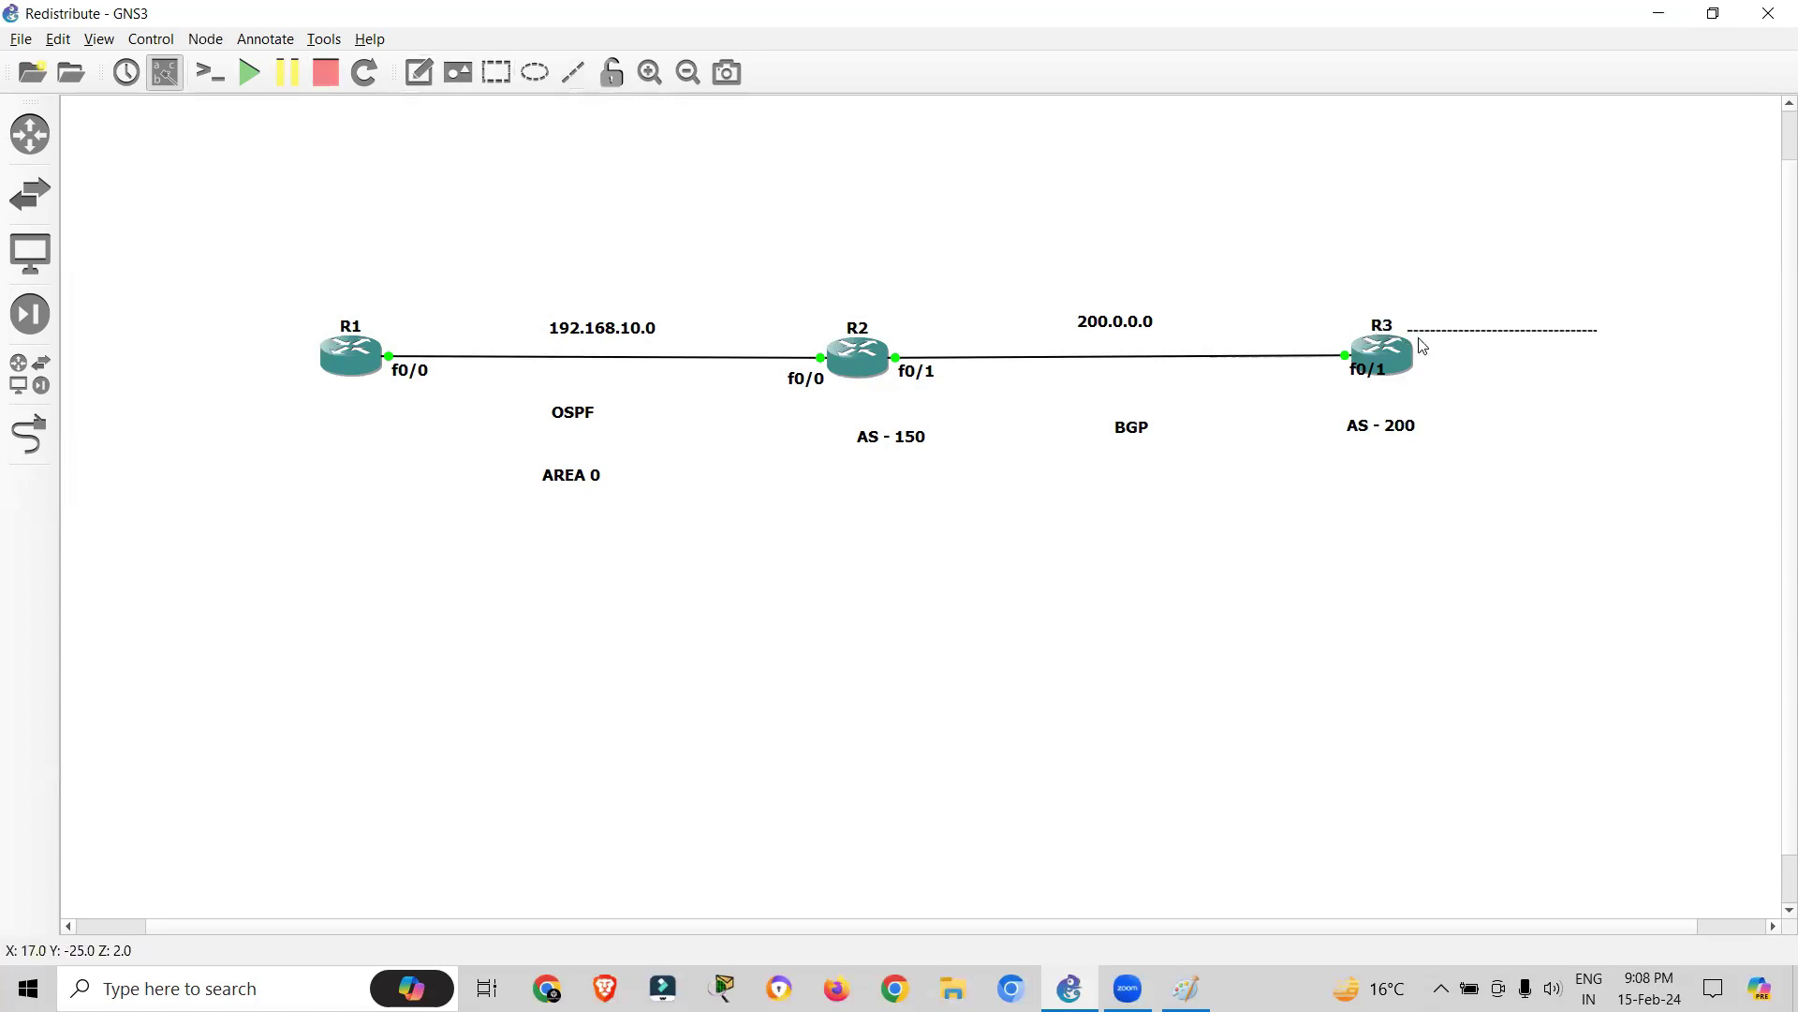
left_click(1470, 337)
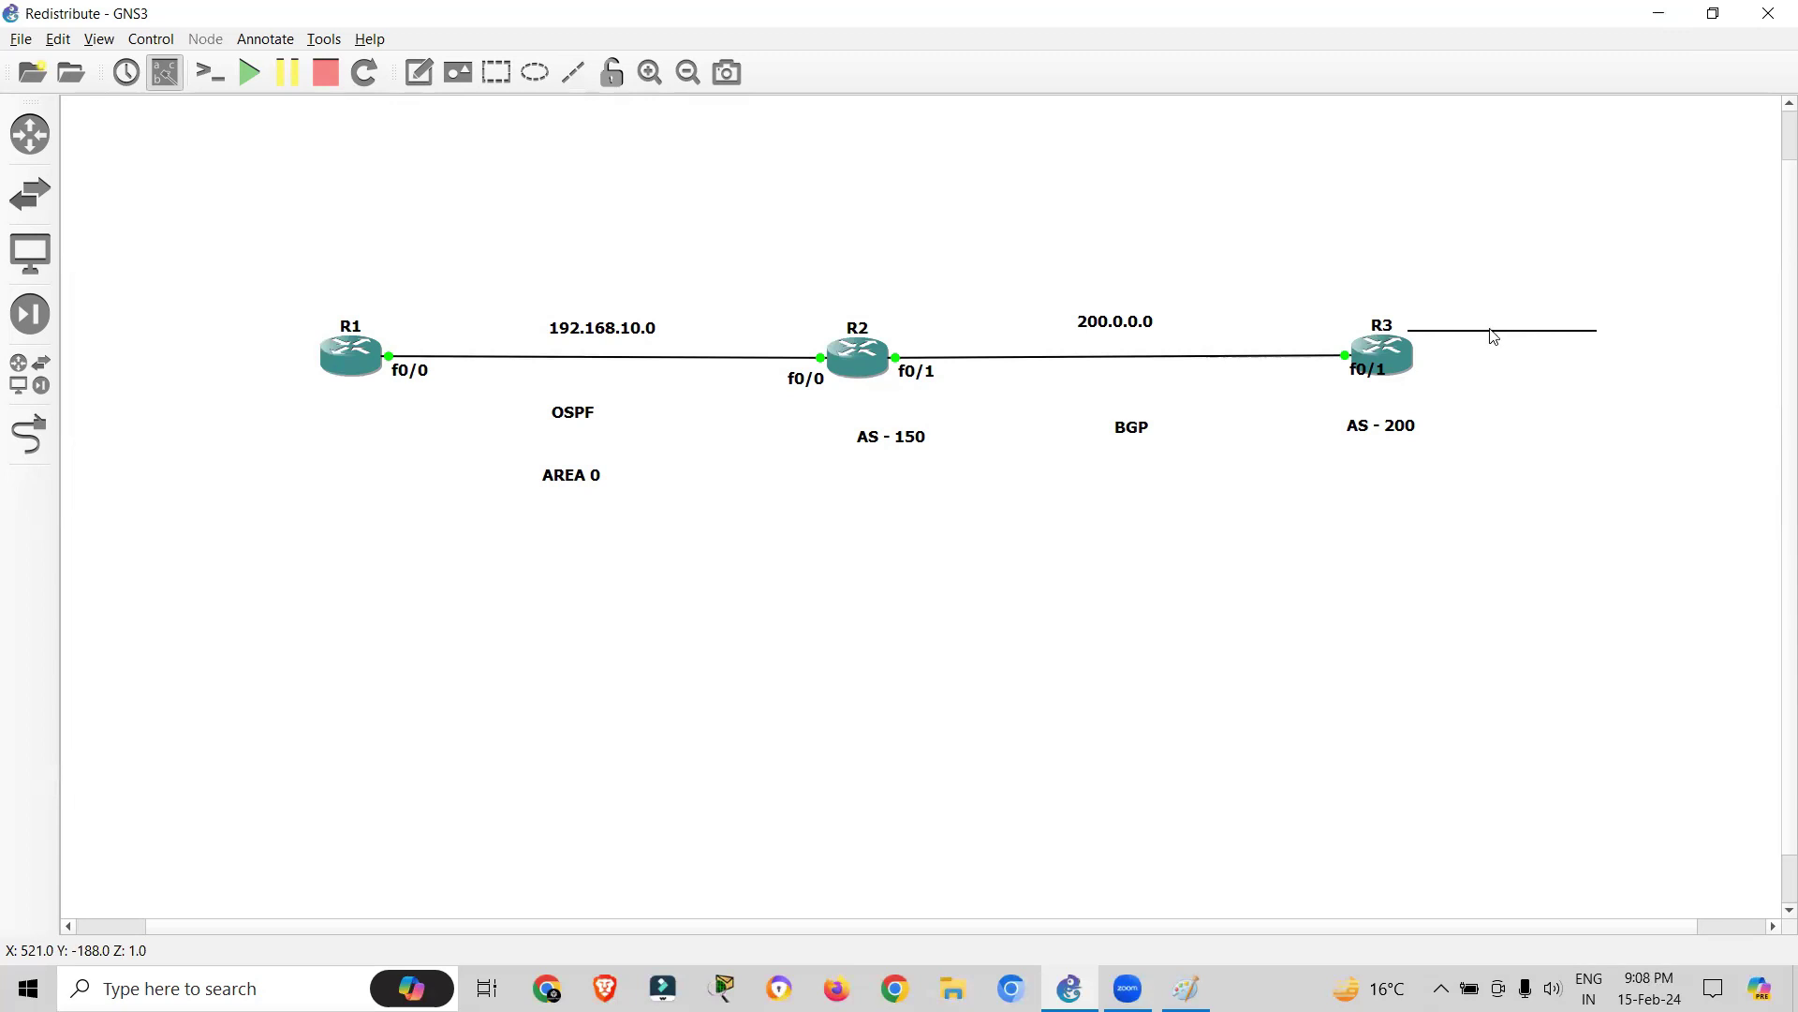
left_click_drag(1491, 330, 1491, 357)
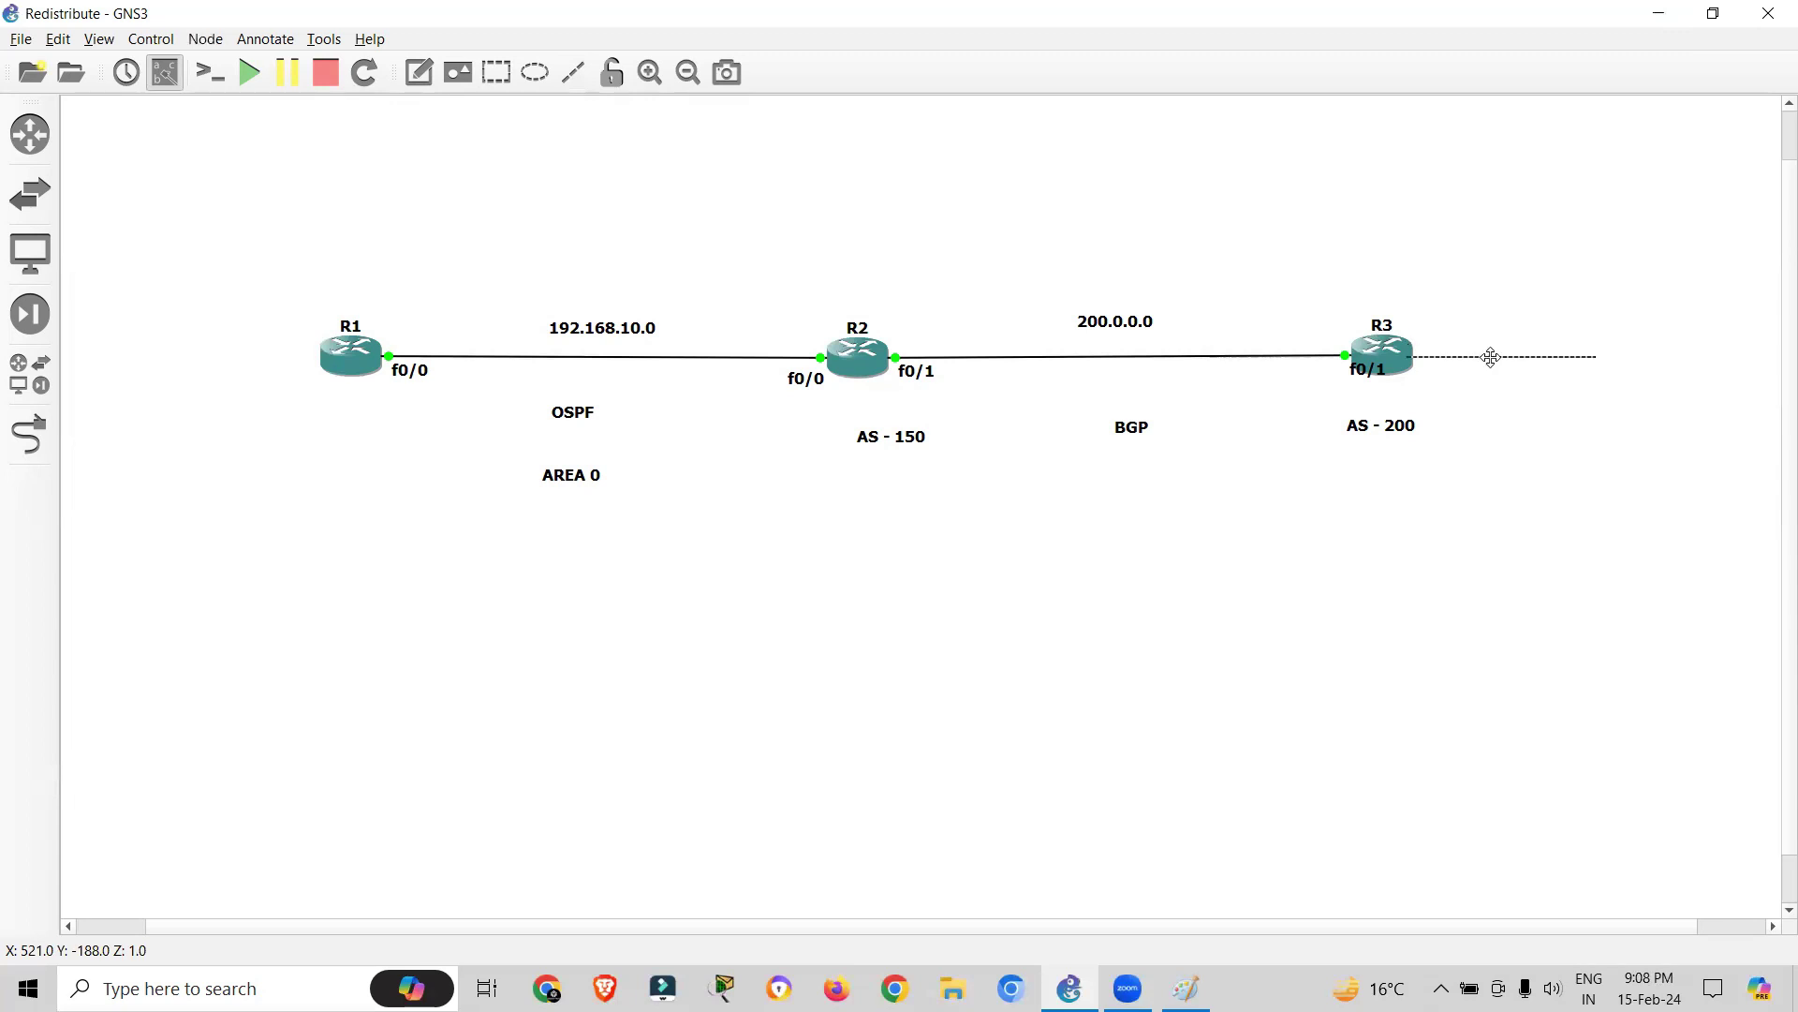
left_click(1526, 441)
- Add a '9.9.9.9/32' note above the new line
left_click(419, 72)
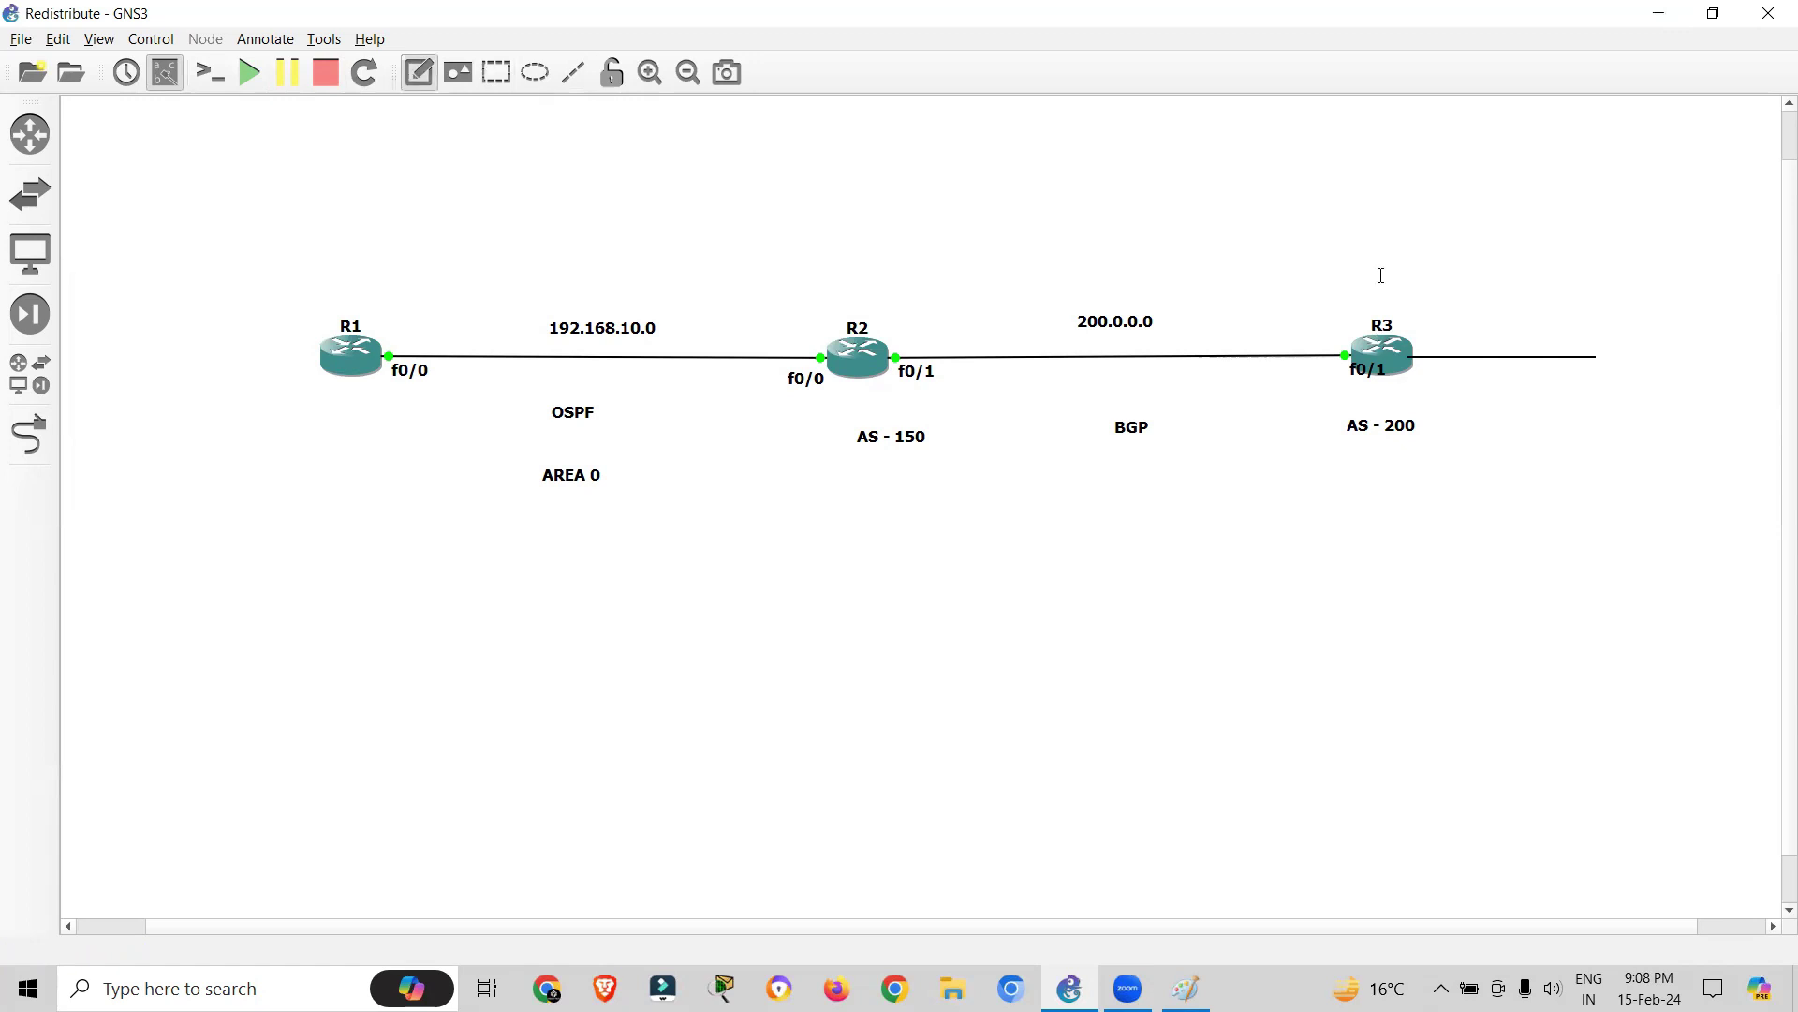
left_click(1482, 328)
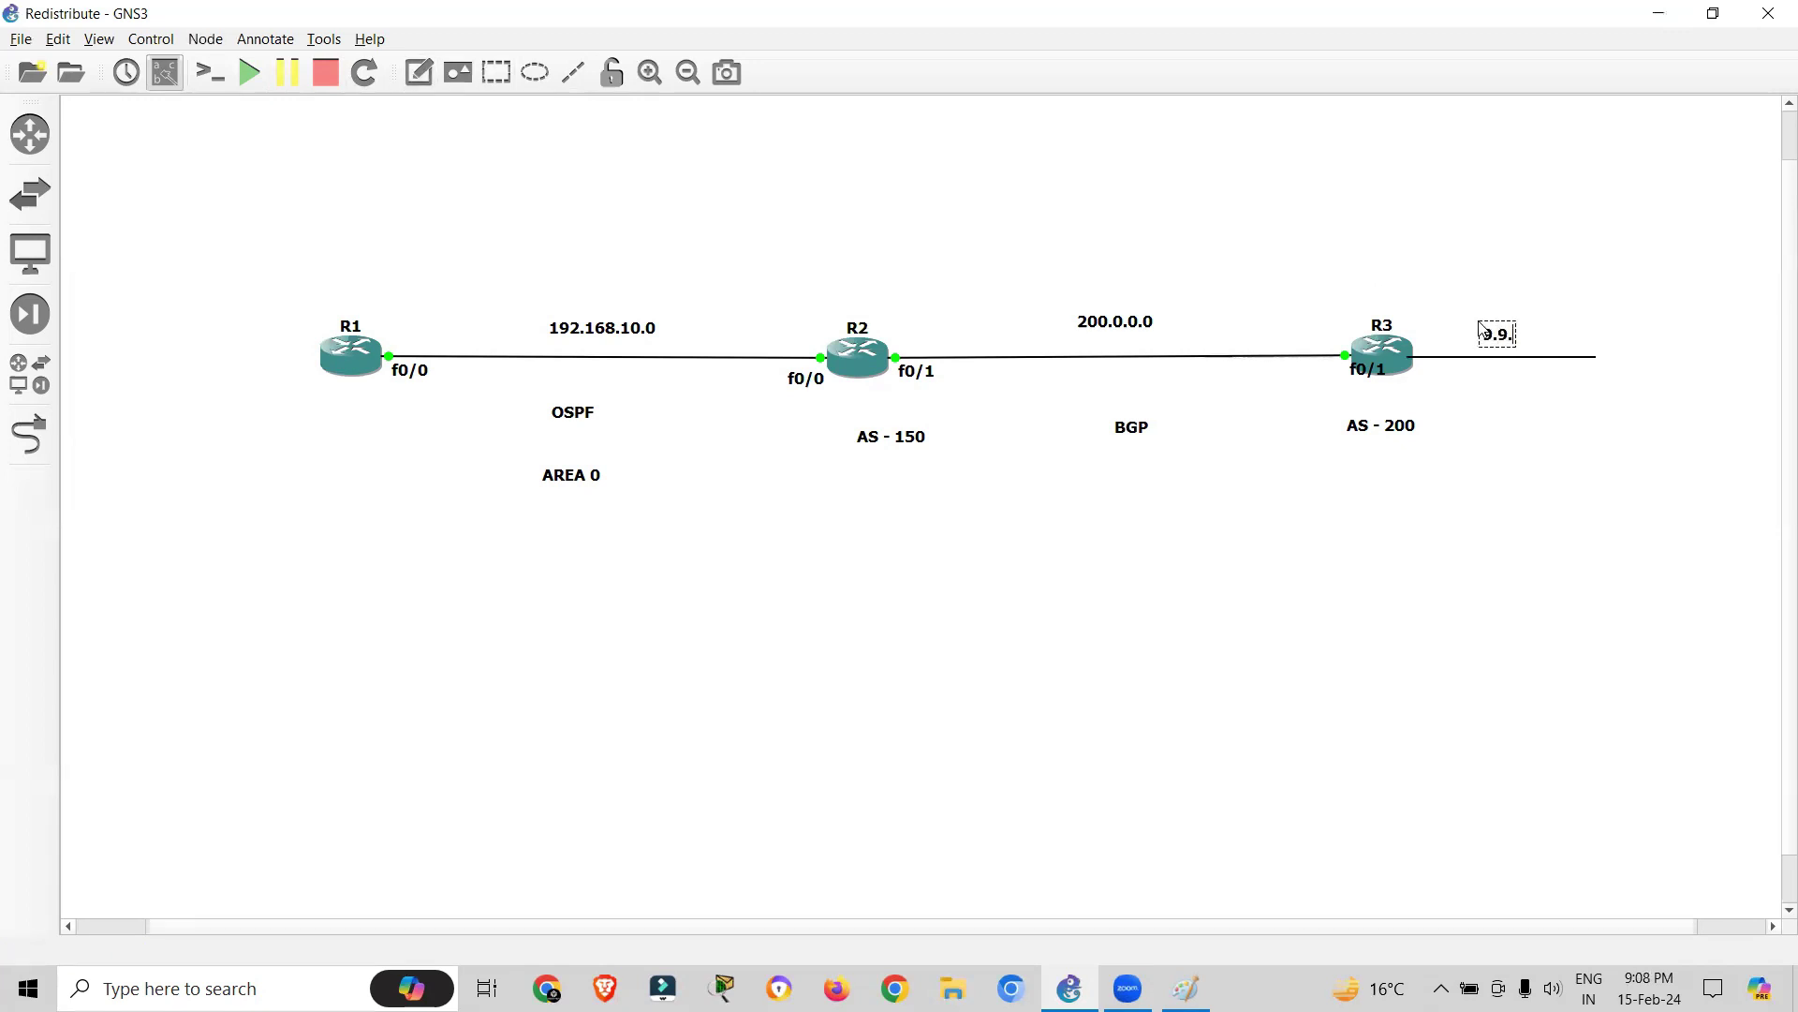
type("9.9.9.9/32")
left_click(1223, 560)
- Select the whole topology and move it up and to the left
left_click_drag(229, 227, 1658, 497)
left_click(1301, 671)
double_click(864, 360)
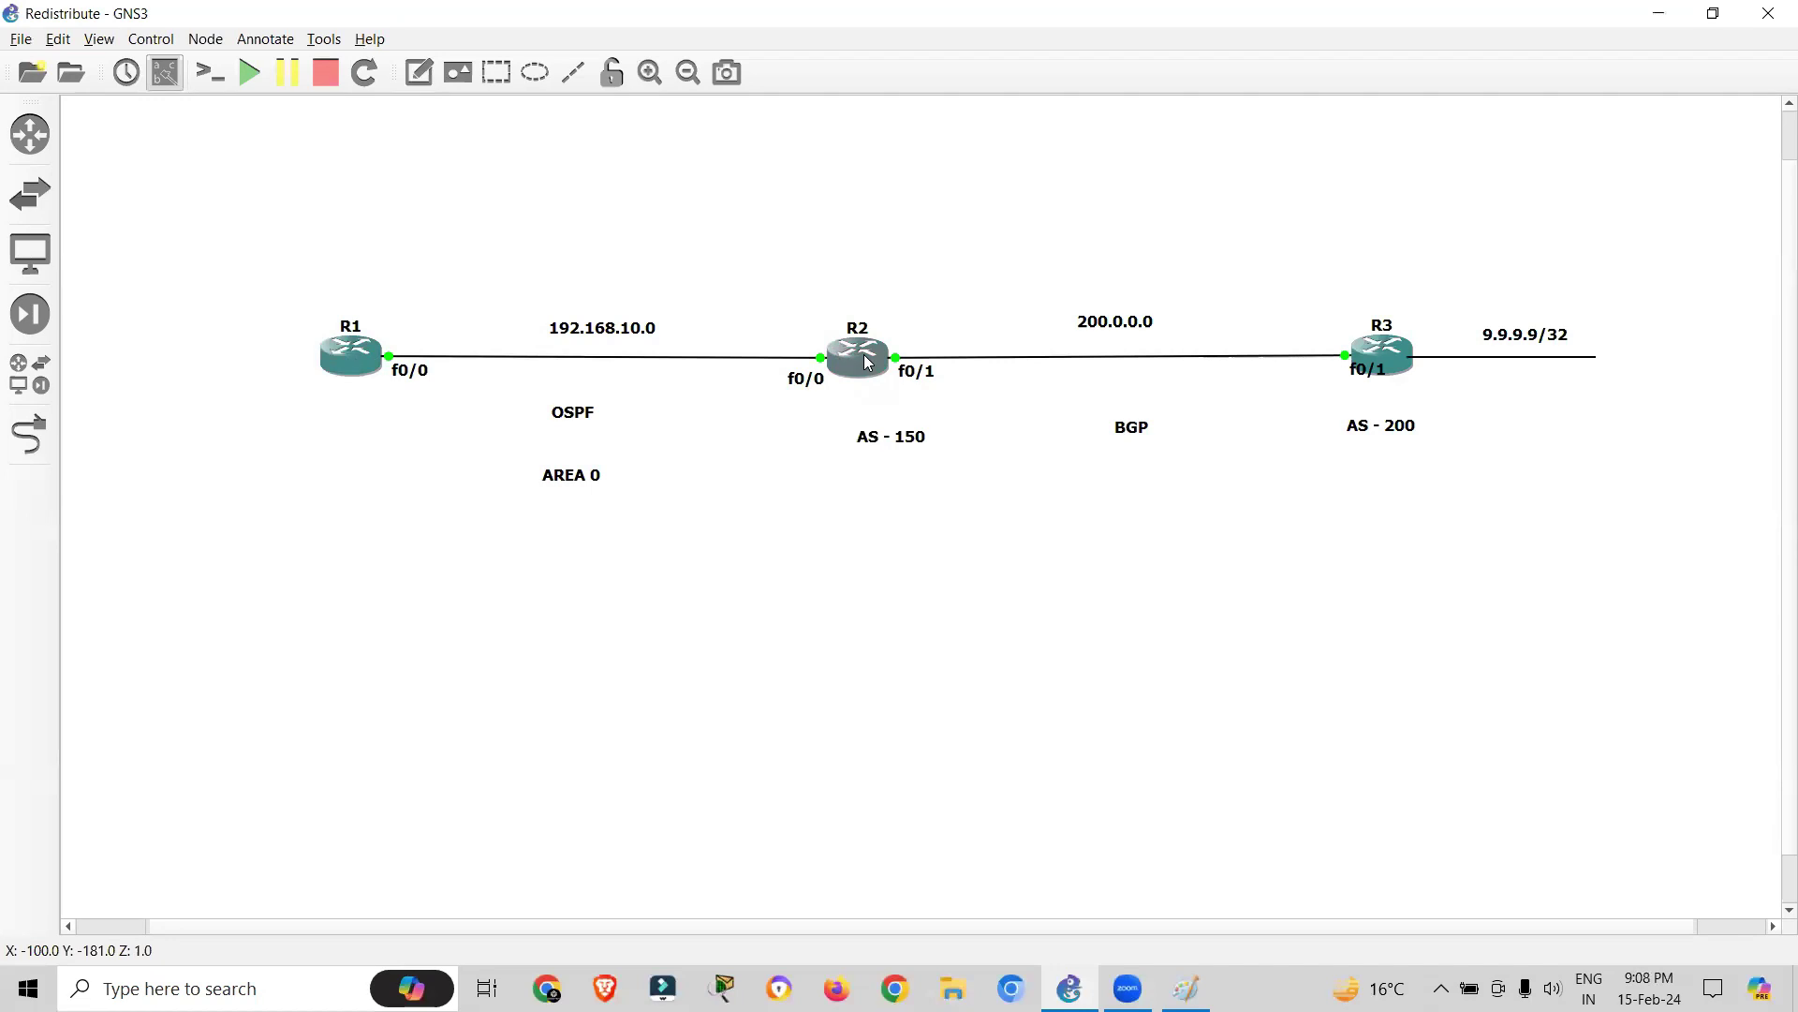
left_click_drag(272, 255, 1648, 520)
left_click_drag(1404, 357, 1331, 210)
- Open a console session on R1 and enter global configuration mode
left_click(1476, 402)
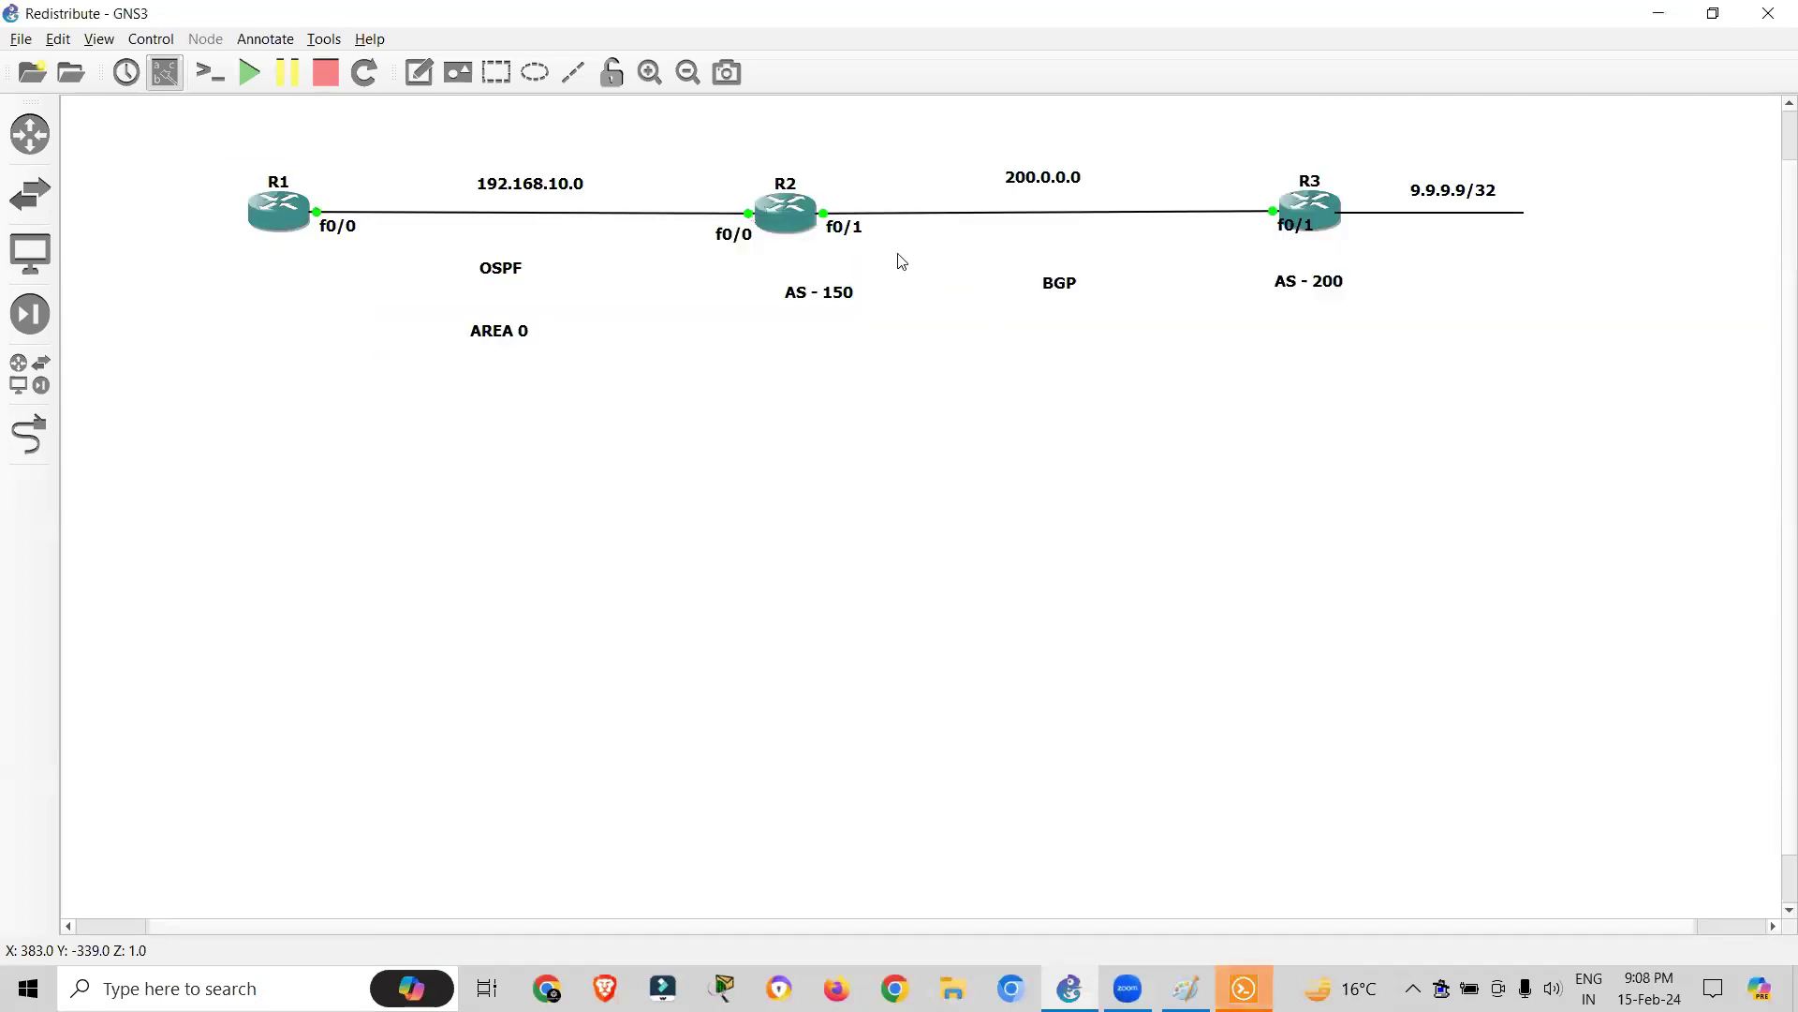
key("alt+Tab")
key("alt+Tab")
key("alt+Tab")
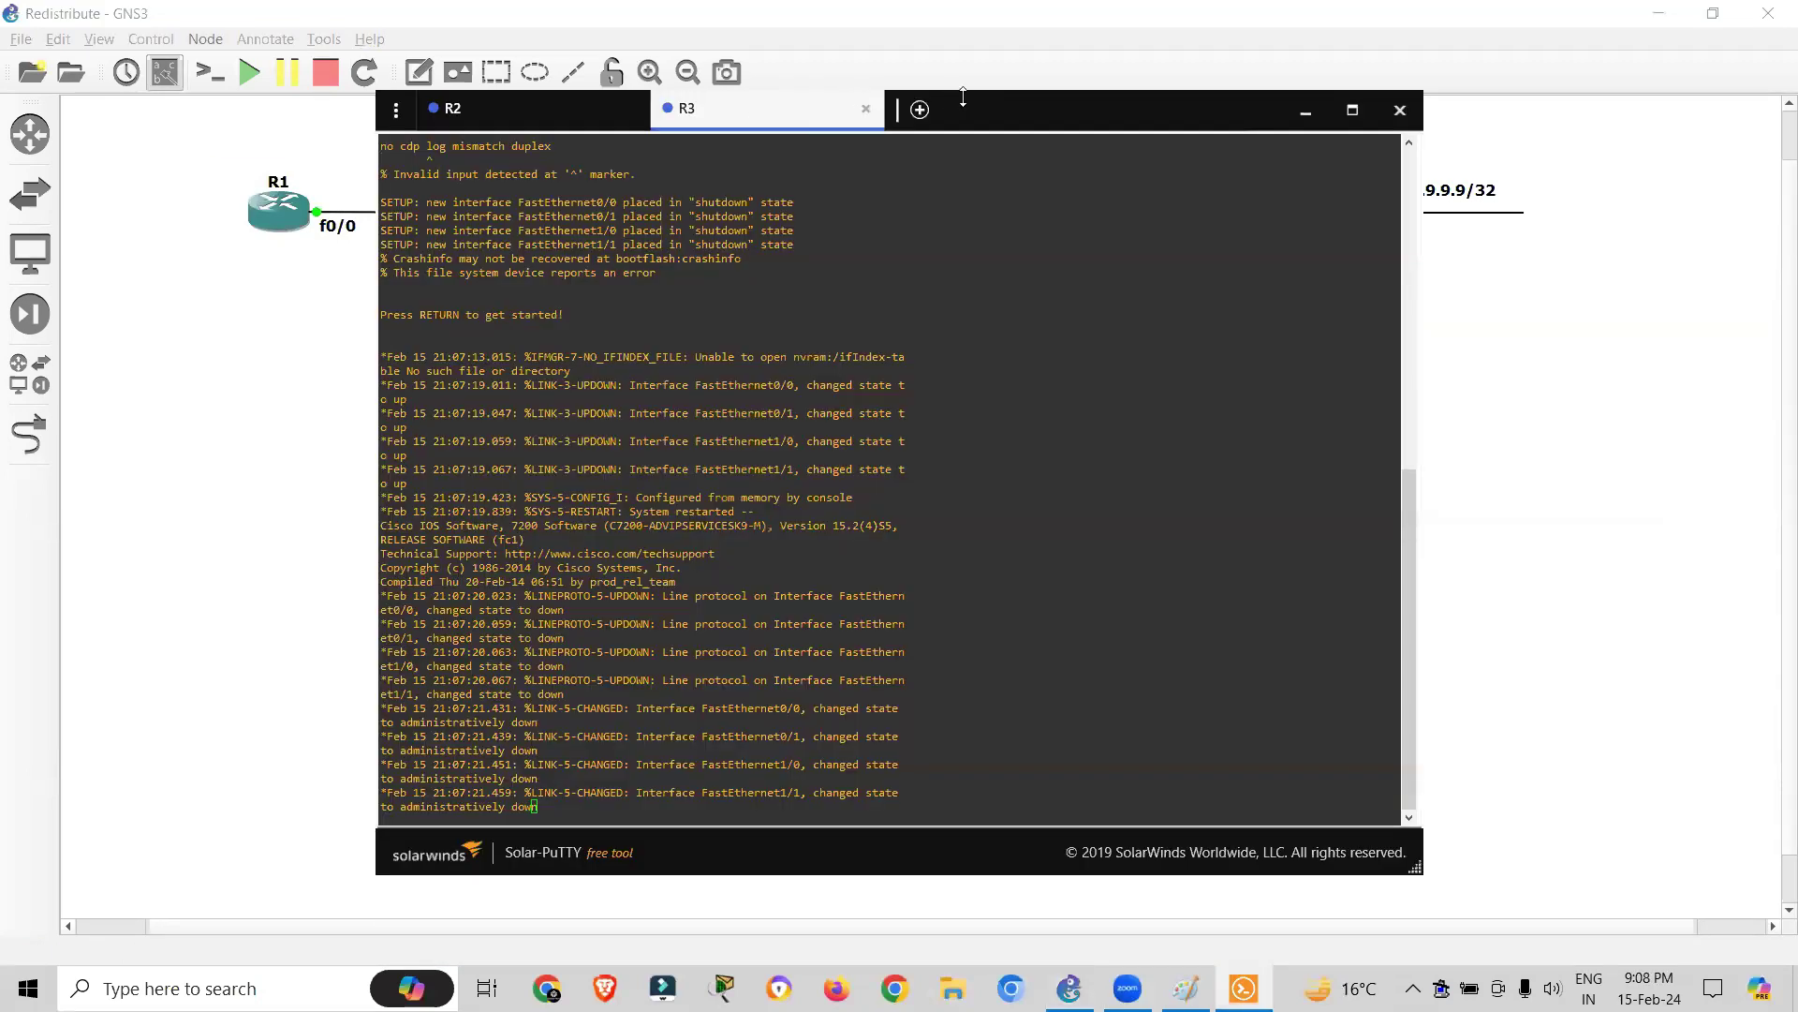
left_click_drag(963, 94, 965, 405)
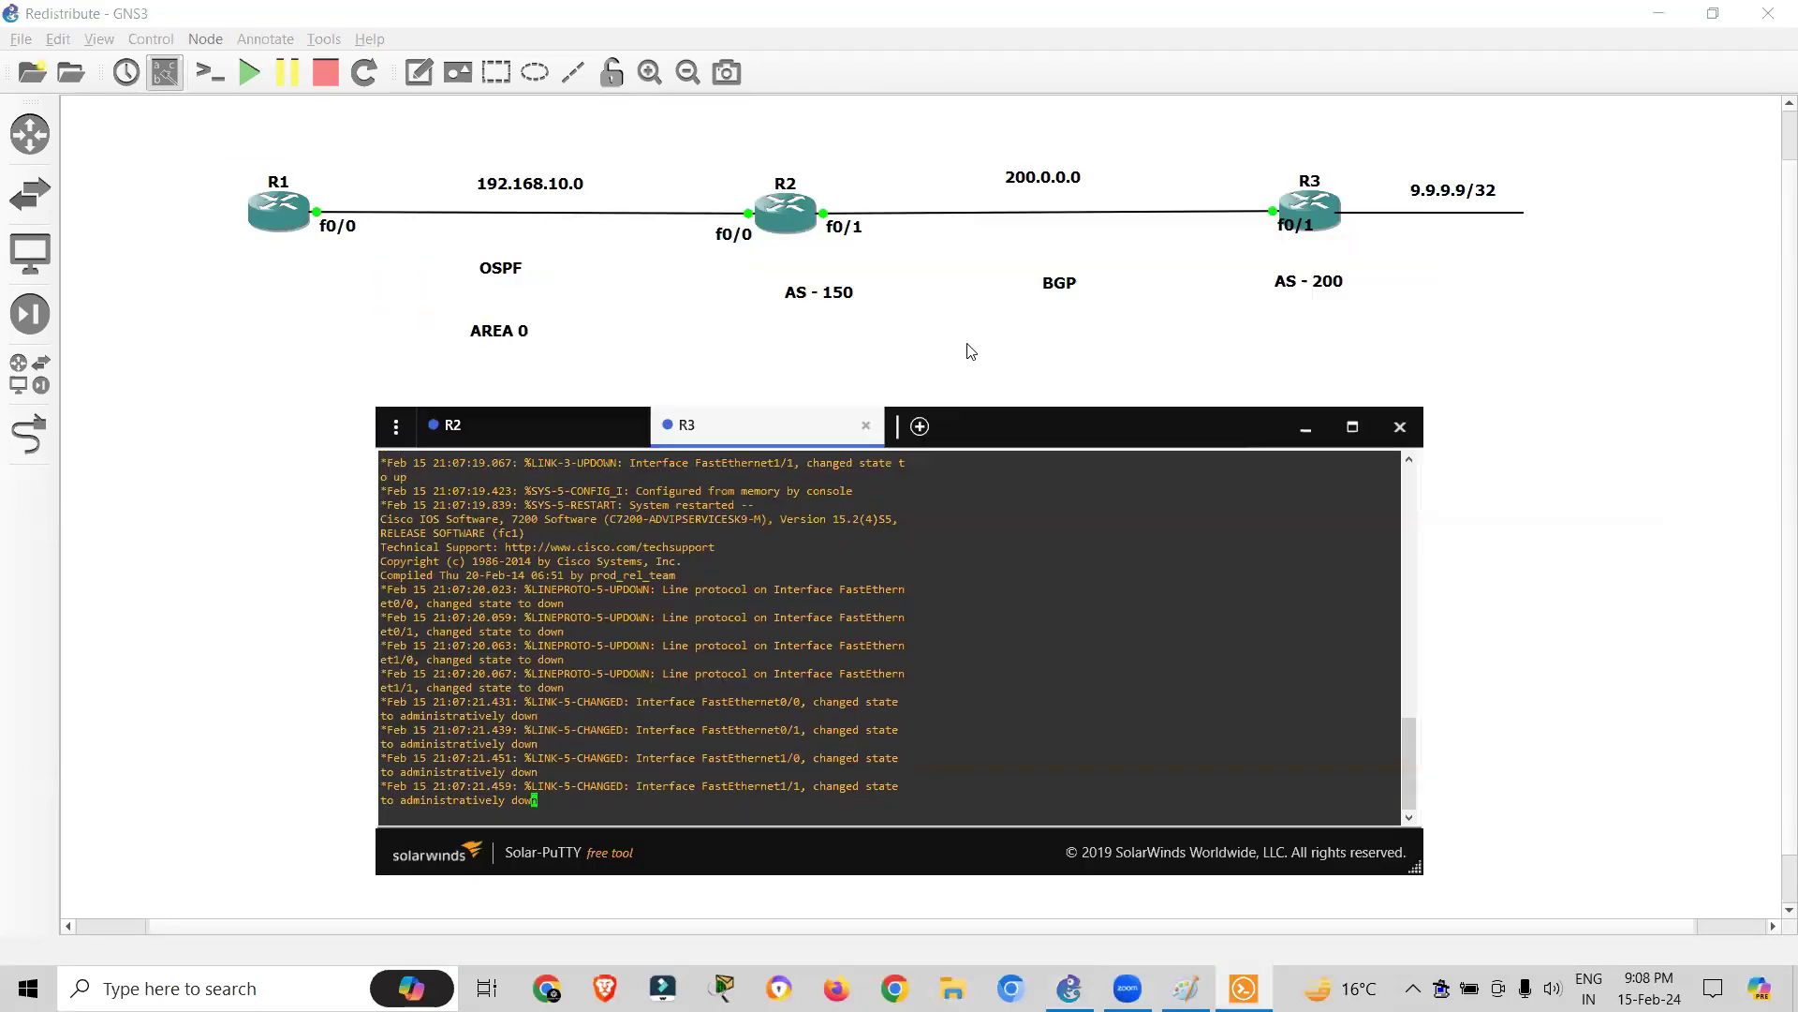
left_click(296, 226)
key("alt+Tab")
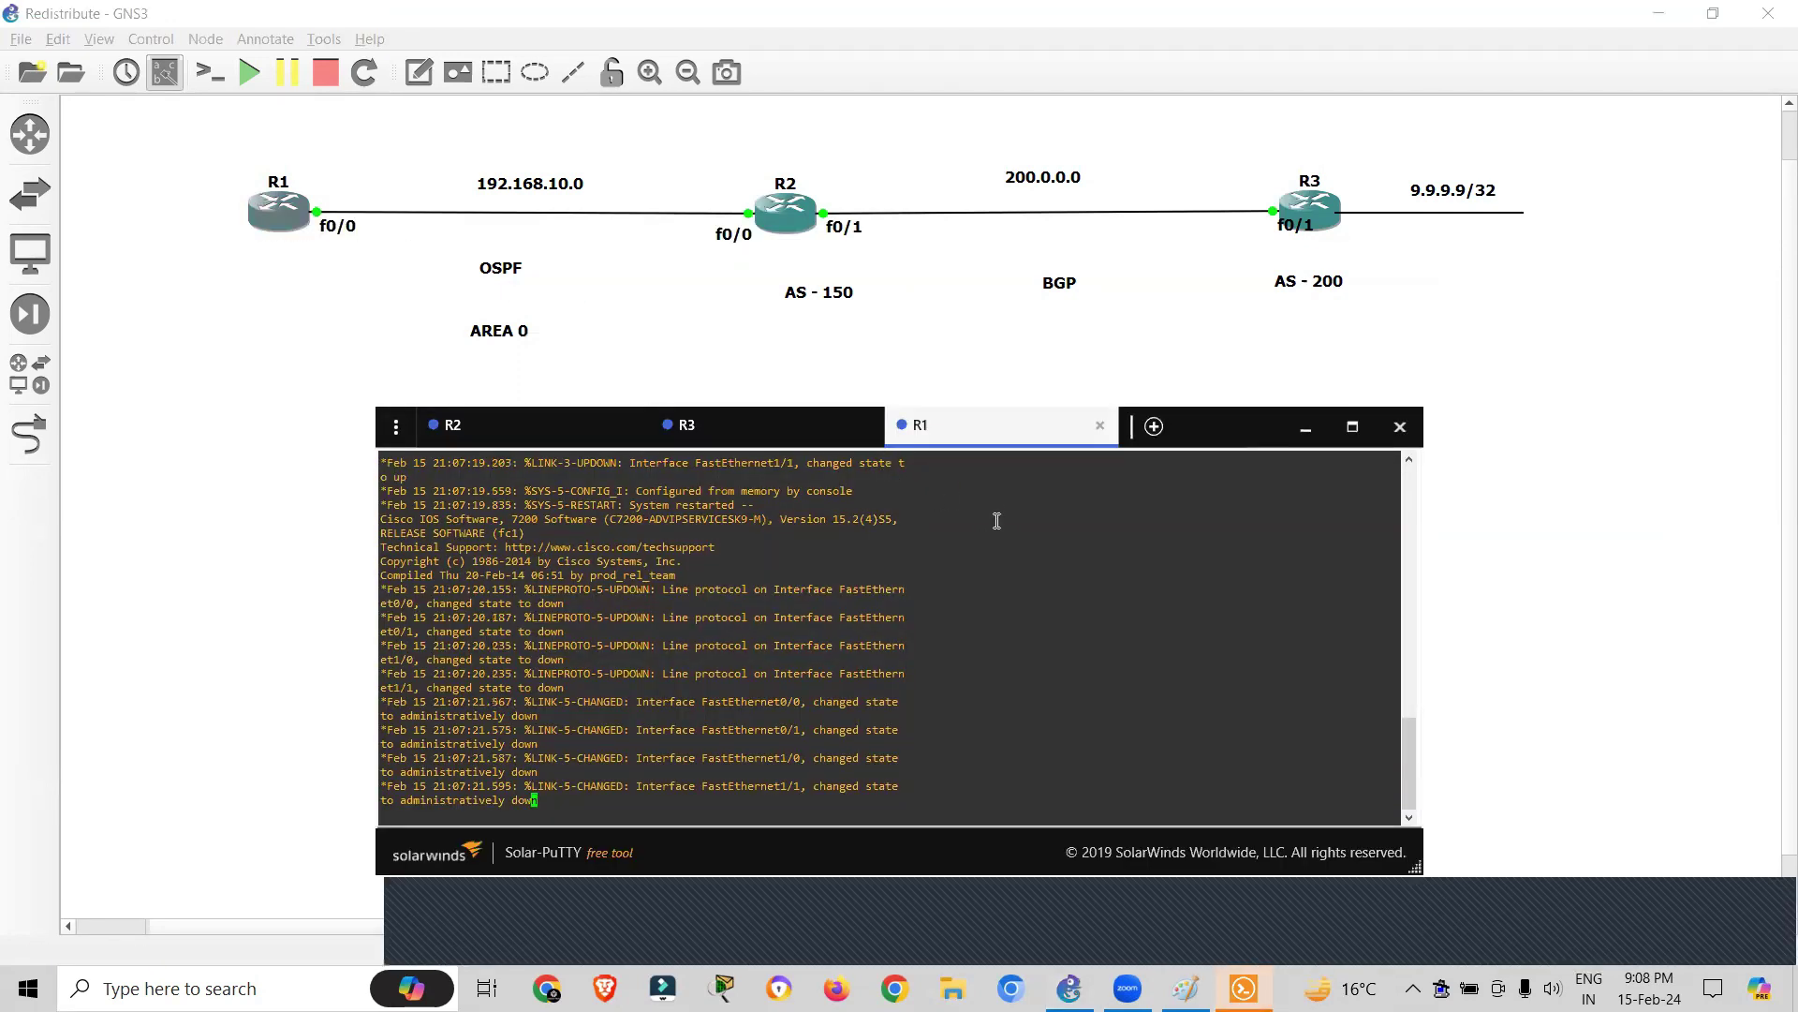
key("Return")
key("Return")
key("Return")
key("Return")
type("f t")
key("Return")
key("Return")
- Bring R1's FastEthernet0/0 out of shutdown with address 192.168.10.1 255.255.255.0
type("ip ad")
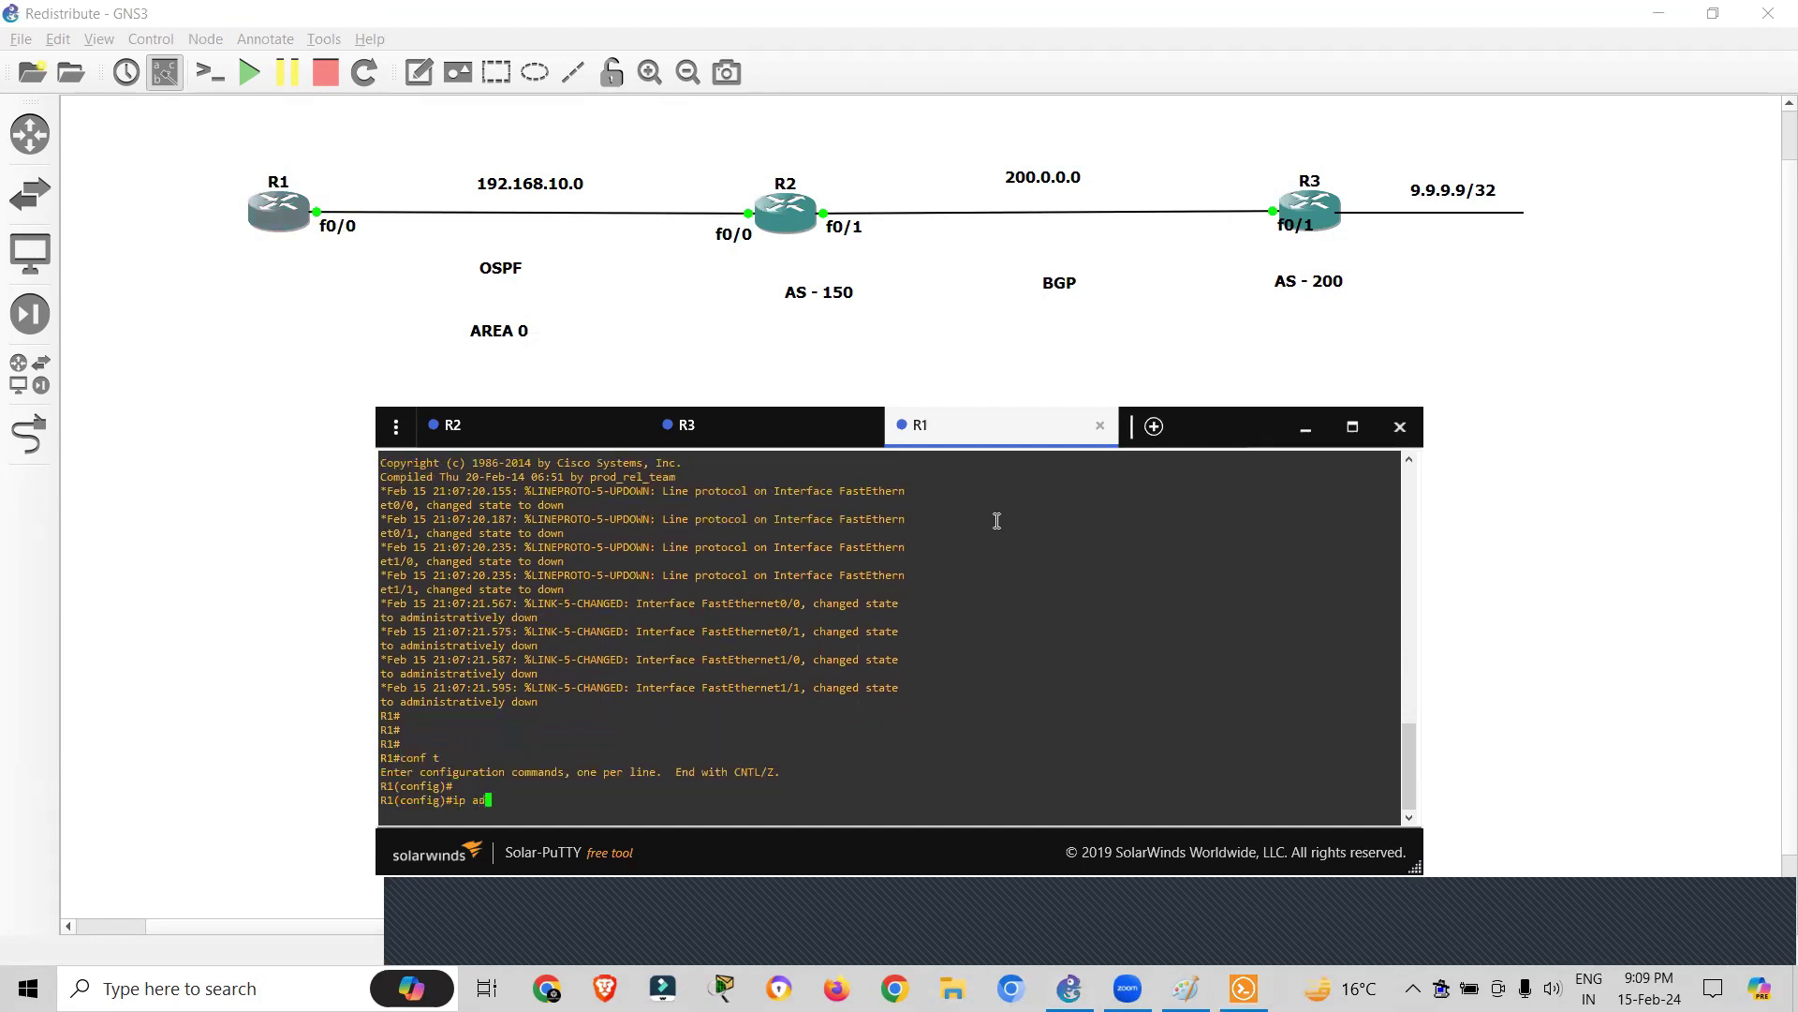
key("Tab")
key("BackSpace")
key("BackSpace")
key("BackSpace")
key("BackSpace")
key("BackSpace")
key("BackSpace")
key("BackSpace")
key("BackSpace")
key("BackSpace")
key("BackSpace")
key("BackSpace")
key("BackSpace")
key("BackSpace")
key("BackSpace")
key("BackSpace")
type("int ")
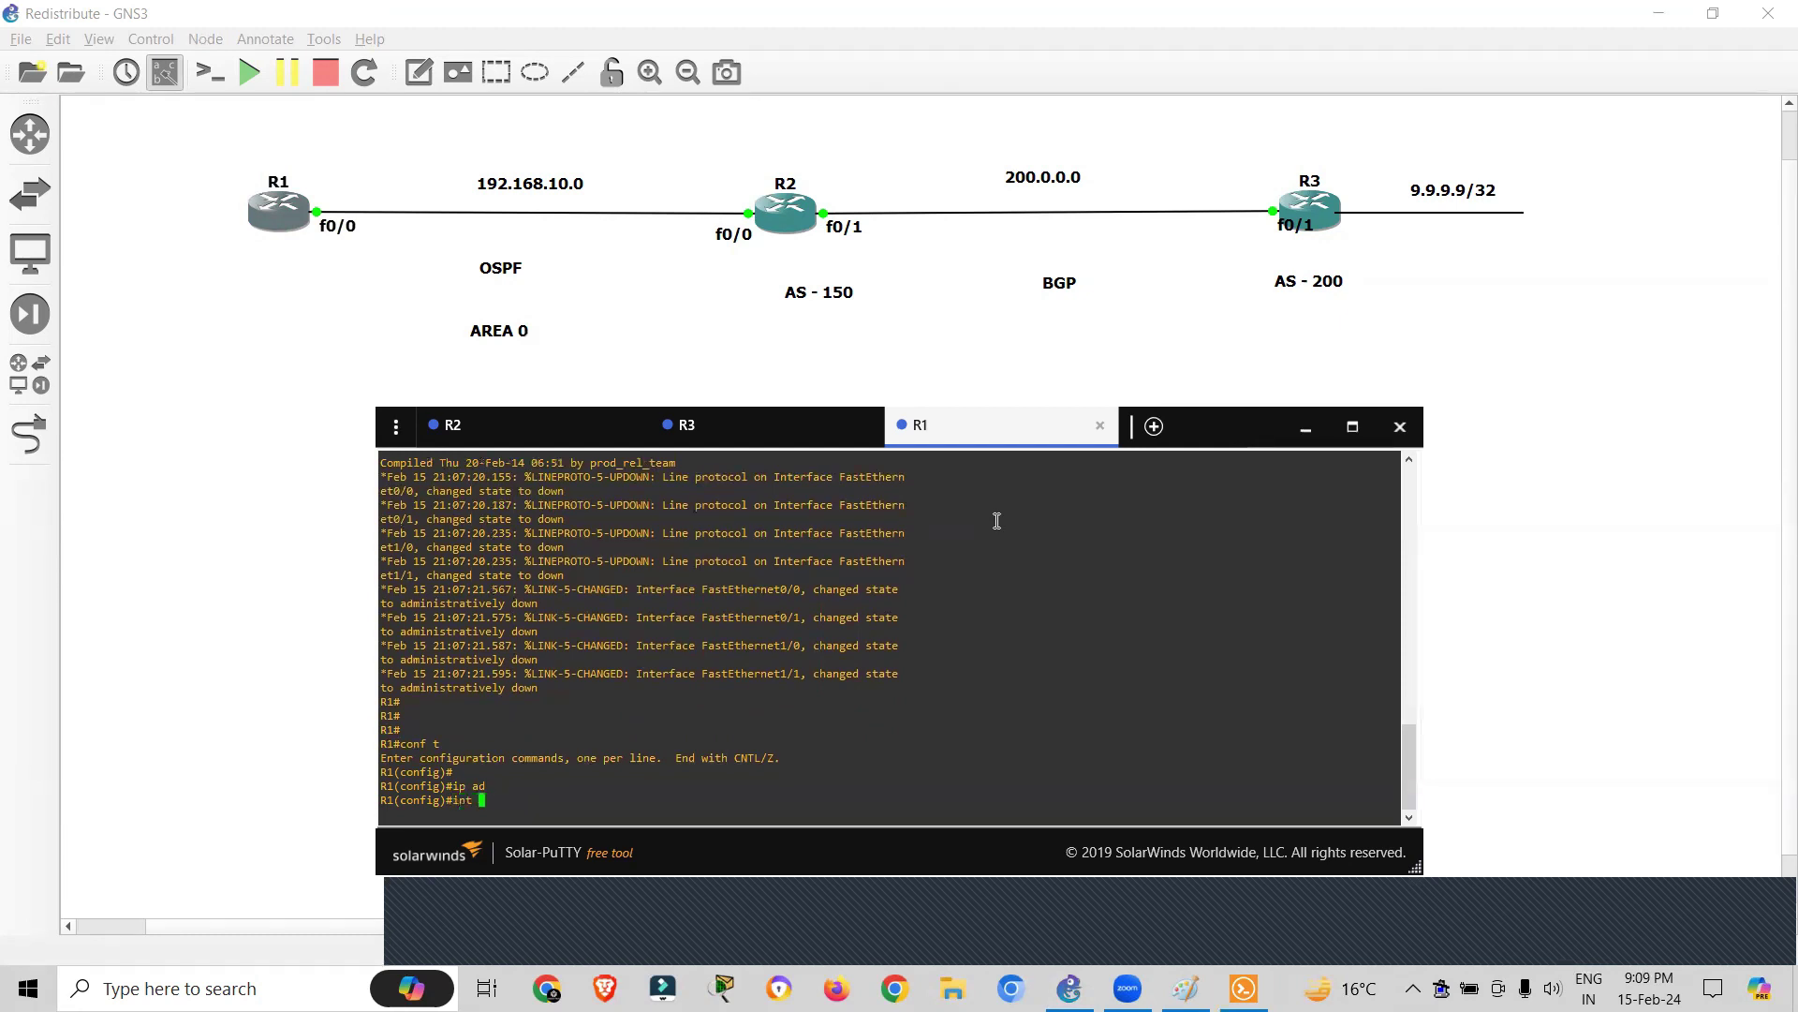
type("f0/0")
key("Return")
type("no sh")
key("Tab")
key("Return")
key("Return")
type("ip ad")
key("Tab")
type("192.168.")
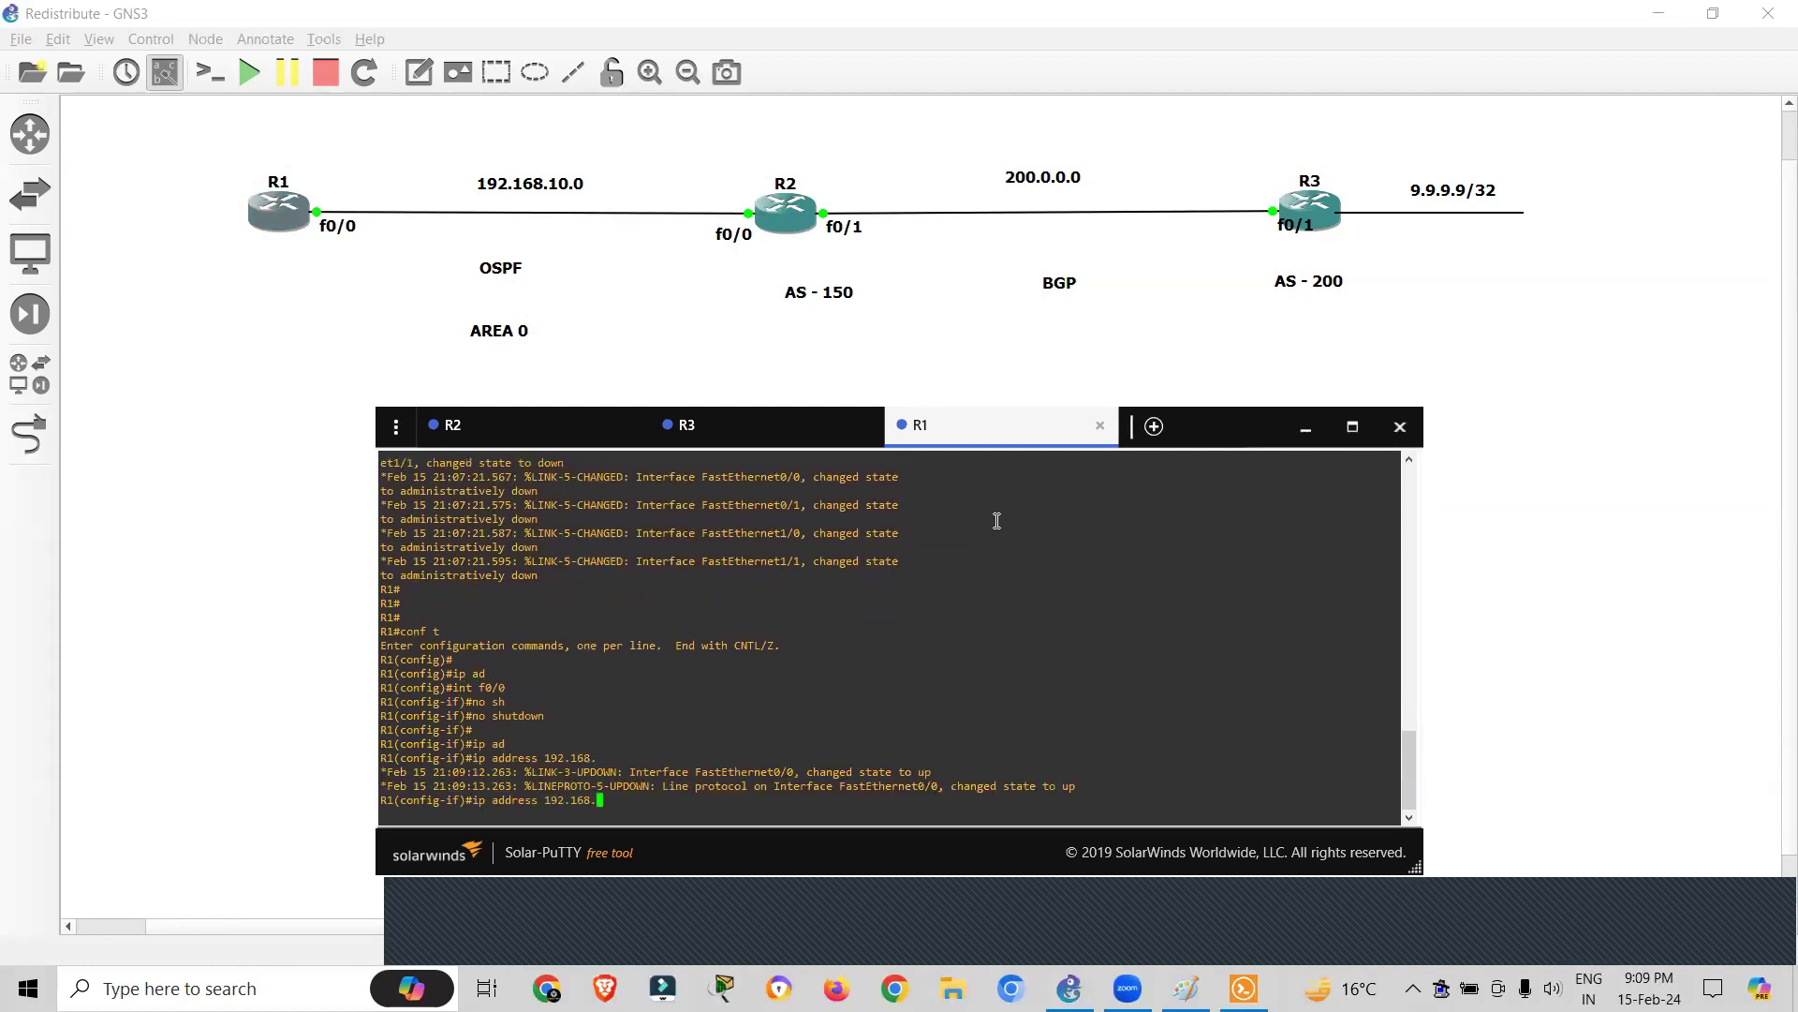
type("10.1 255.255.255.0")
key("Return")
key("Return")
key("Return")
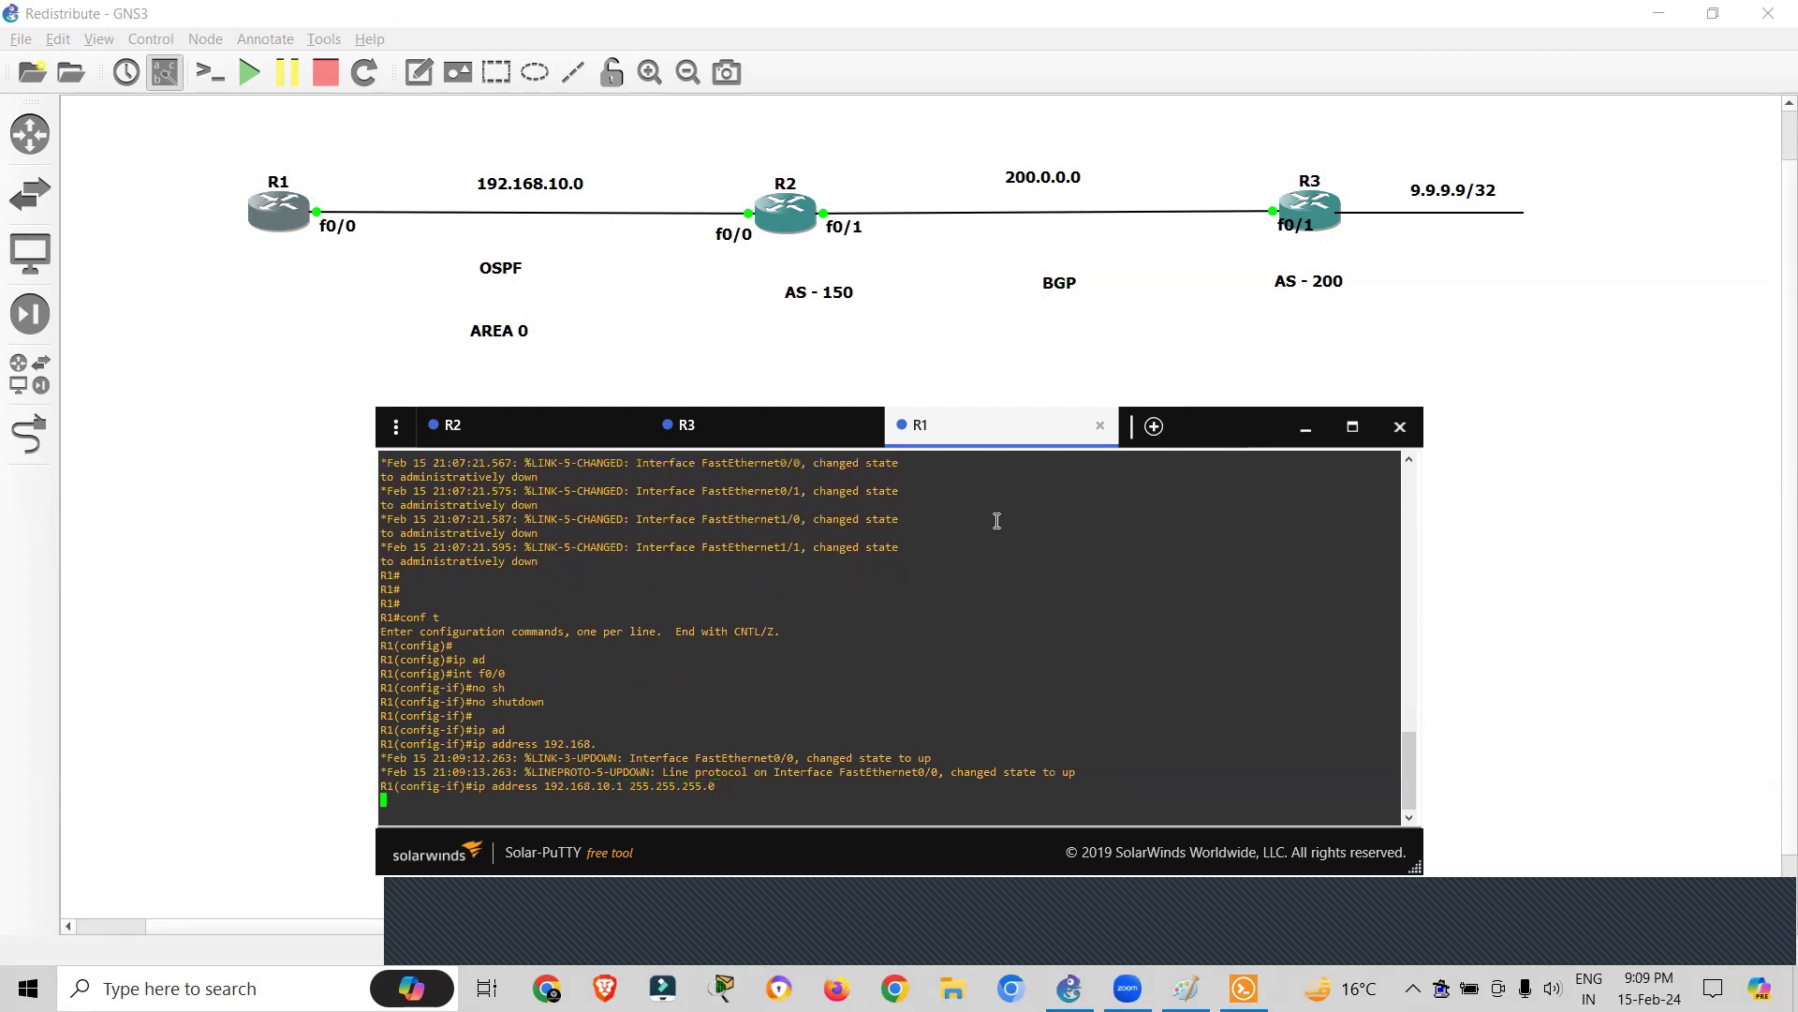
- Add text notes '10.1' and '10.2' to the topology, the second beside R2's f0/0
left_click(413, 91)
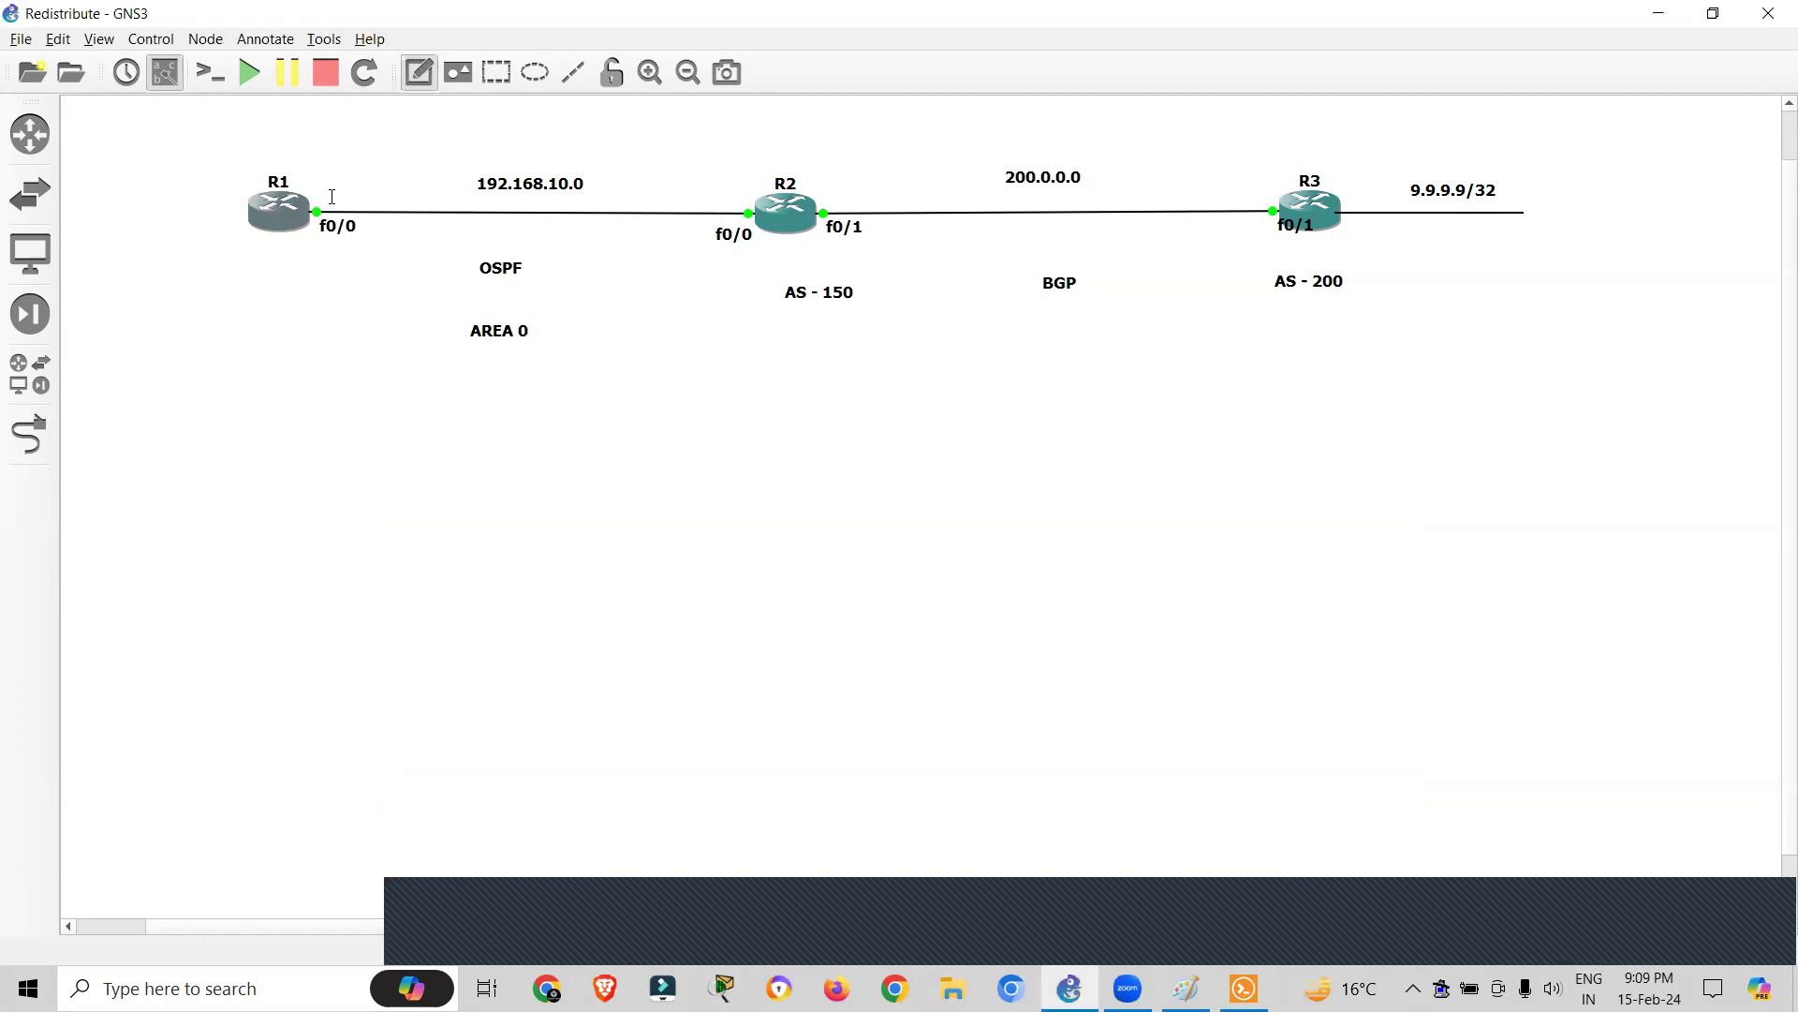
type("10.1")
key("ctrl+a")
left_click(423, 85)
left_click(696, 189)
type("10.2")
key("ctrl+a")
key("ctrl+c")
- Add a '0.1' text note above R2's f0/1 on the topology
left_click(419, 72)
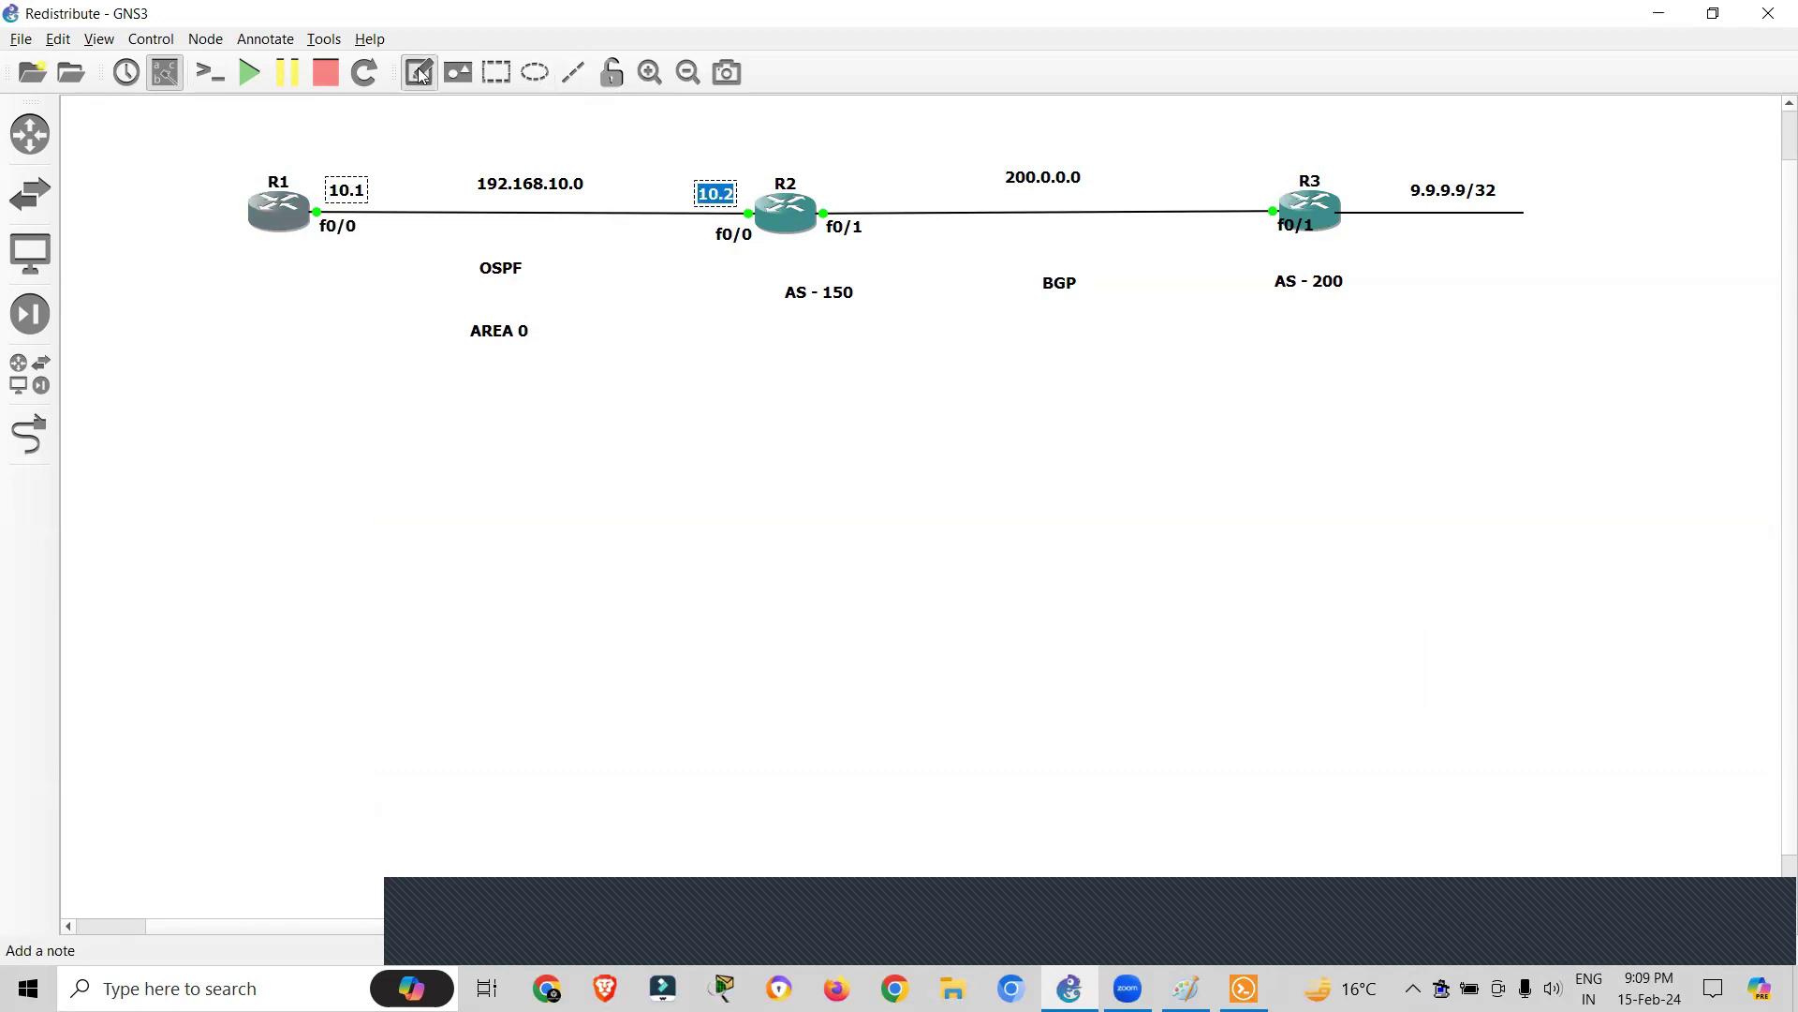
left_click(835, 178)
key("ctrl+v")
key("BackSpace")
key("BackSpace")
key("BackSpace")
key("BackSpace")
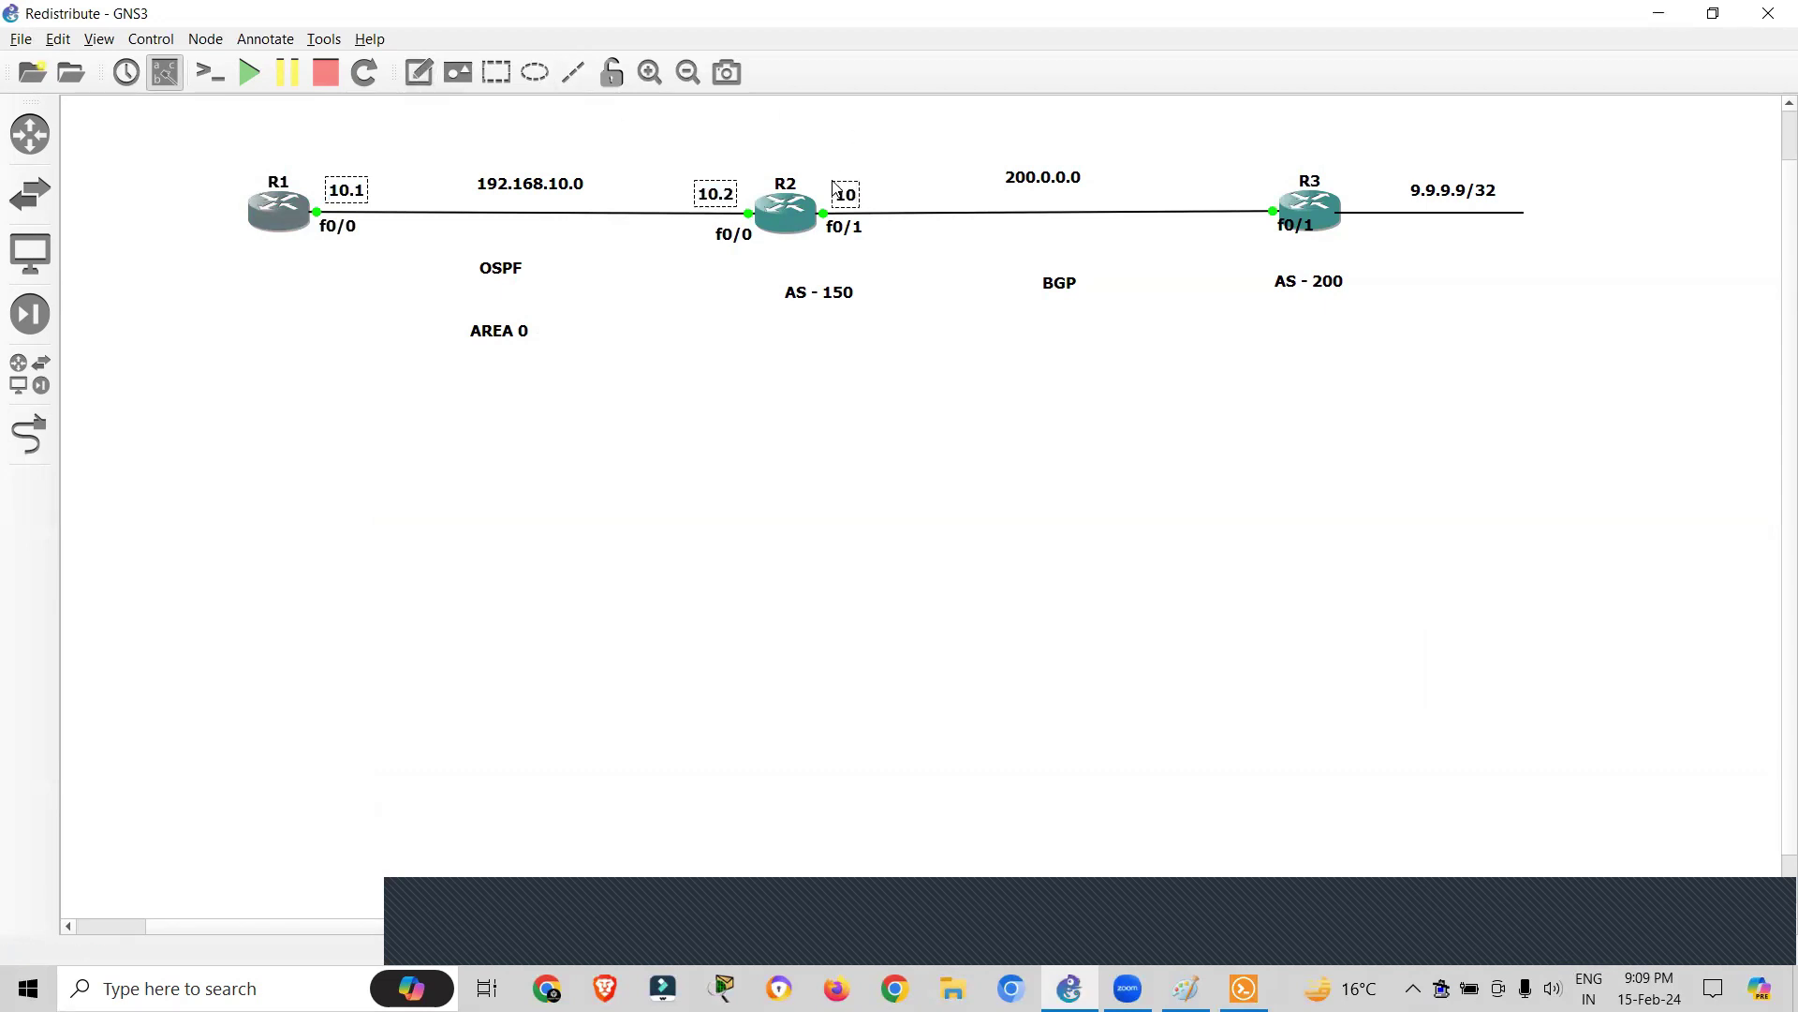
type("0.0")
key("BackSpace")
type("1")
key("ctrl+a")
left_click(1166, 174)
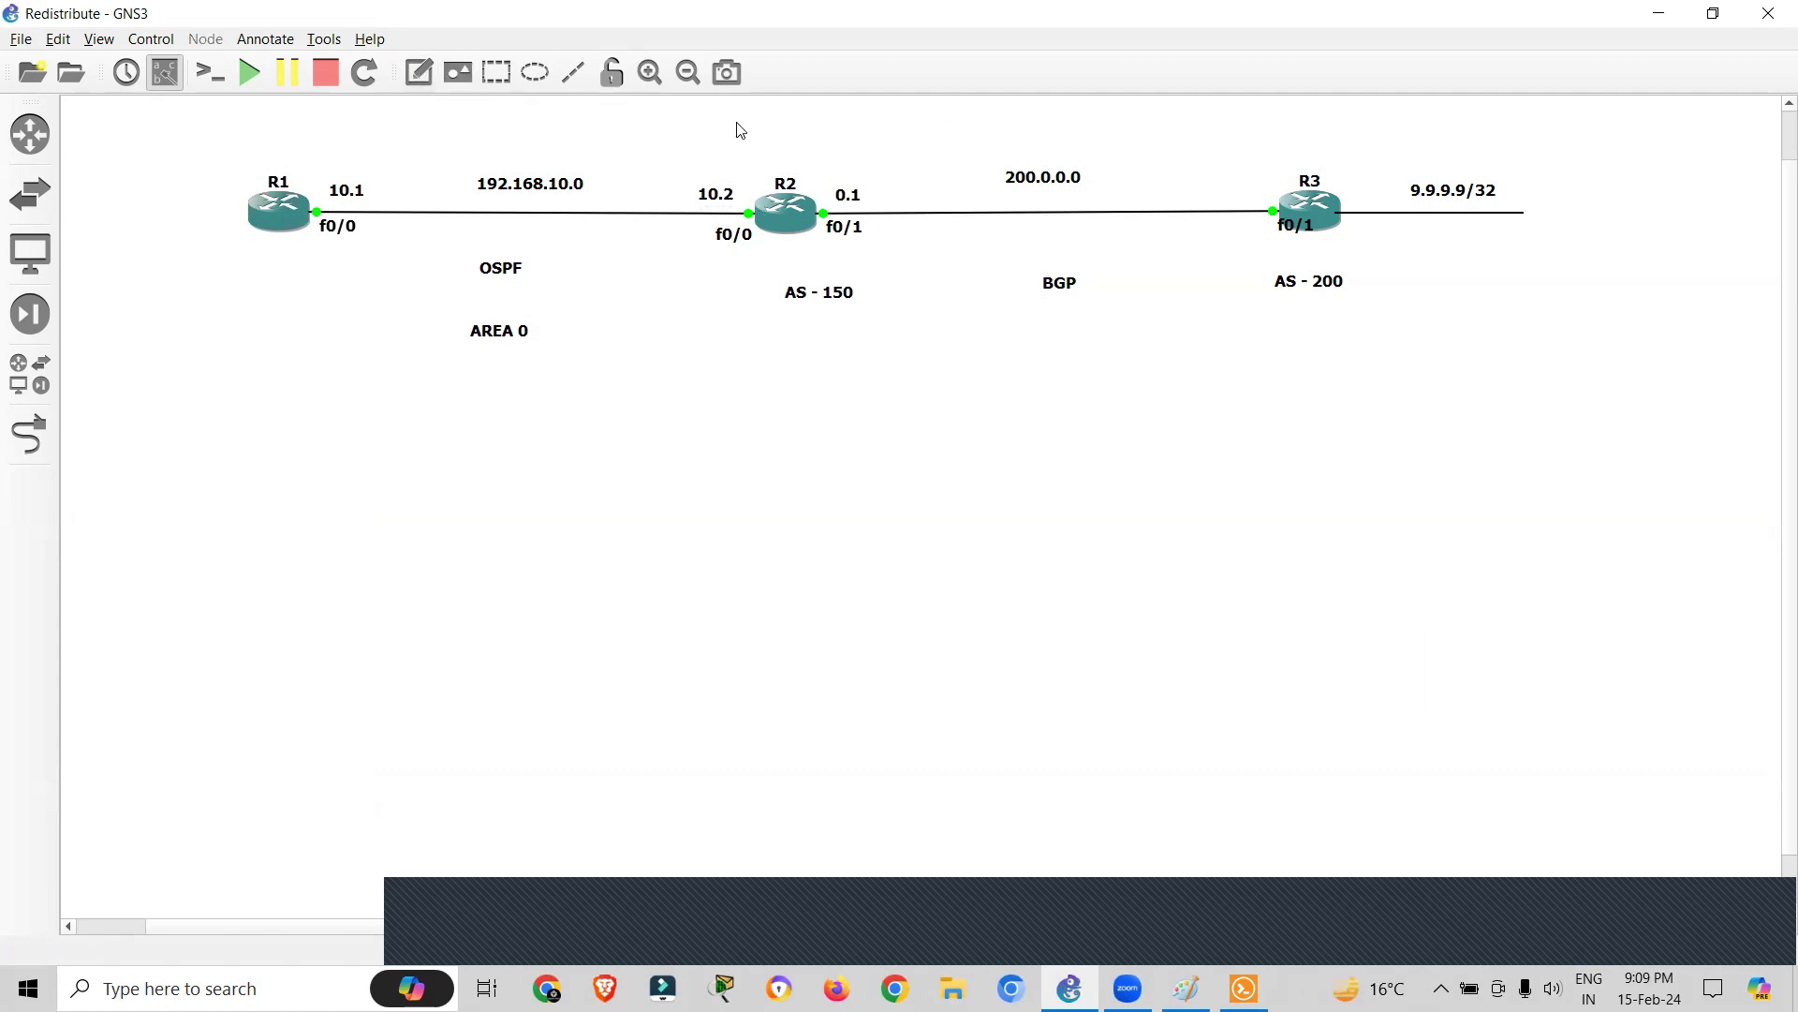
- Add a '0.2' text note beside R3's f0/1 and nudge it into place
left_click(419, 72)
left_click(1191, 187)
type("0.2")
left_click(1191, 187)
left_click(1205, 194)
left_click_drag(1204, 194, 1232, 184)
left_click(1152, 321)
- Exit R1's interface configuration mode and switch to R2's console
key("alt+Tab")
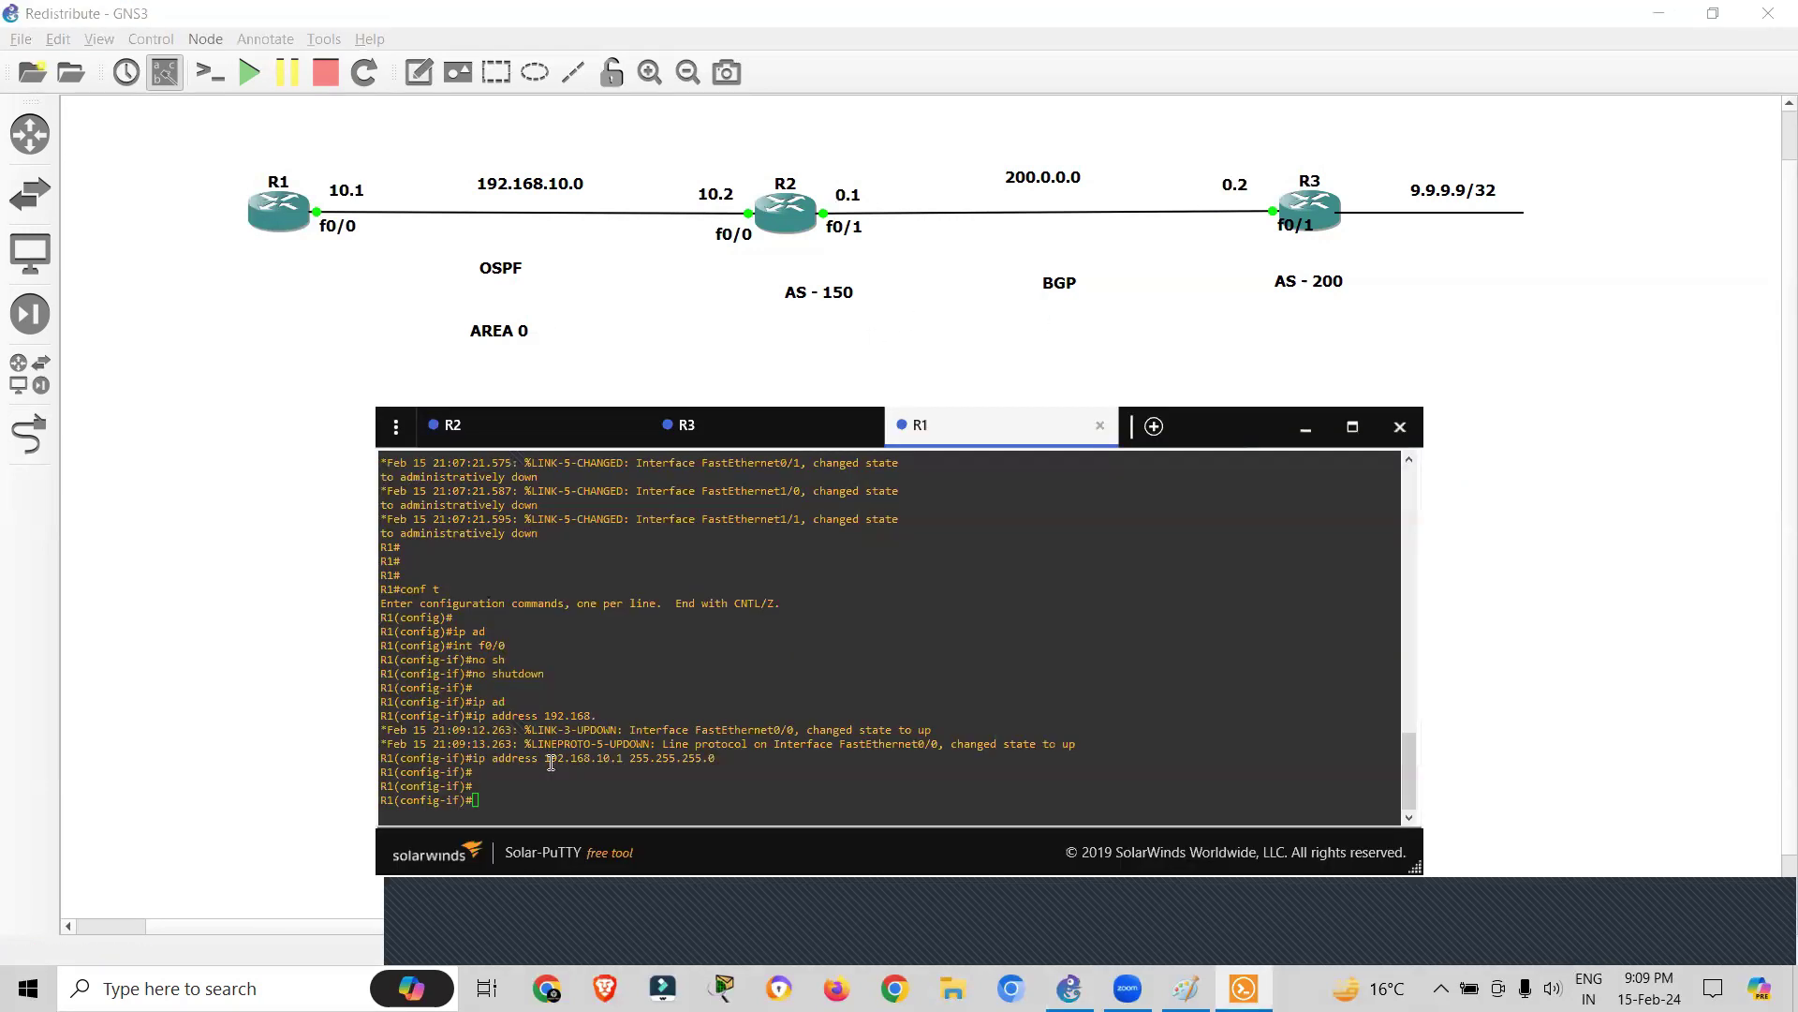
key("Return")
key("Return")
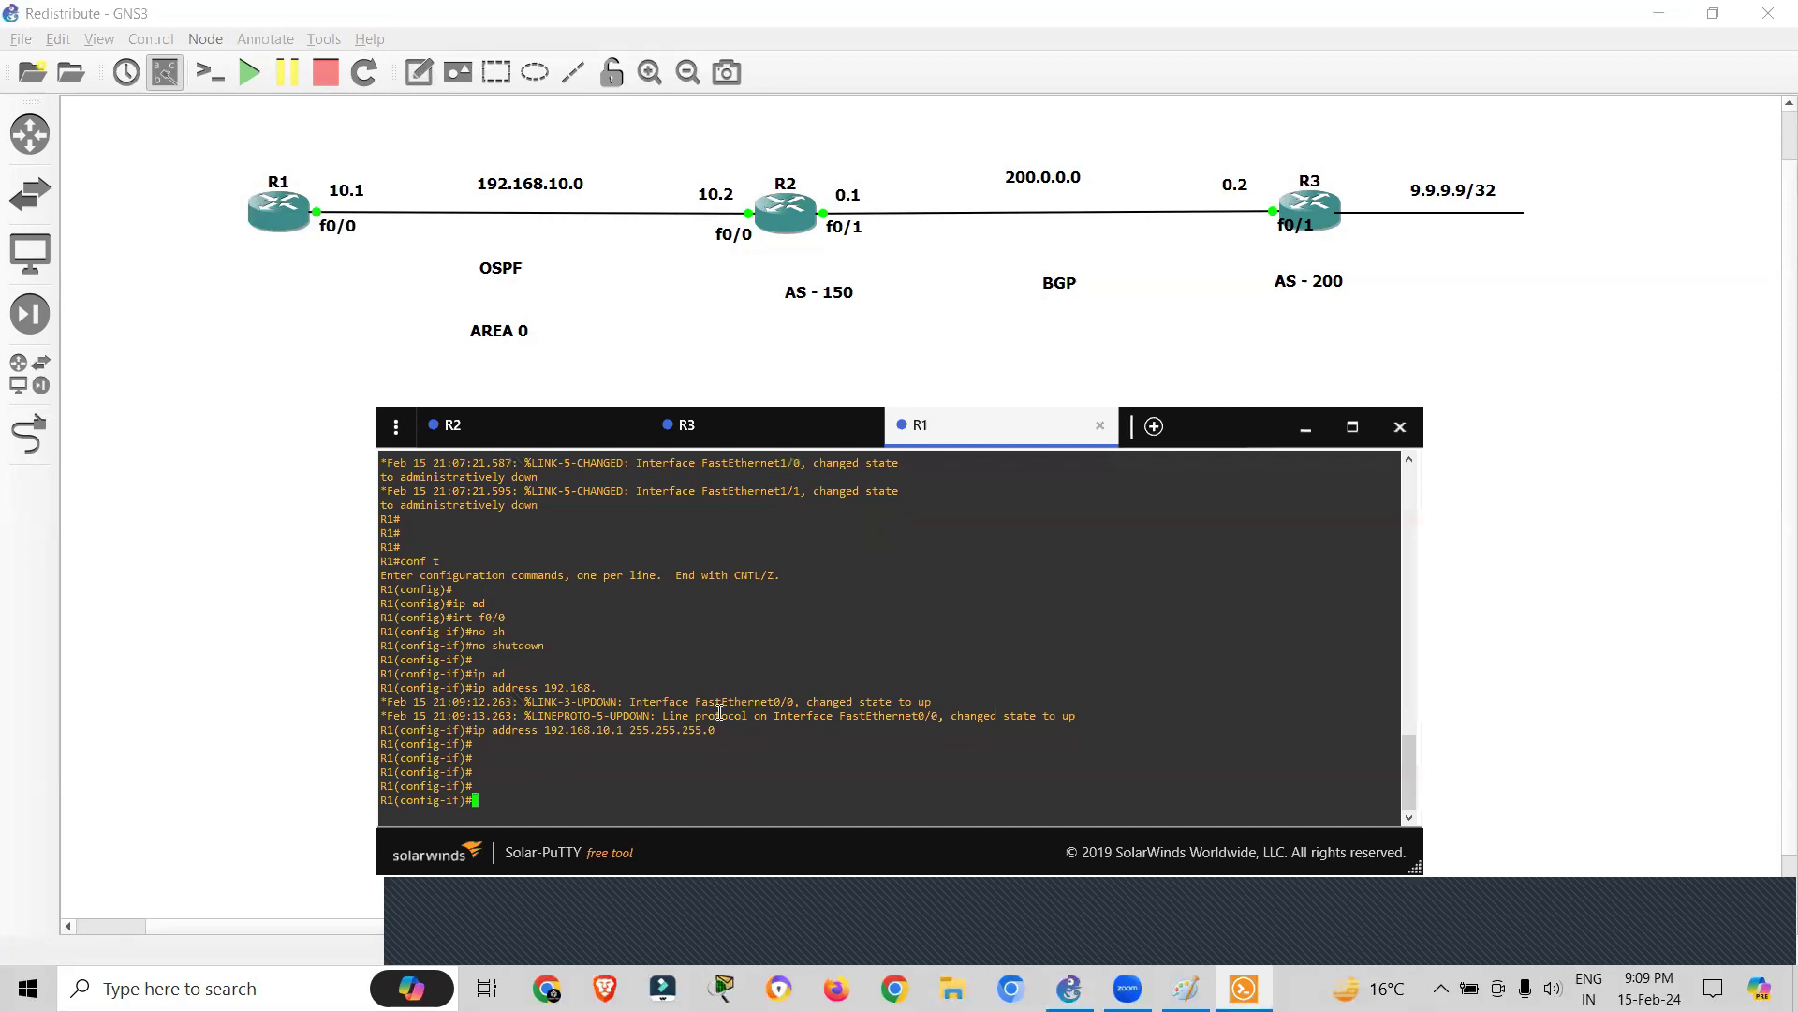
left_click_drag(740, 728, 377, 730)
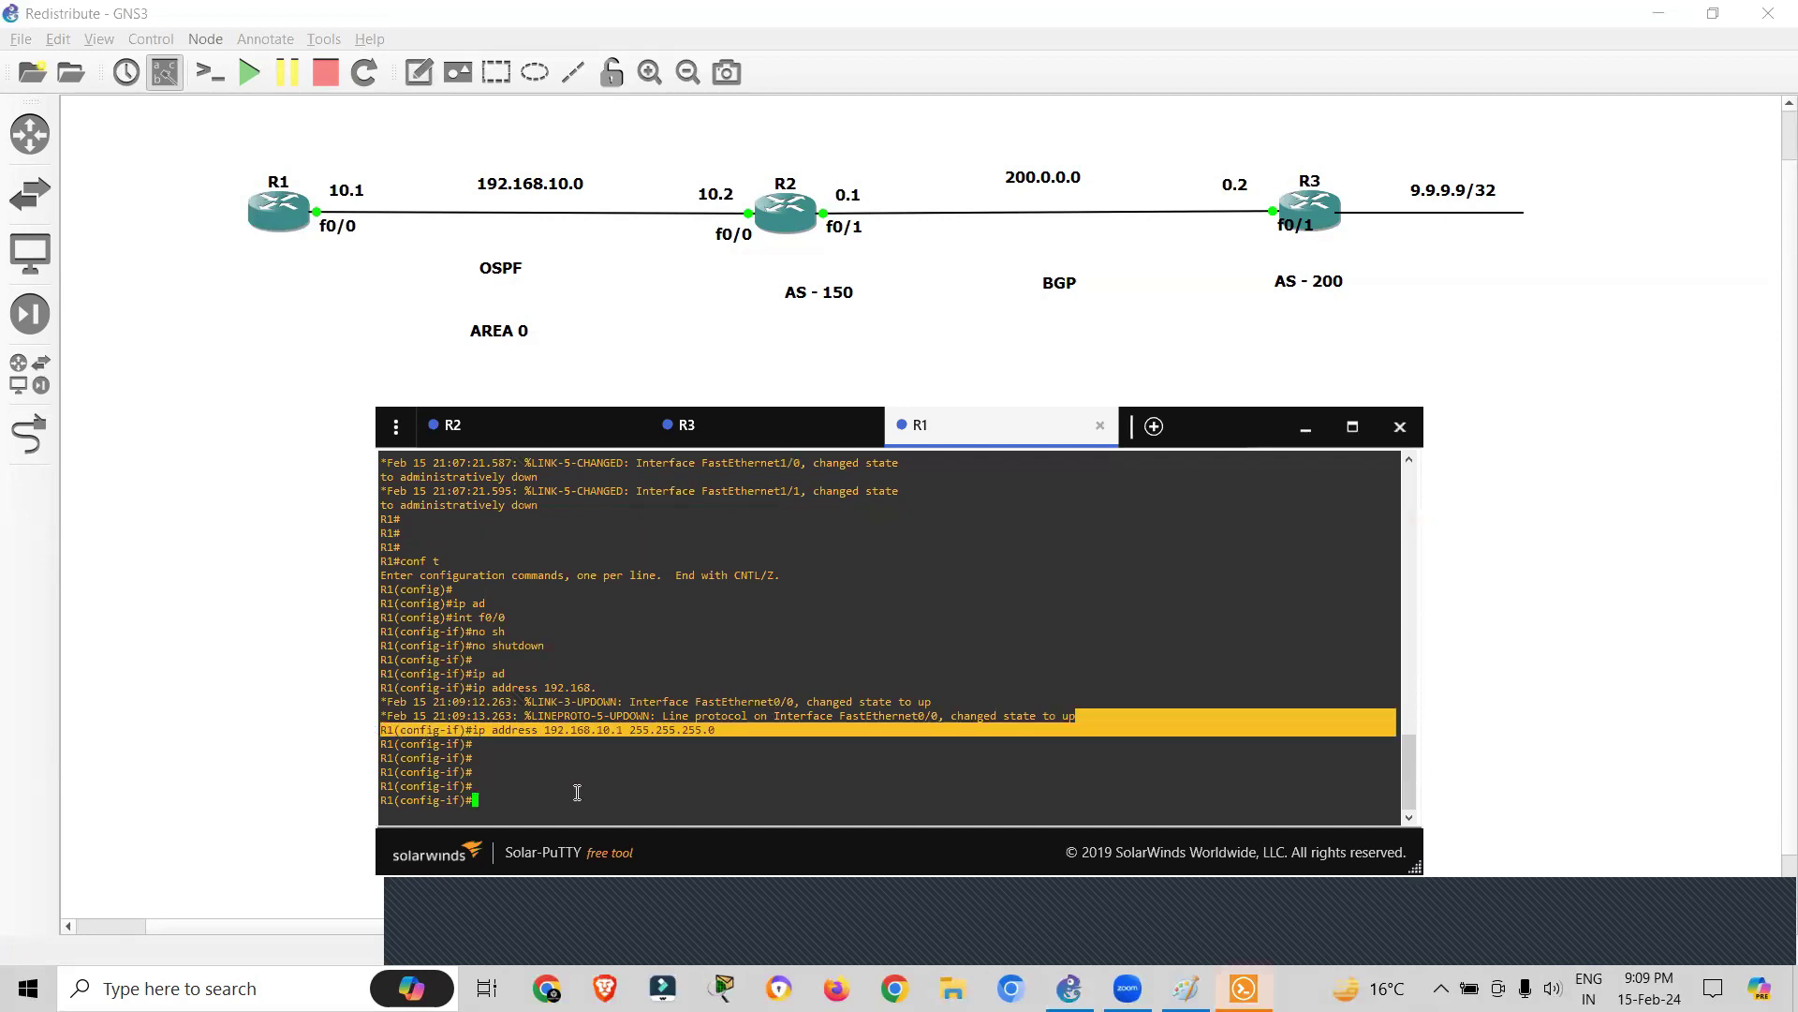
type("ex")
key("Return")
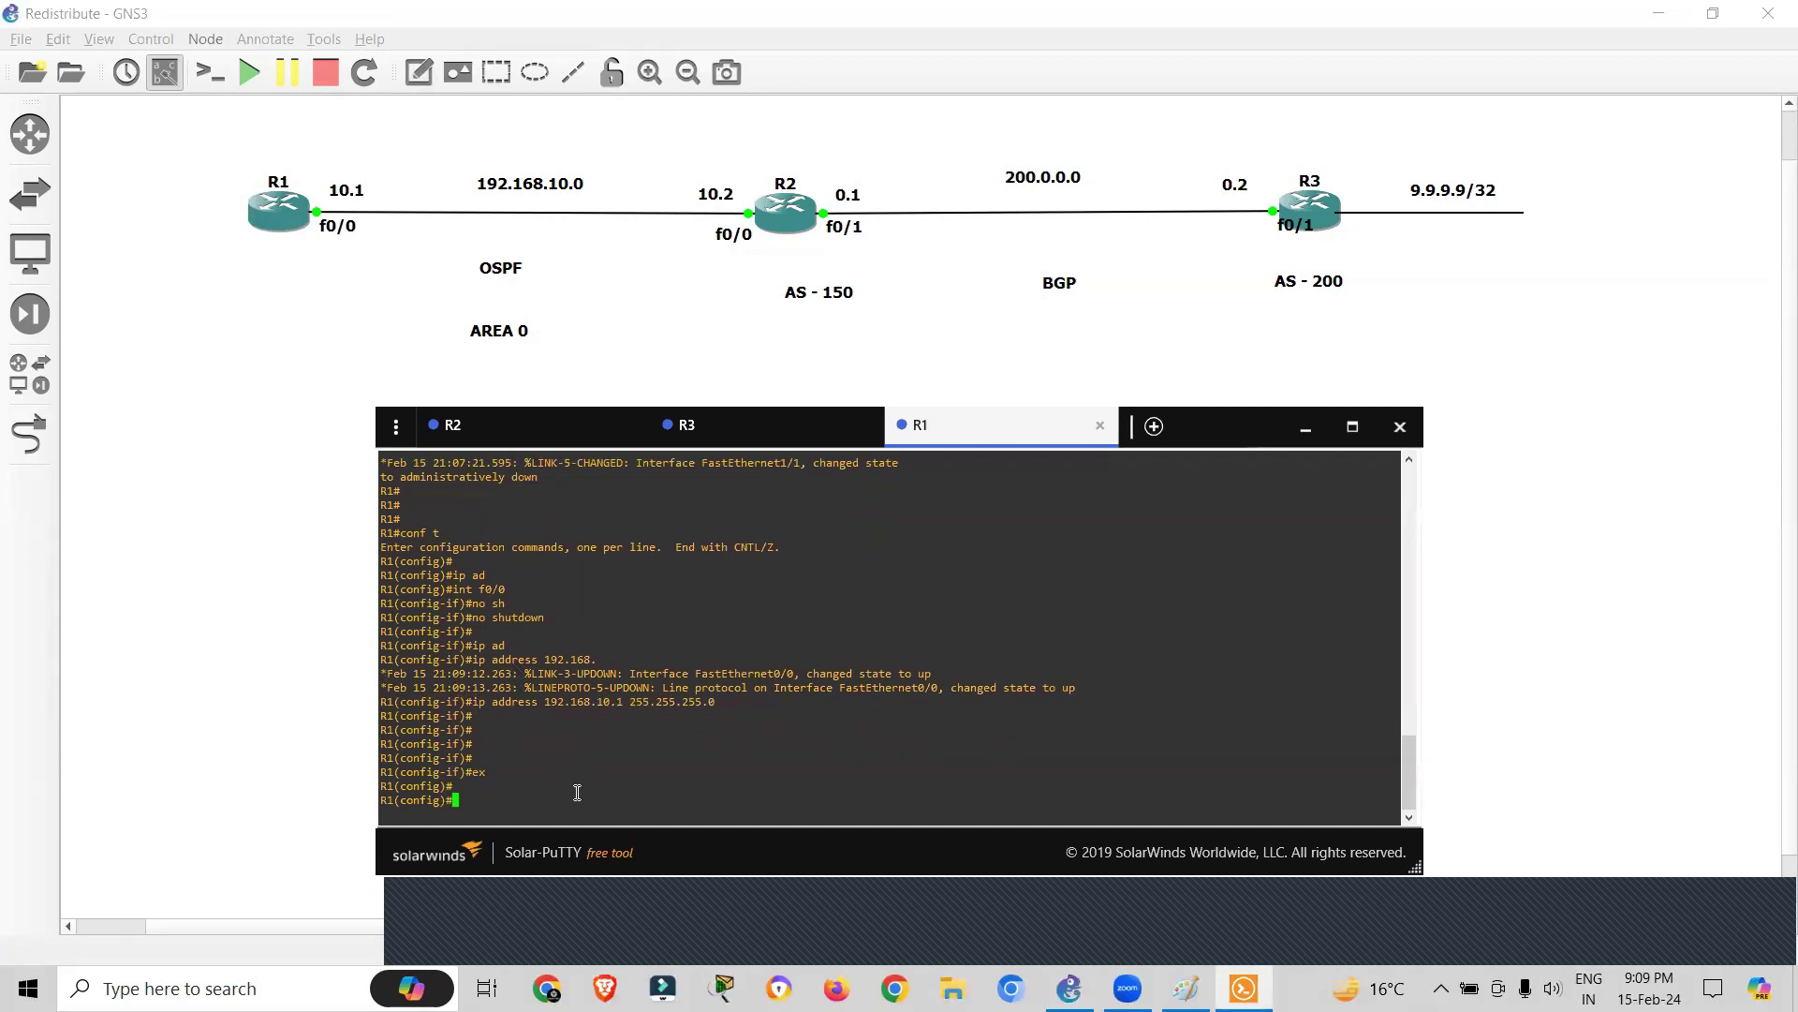
left_click(469, 426)
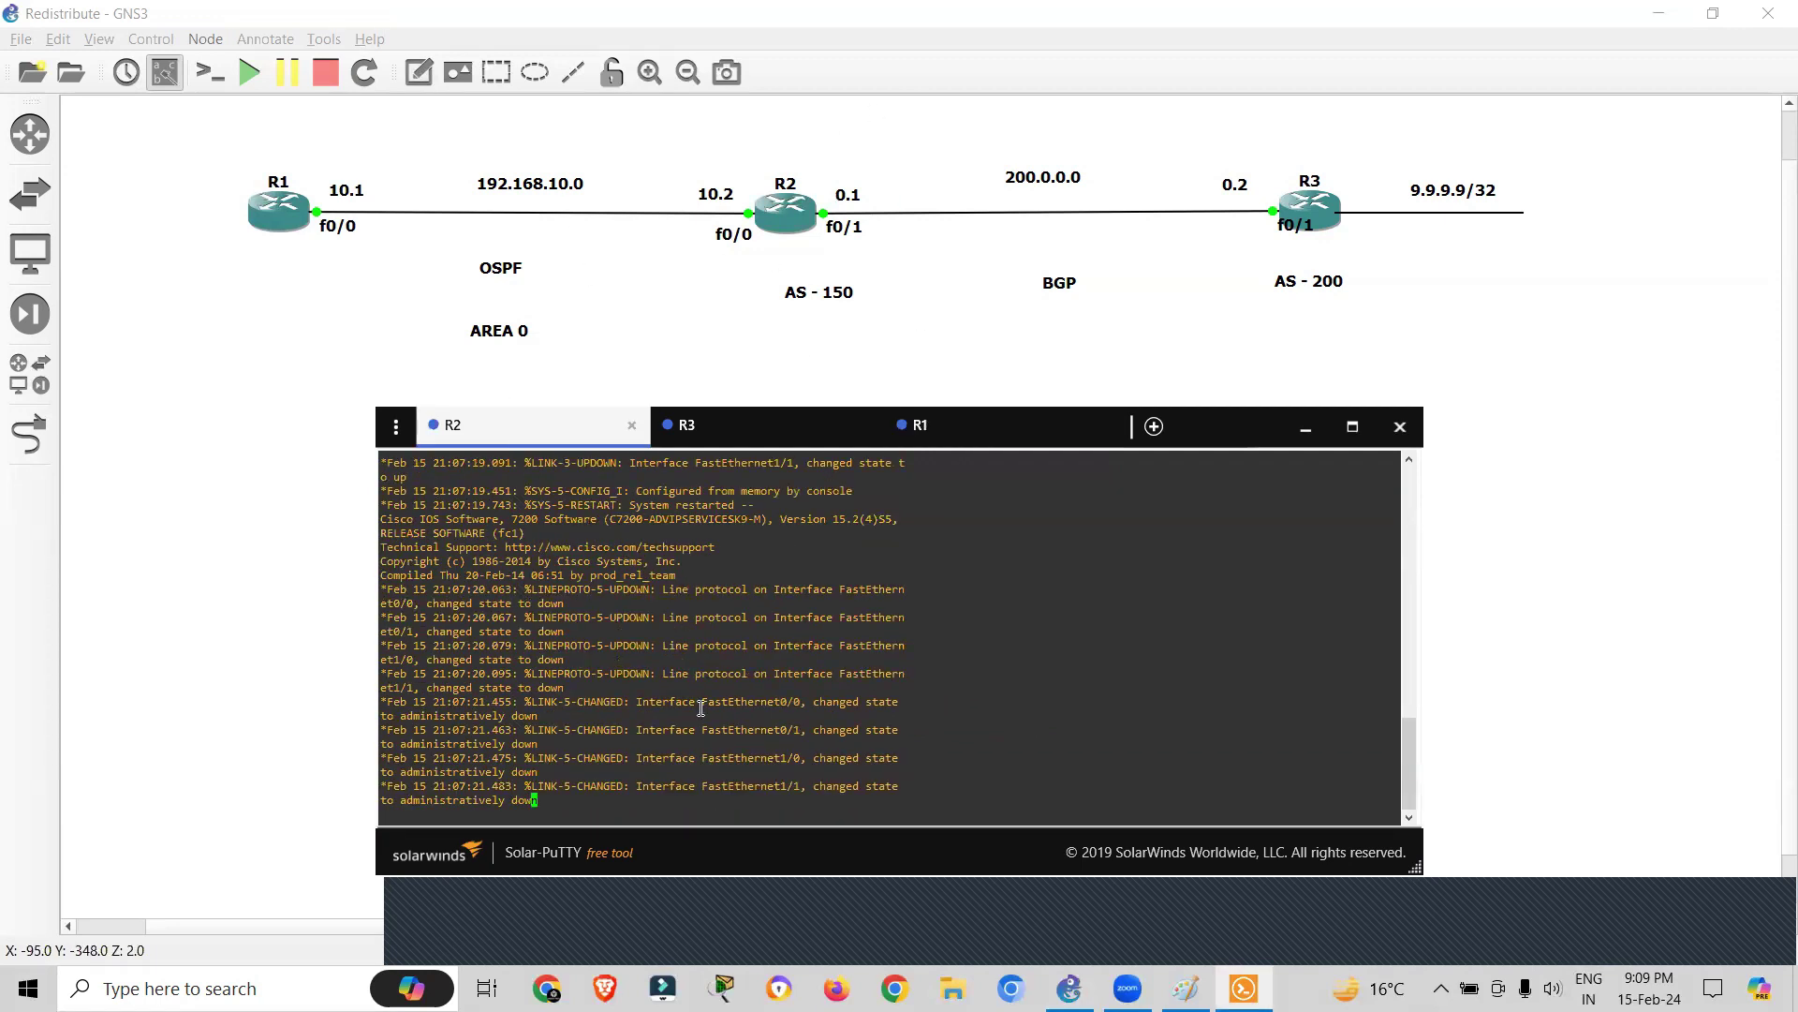
- On R2, enable f0/0 with address 192.168.10.2 255.255.255.0
key("Return")
key("Return")
key("Return")
key("Return")
key("Return")
type("conf t")
key("Return")
key("Return")
type("int f0/0")
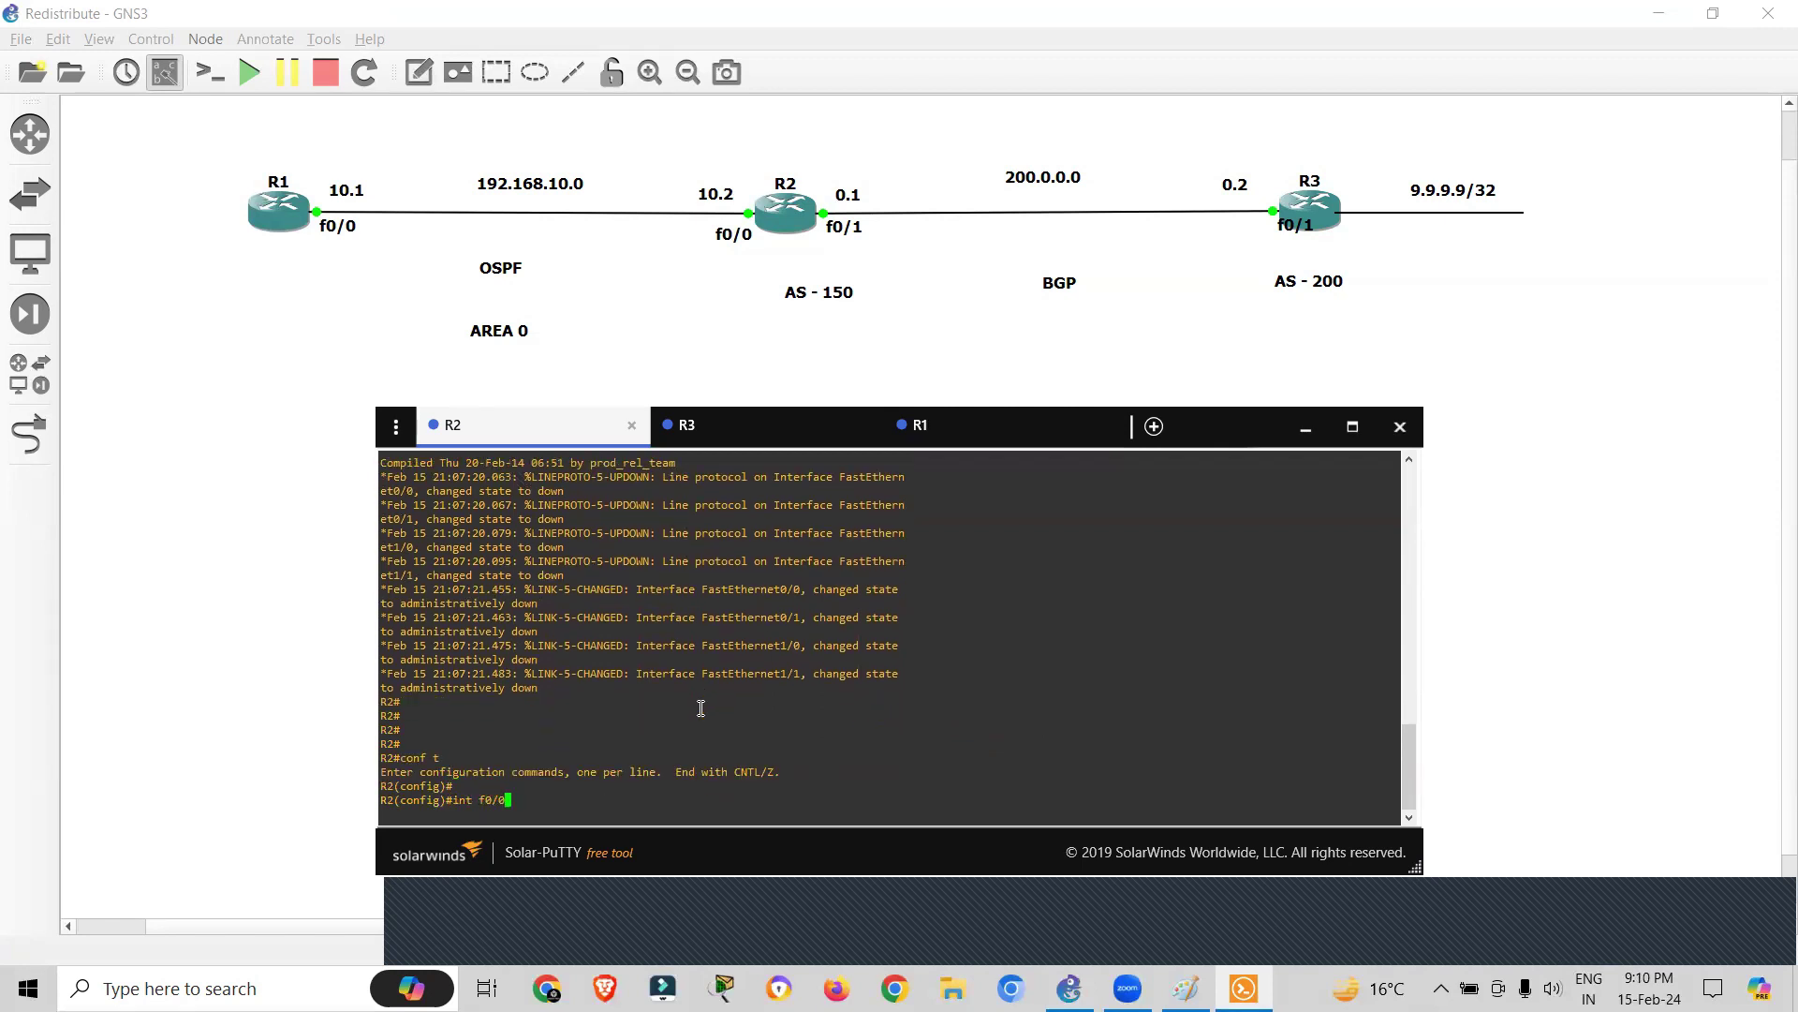
key("Return")
type("no shutdown")
key("Tab")
key("Return")
type("ip ad")
key("Tab")
type("19")
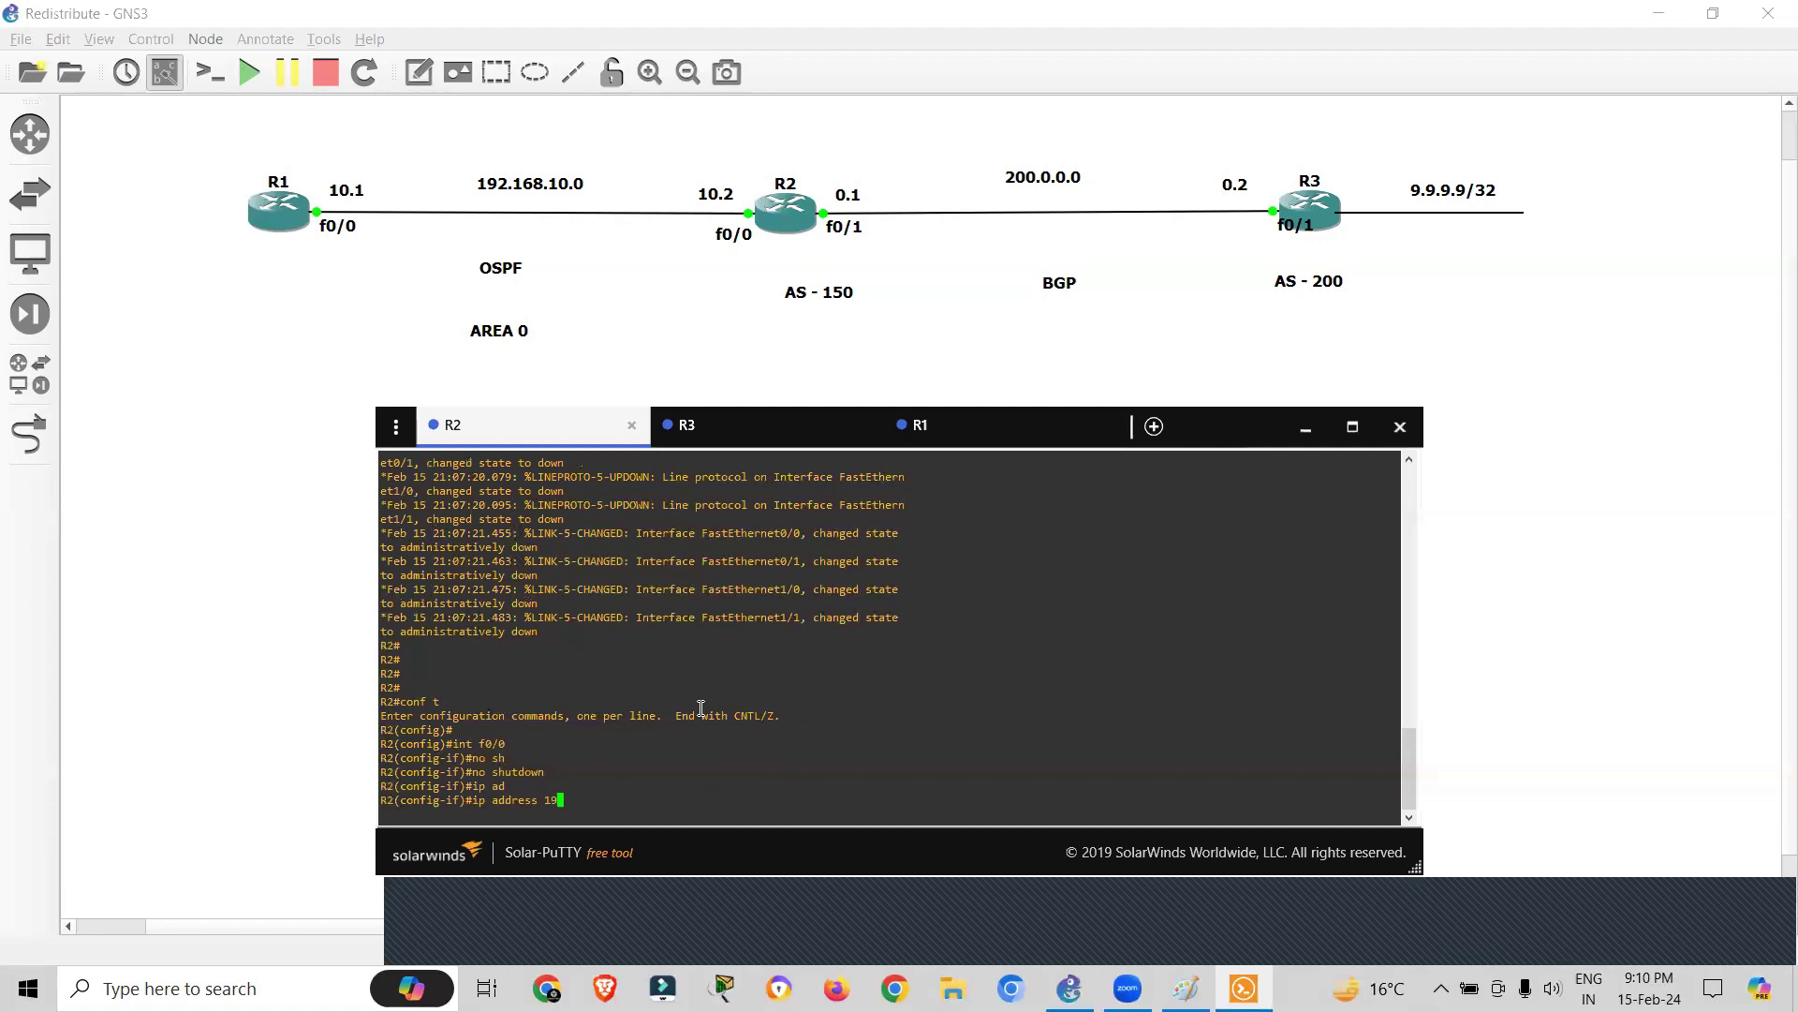
type("2.168.10.2 255.255.255.0")
key("Return")
type("ex")
key("Return")
key("Return")
key("Return")
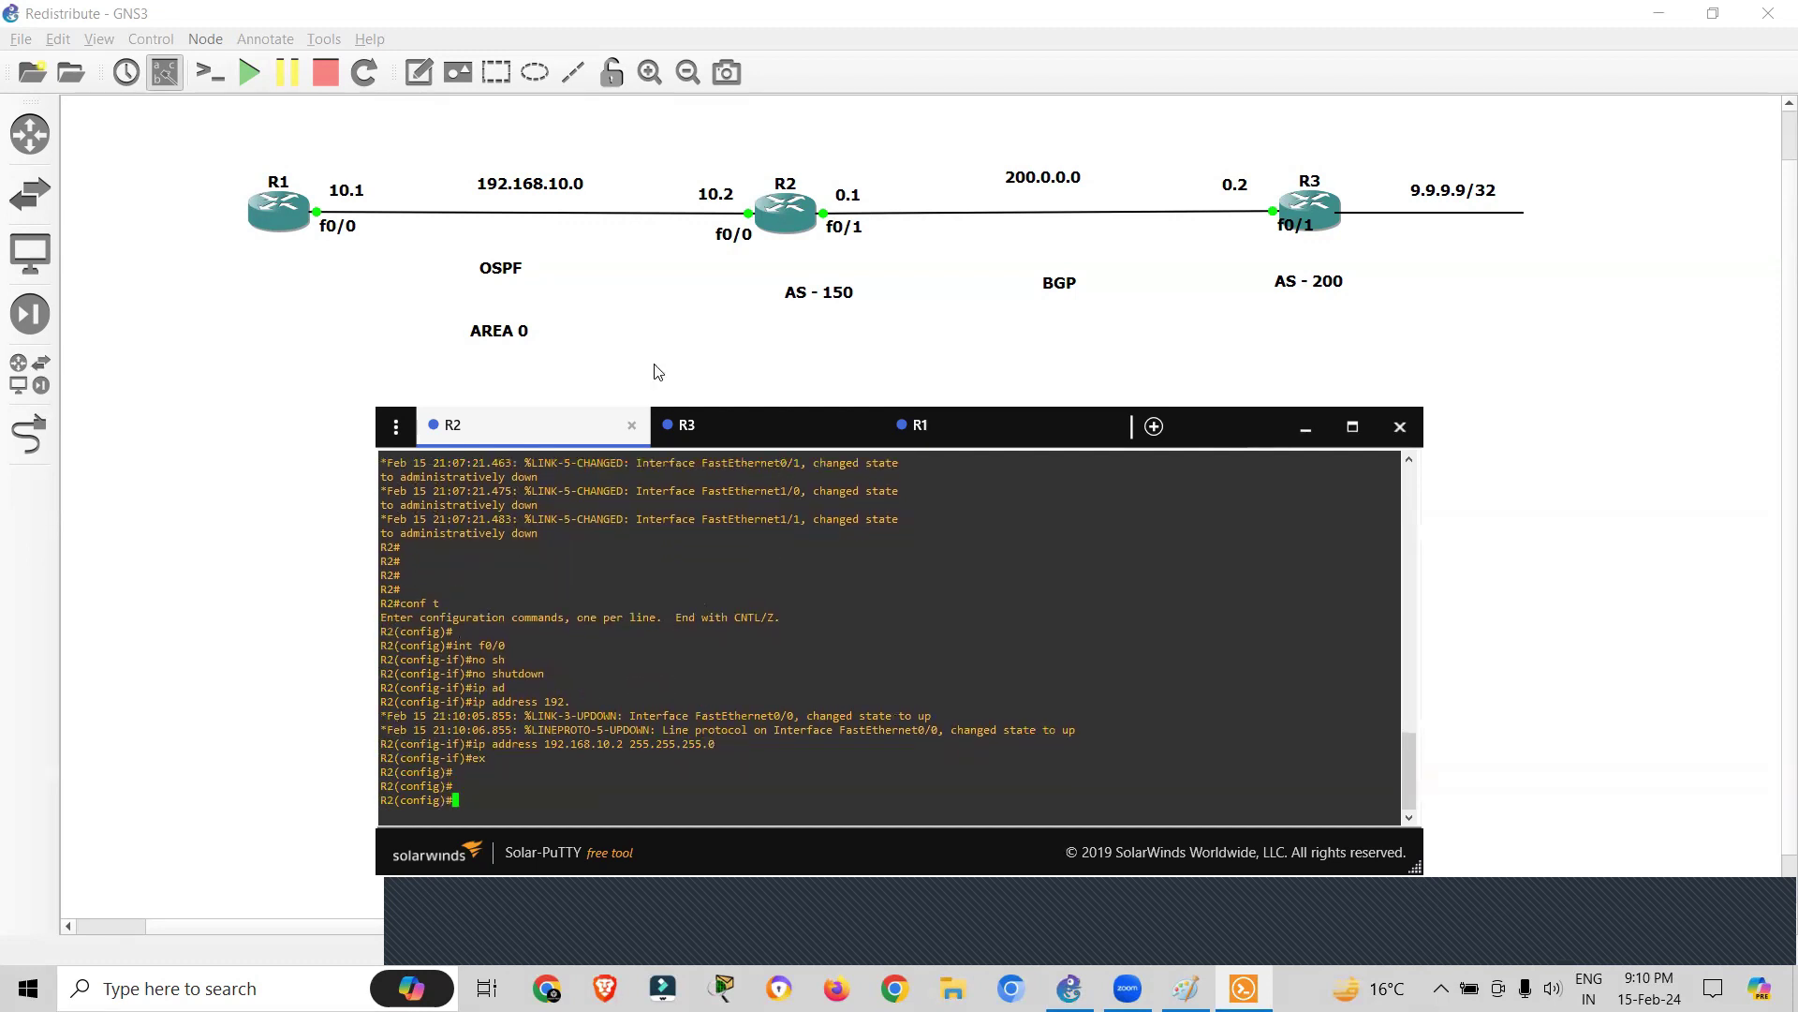
- On R2, enable f0/1 with address 200.0.0.1 255.255.255.0
left_click(882, 181)
left_click_drag(888, 162, 821, 273)
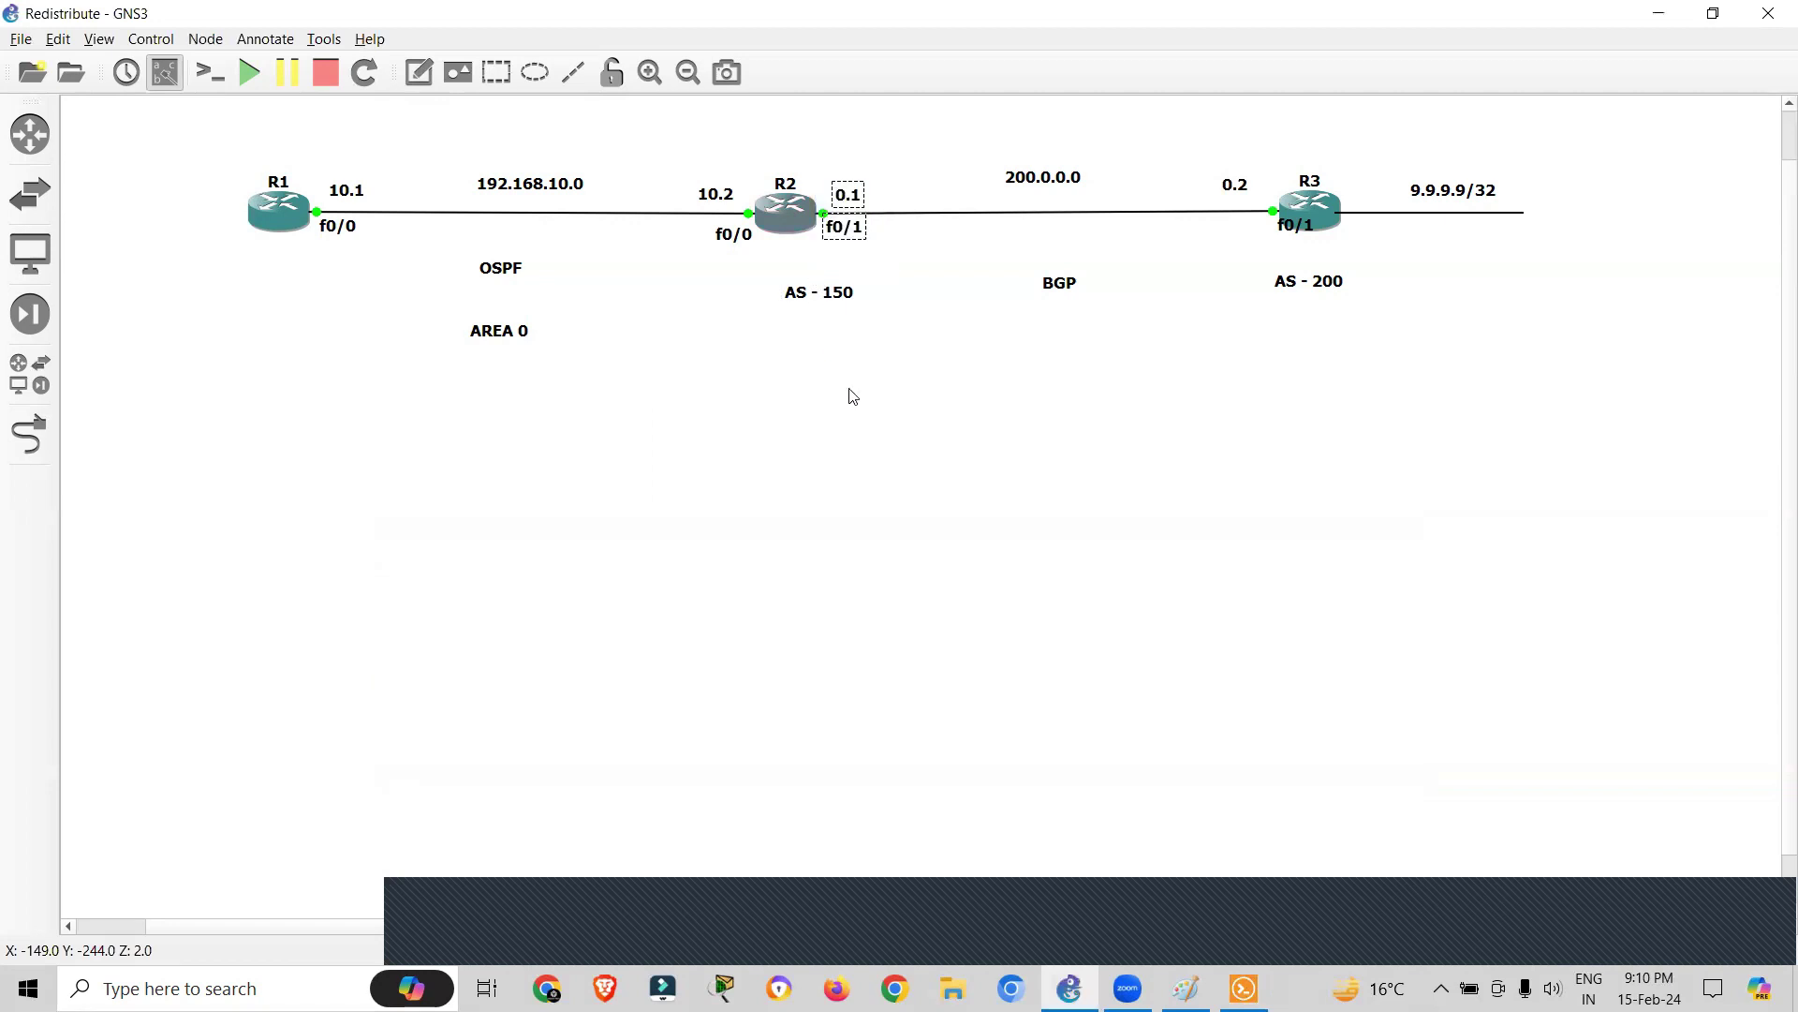
key("alt+Tab")
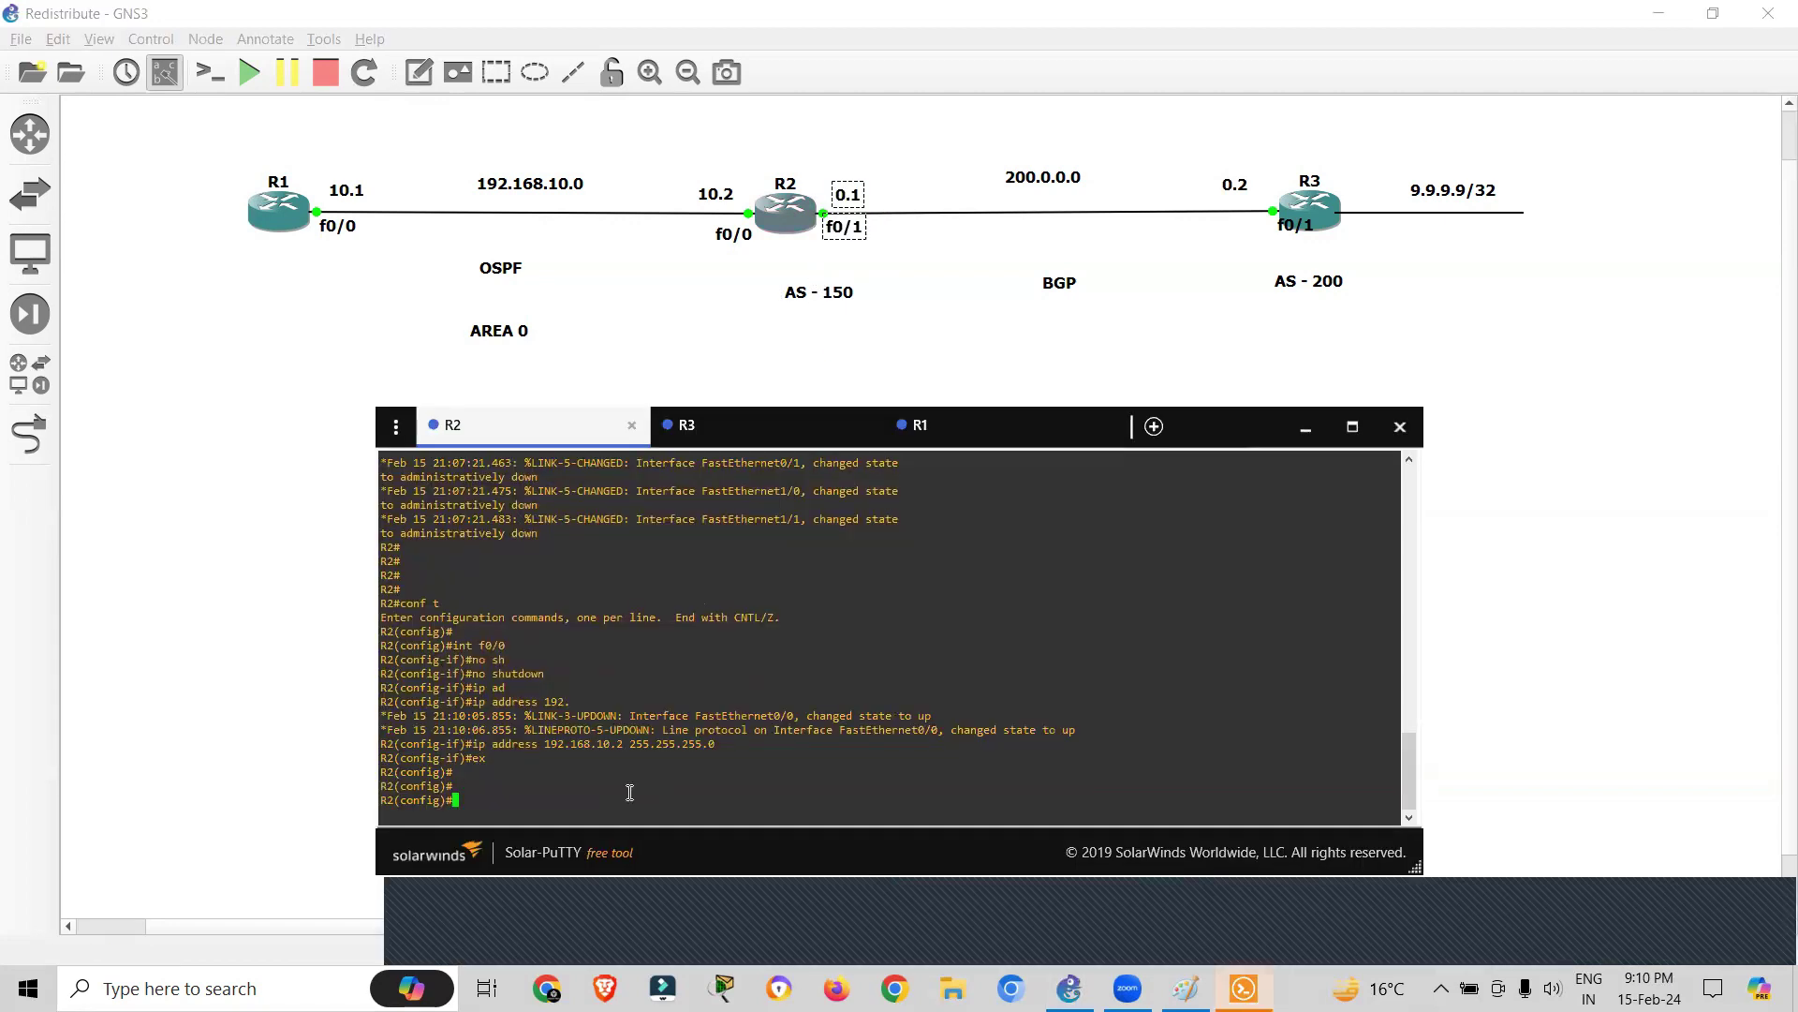
key("Return")
key("Return")
type("f")
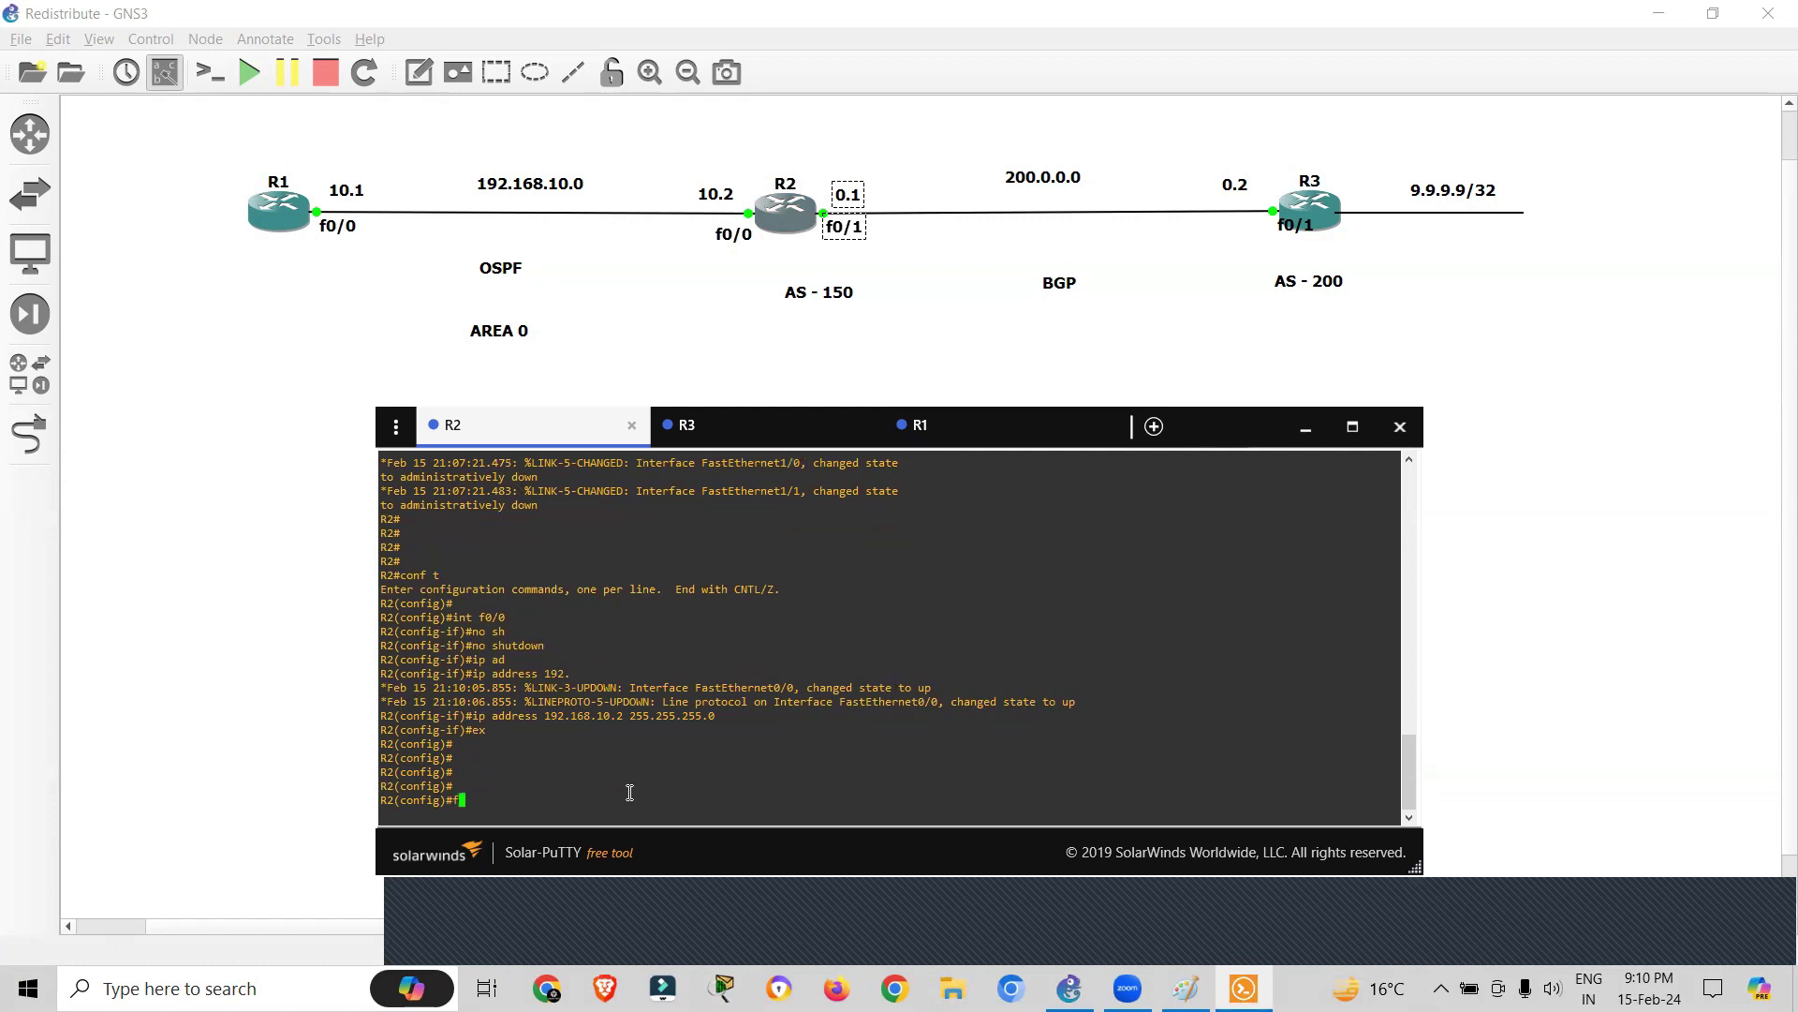
type("at f0/1")
key("Return")
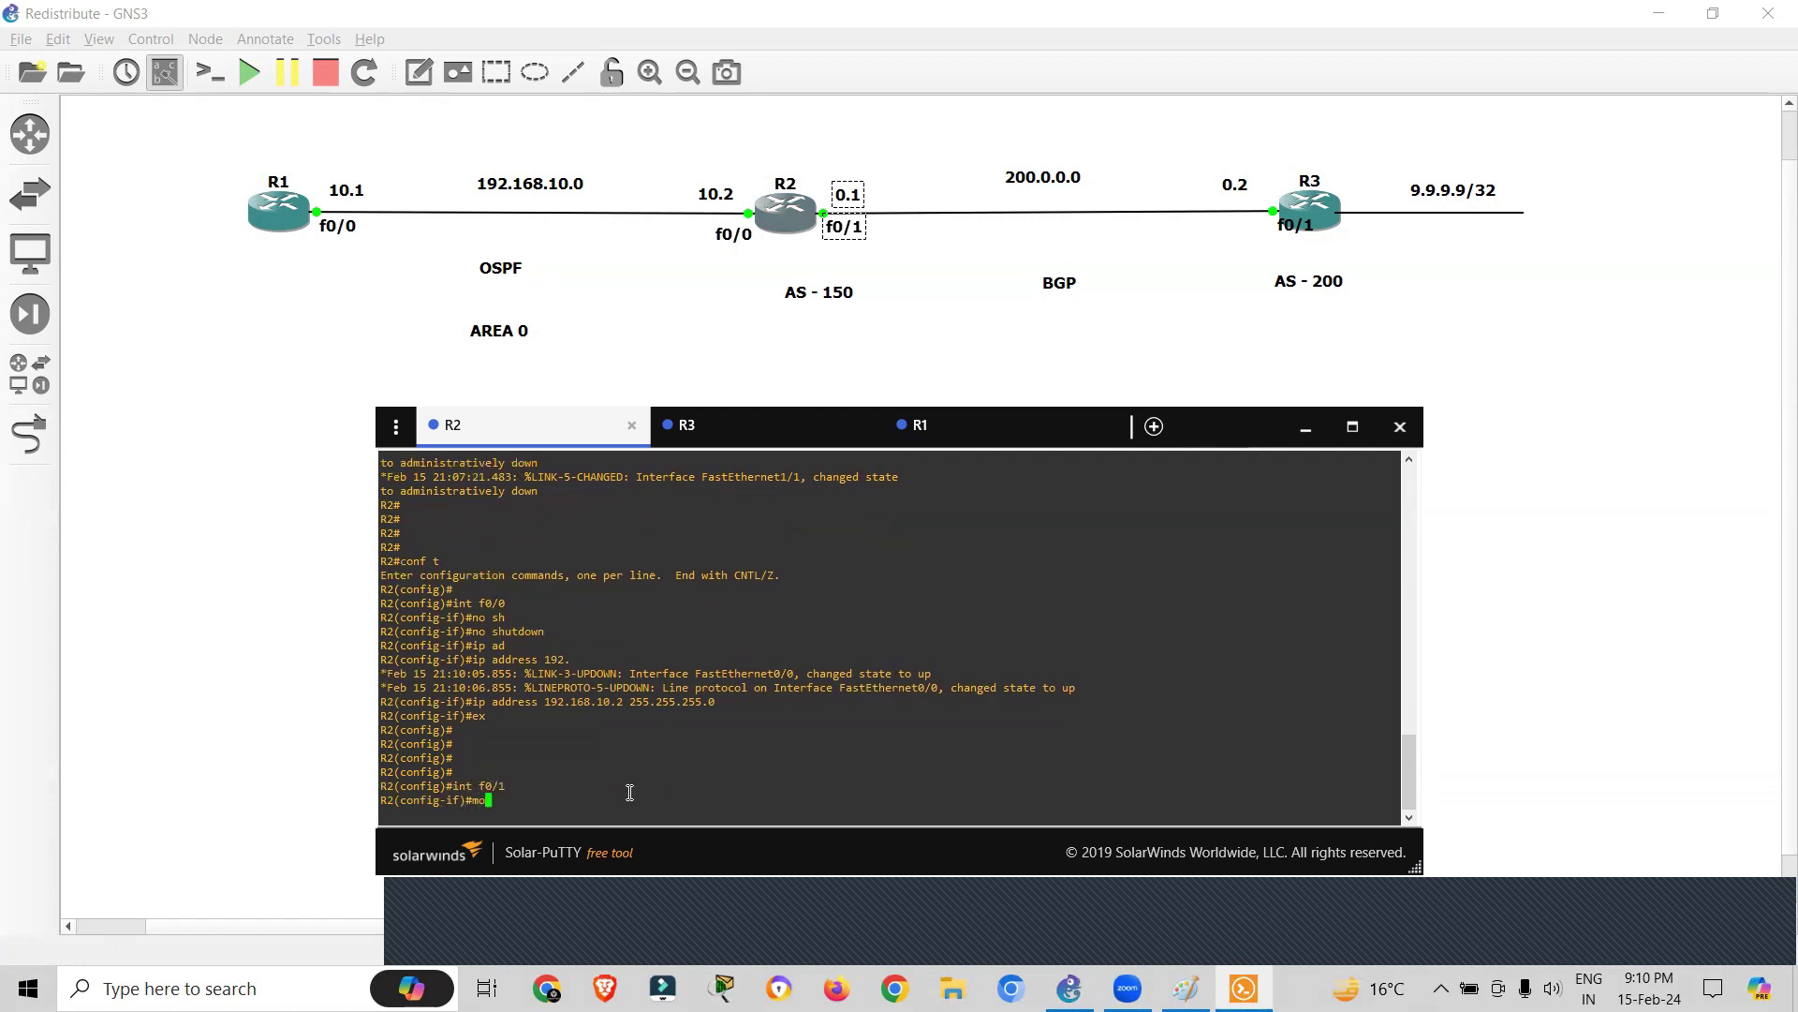
type("no sh")
key("Return")
key("Return")
key("Return")
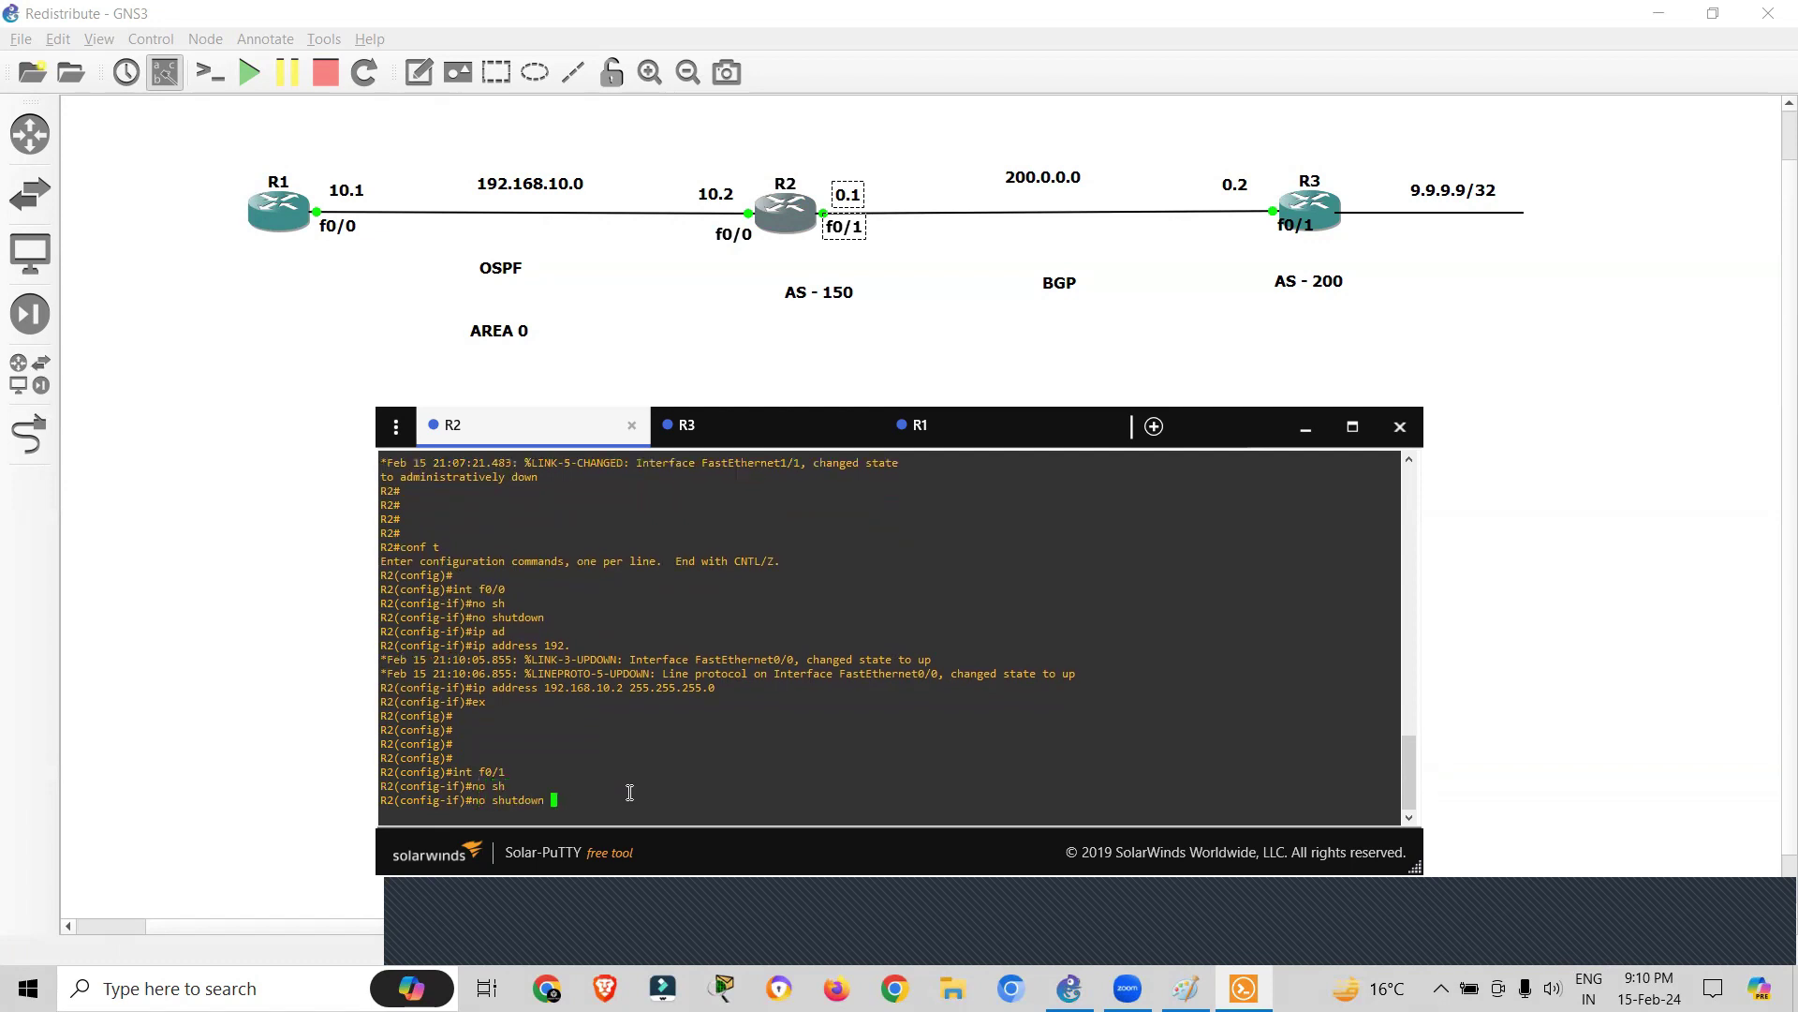
type("ip ")
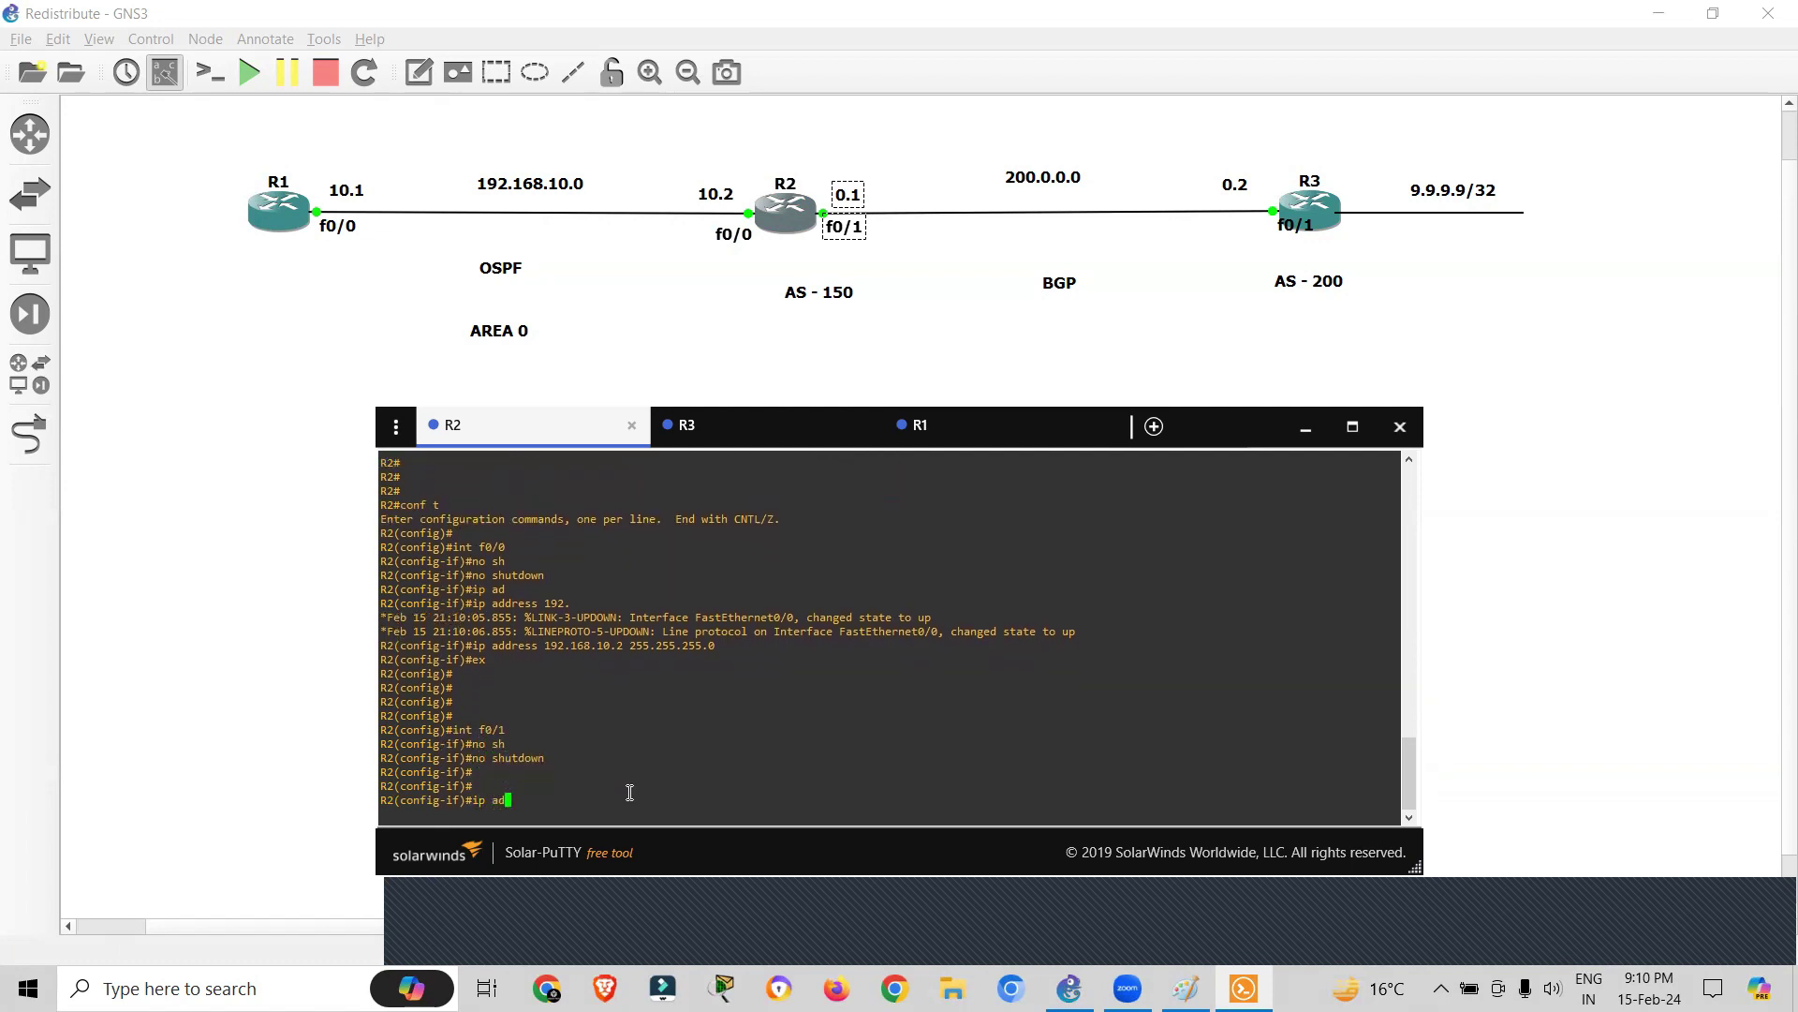
type("ad")
key("Tab")
type("200.0.0.1 255.255.")
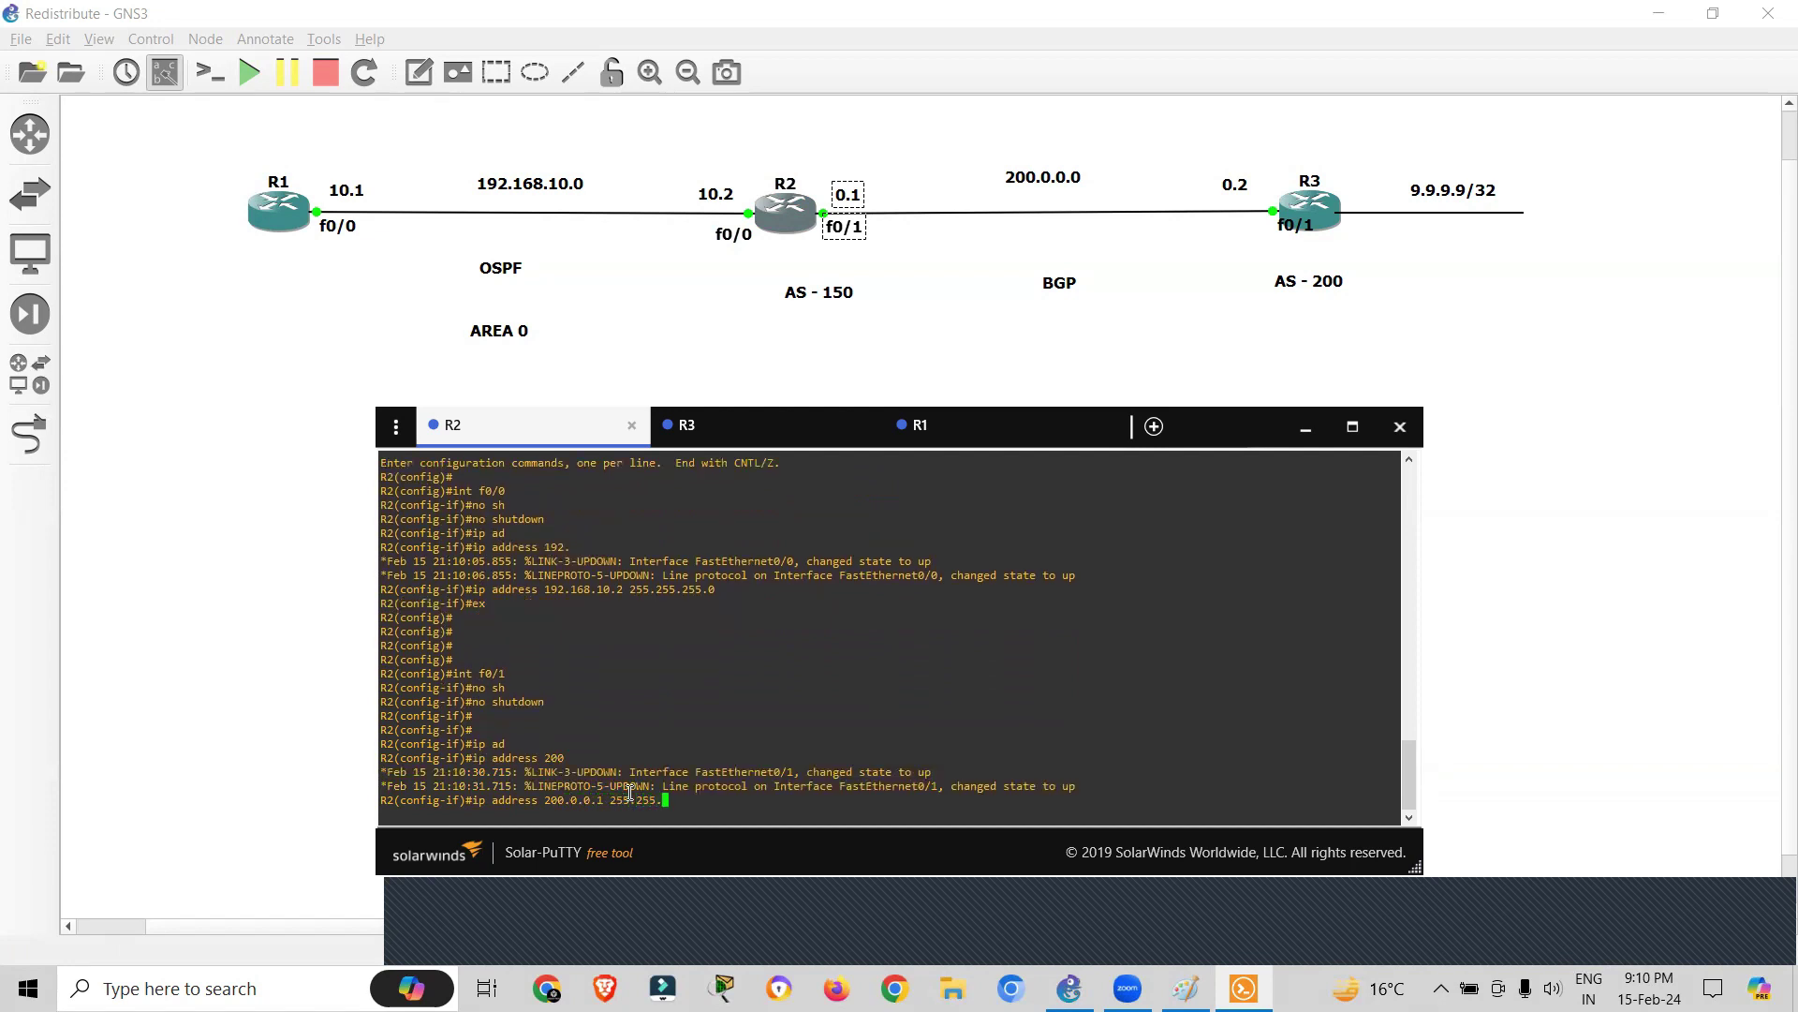
type("255.0")
key("Return")
type("ex")
key("Return")
key("Return")
key("Return")
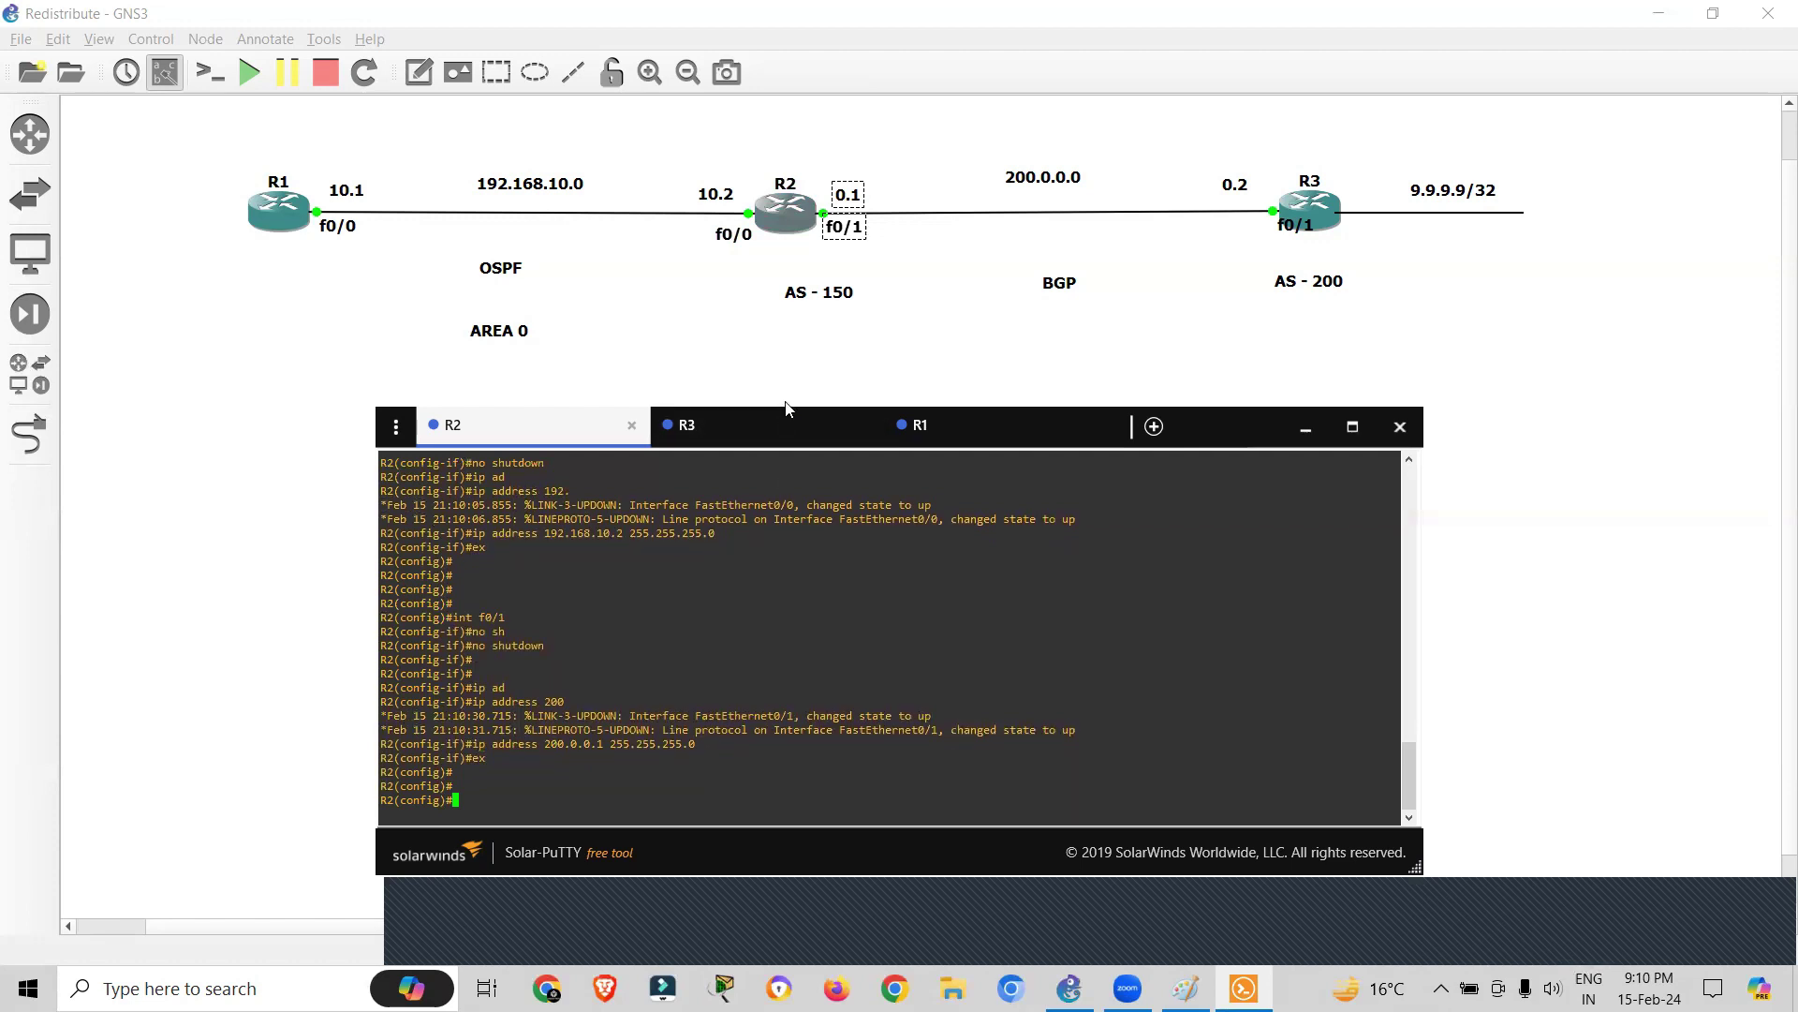
- On R3's console, enable f0/1 with address 200.0.0.2 255.255.255.0
left_click(744, 429)
key("Return")
key("Return")
key("Return")
key("Return")
type("c")
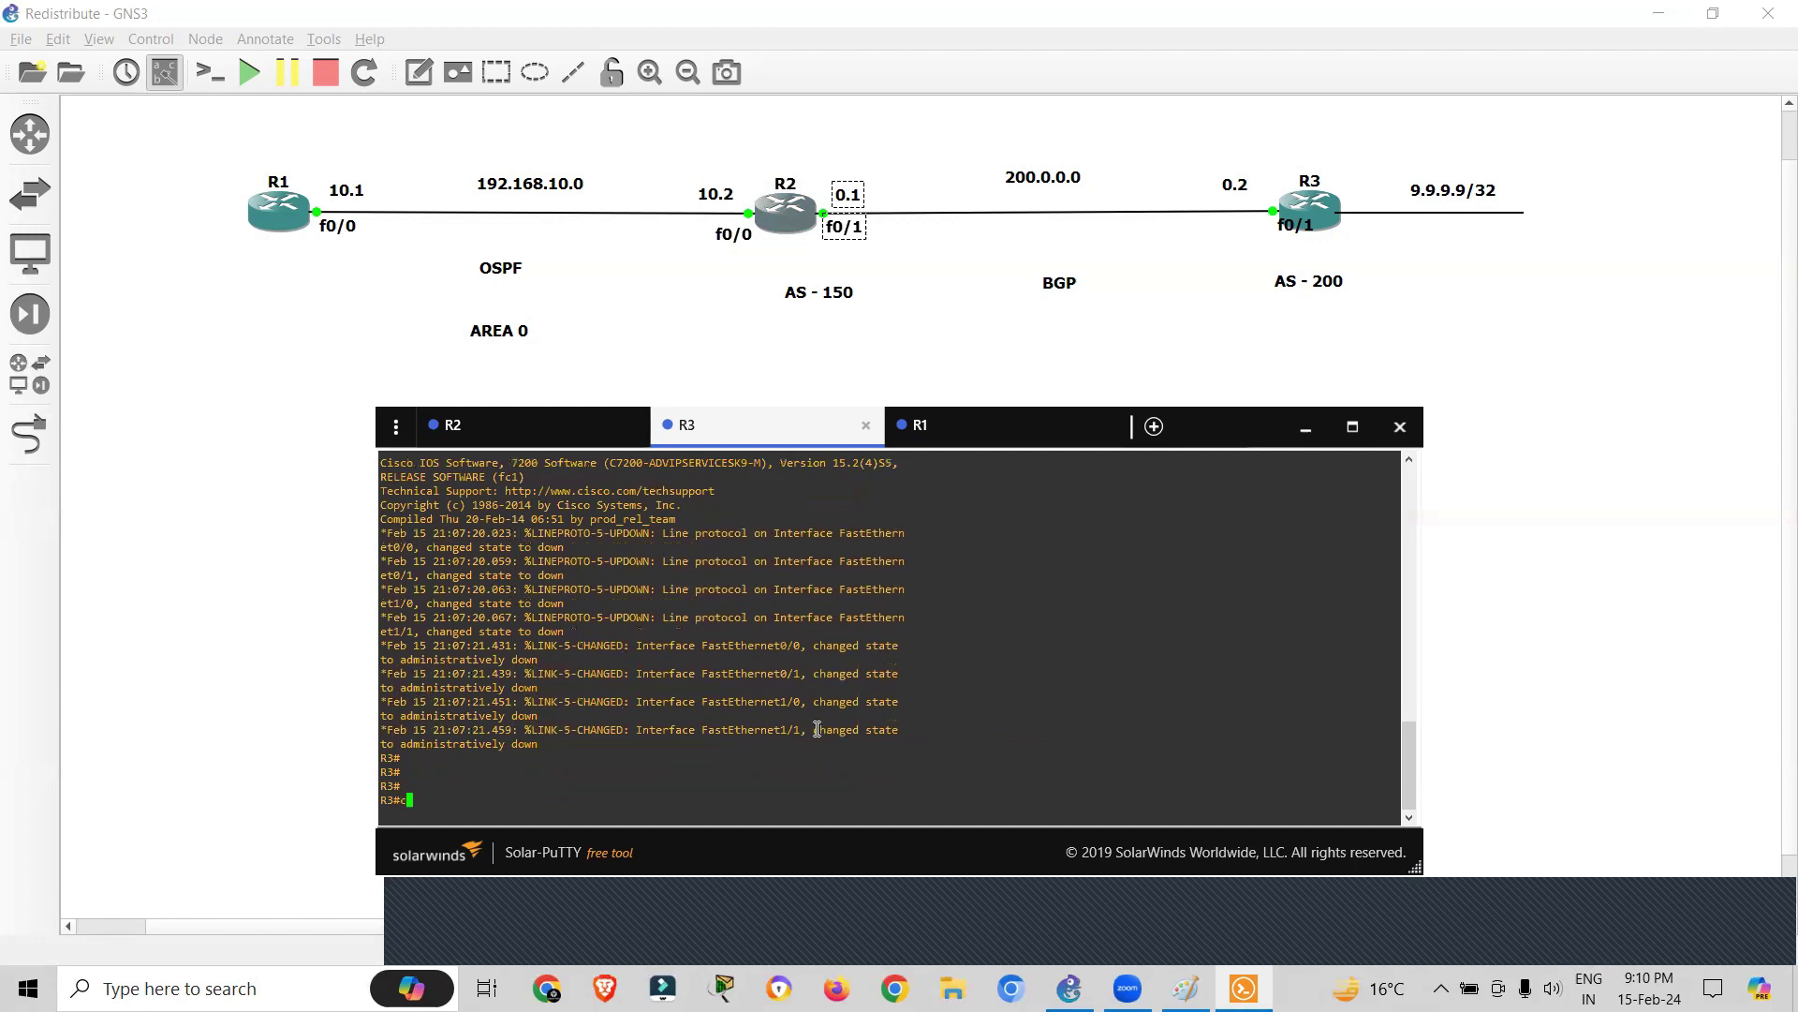
type("onf t")
key("Return")
key("Return")
type("int f0/1")
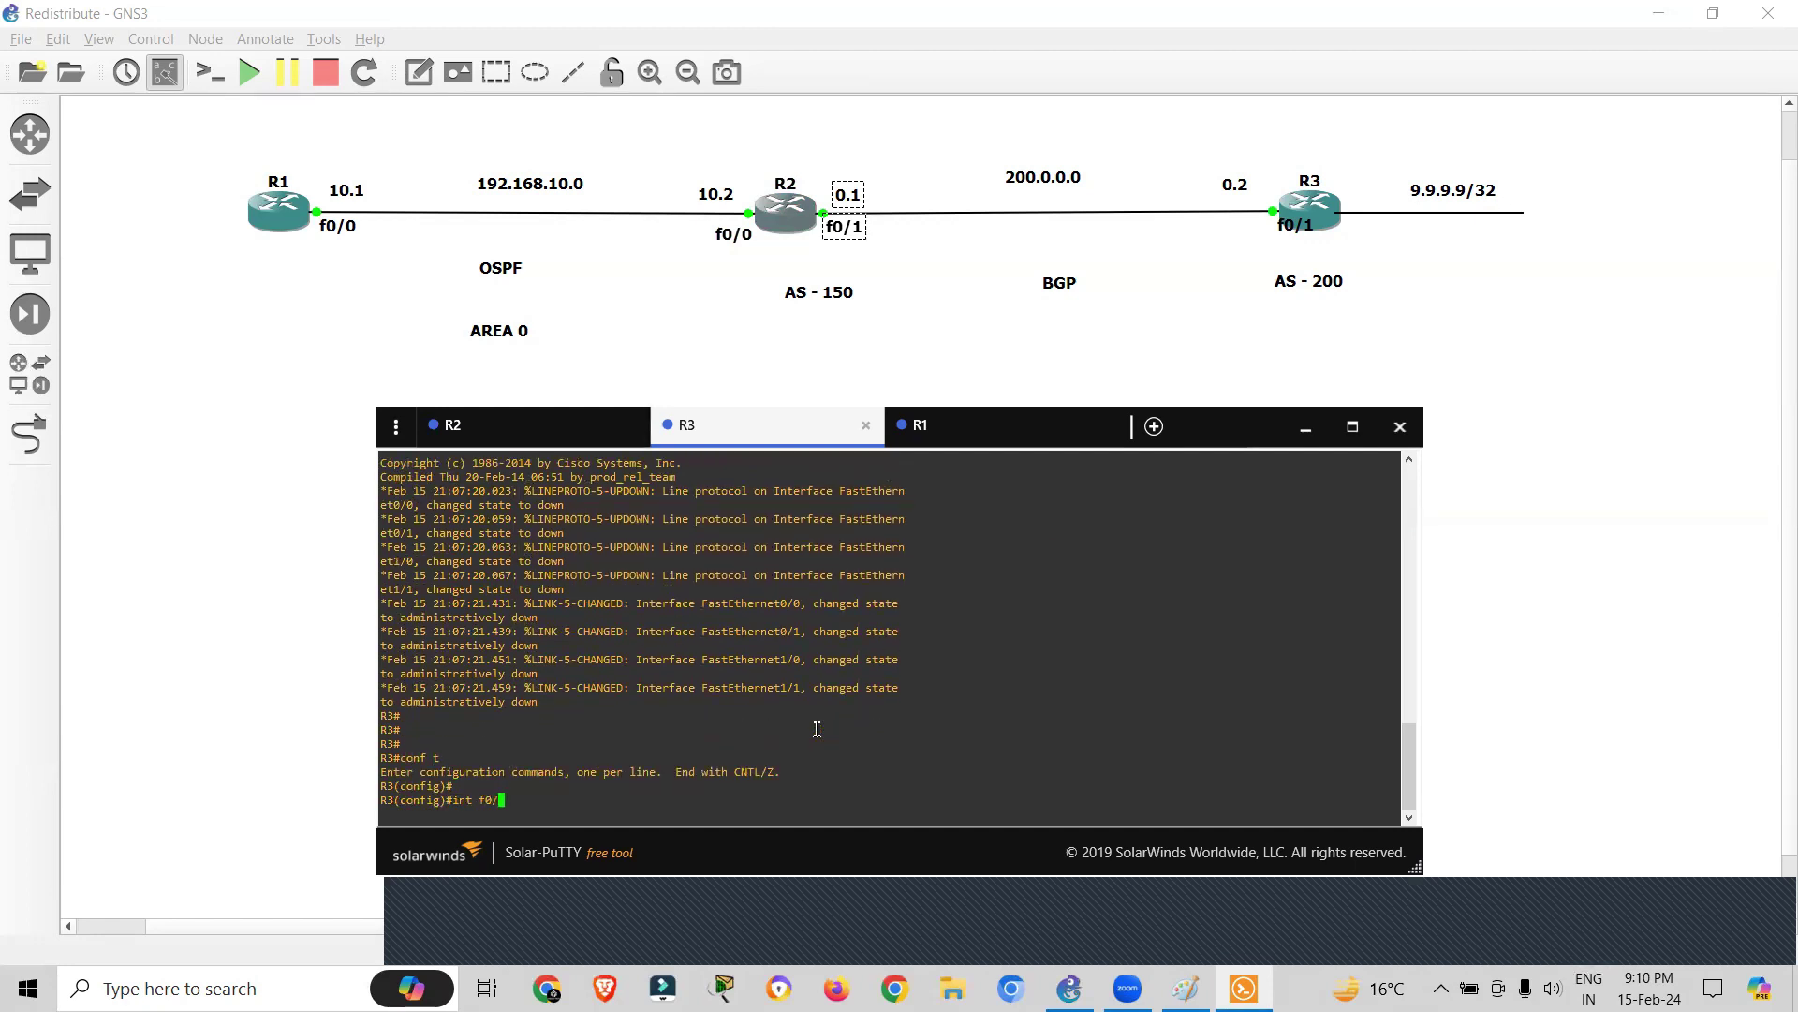
key("Return")
type("no sh")
key("Tab")
key("Return")
type("ip ad")
key("Tab")
type("200.0.0.02")
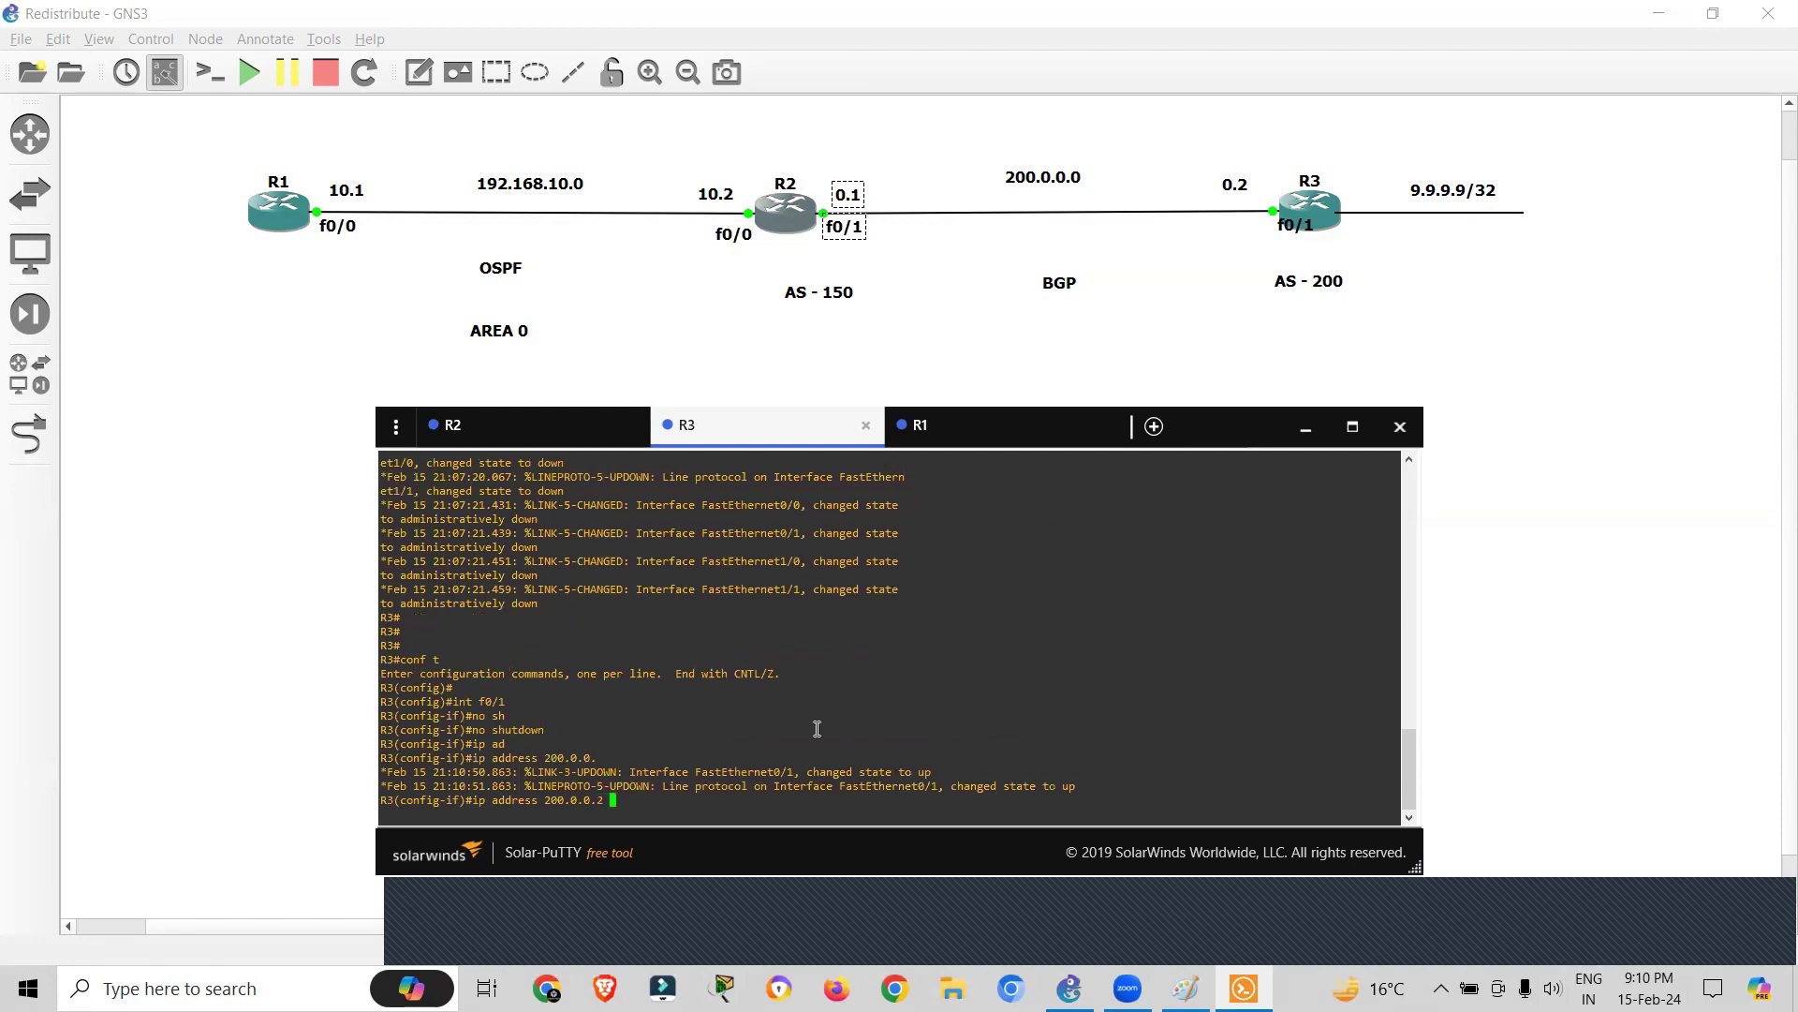
type(" 255.255.255.0")
key("Return")
type("ex")
key("Return")
key("Return")
key("Return")
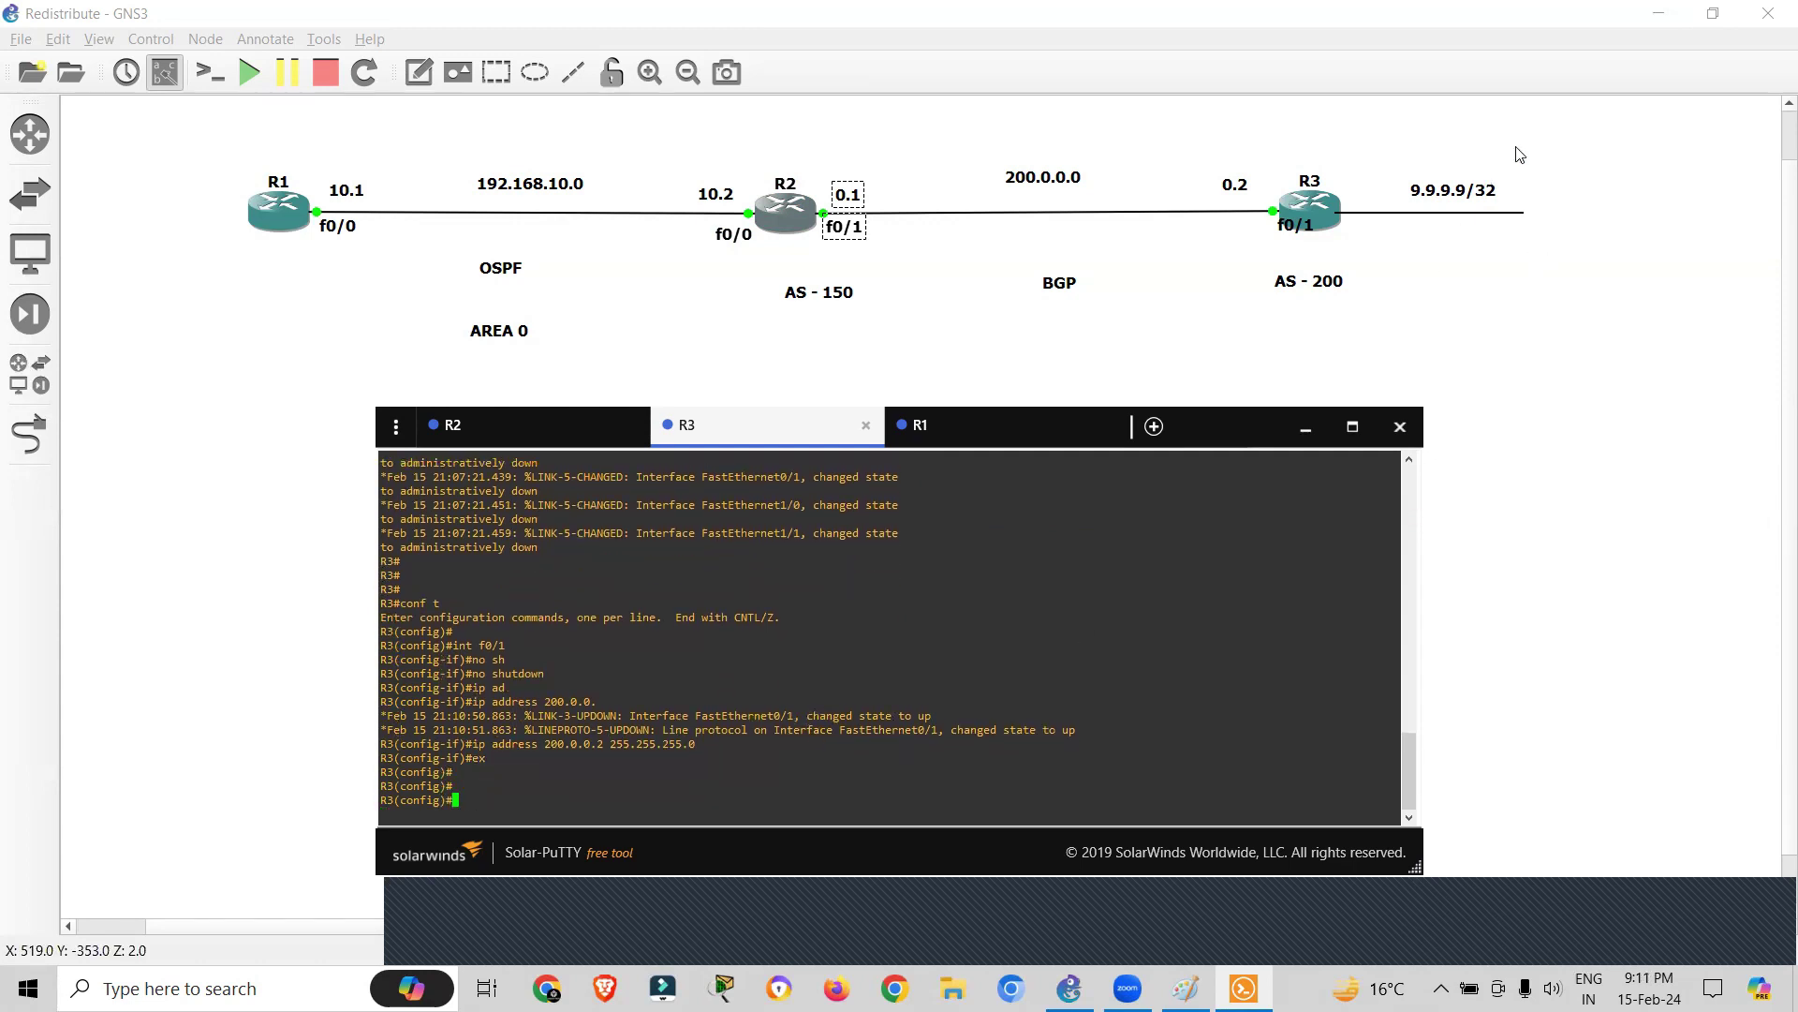
- Create the Loopback1 interface on R3
left_click_drag(1283, 148, 1525, 291)
left_click(1450, 328)
key("alt+Tab")
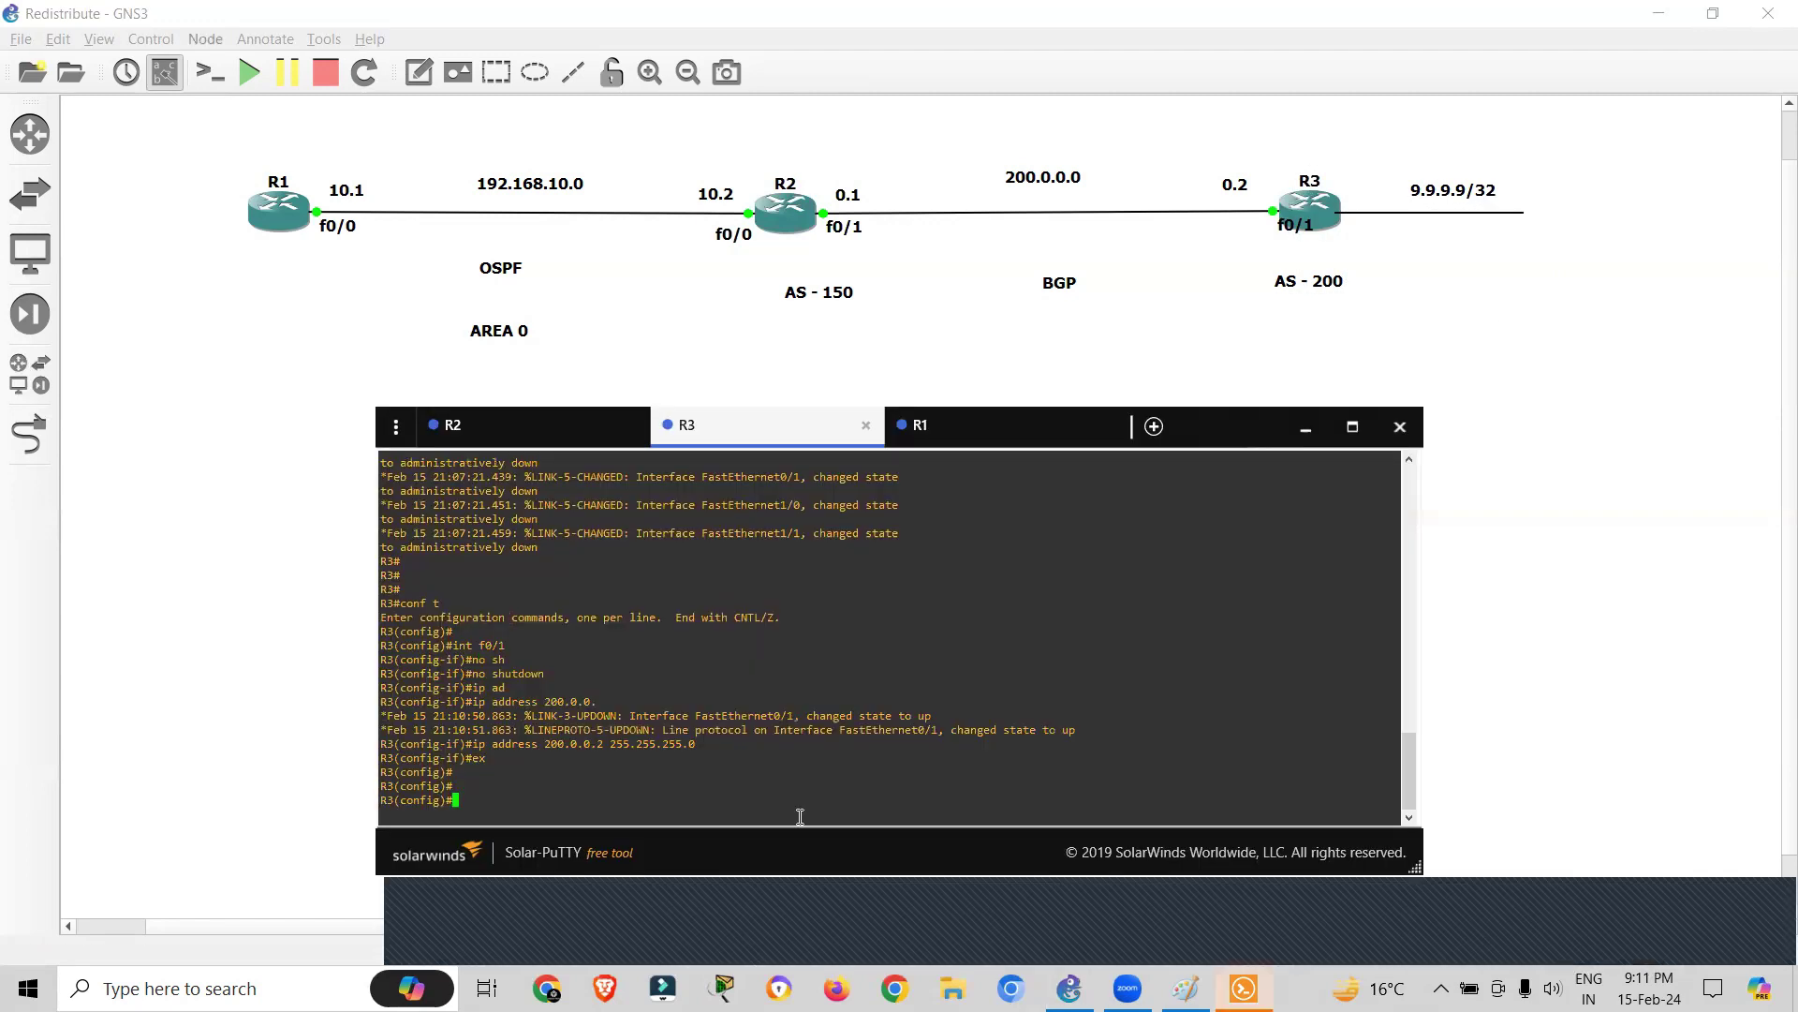
key("Return")
key("Return")
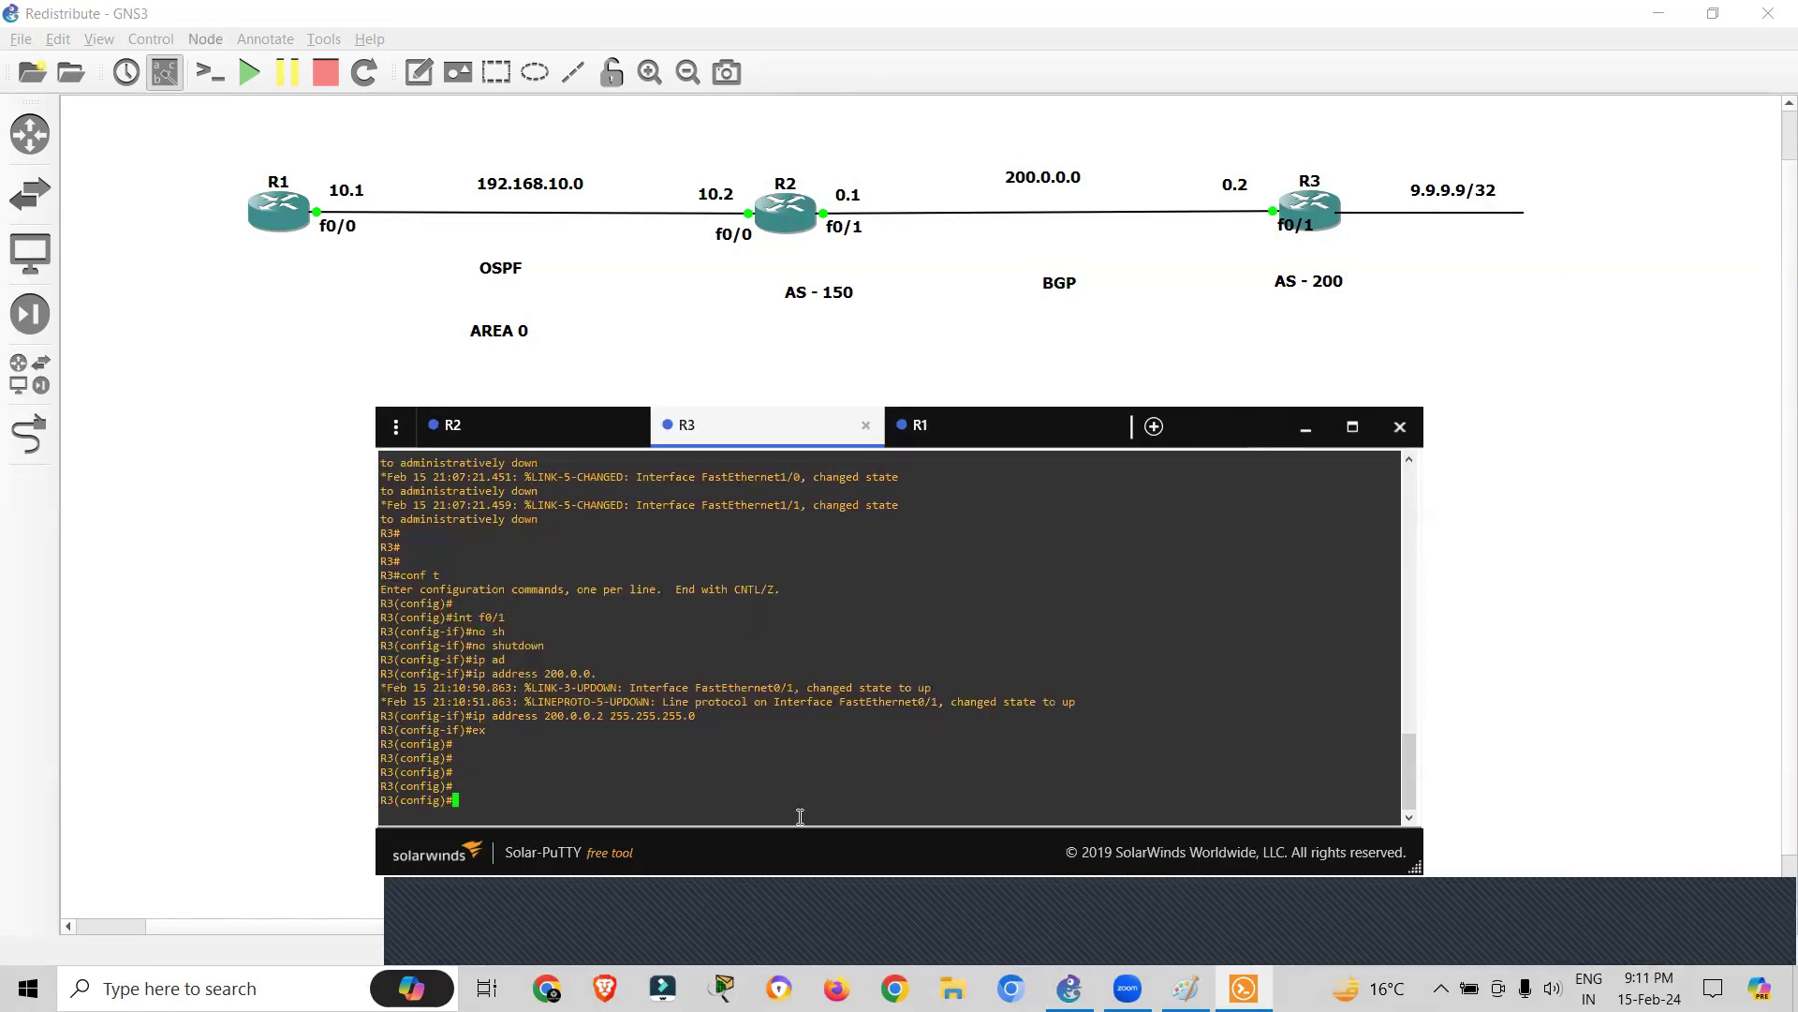
type("lo")
key("Return")
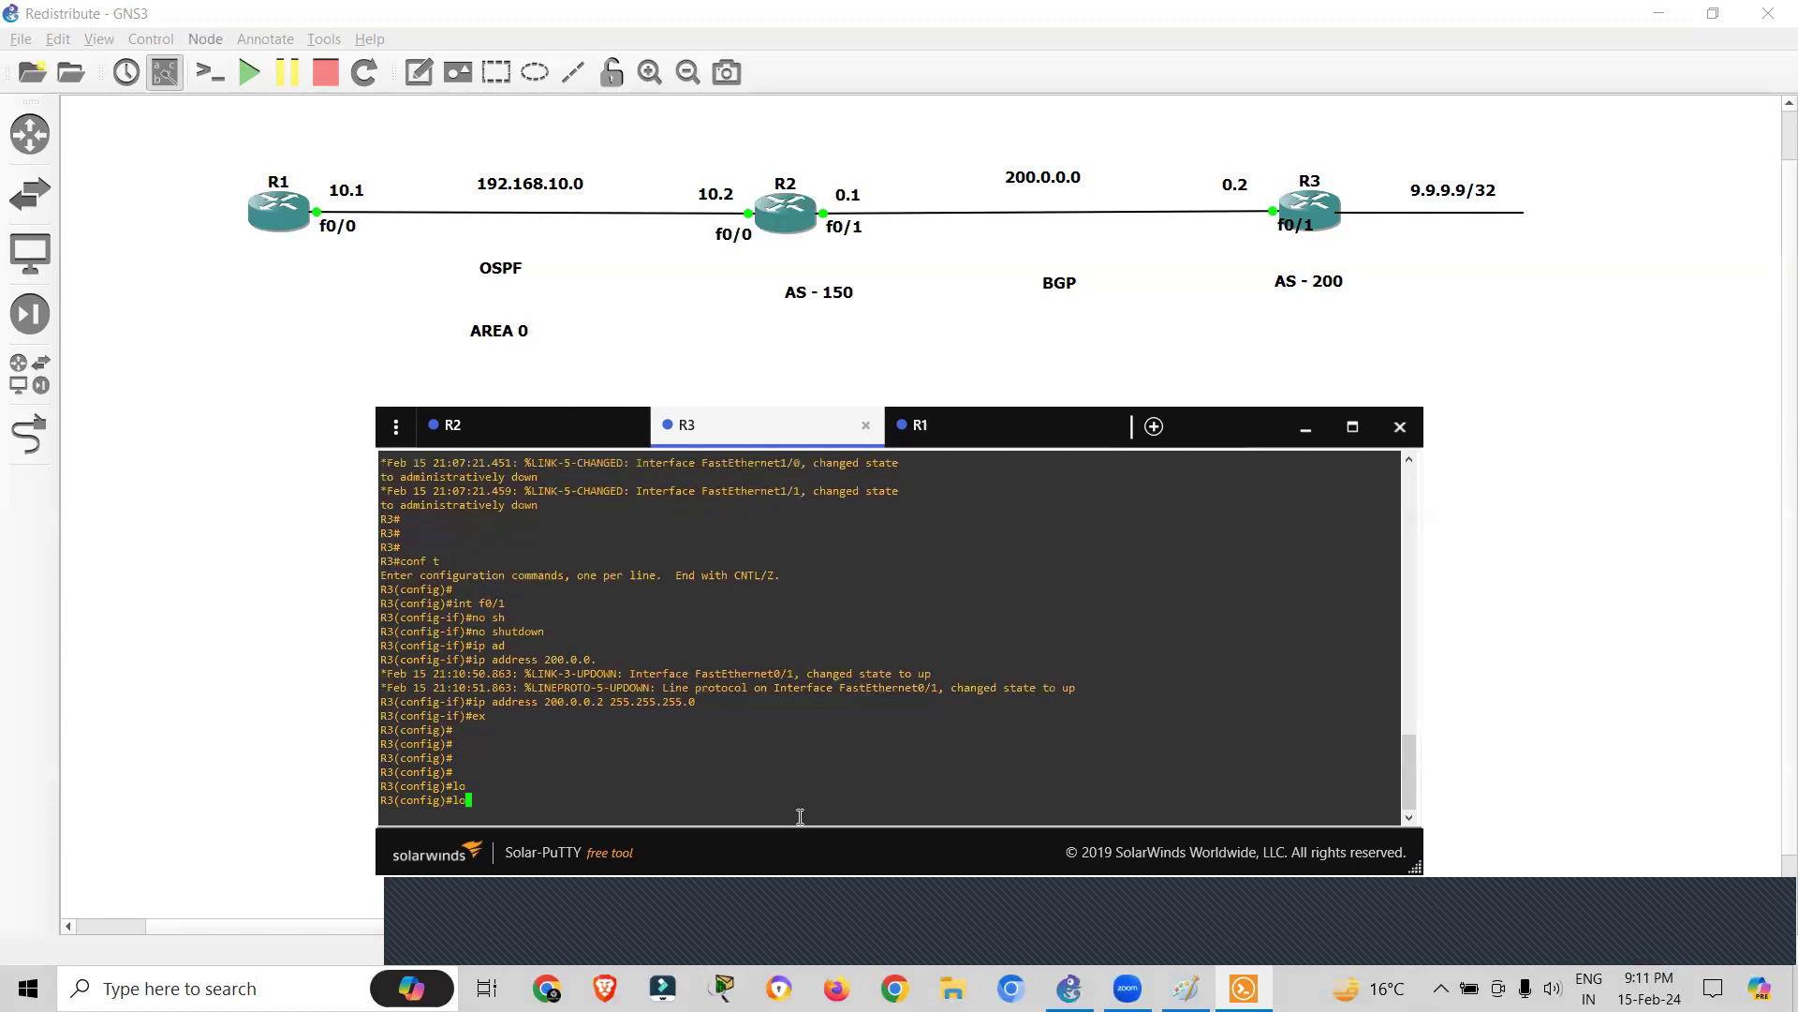
type("int lo")
key("Return")
key("Up")
type("o")
key("Tab")
type("1")
key("Return")
- Assign Loopback1 the address 9.9.9.9 255.255.255.255 and leave interface mode
type("net")
key("Tab")
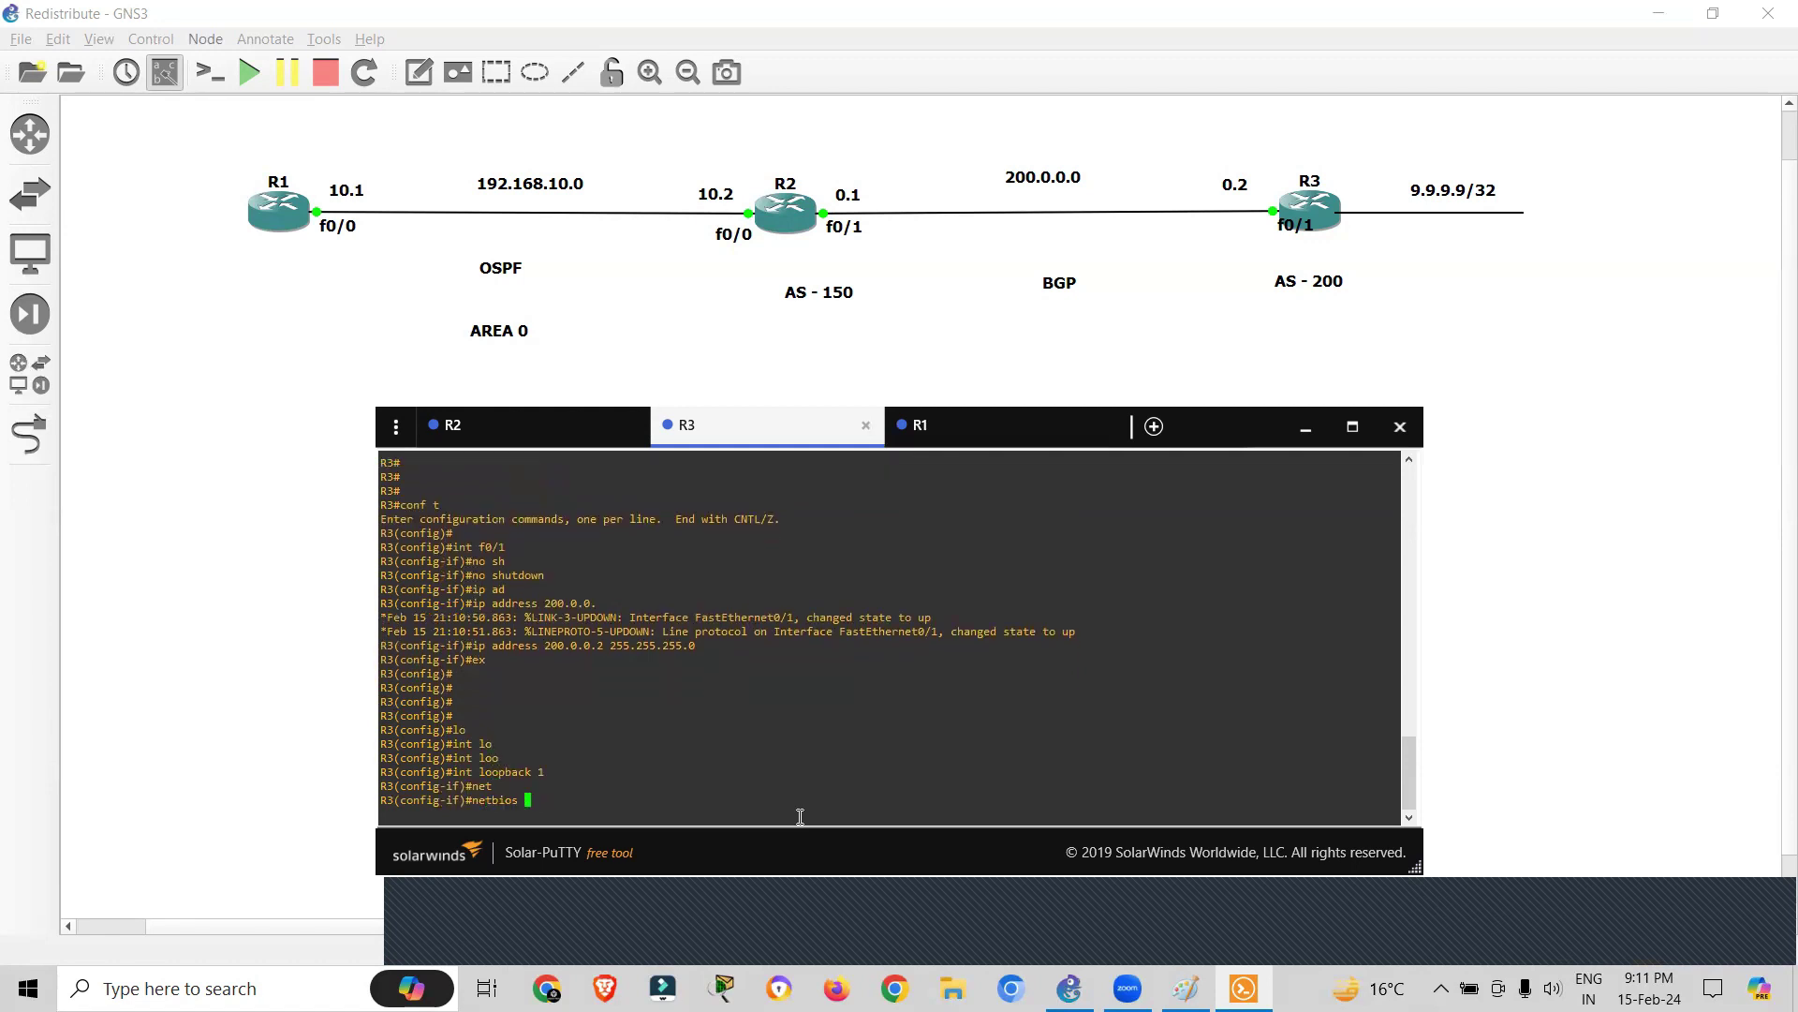
key("BackSpace")
key("BackSpace")
key("BackSpace")
key("BackSpace")
key("BackSpace")
key("BackSpace")
key("BackSpace")
type("ip ad")
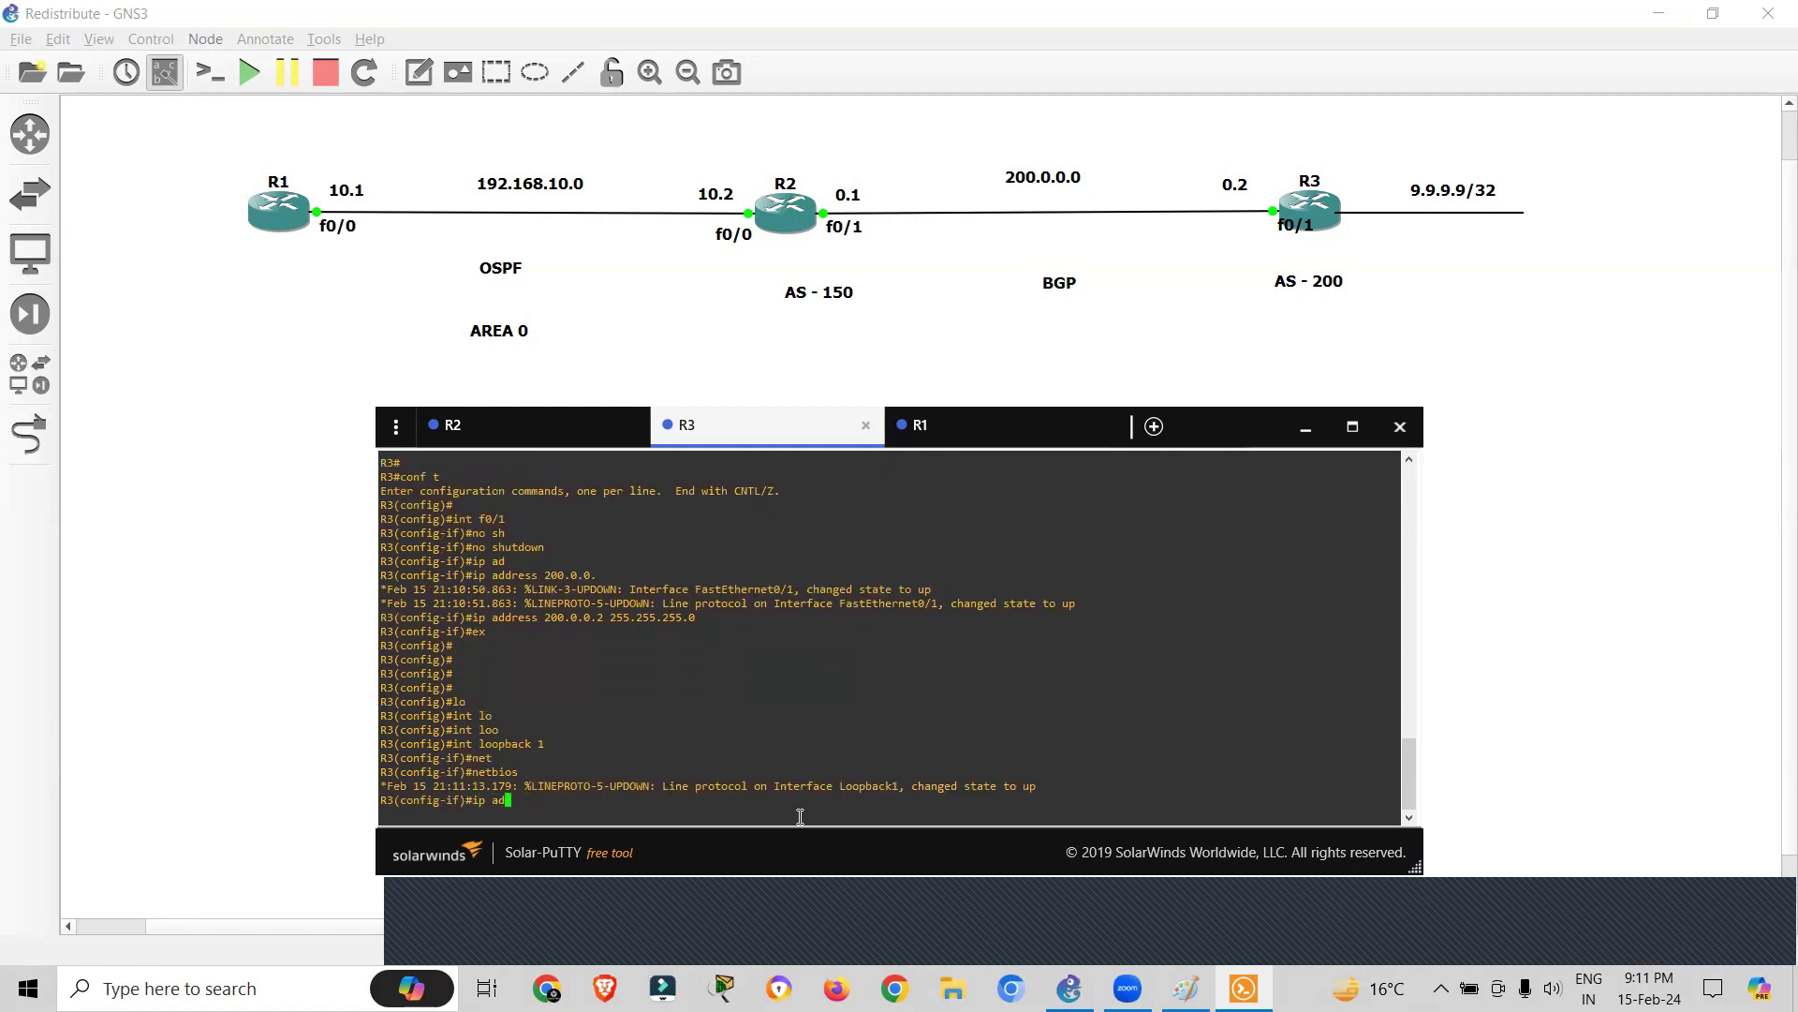
key("Tab")
type("9.9.9.9")
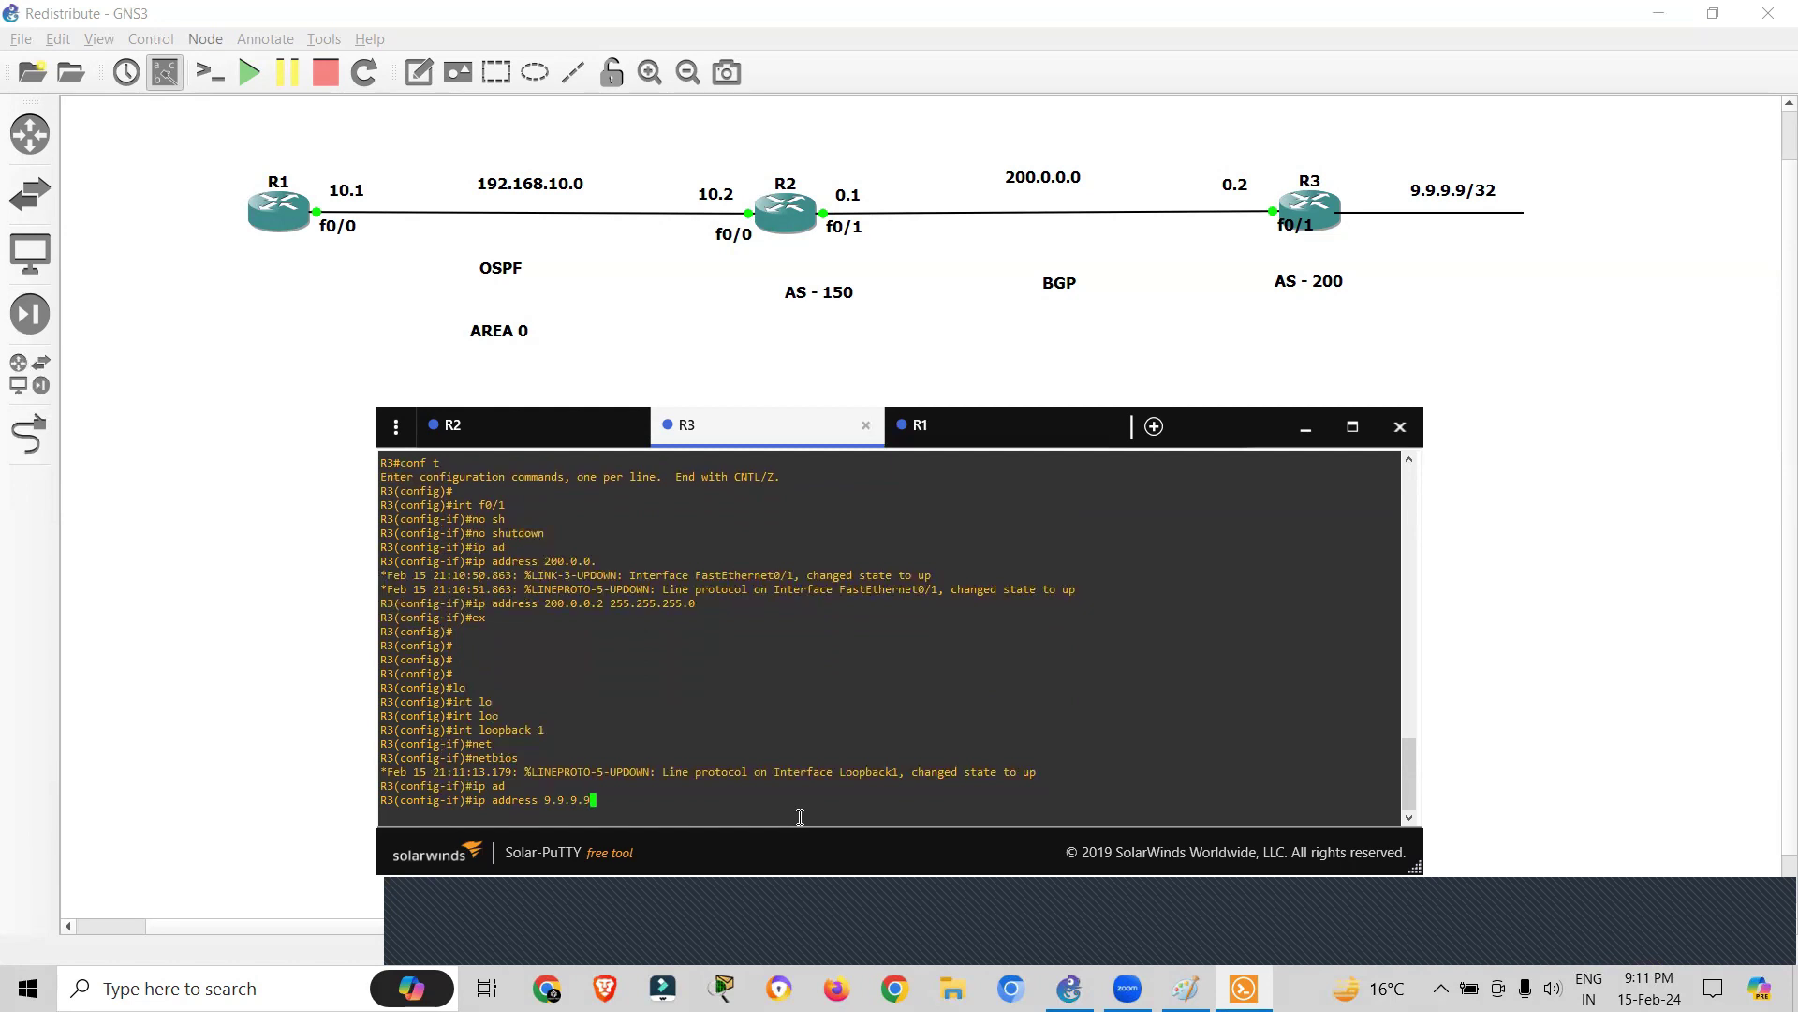
type(" 255.255.255.255")
key("Return")
type("ex")
key("Return")
key("Return")
key("Return")
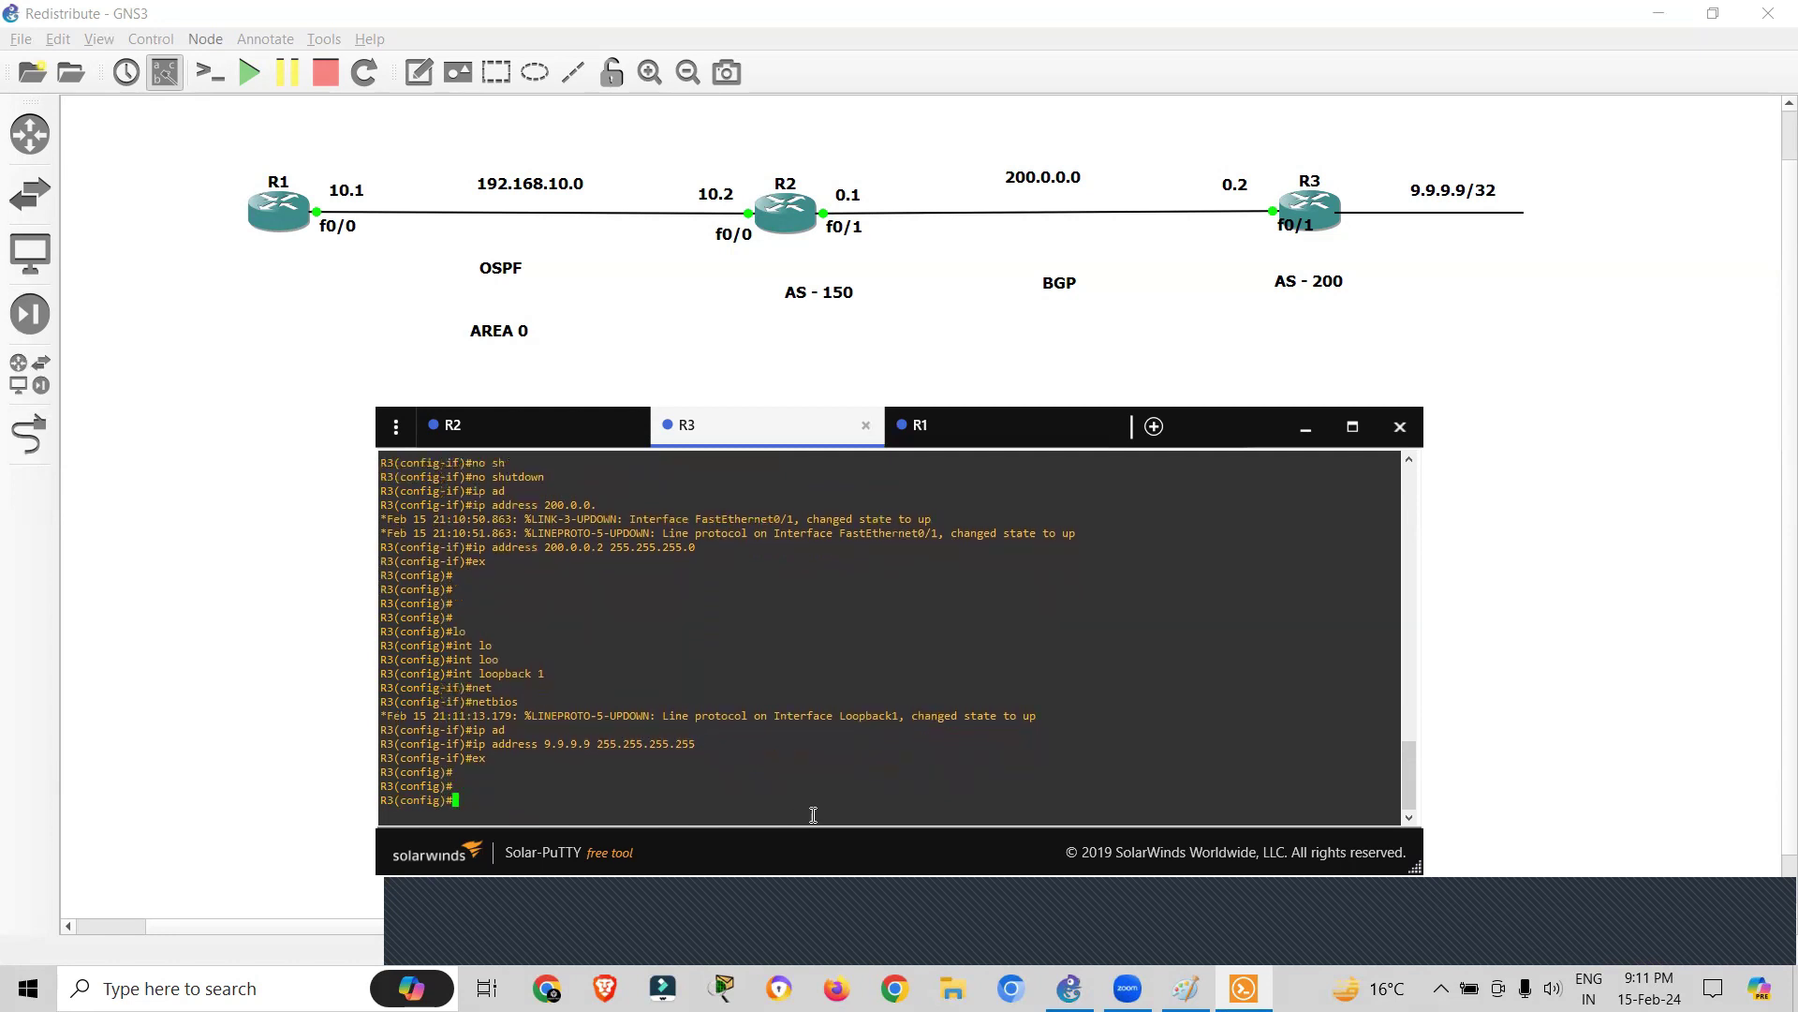
left_click_drag(206, 139, 1517, 320)
- Start OSPF process 1 on R1 with router ospf 1
left_click_drag(245, 147, 1518, 379)
key("alt+Tab")
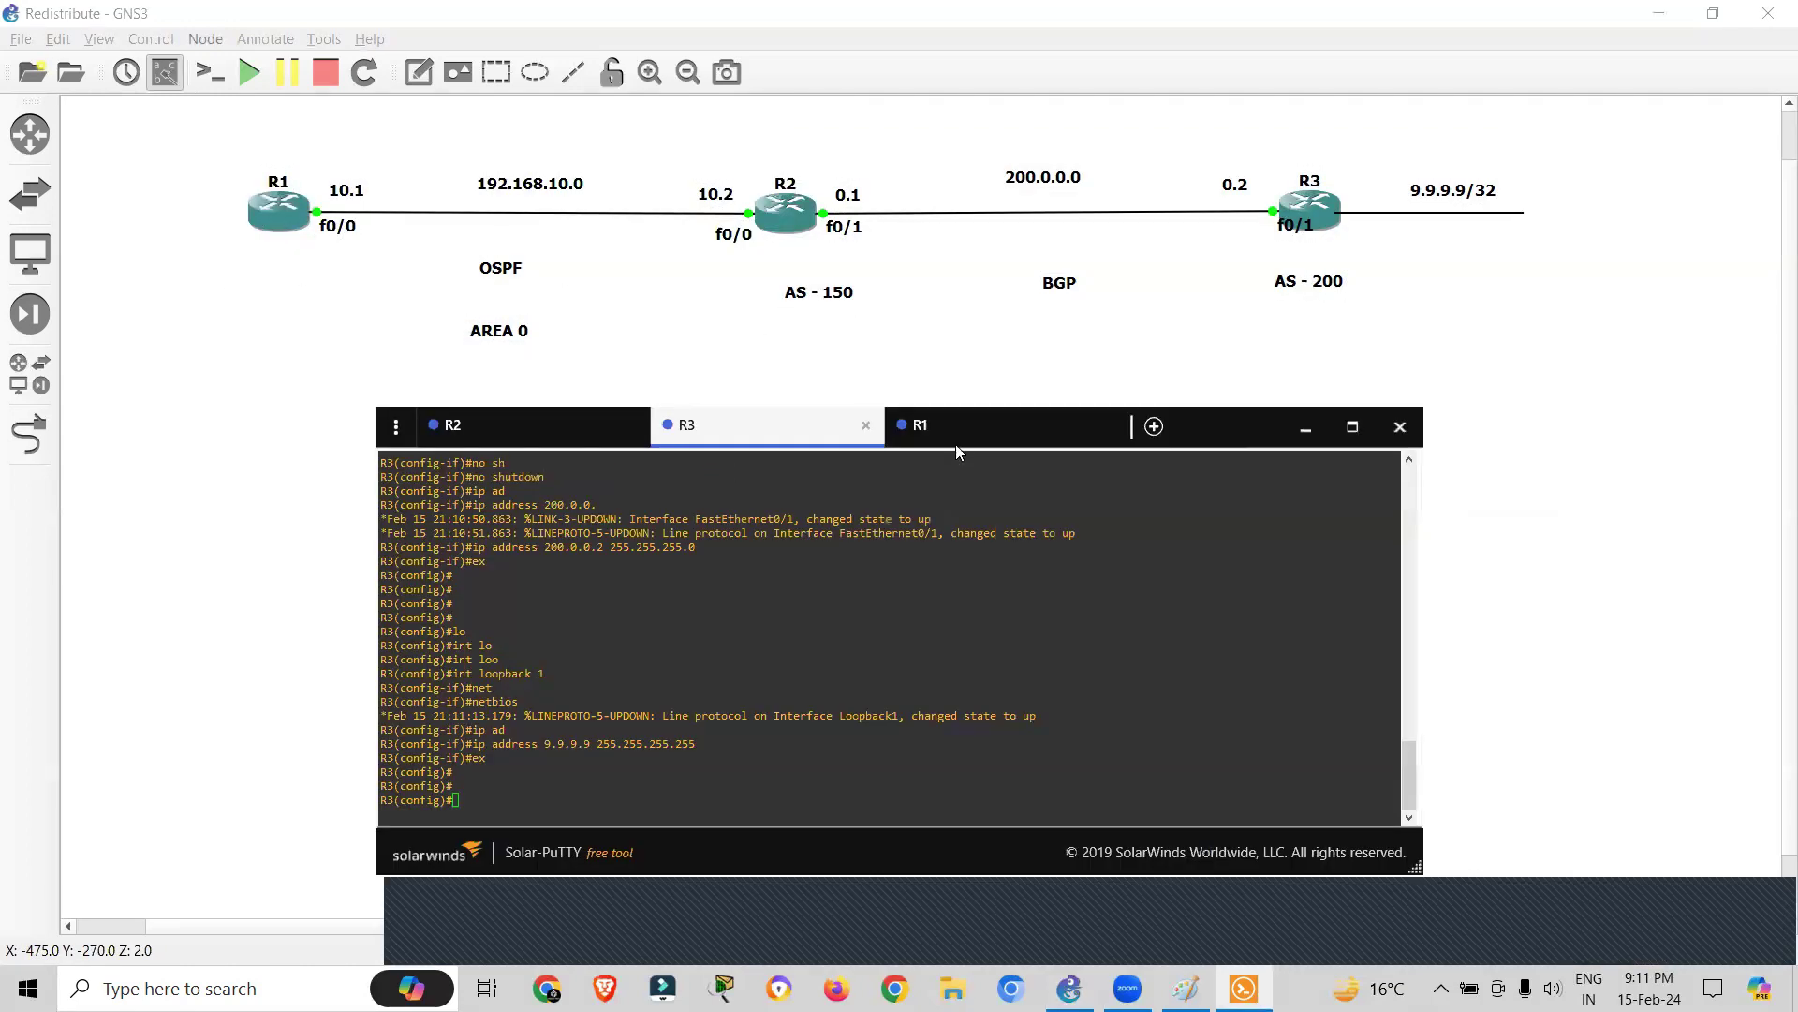
left_click(956, 436)
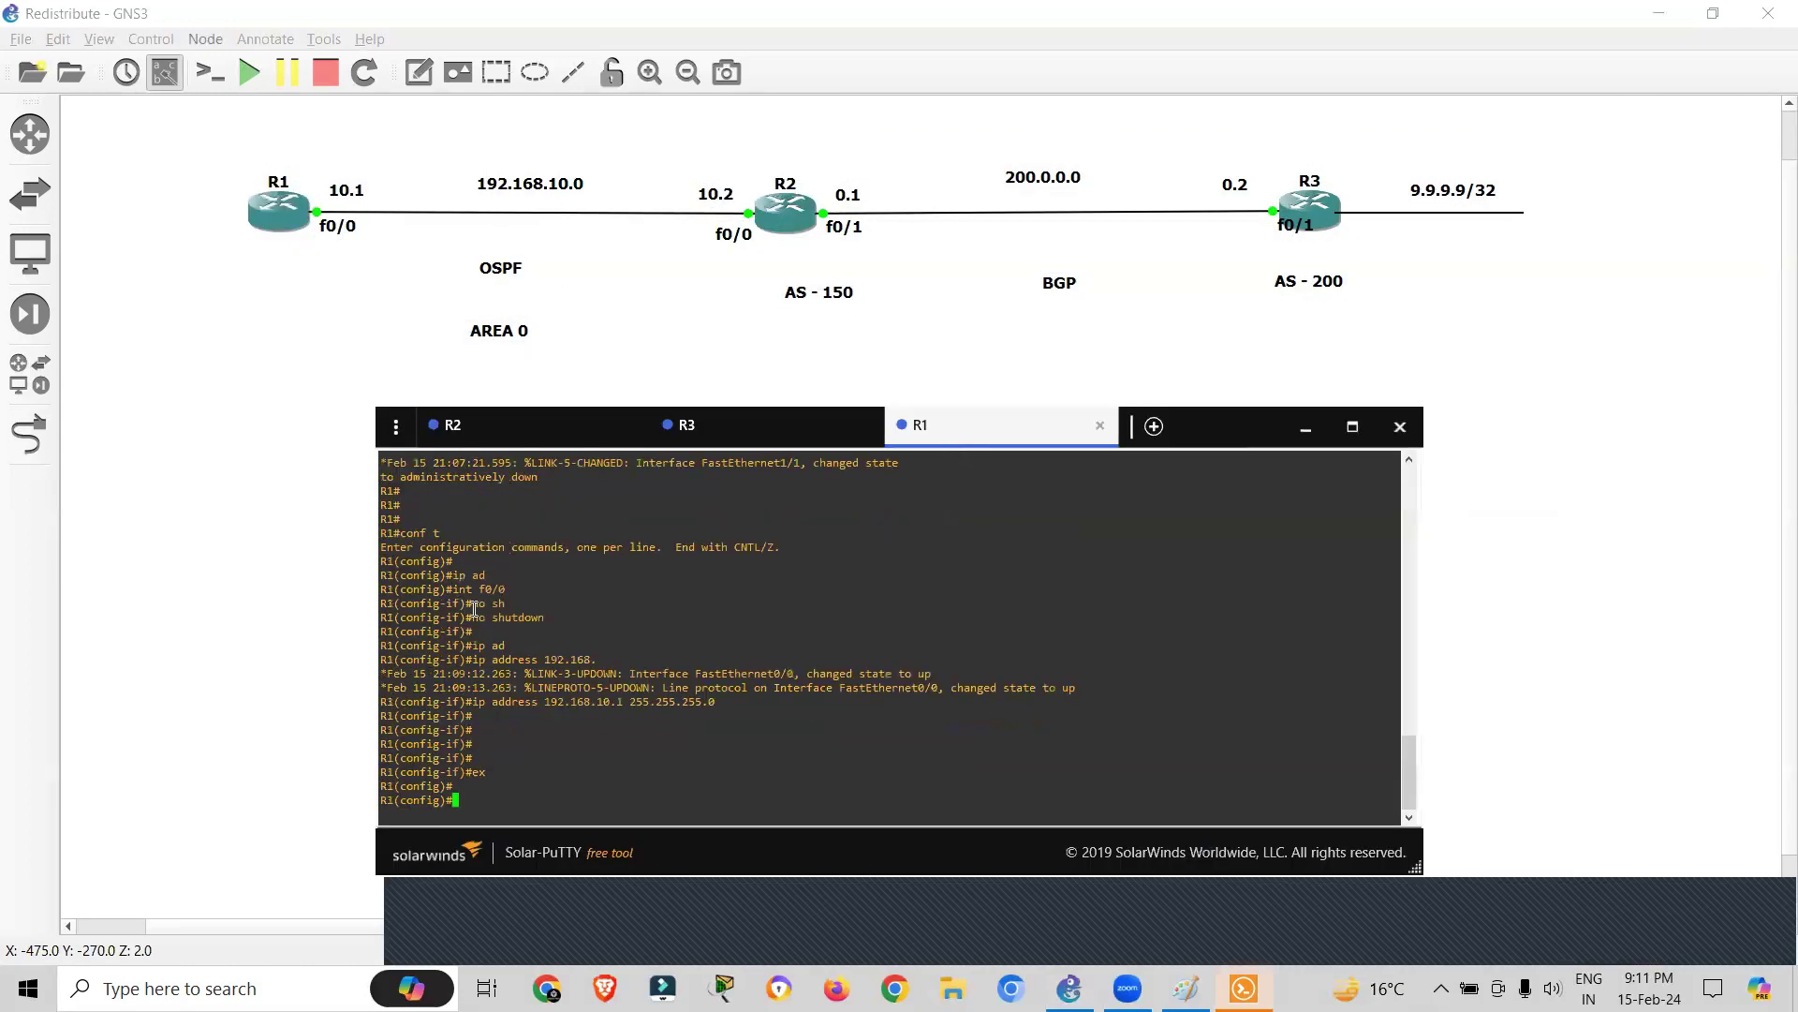
key("Return")
key("Return")
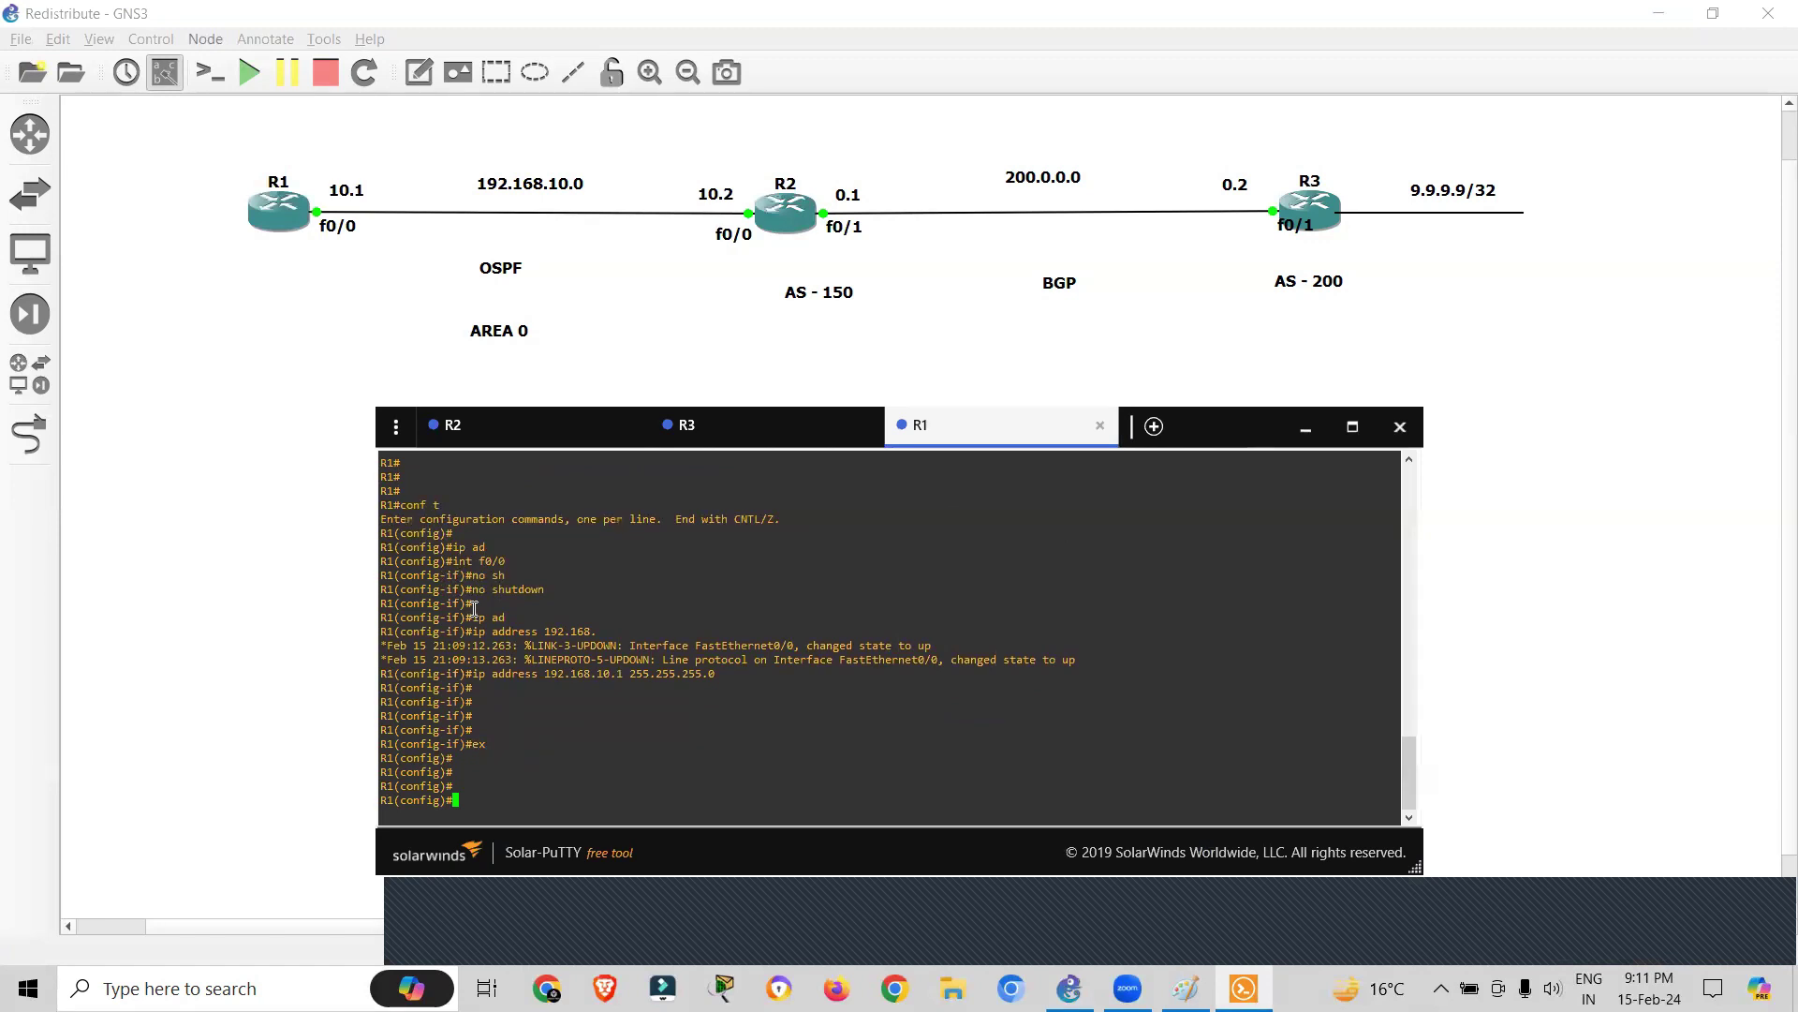
type("router isof")
key("BackSpace")
key("BackSpace")
key("BackSpace")
key("BackSpace")
key("BackSpace")
type("ospf 1")
key("Return")
- Add network 192.168.10.0 0.0.0.255 area 0 under R1's OSPF and exit router config
type("net")
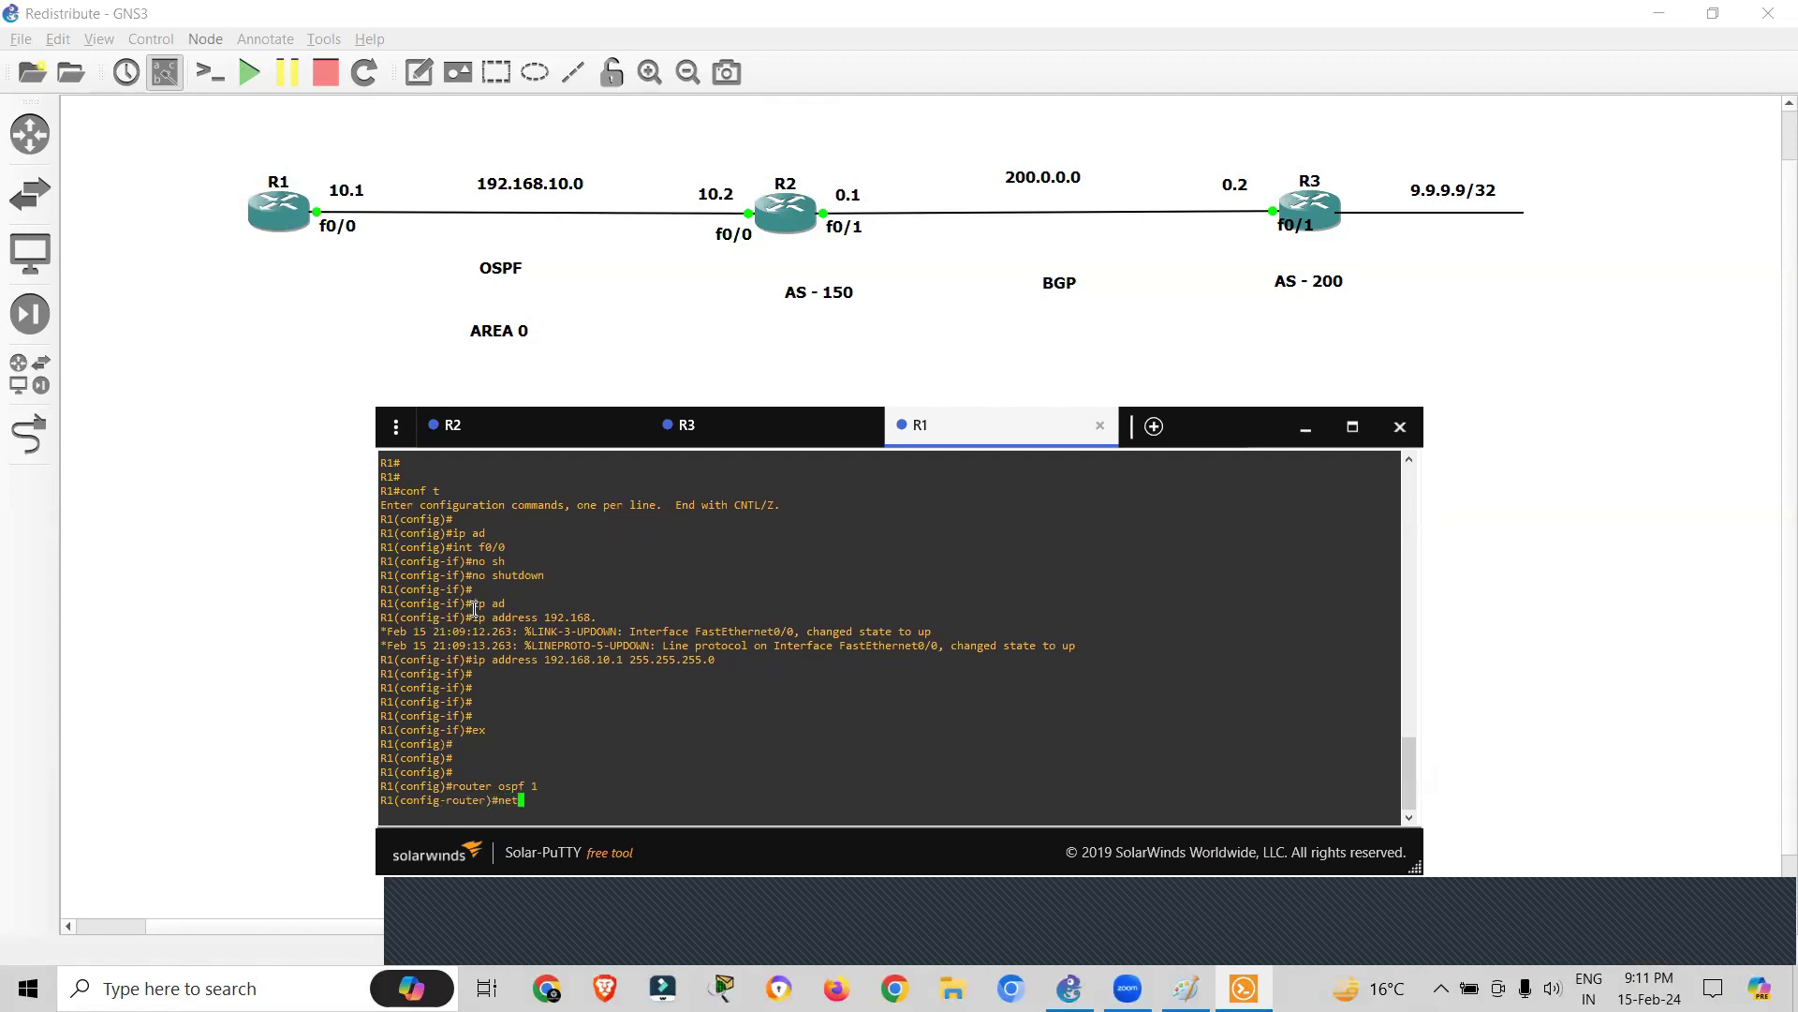
key("Tab")
type("192.168.10.0 0.0.0.255 ar")
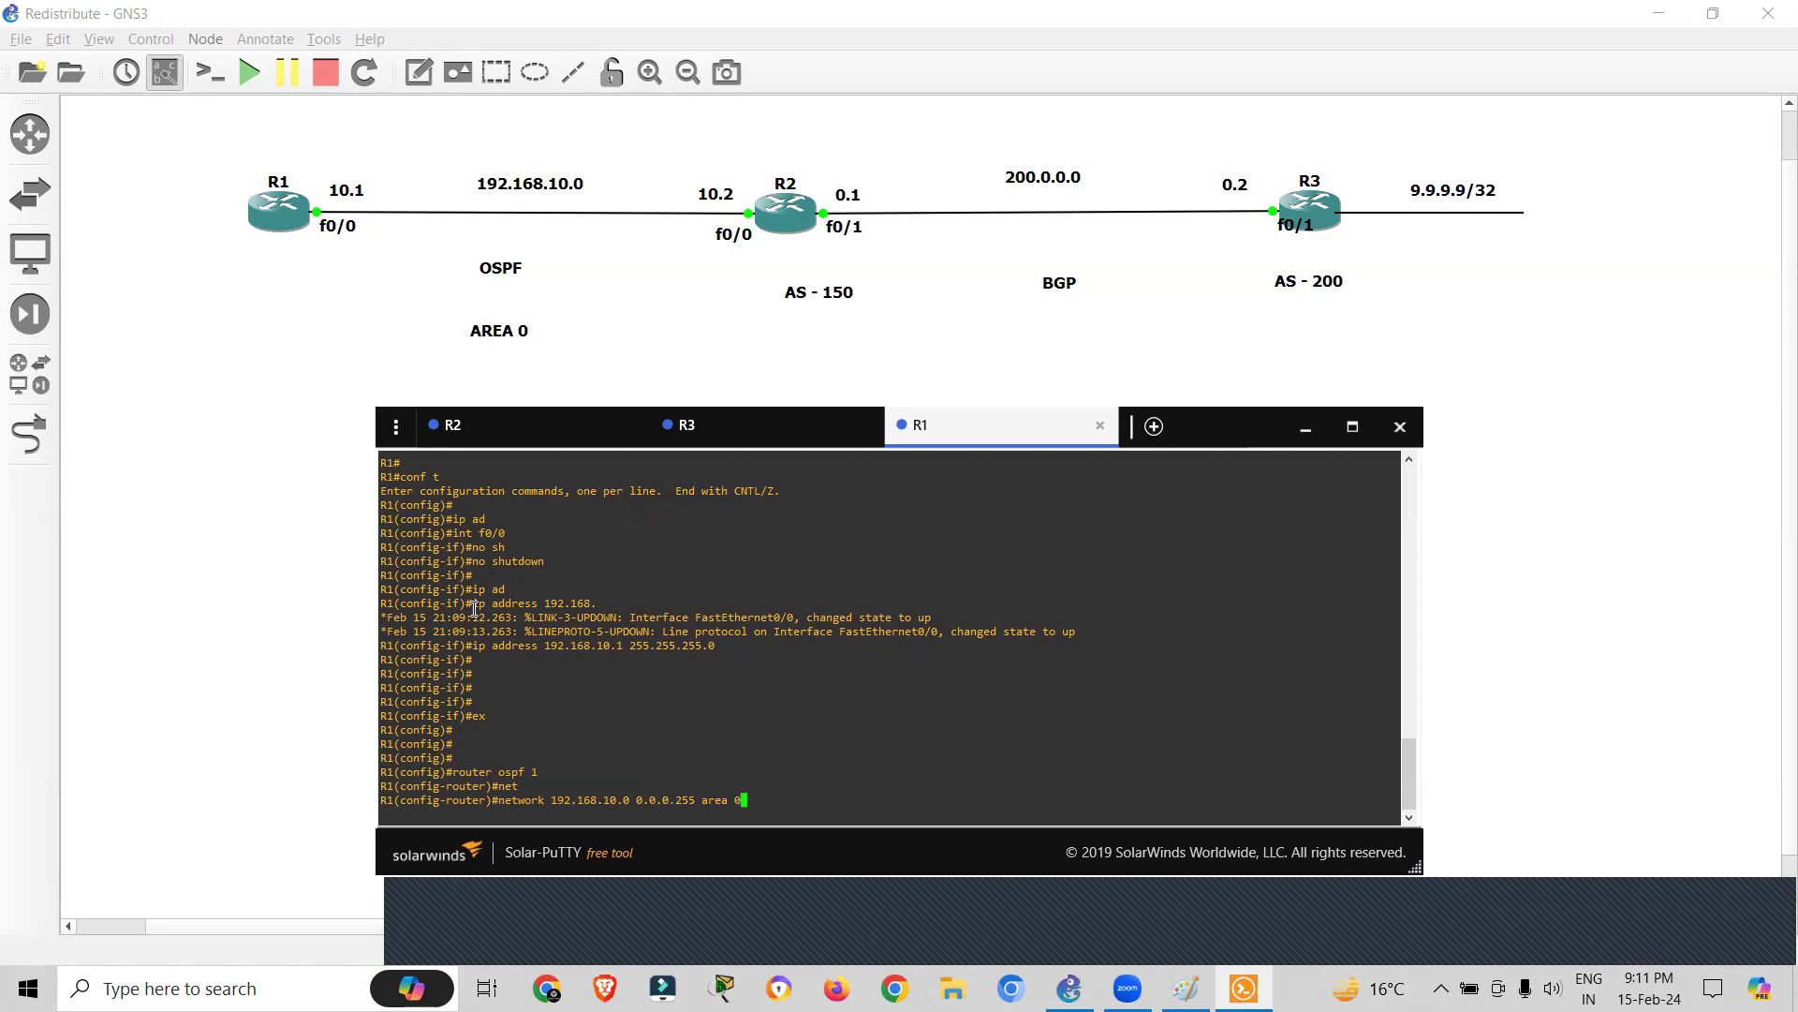
type("ea 0")
key("Return")
key("Return")
type("ex")
key("Return")
key("Return")
key("Return")
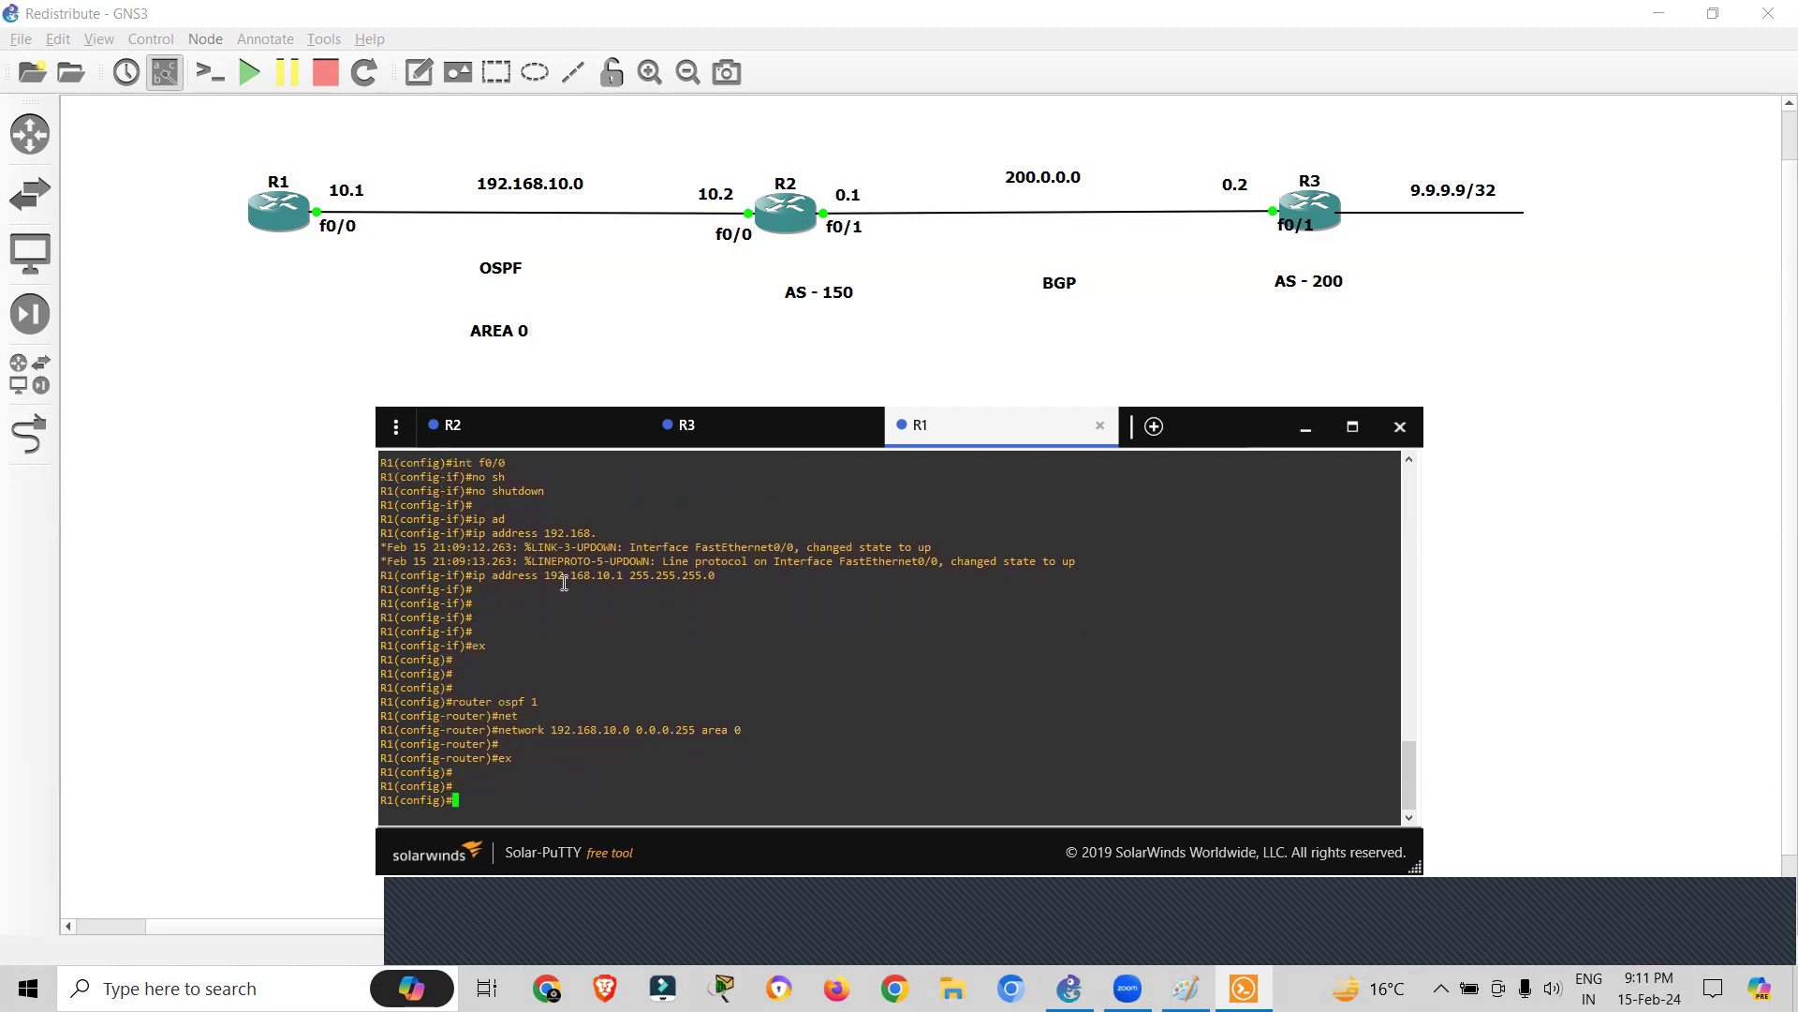
- On R2, start OSPF process 1 and add network 192.168.10.0 0.0.0.255 to area 0
left_click(518, 433)
key("Return")
key("Return")
type("router os")
key("Tab")
type("1")
key("Return")
type("net")
key("Tab")
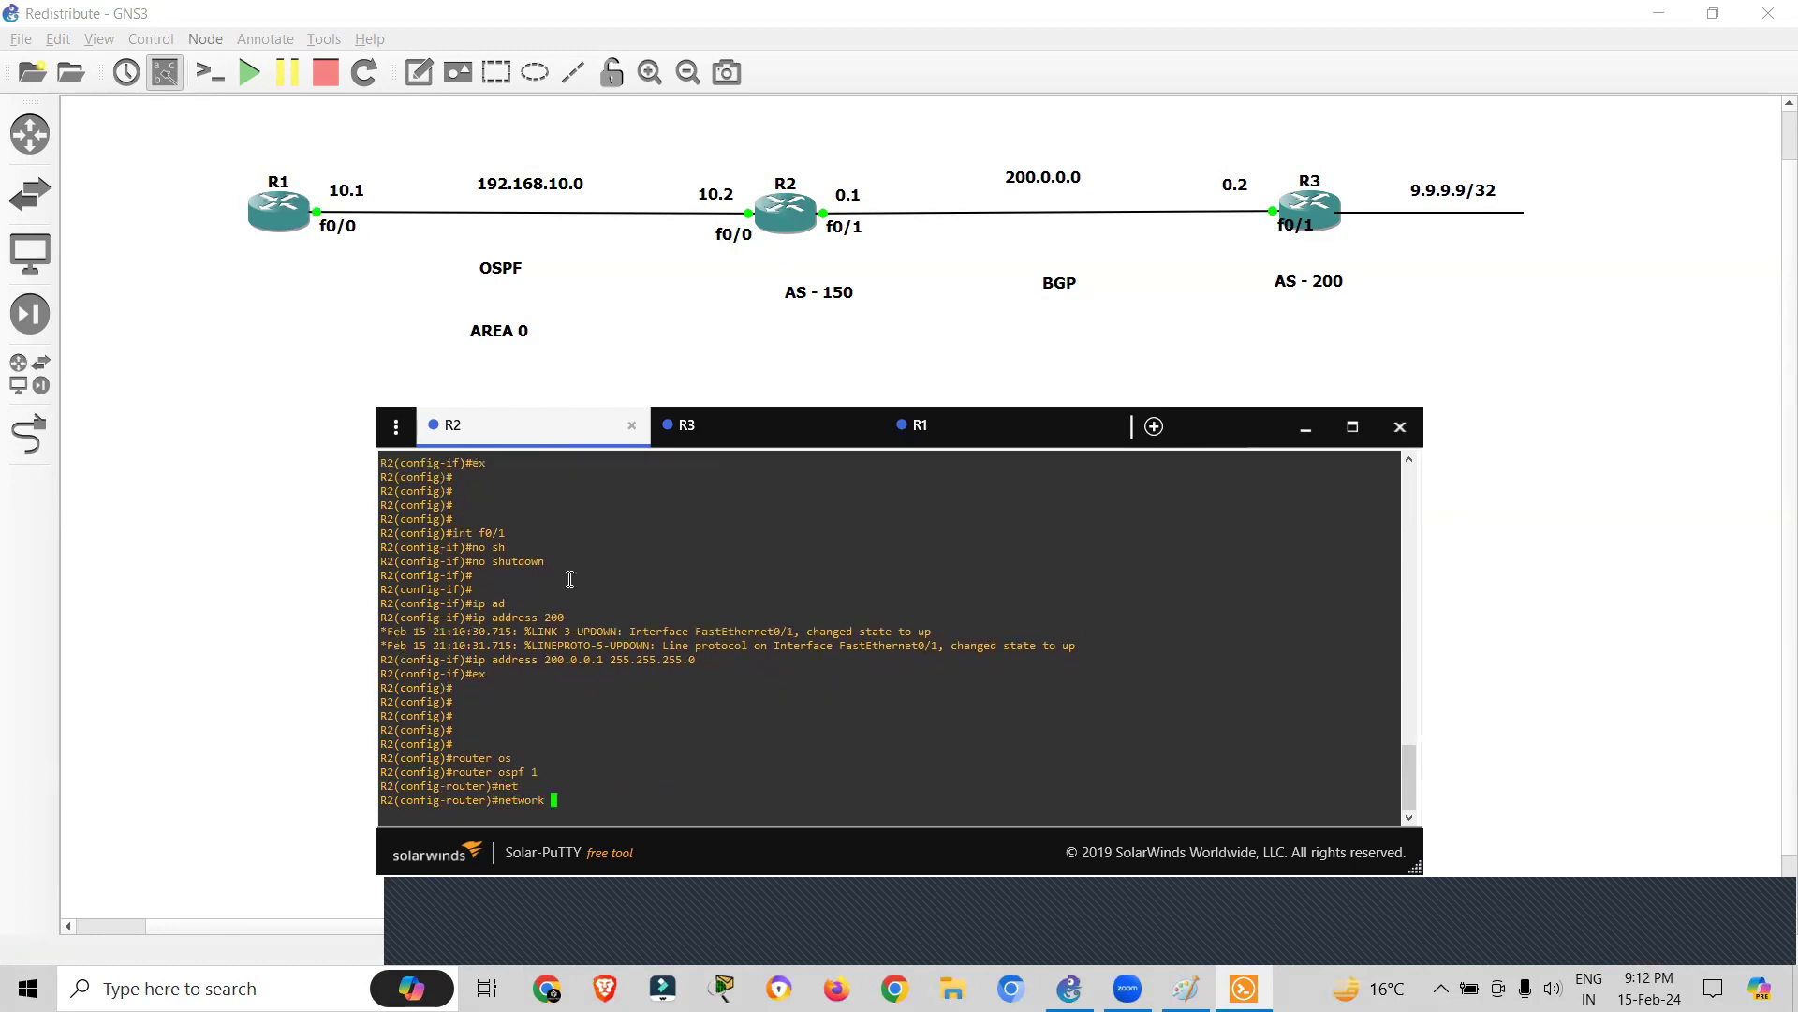
type("192.168.10.0 0")
key("Return")
type("0")
key("Up")
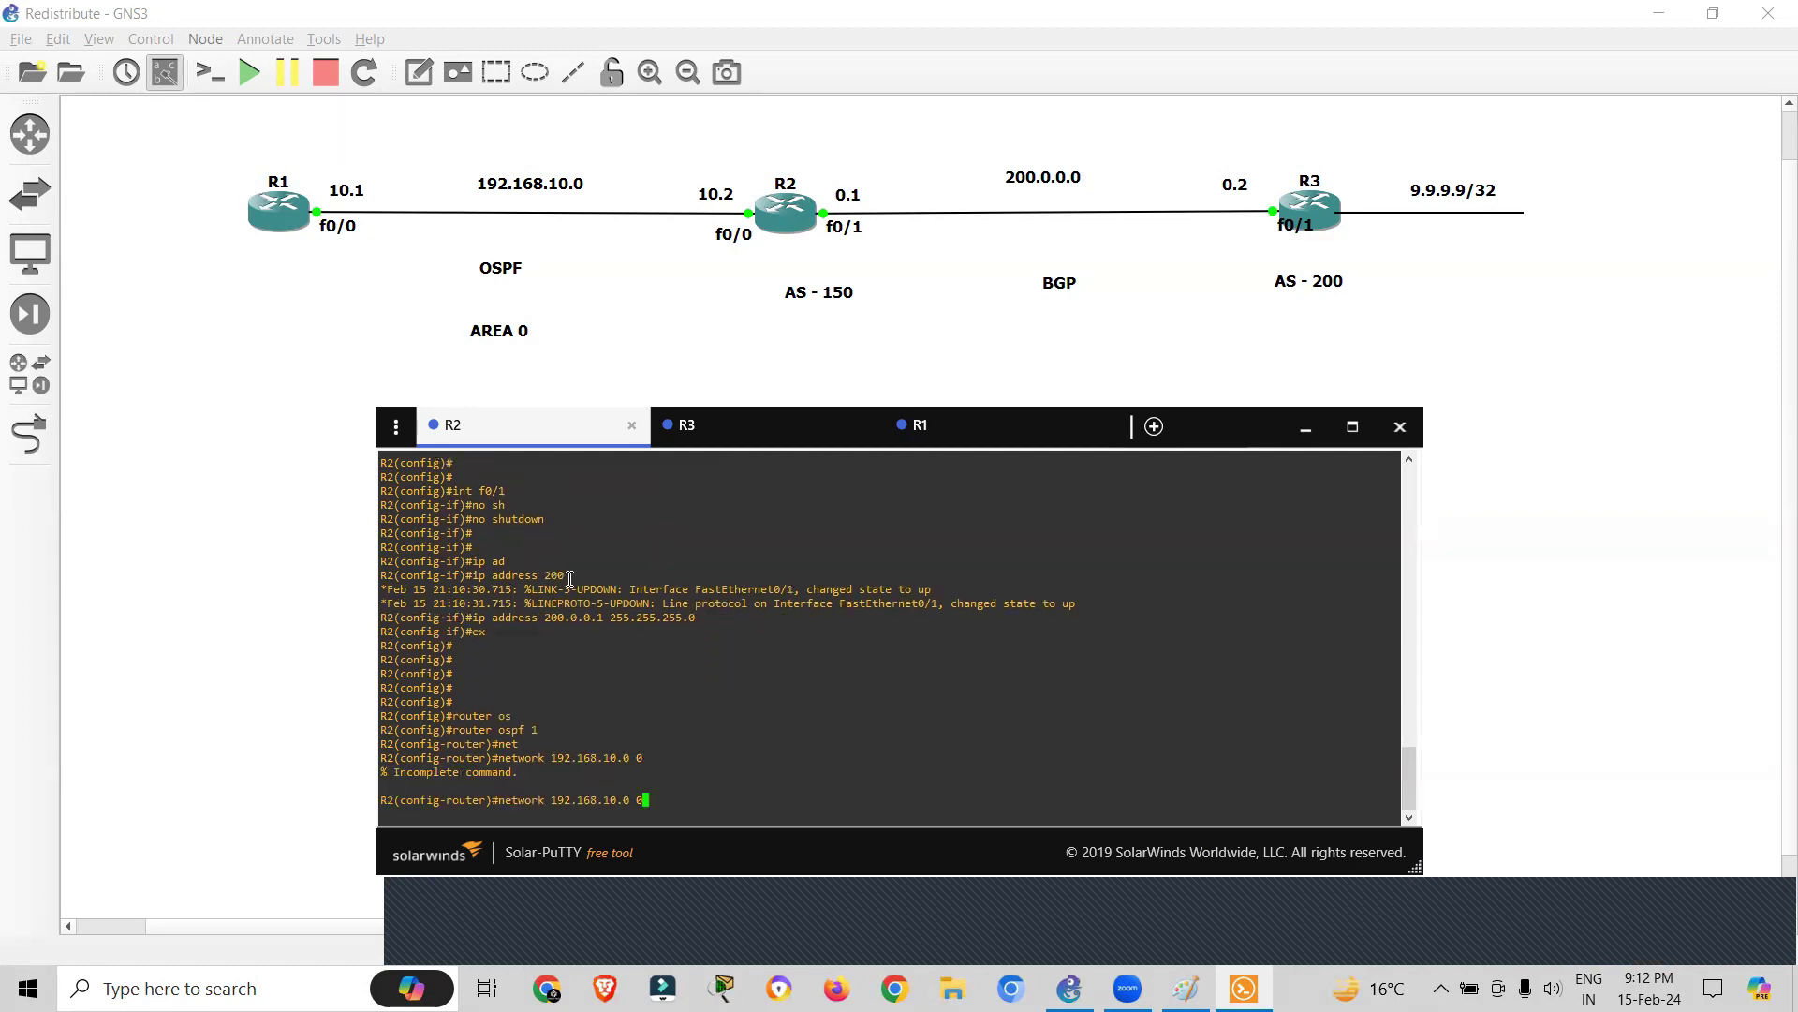
type(".0.0.255 area 0")
key("Return")
key("Return")
type("ex")
key("Return")
key("Return")
key("Return")
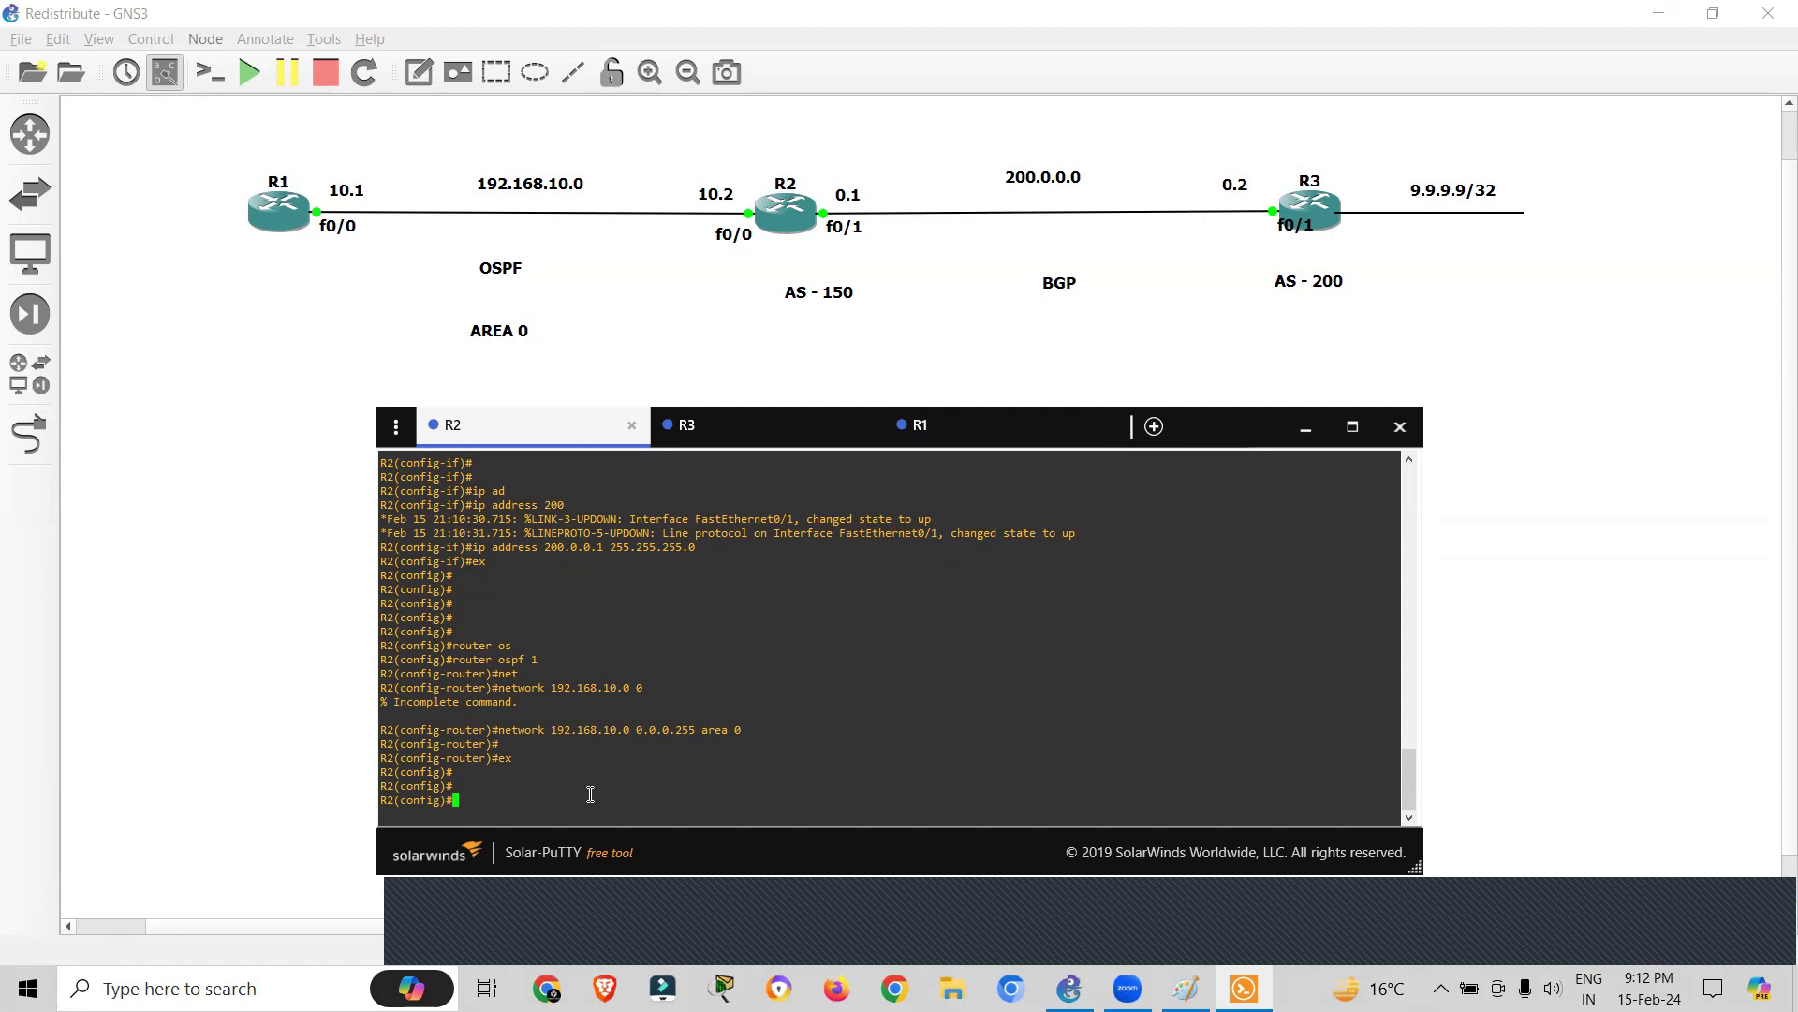
- Start the BGP process for AS 150 on R2
type("router bg")
key("Tab")
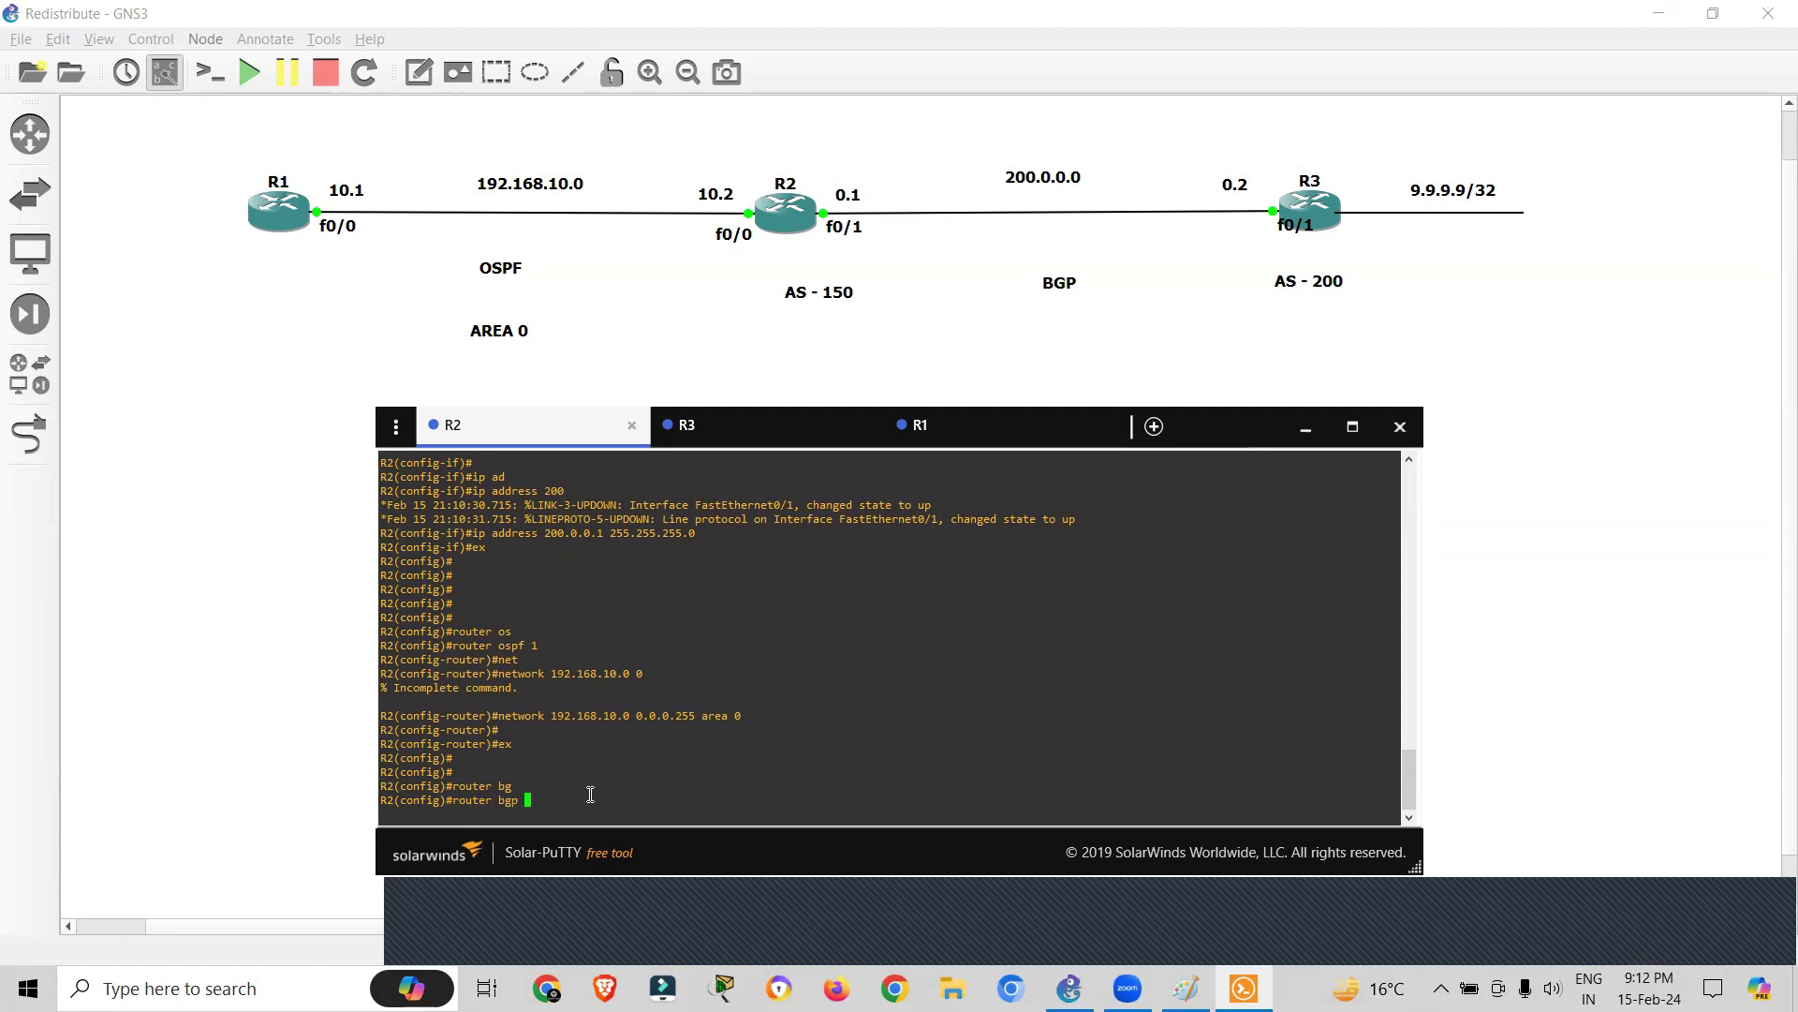
type("150")
key("Return")
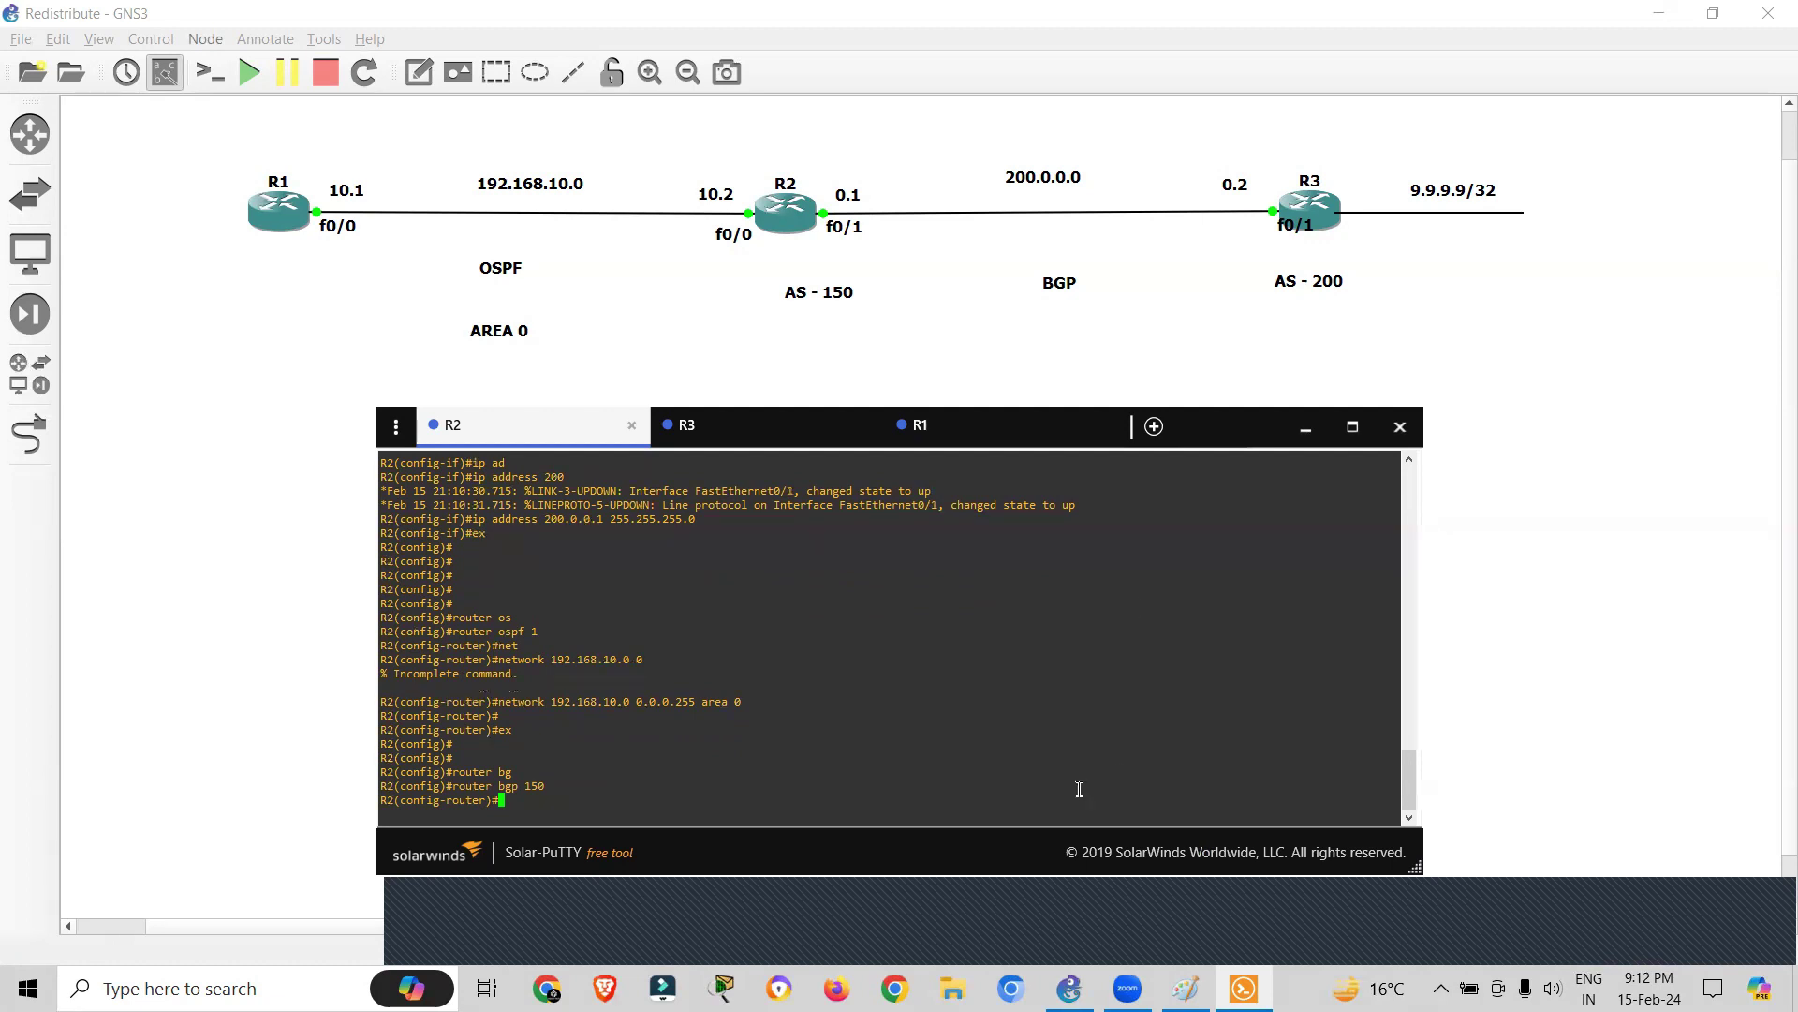
- Add 200.0.0.2 as R2's BGP neighbor with remote-as 200
left_click_drag(1202, 148, 1365, 336)
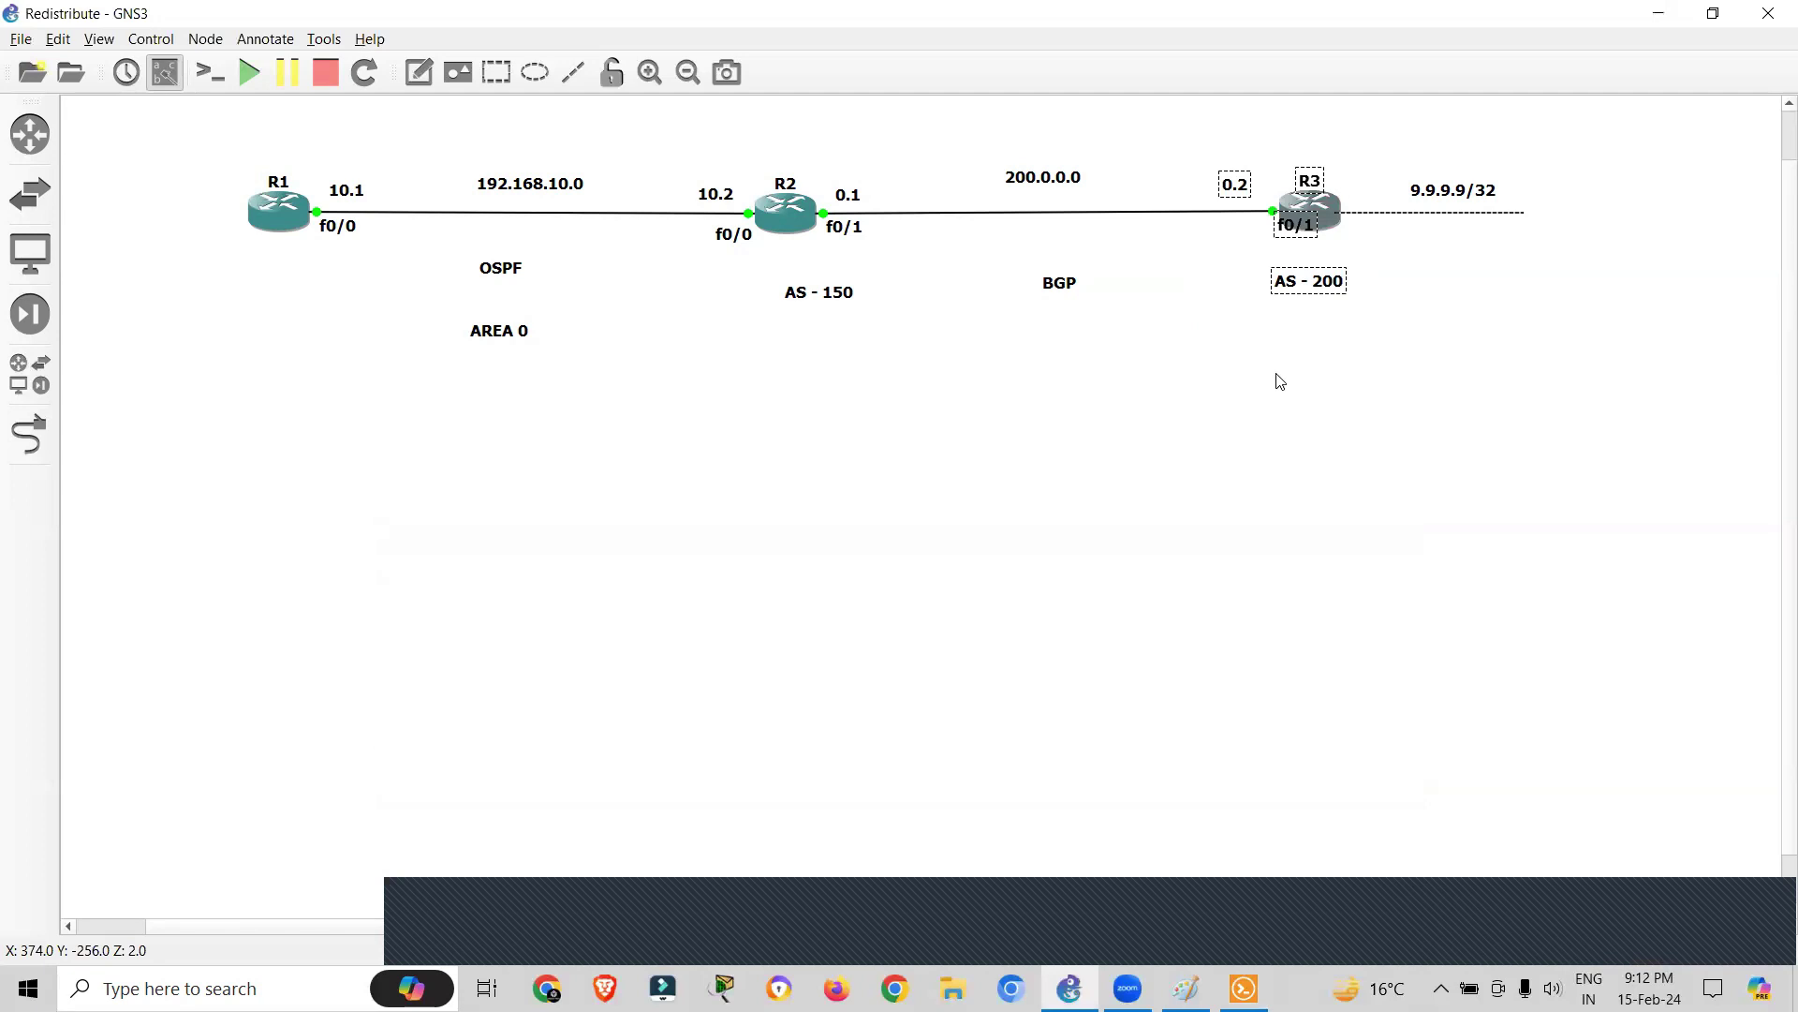
key("alt+Tab")
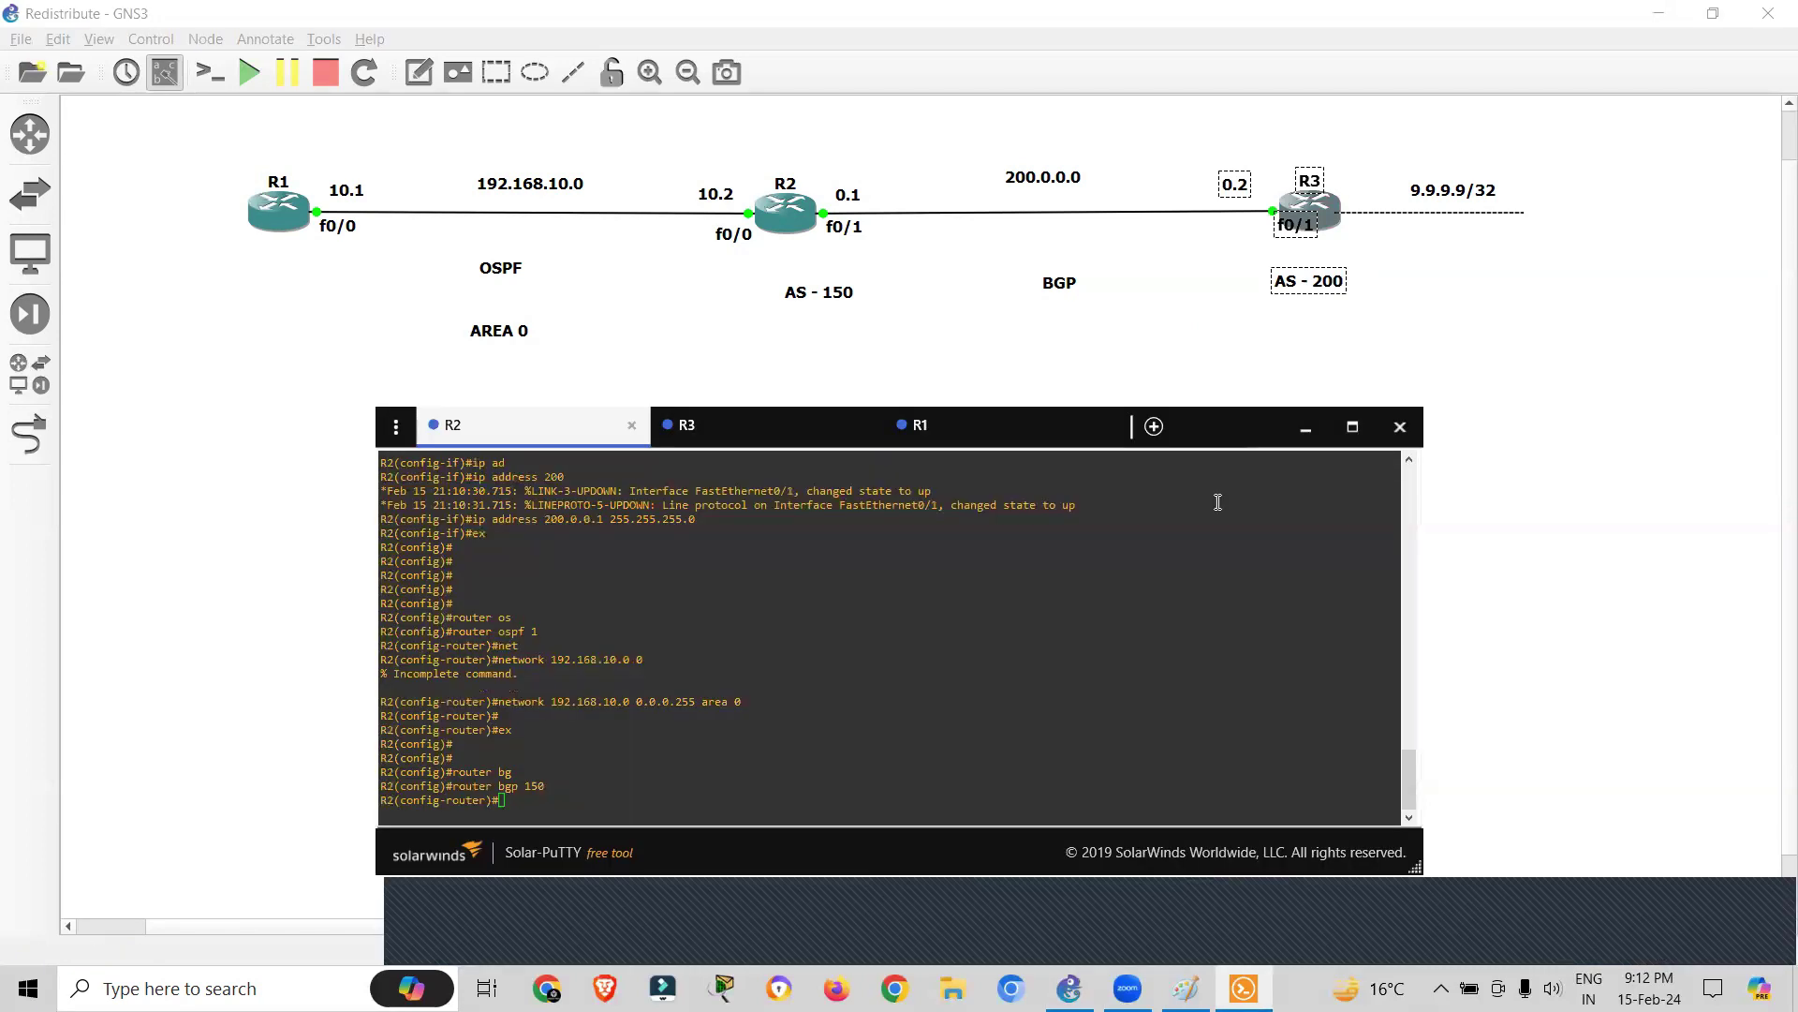
left_click(562, 804)
type("net")
key("Tab")
key("BackSpace")
key("BackSpace")
key("BackSpace")
key("BackSpace")
key("BackSpace")
key("BackSpace")
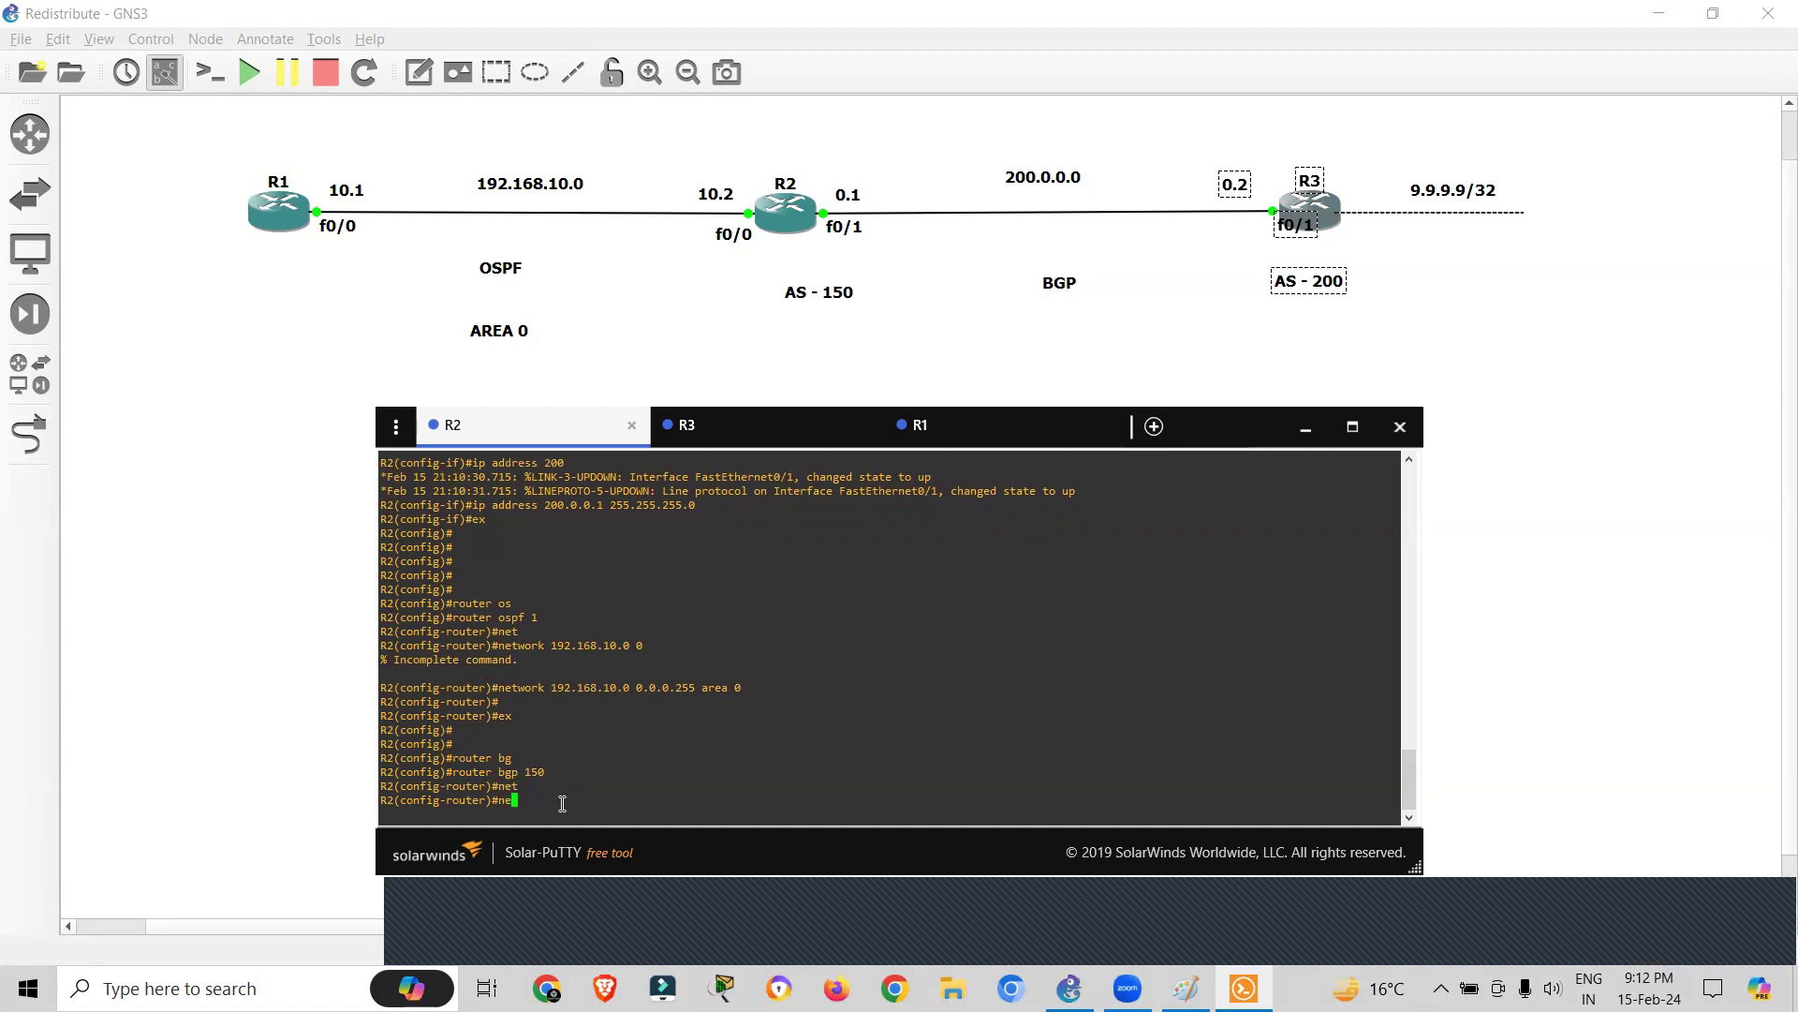
type("i")
key("Tab")
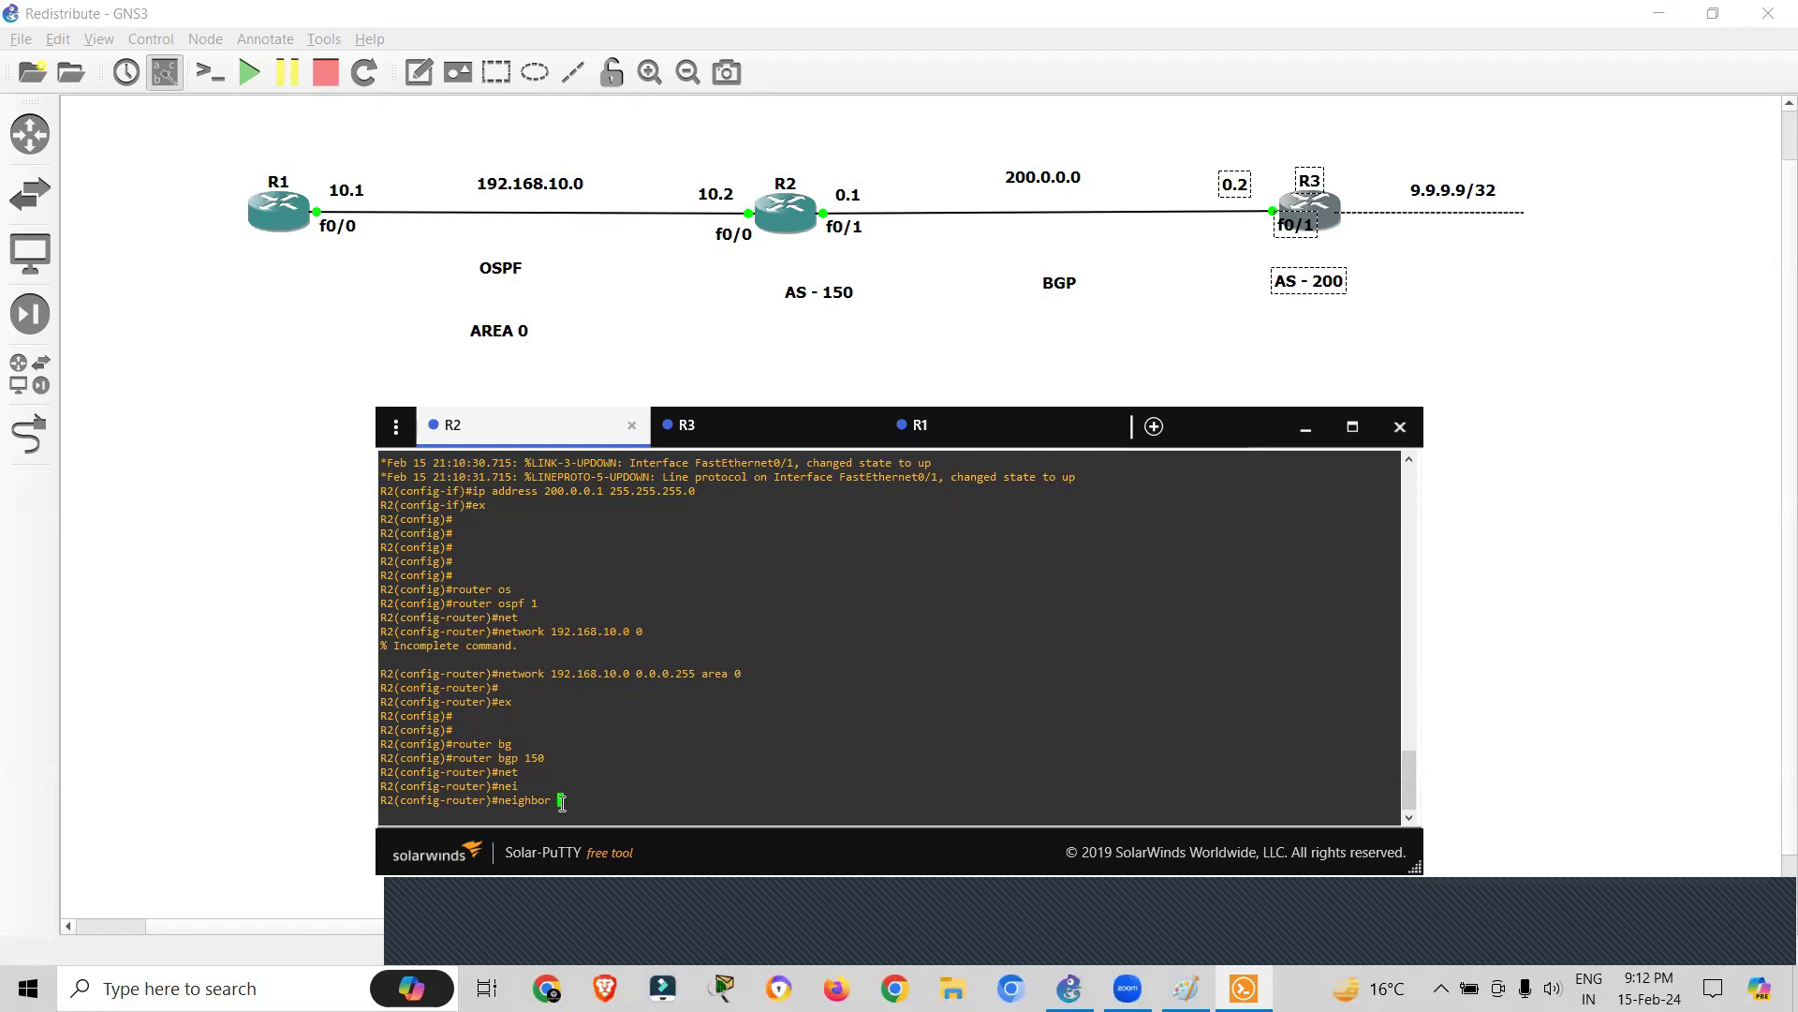
type("200.0.0.2 ")
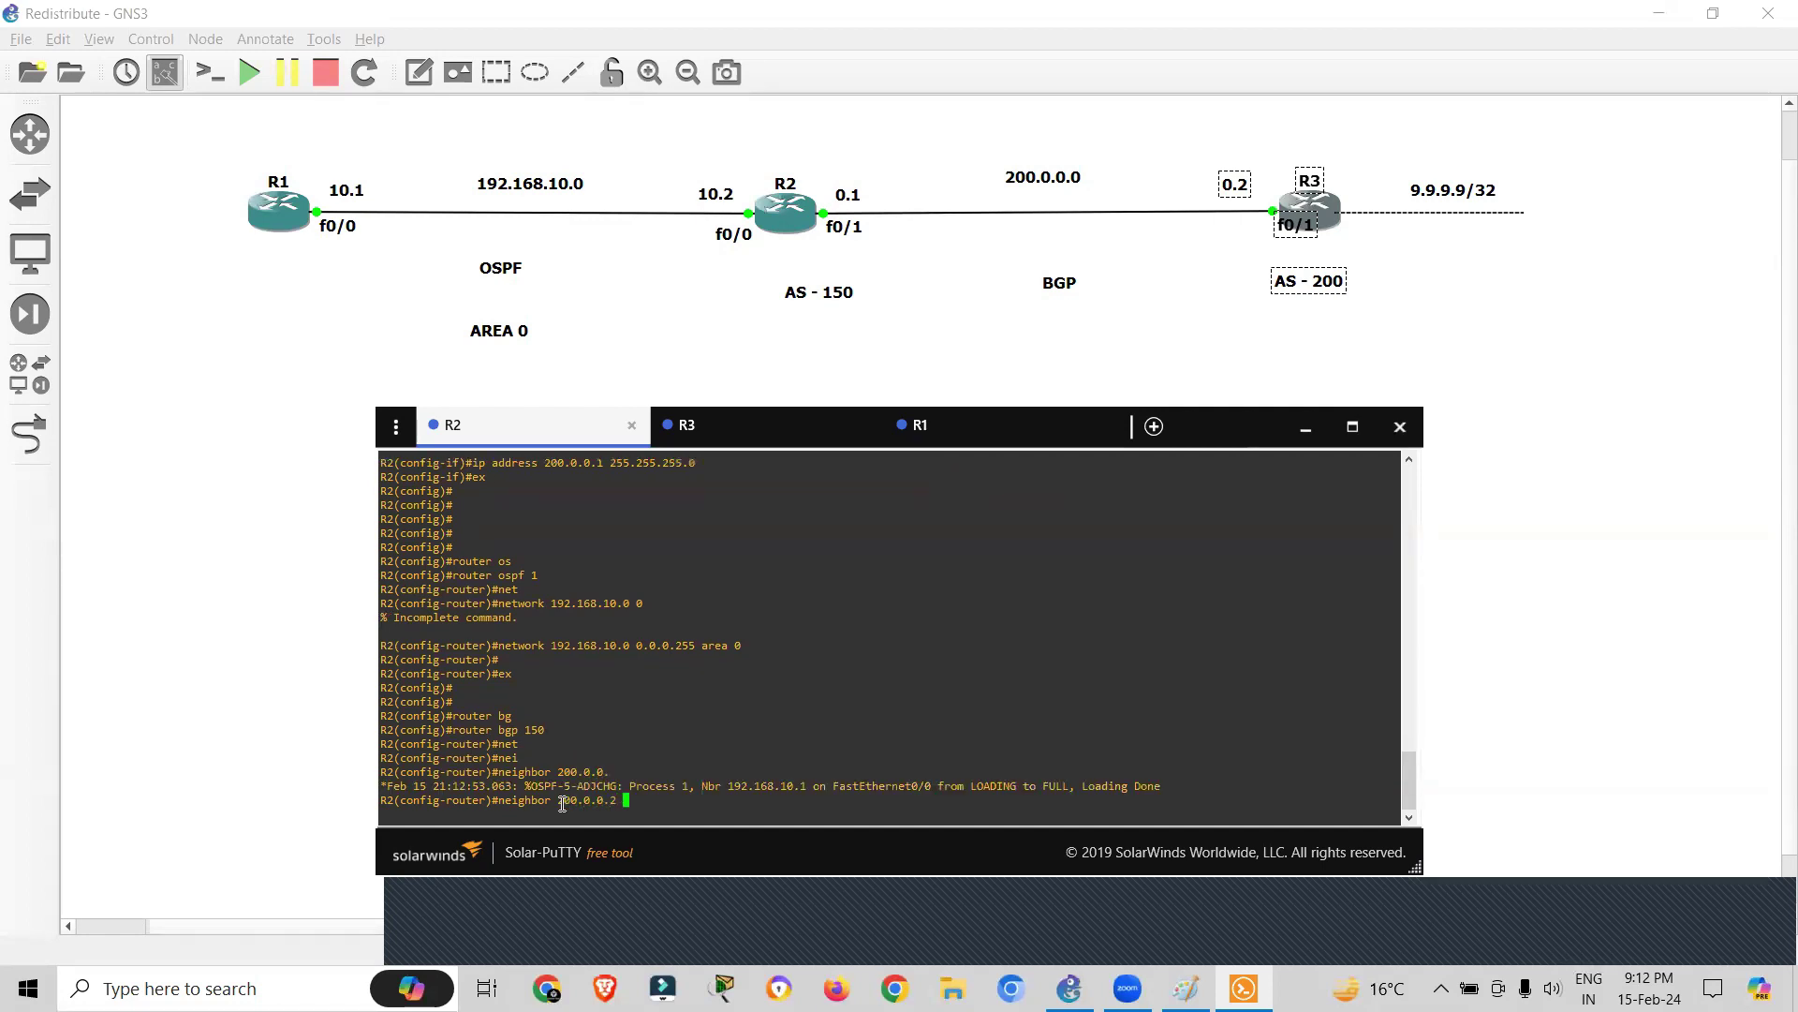
type("re")
key("Tab")
type("mo")
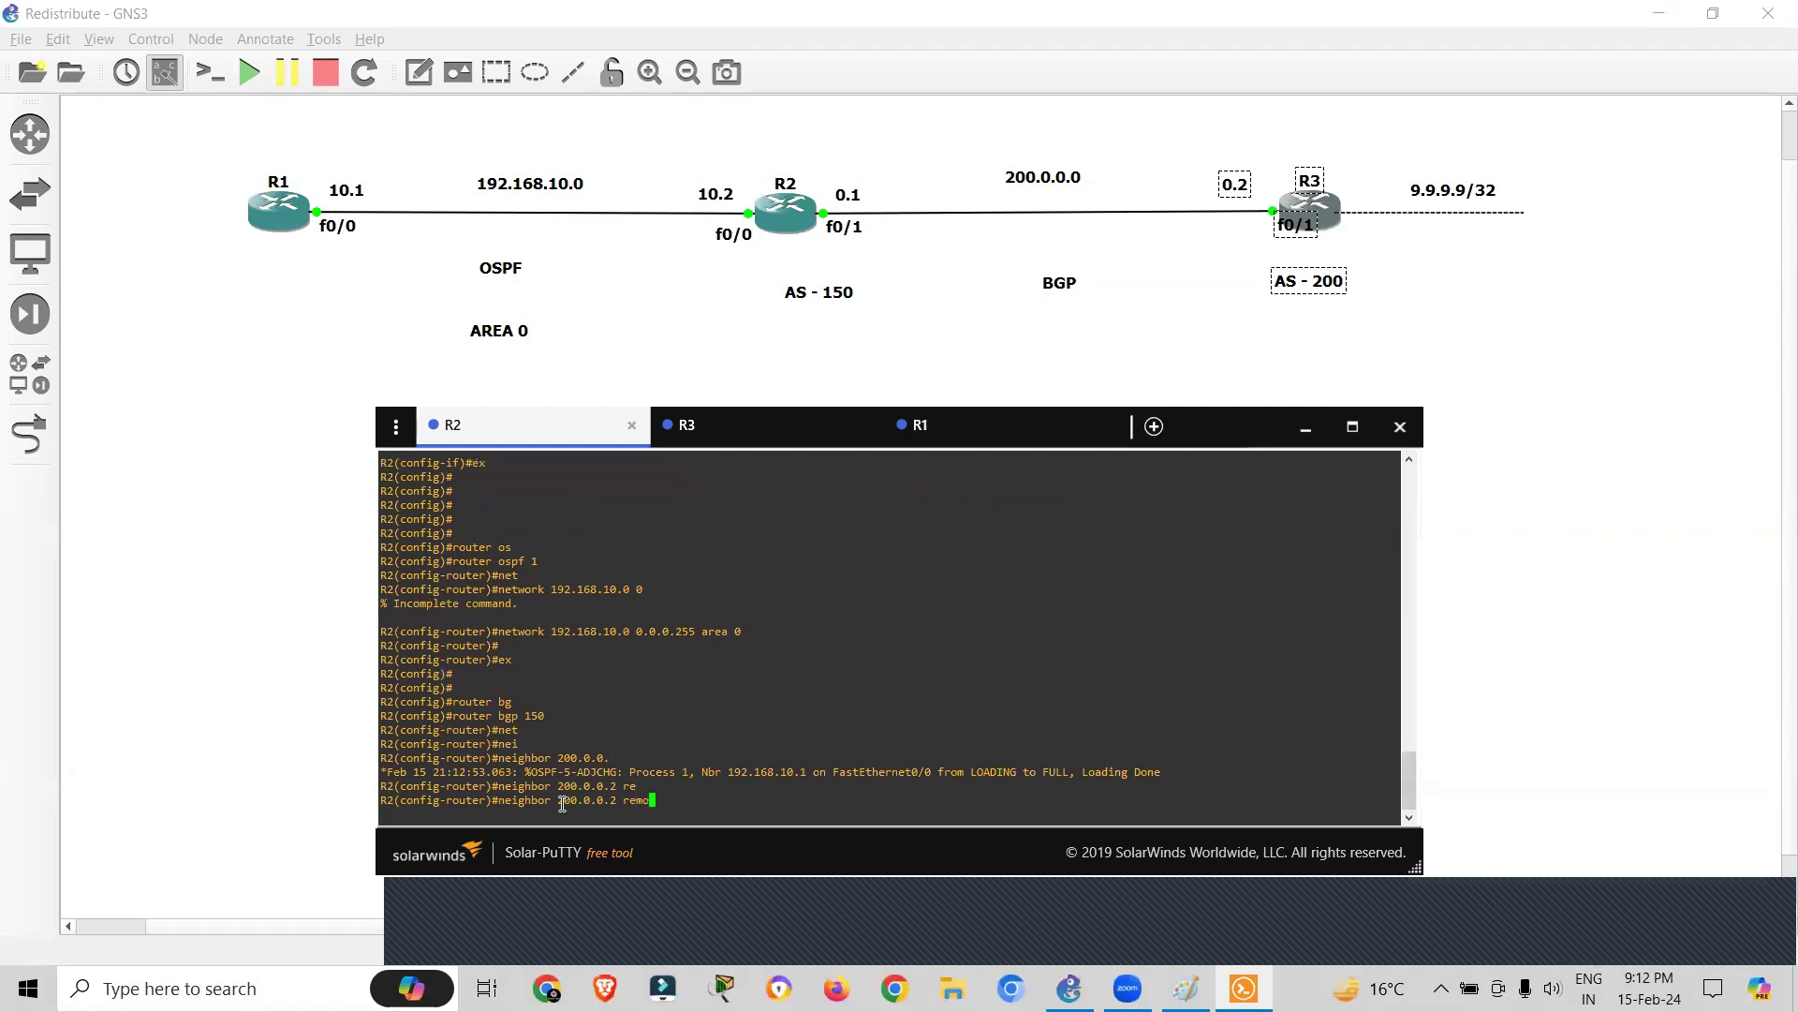
key("Tab")
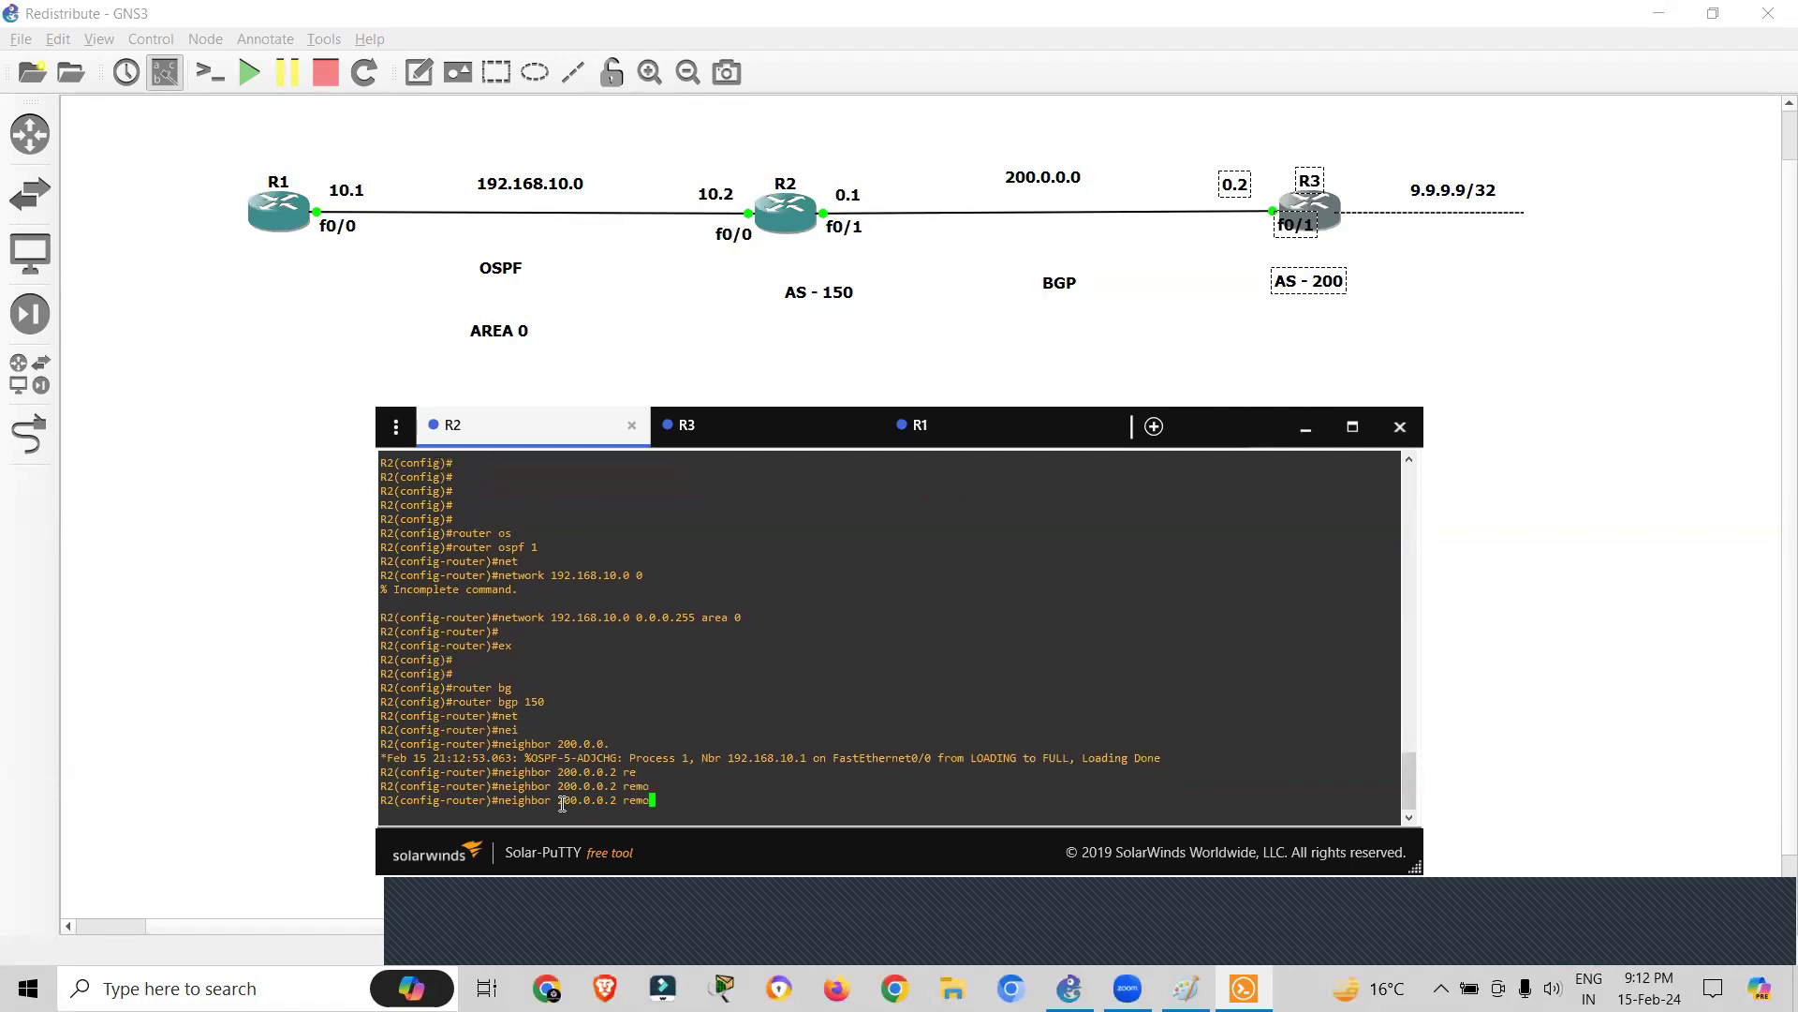
type("t")
key("Tab")
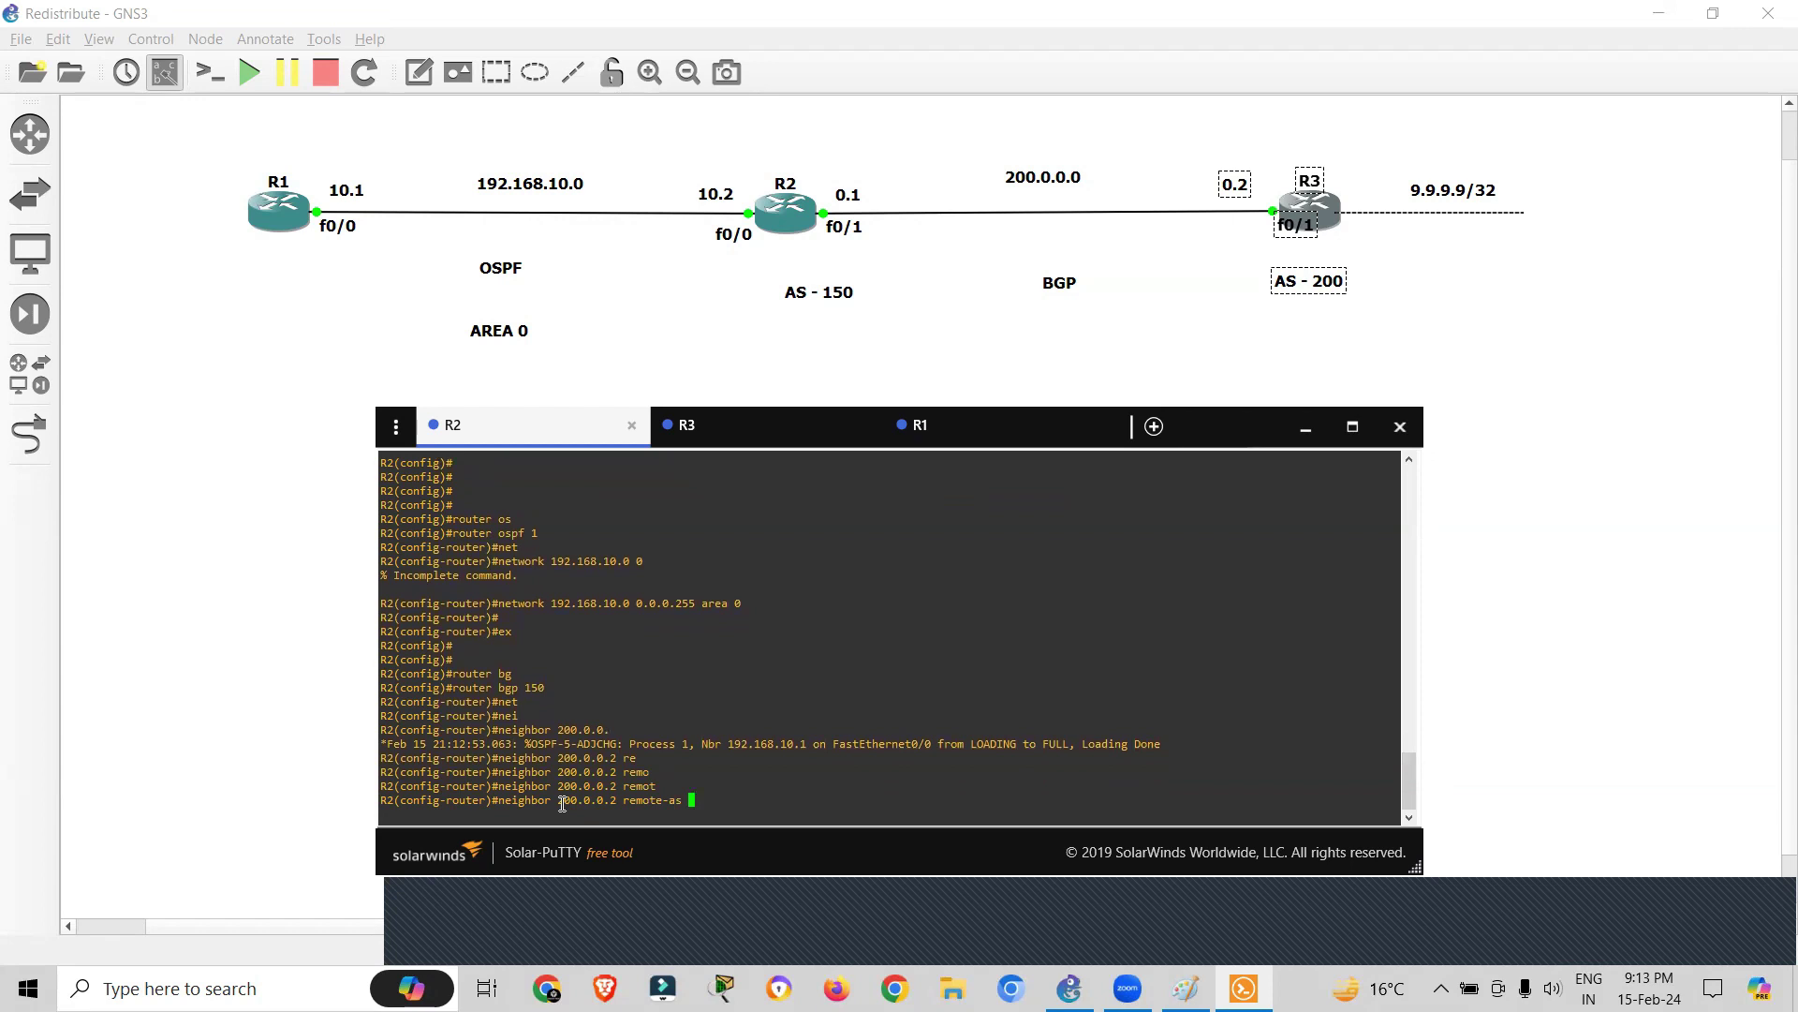
type("200")
key("Return")
key("Return")
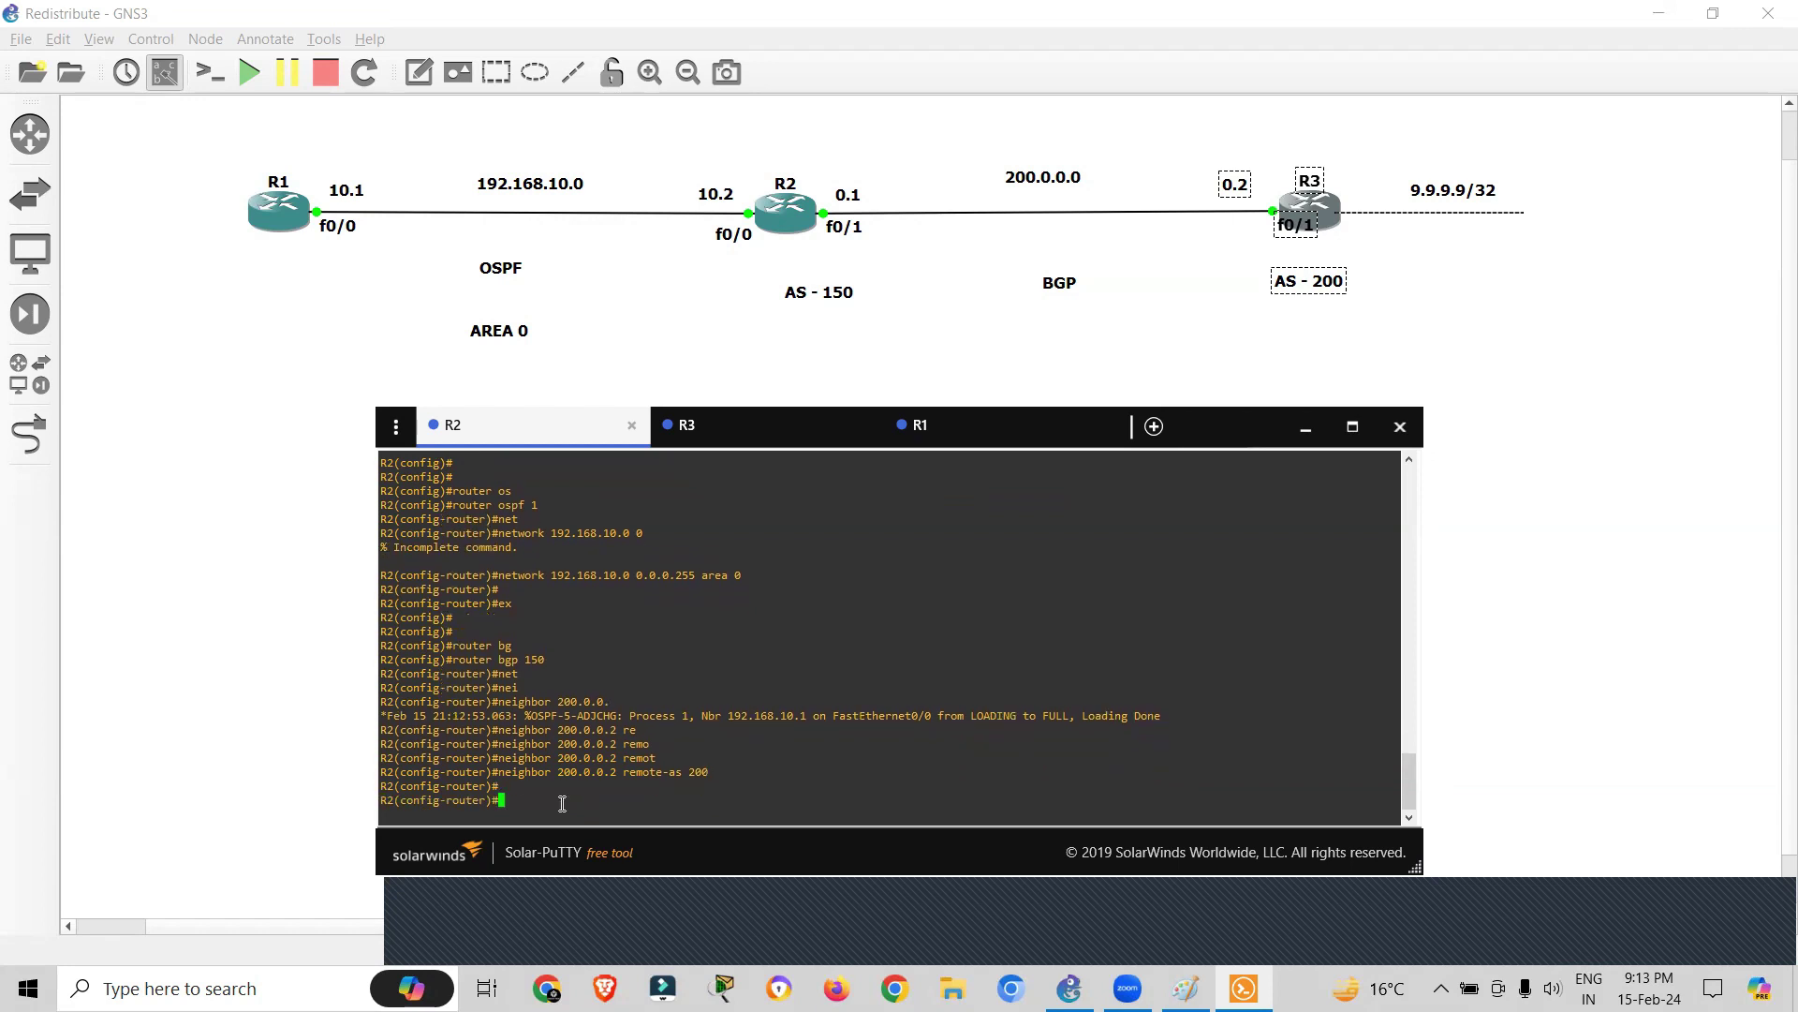
- Advertise network 200.0.0.0 mask 255.255.255.0 in R2's BGP, then exit router configuration
left_click(1240, 337)
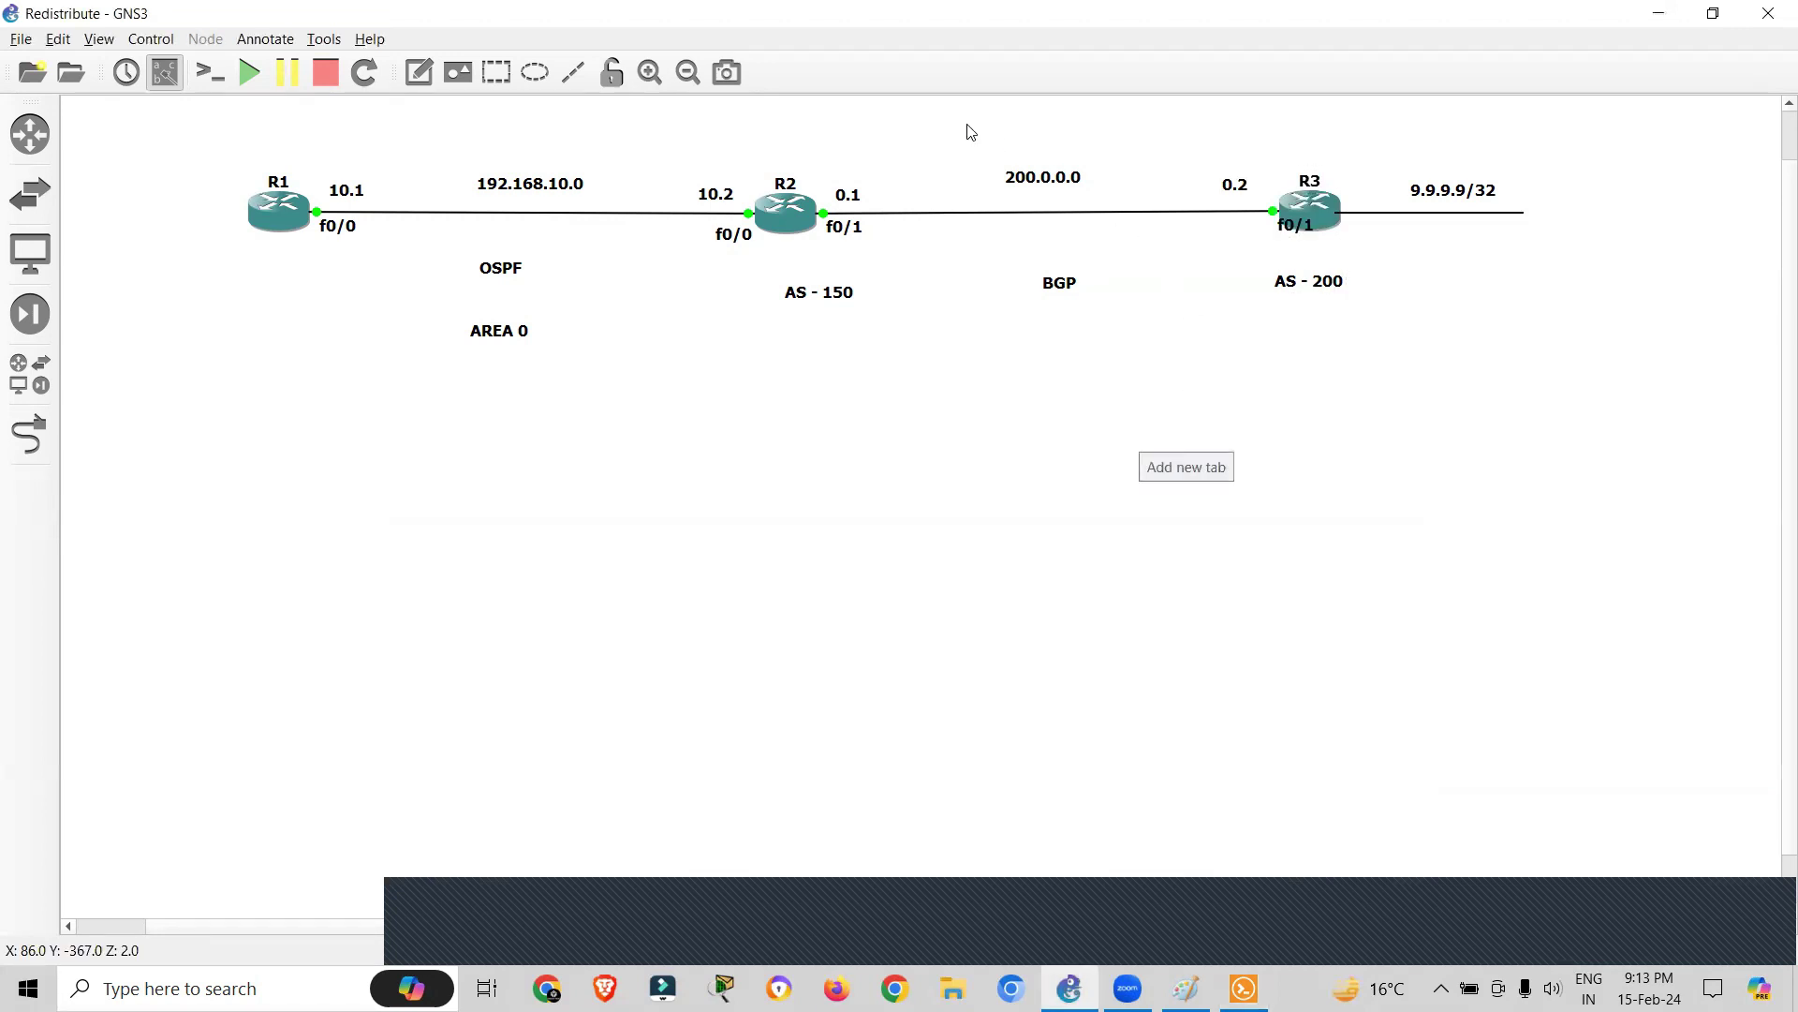
left_click_drag(956, 130, 1116, 257)
left_click(1028, 347)
left_click_drag(967, 142, 1124, 274)
key("alt+Tab")
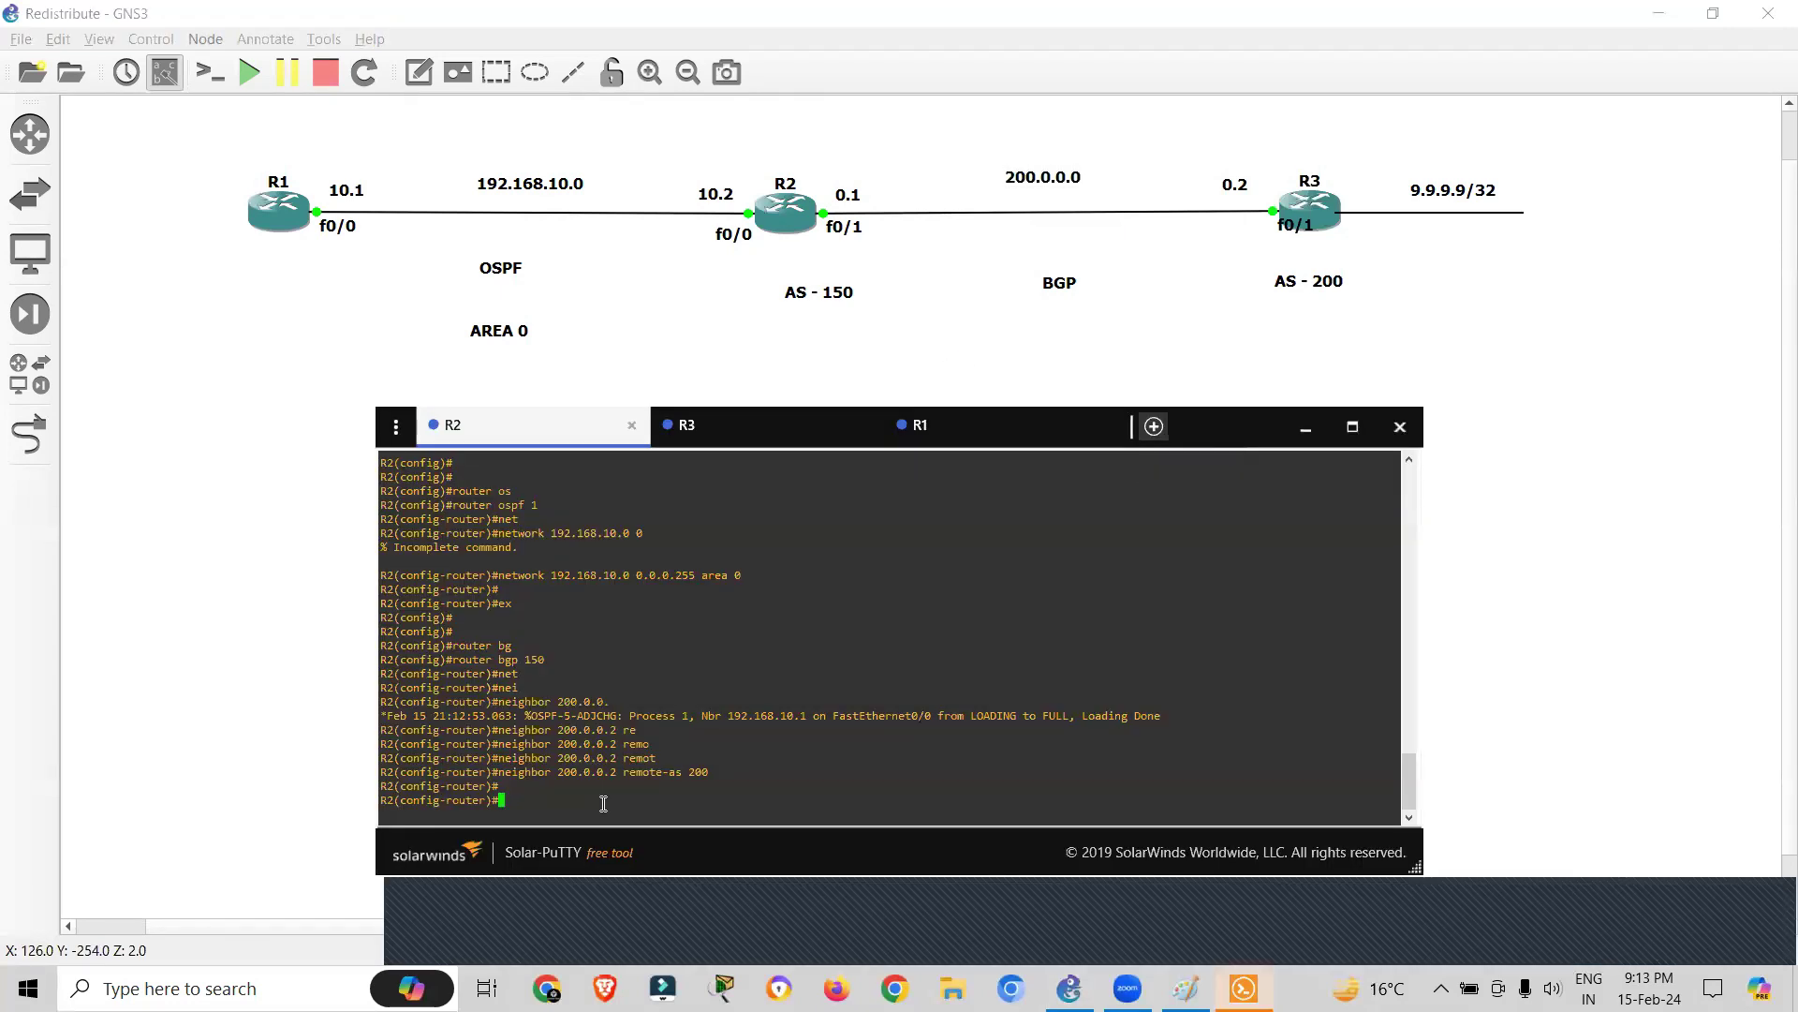
type("m")
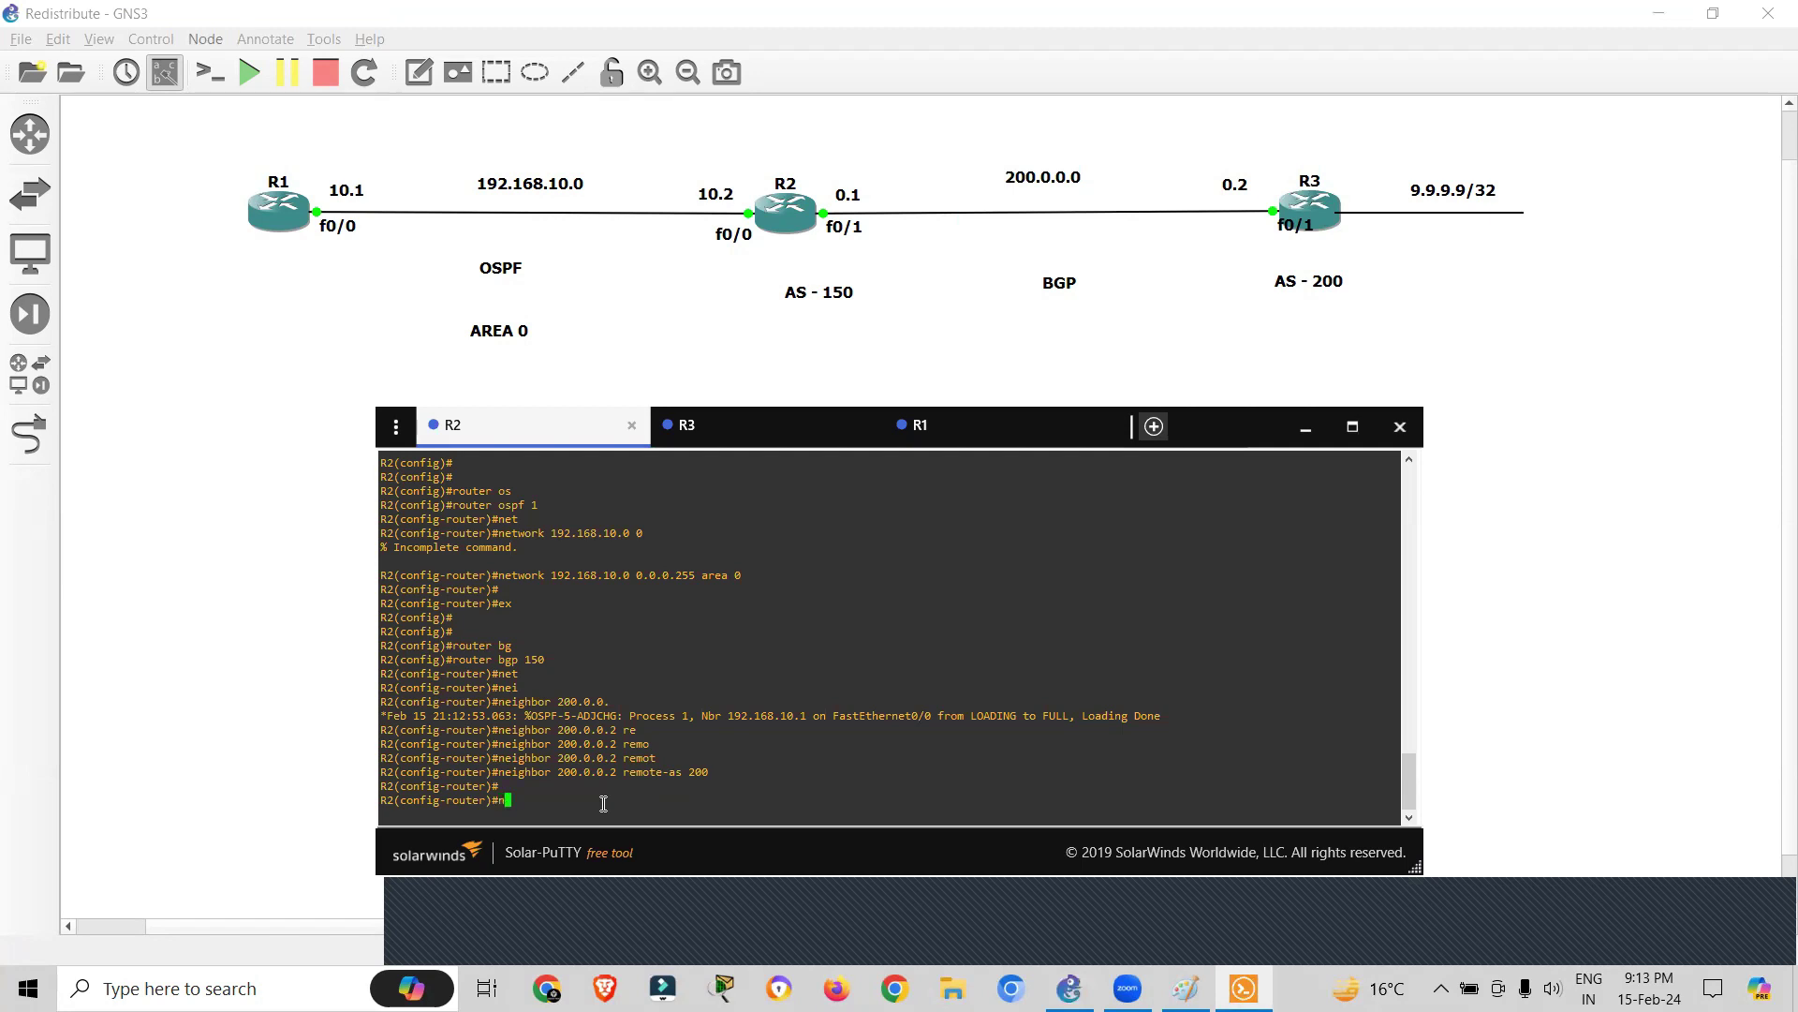
type("et")
key("Tab")
type("200.0")
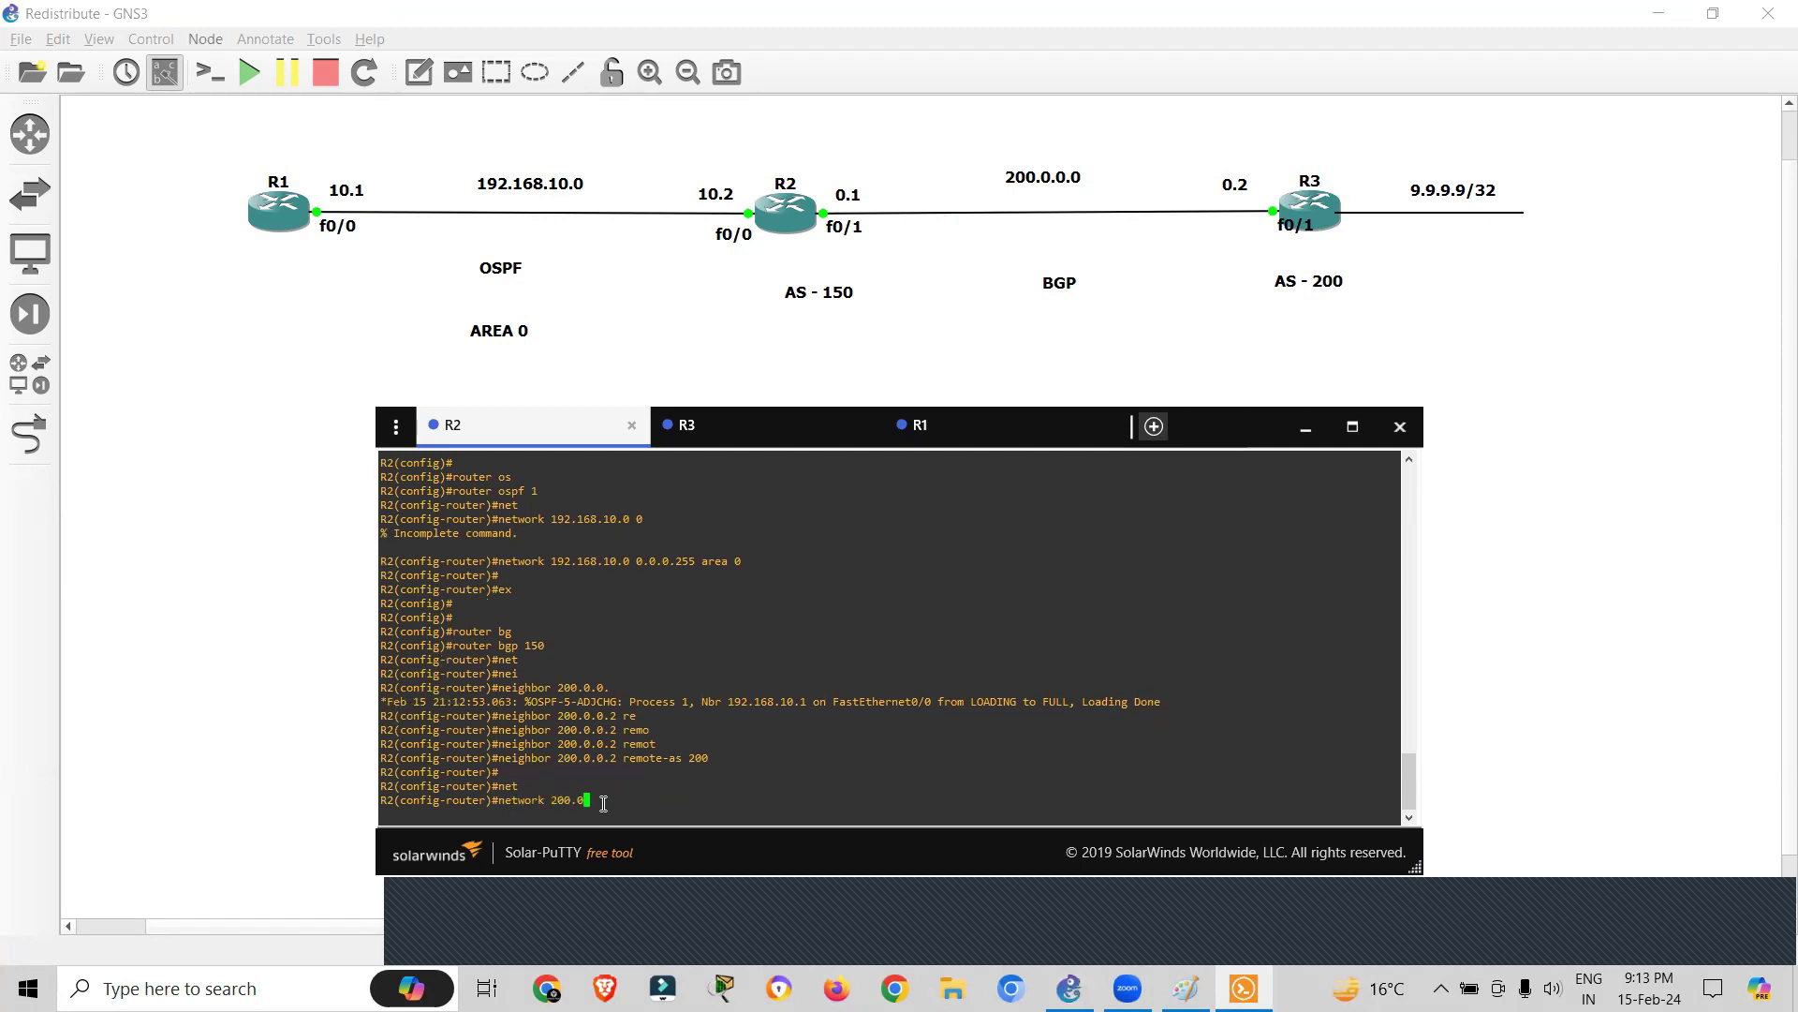
type(".0.0 ma")
key("Tab")
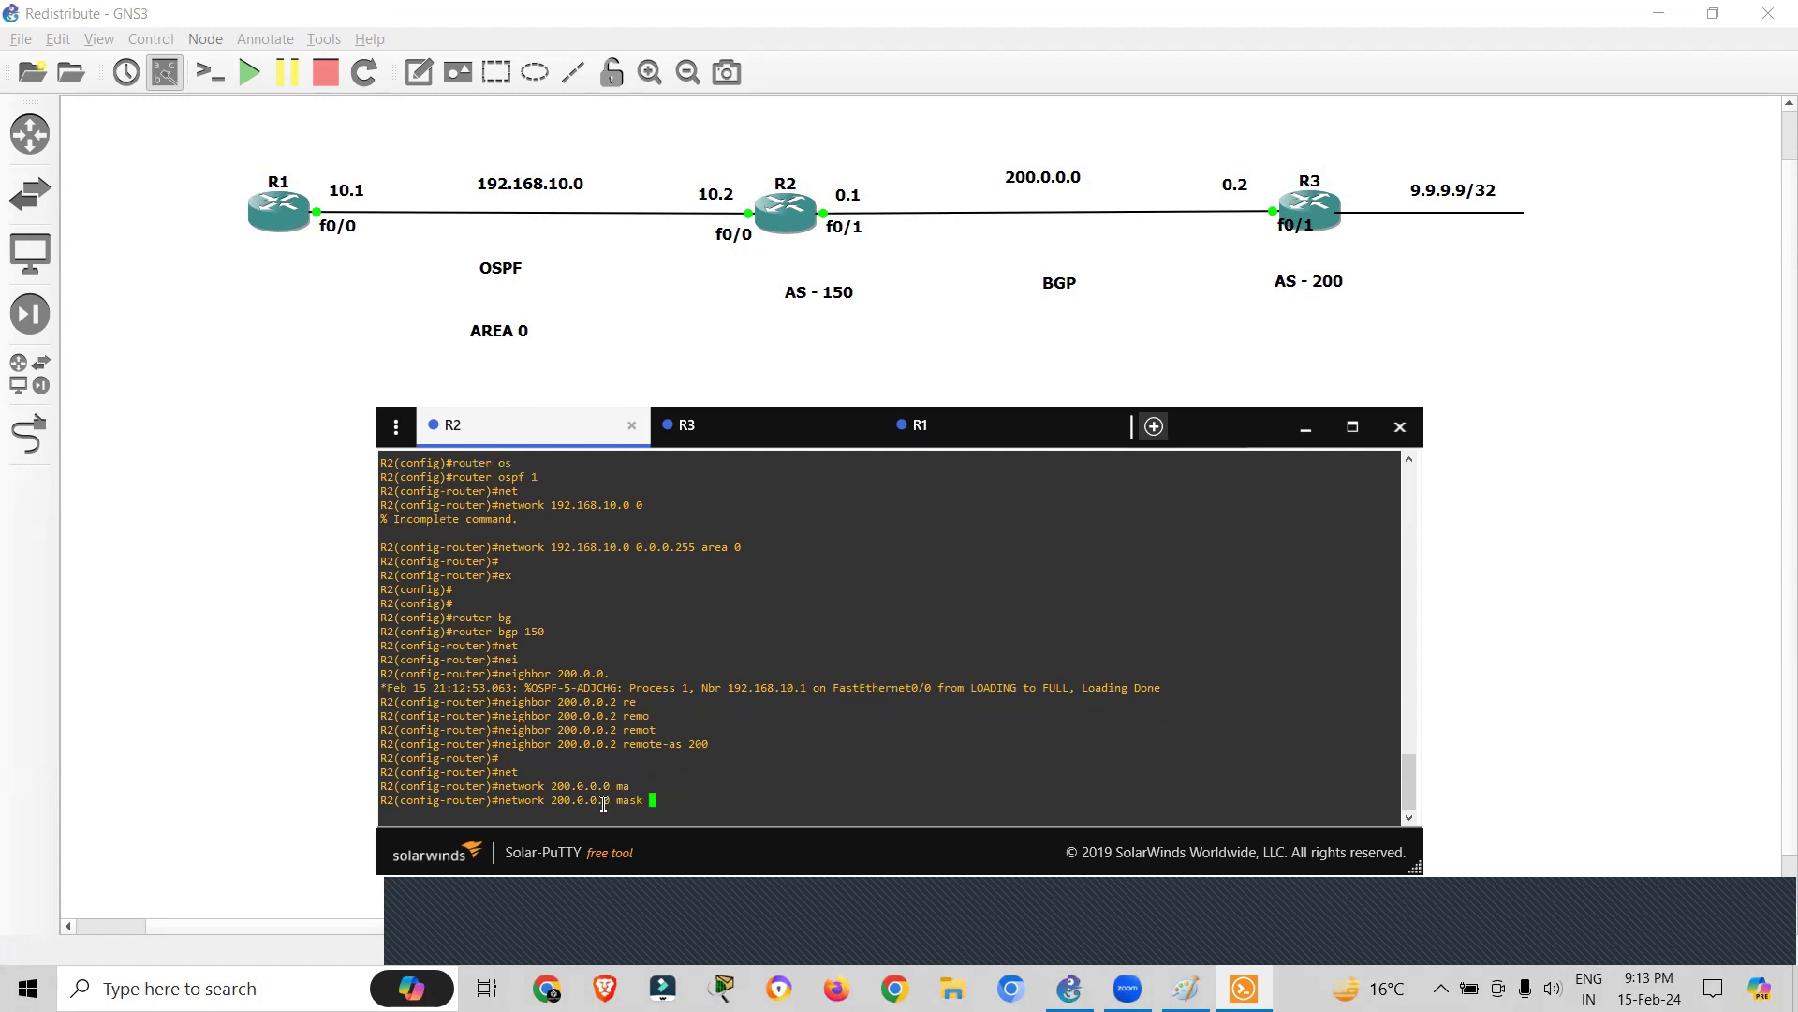
type("255.255.255.0")
key("Return")
key("Return")
type("ex")
key("Return")
key("Return")
key("Return")
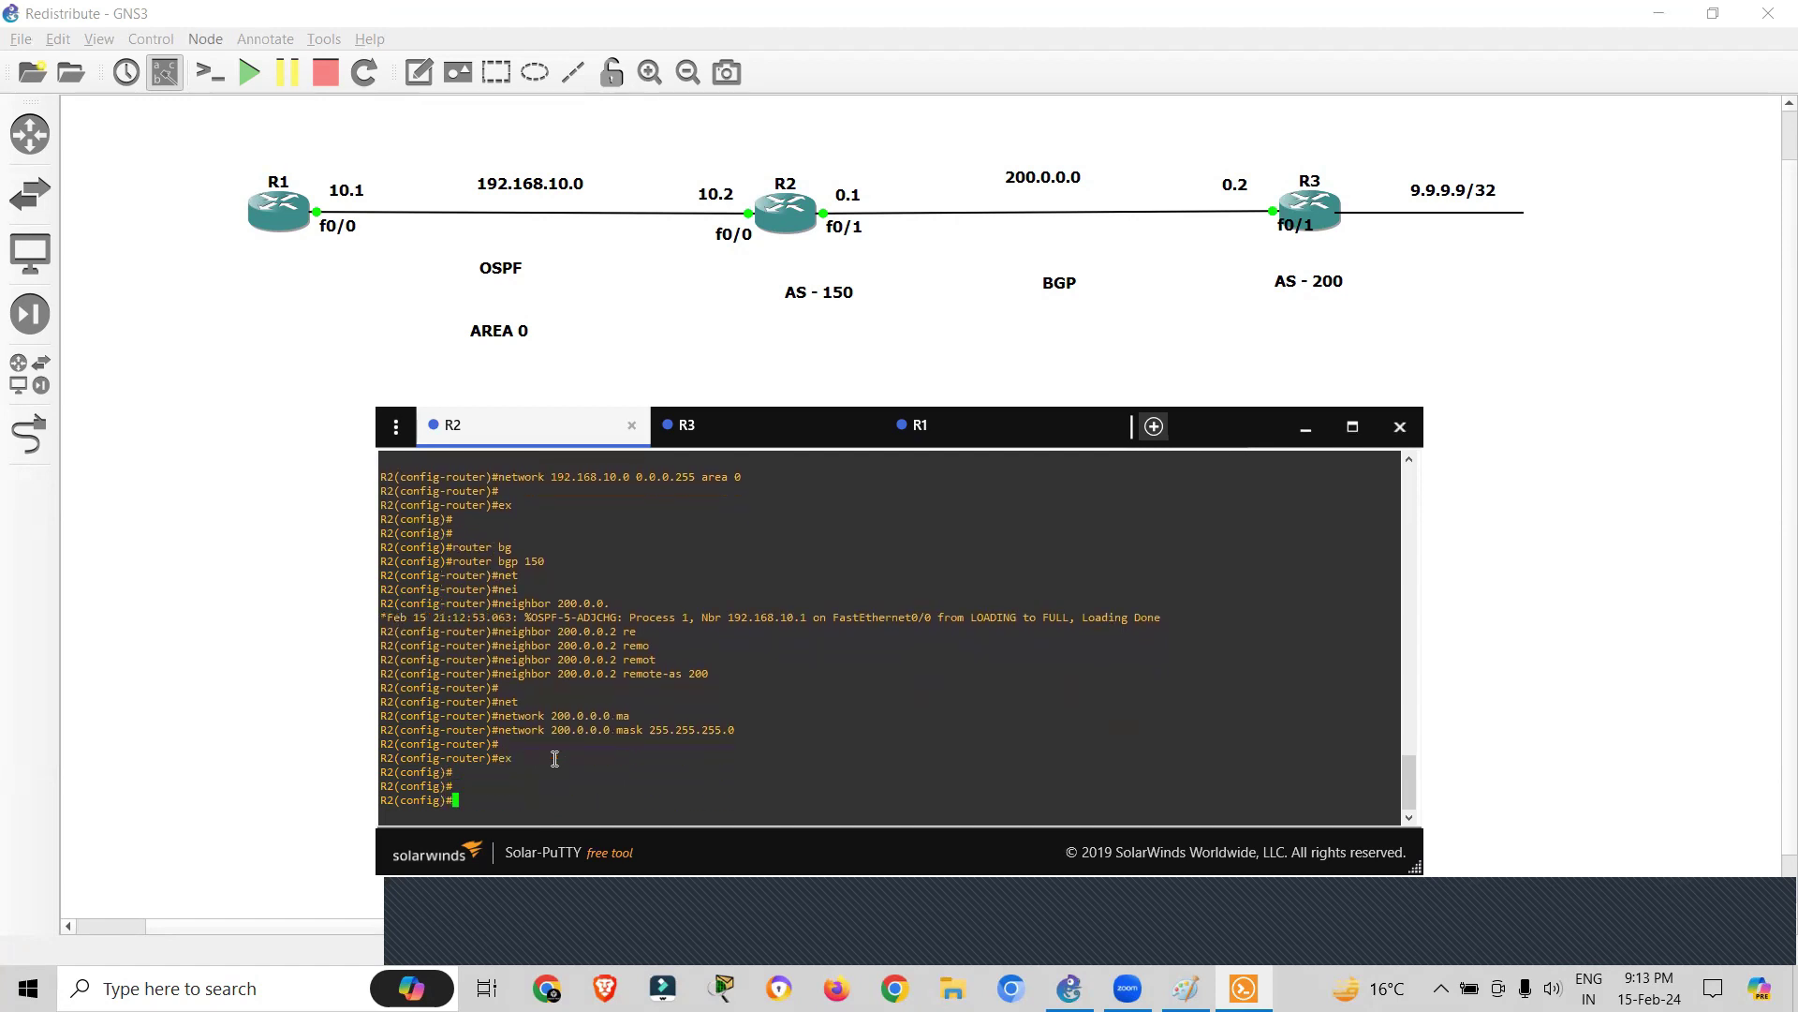
- Start the BGP process for AS 200 on R3
left_click(752, 434)
key("Return")
key("Return")
key("Return")
type("router bg")
key("Tab")
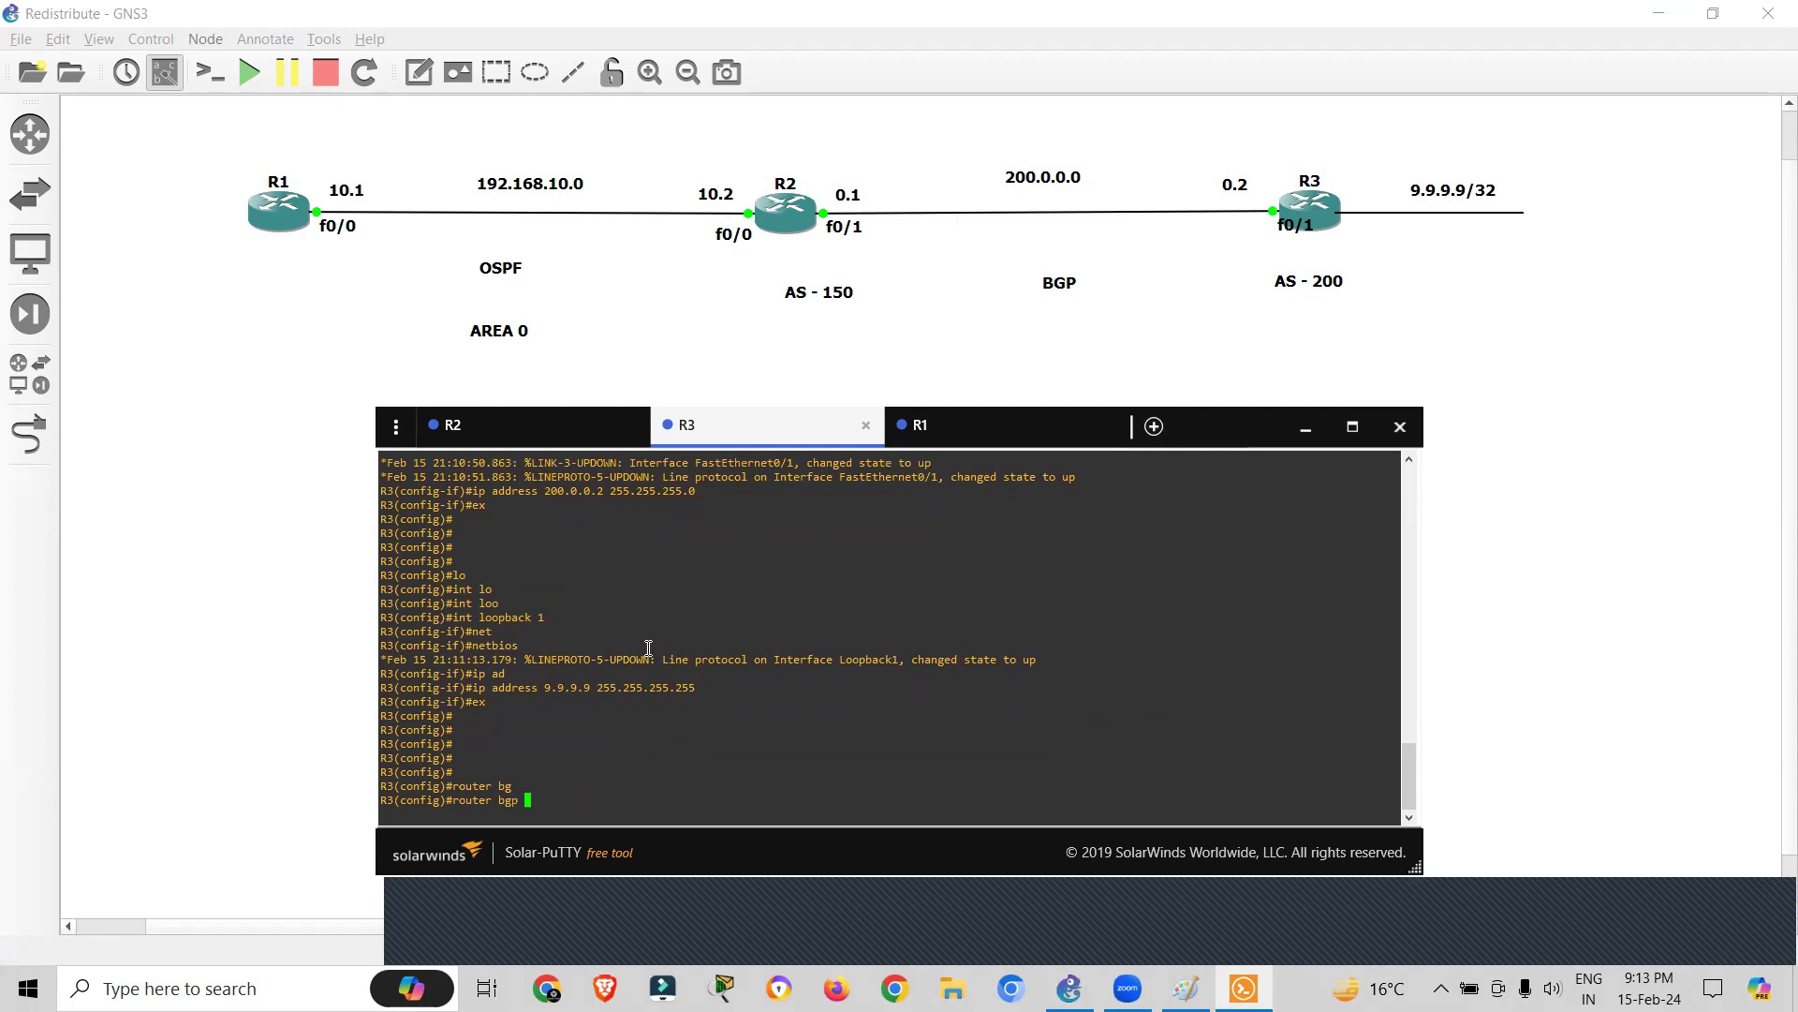
type("200")
key("Return")
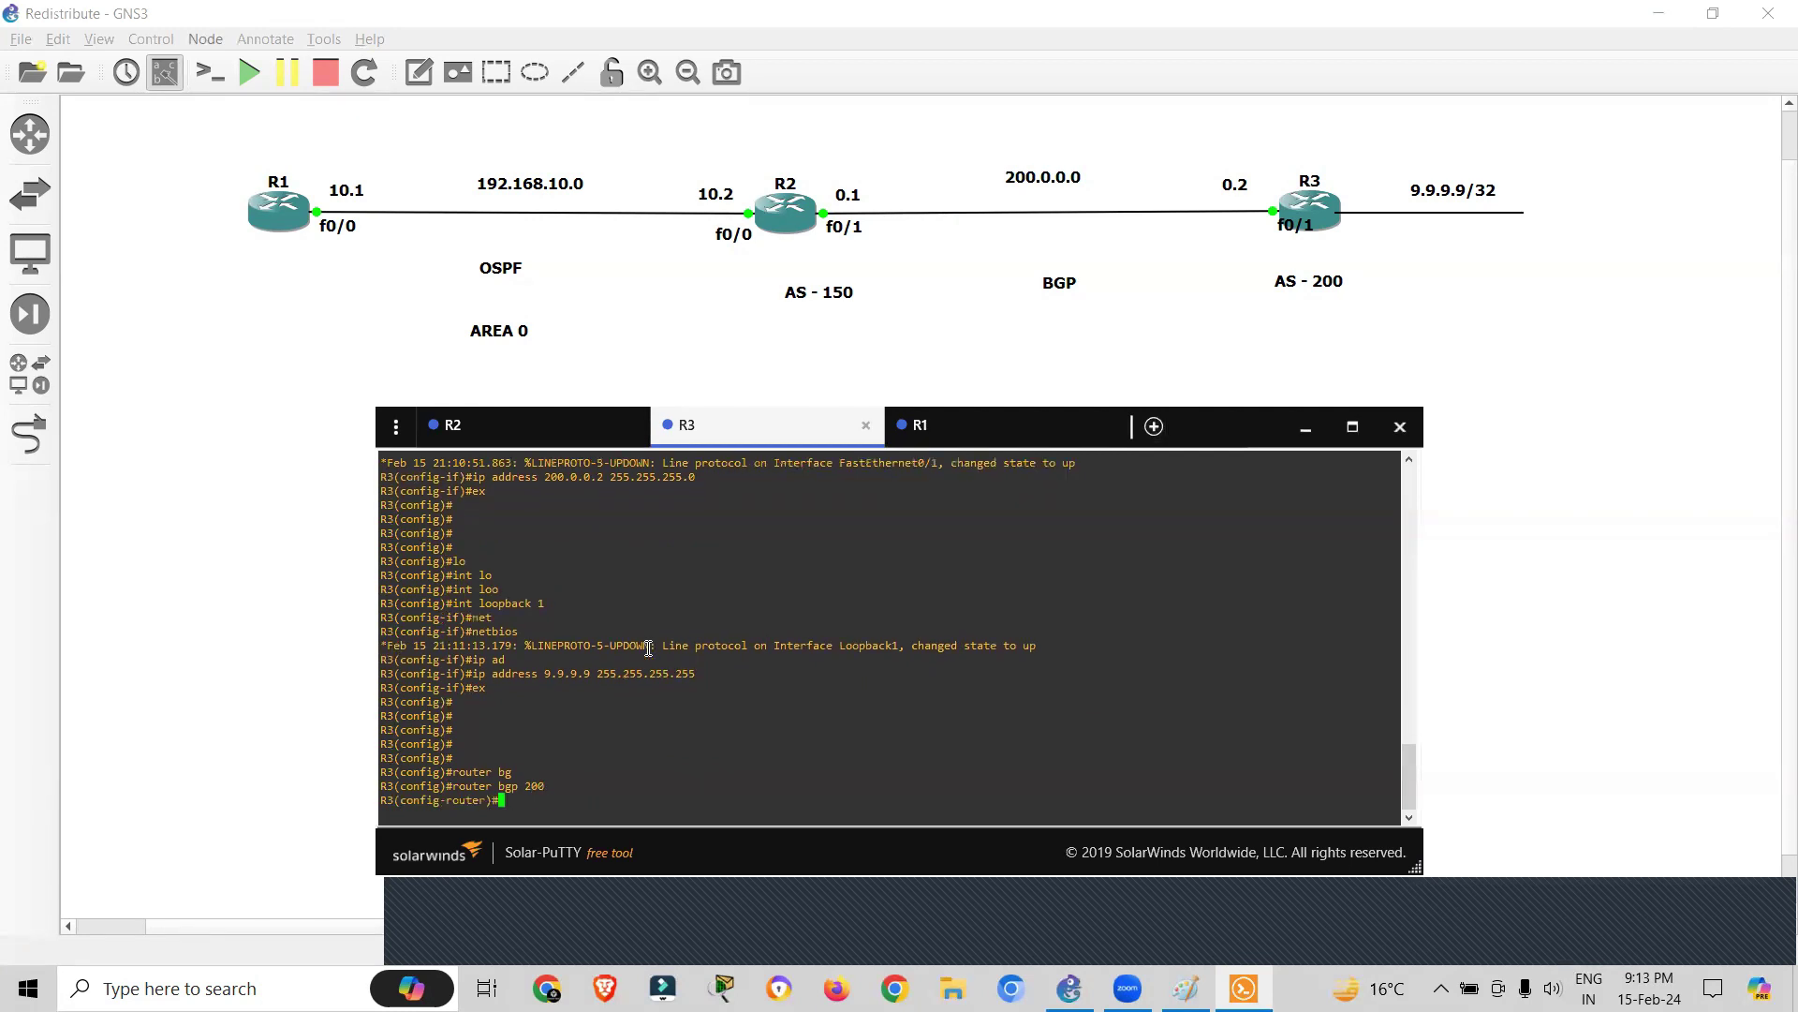
- Add 200.0.0.1 as R3's BGP neighbor with remote-as 150
type("nei")
key("Tab")
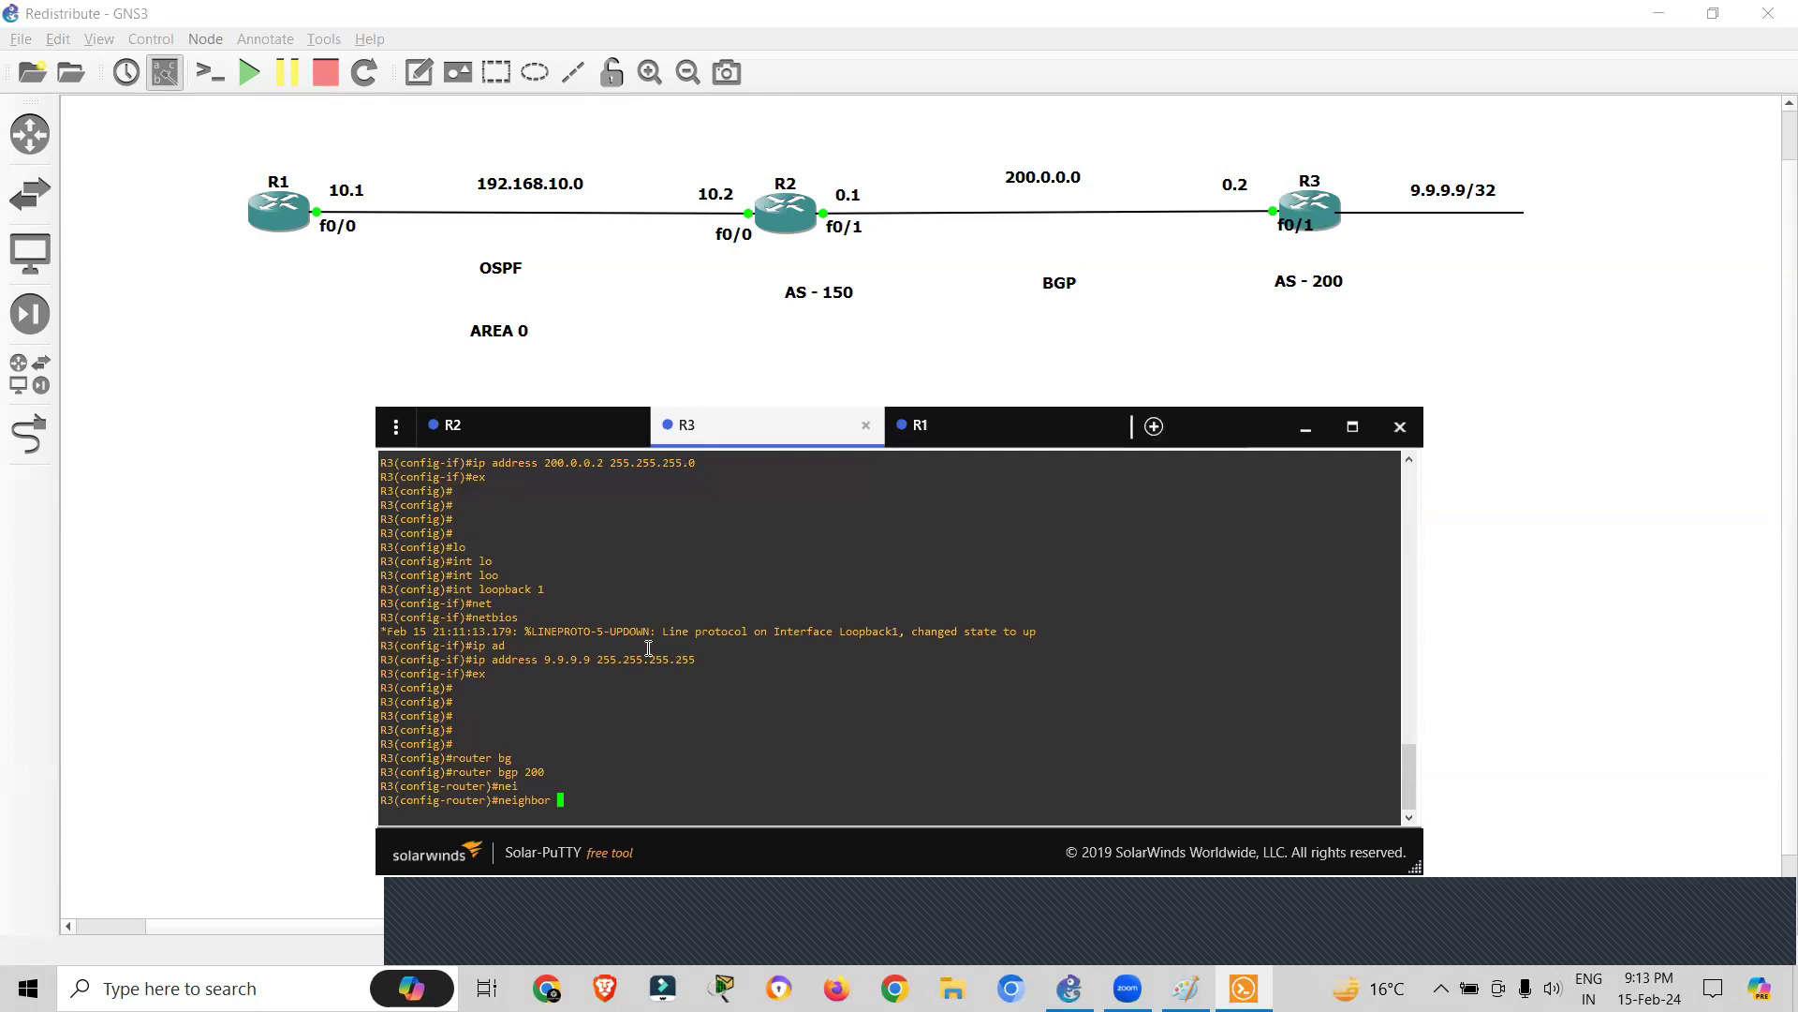
type("200.0.0.1 re")
key("Tab")
type("mot")
key("Tab")
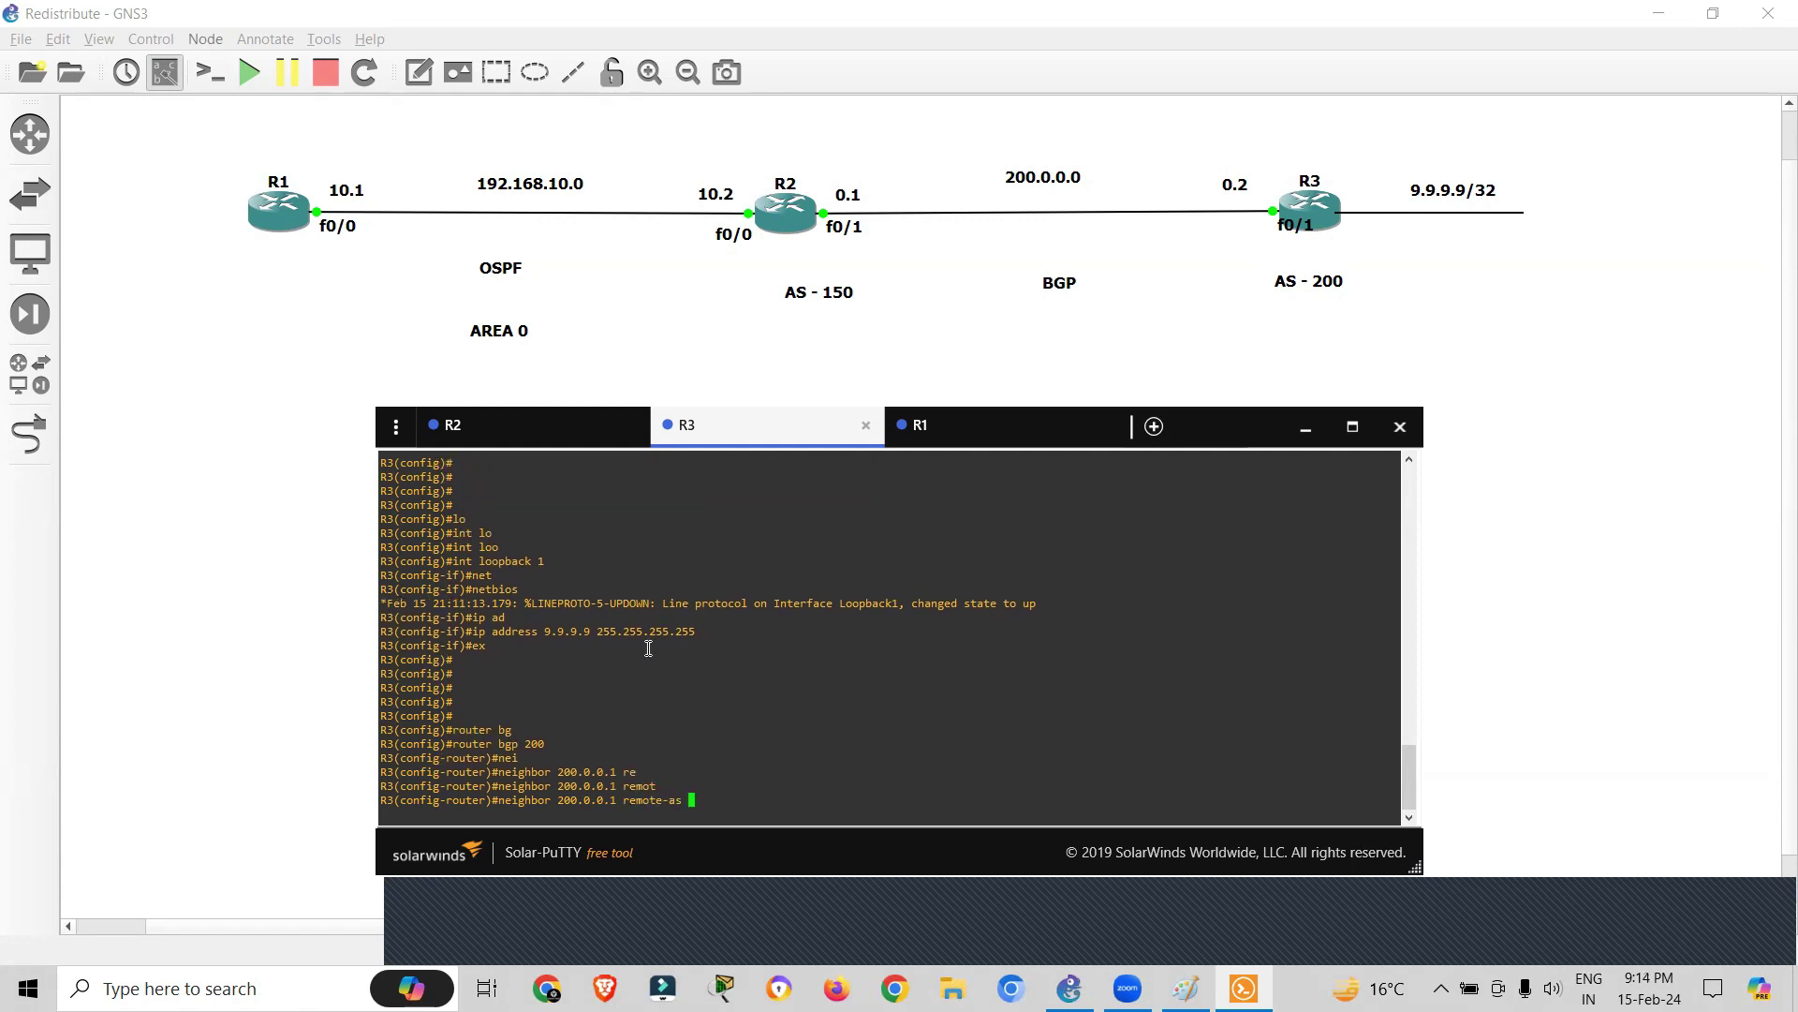
type("150")
key("Return")
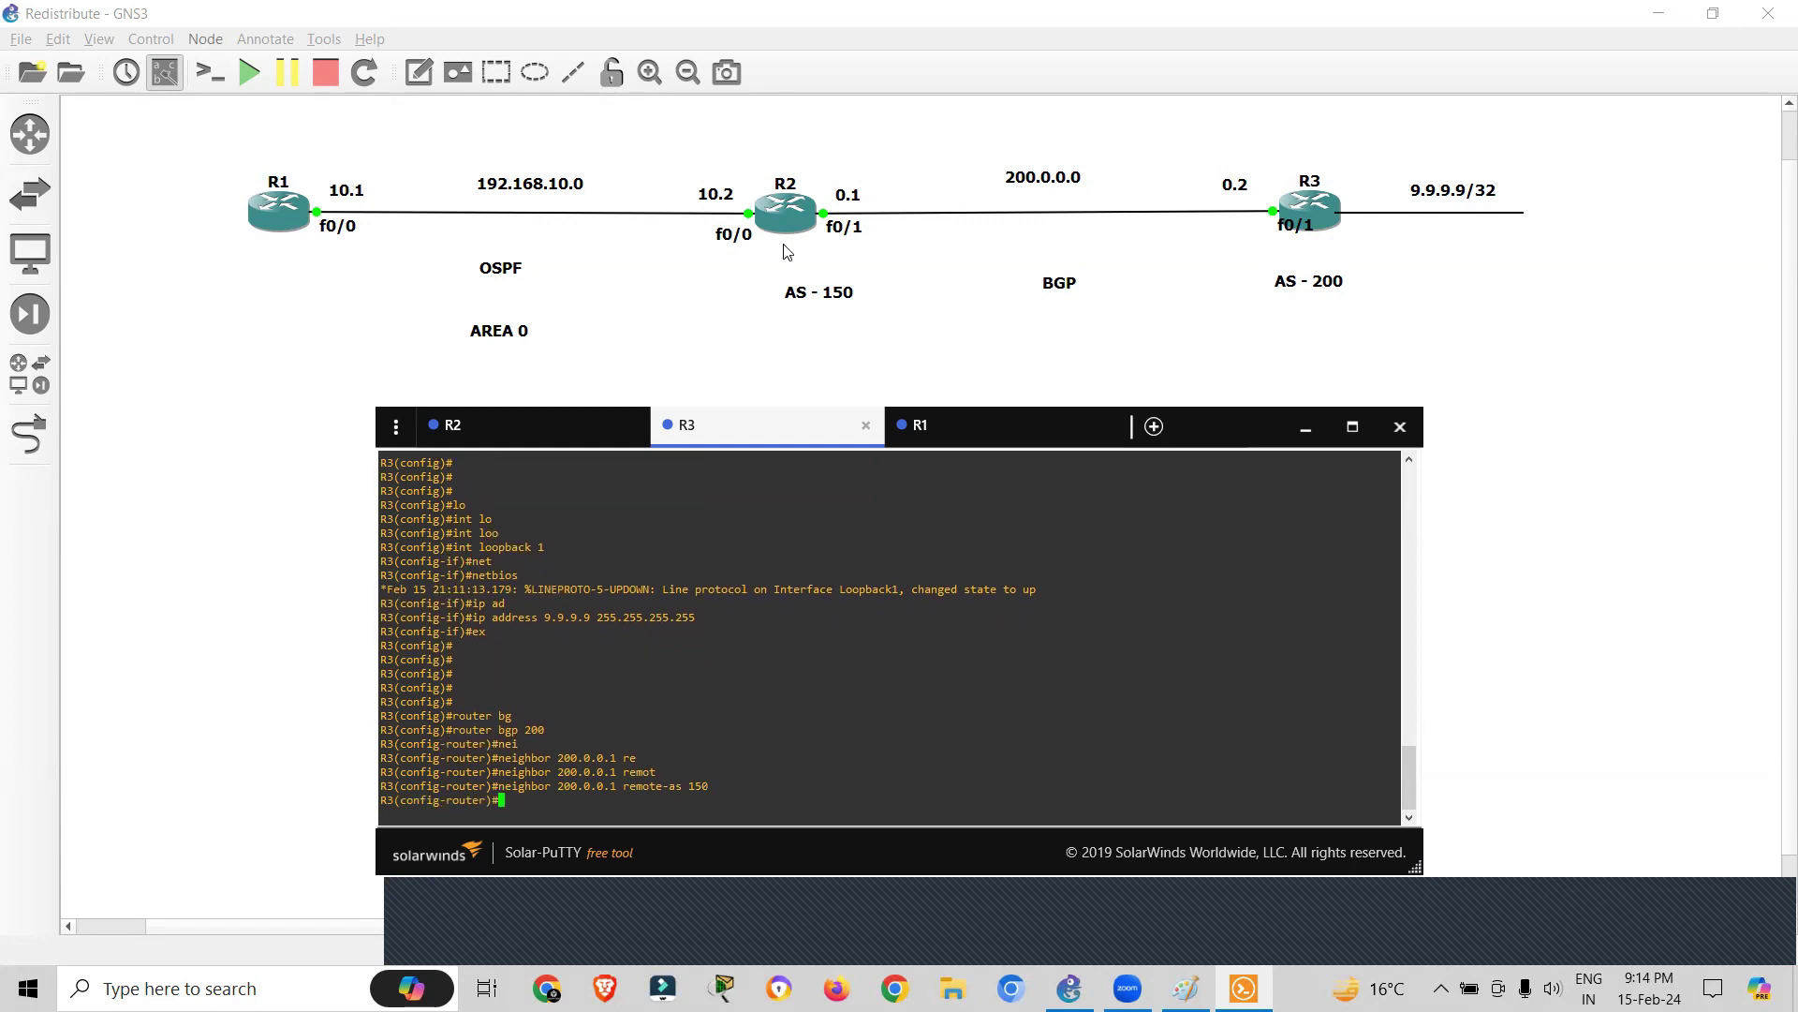
left_click_drag(1528, 148, 989, 317)
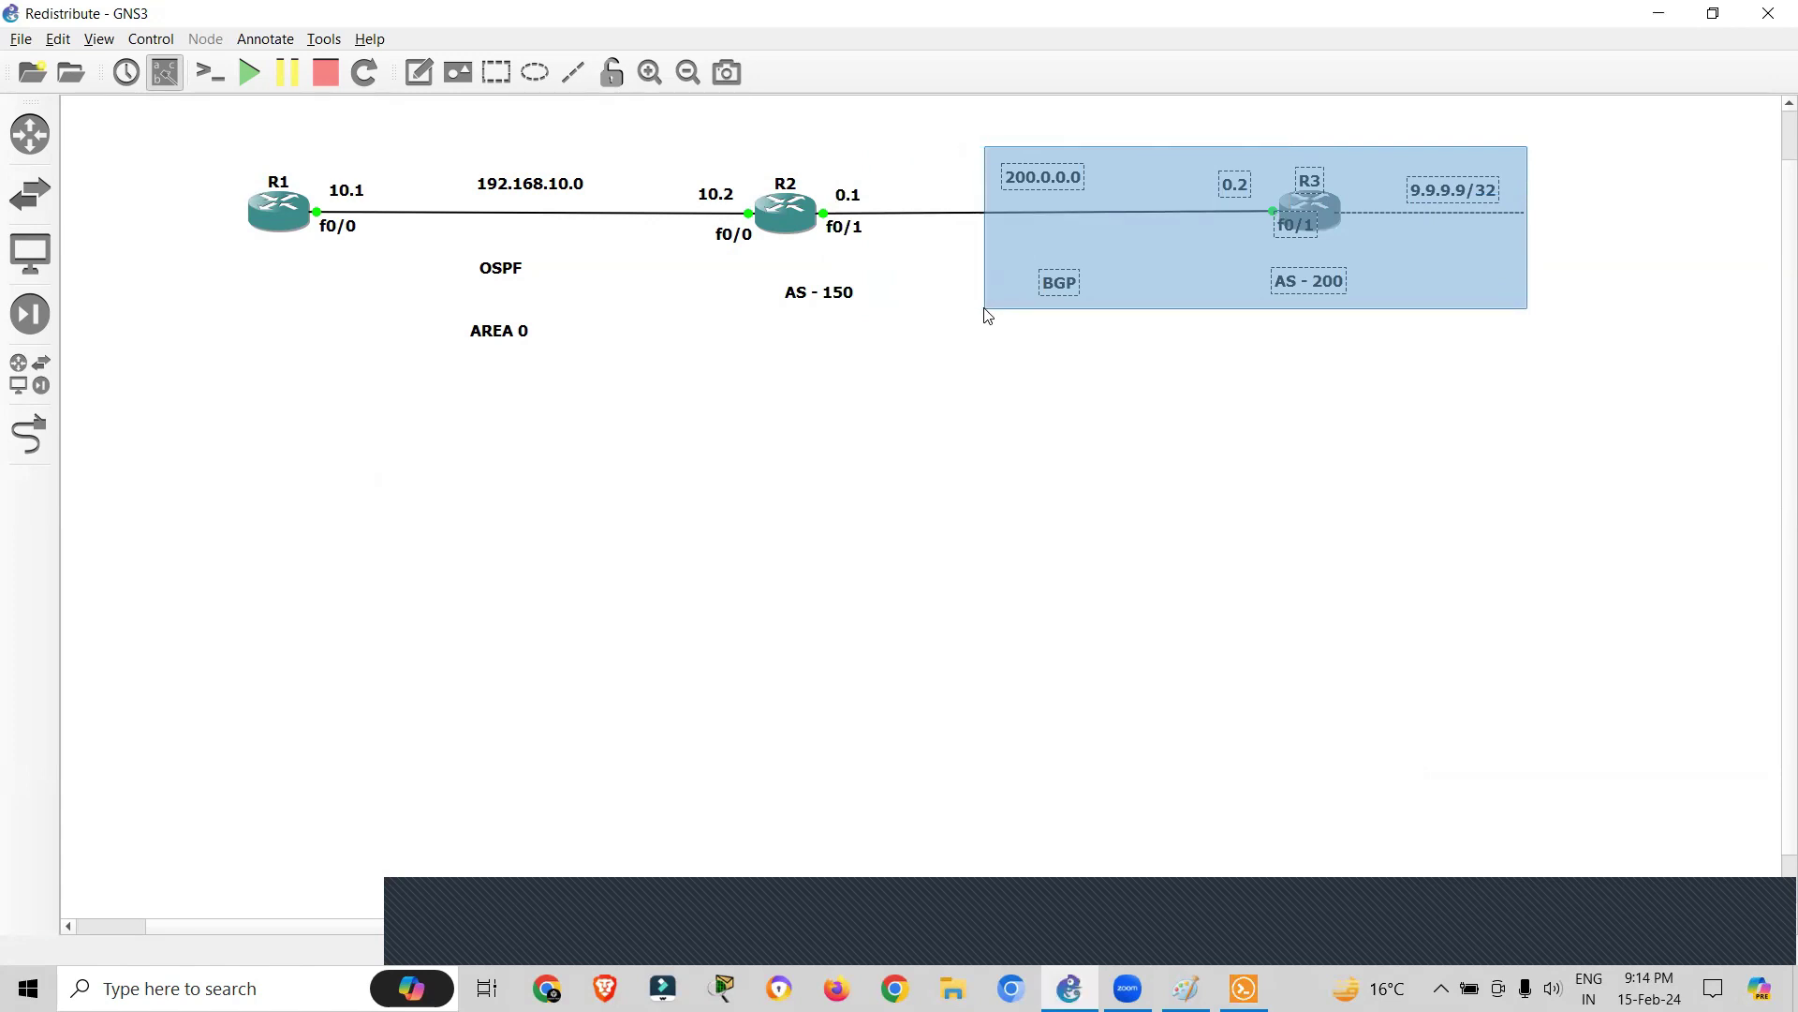
left_click_drag(988, 316, 975, 314)
left_click(1244, 988)
- Advertise network 200.0.0.0 mask 255.255.255.0 in R3's BGP 200
key("Return")
key("Return")
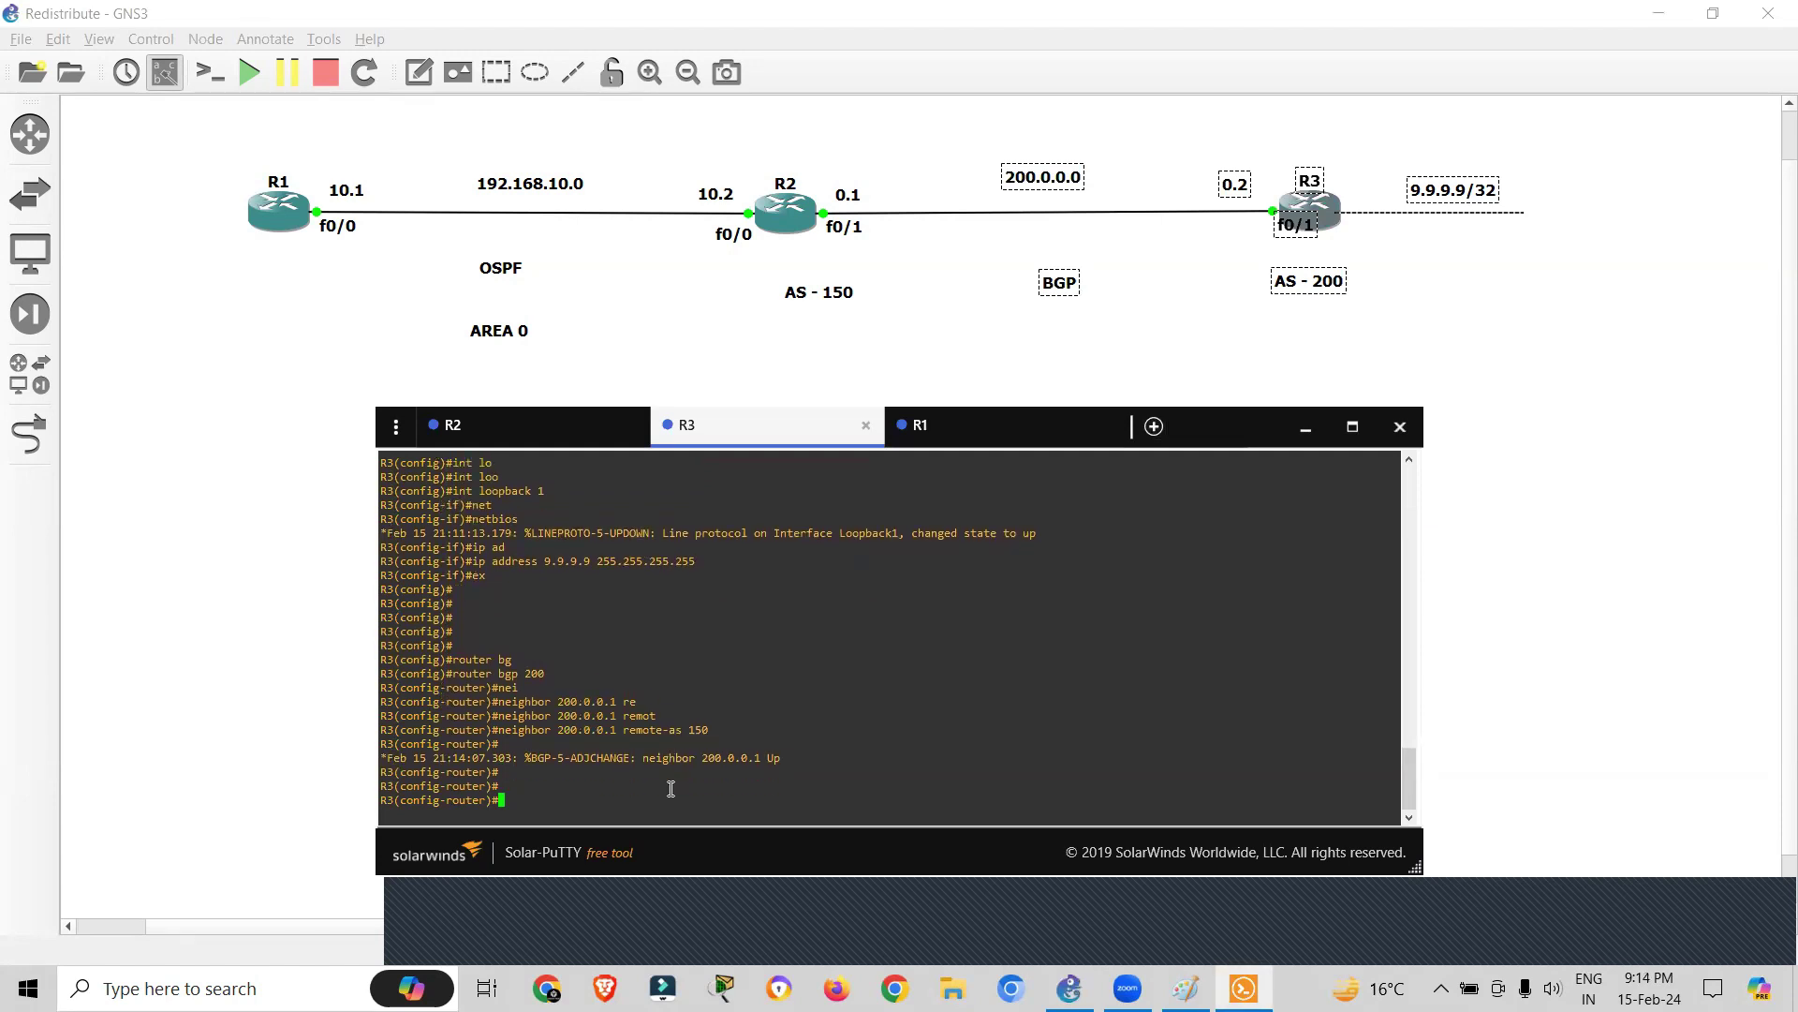
type("net")
key("Tab")
type("200.0.0.")
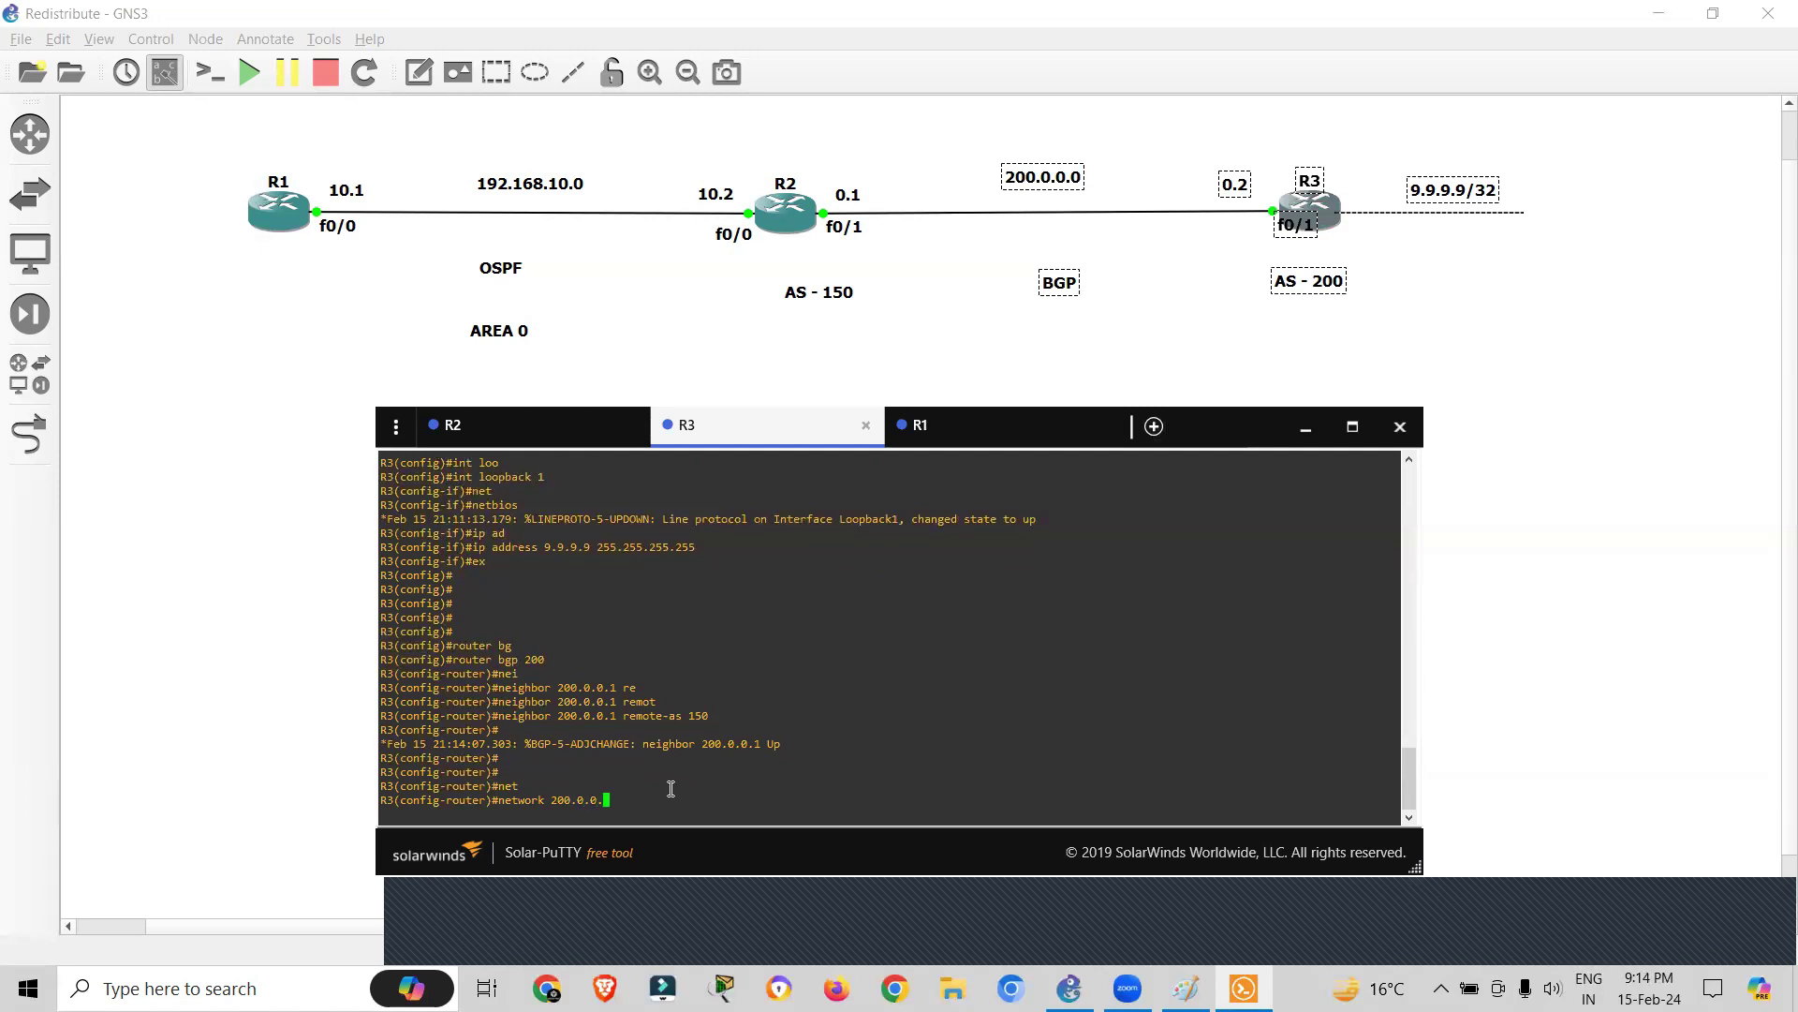
type("0 net")
key("BackSpace")
key("BackSpace")
key("BackSpace")
type("m")
key("Tab")
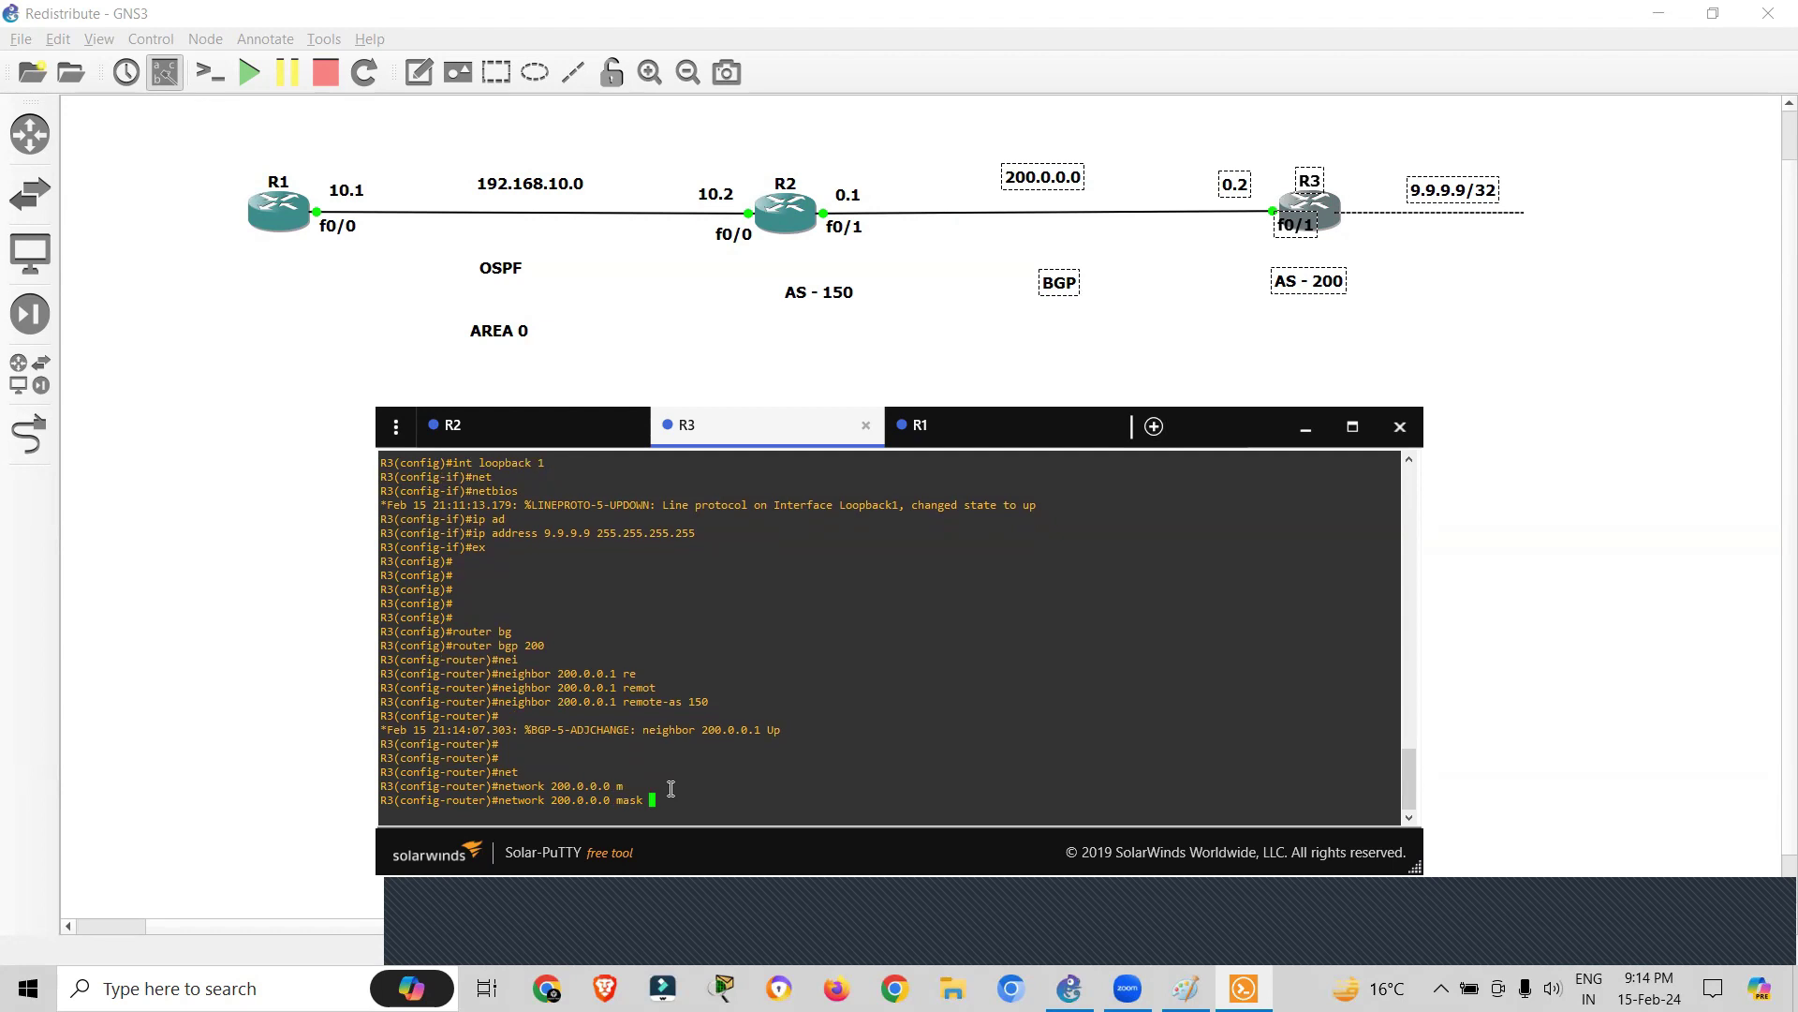
type("255.255.255.0")
key("Return")
key("Return")
key("Return")
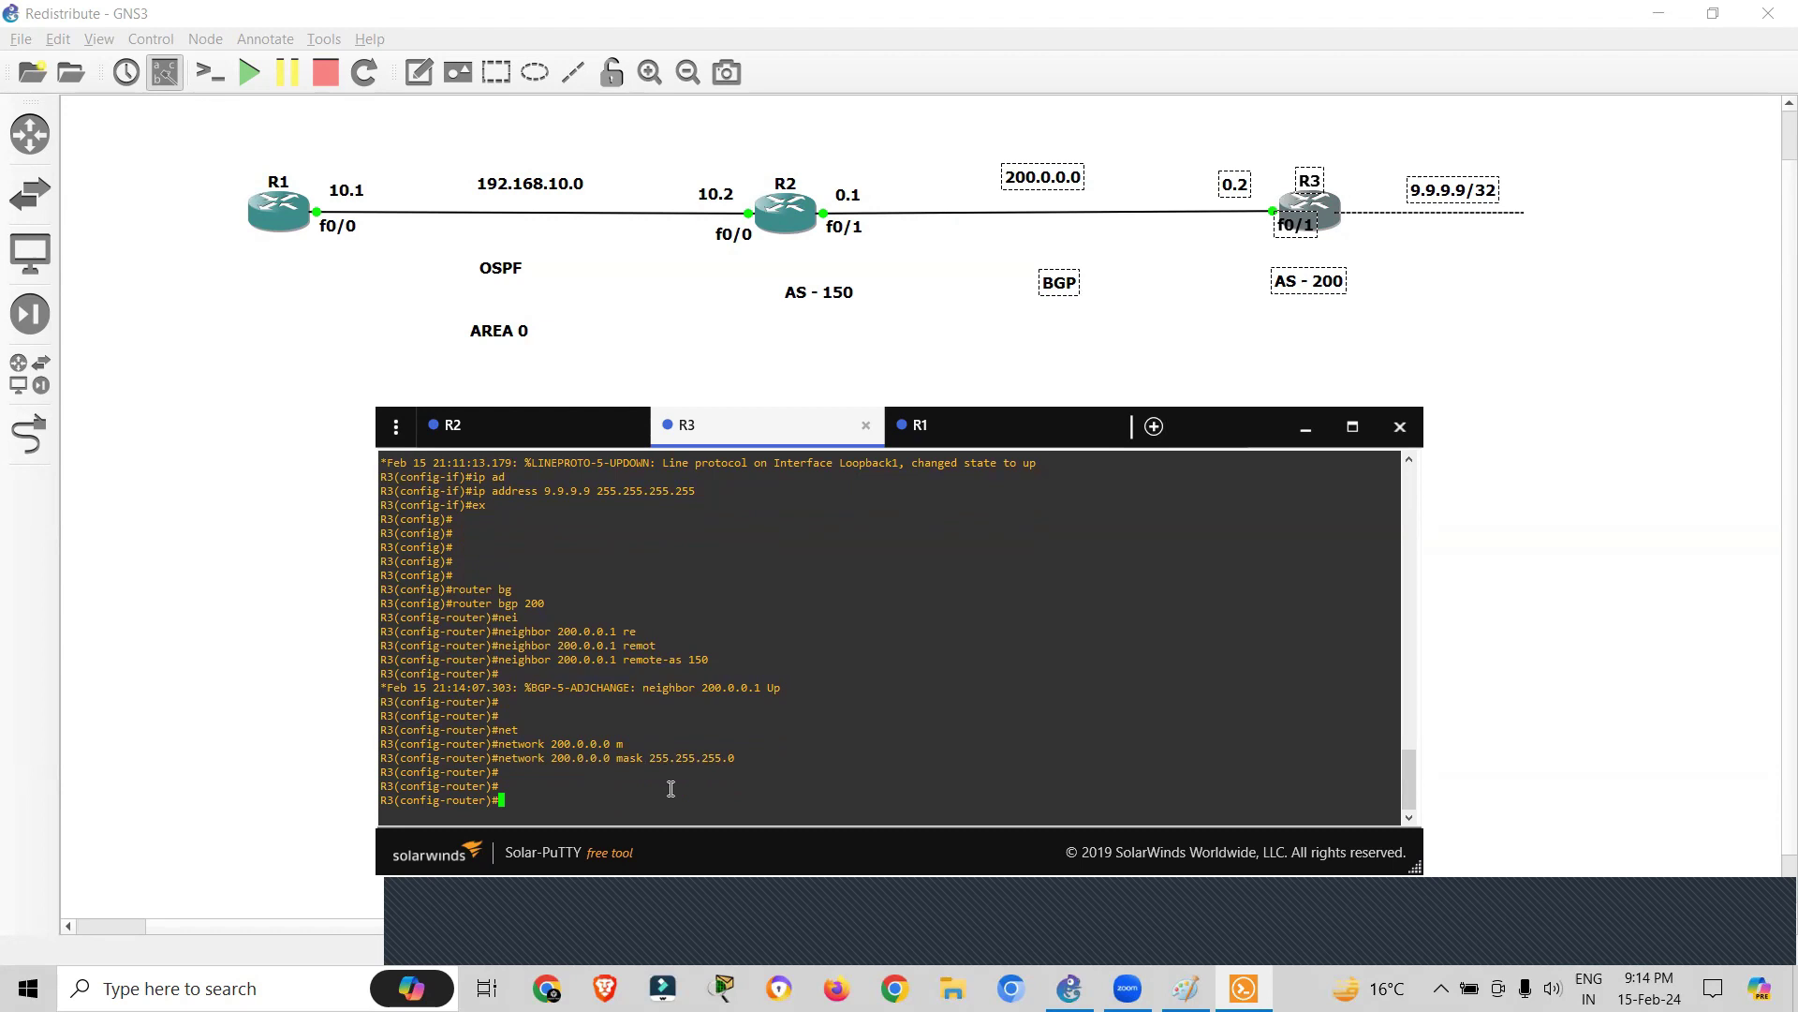
- Advertise R3's loopback 9.9.9.9 mask 255.255.255.255, then exit router configuration
left_click(1305, 426)
left_click_drag(1549, 181, 1372, 245)
key("alt+Tab")
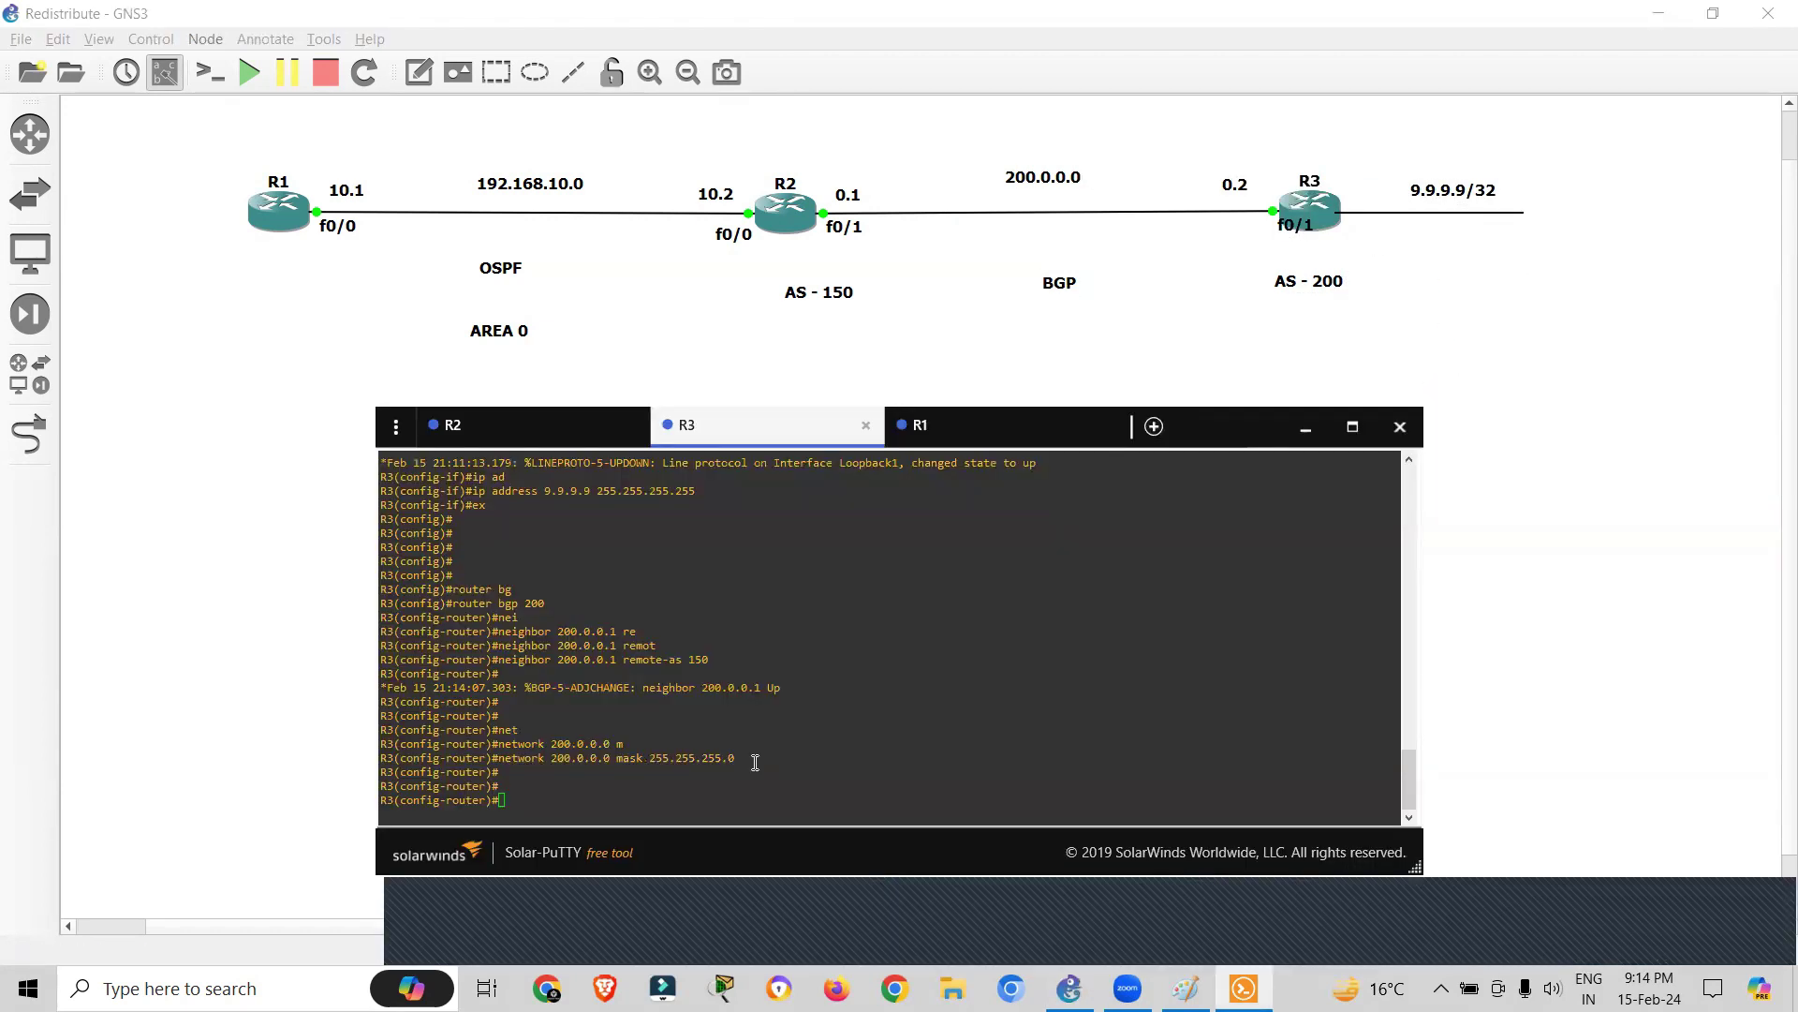
left_click(726, 787)
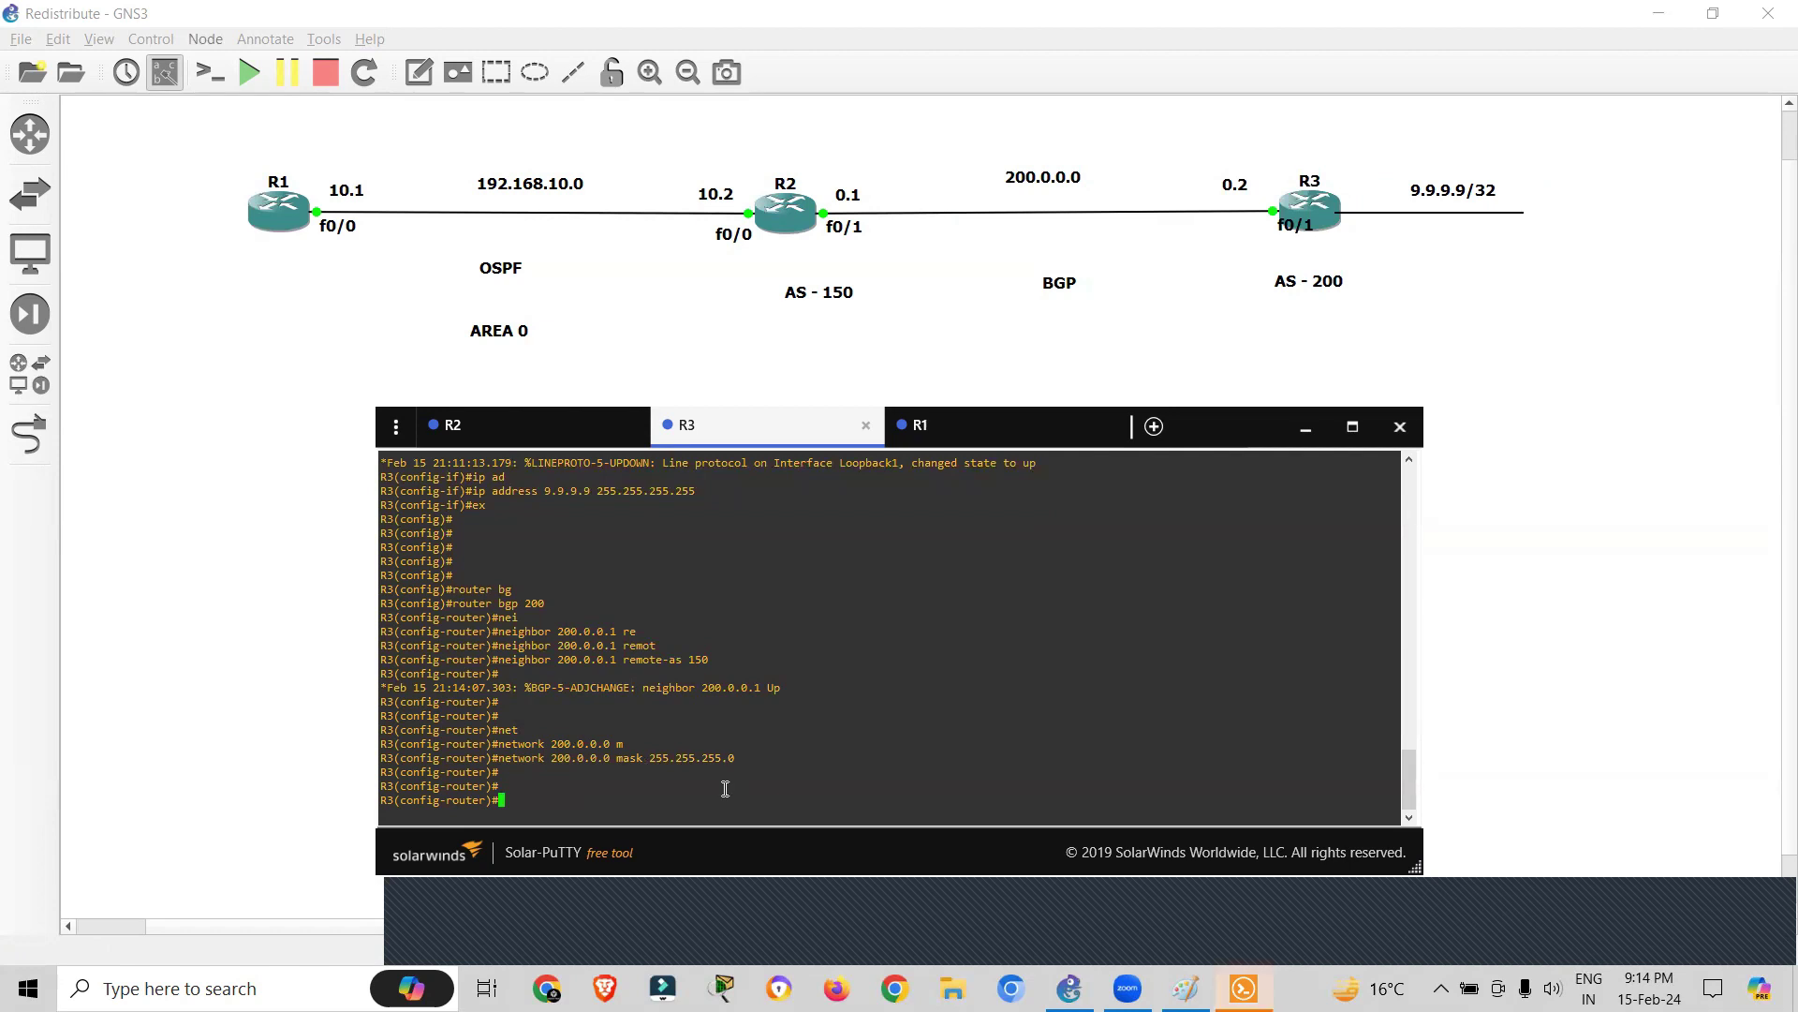
type("net")
key("Tab")
type("9.9.9.9 ")
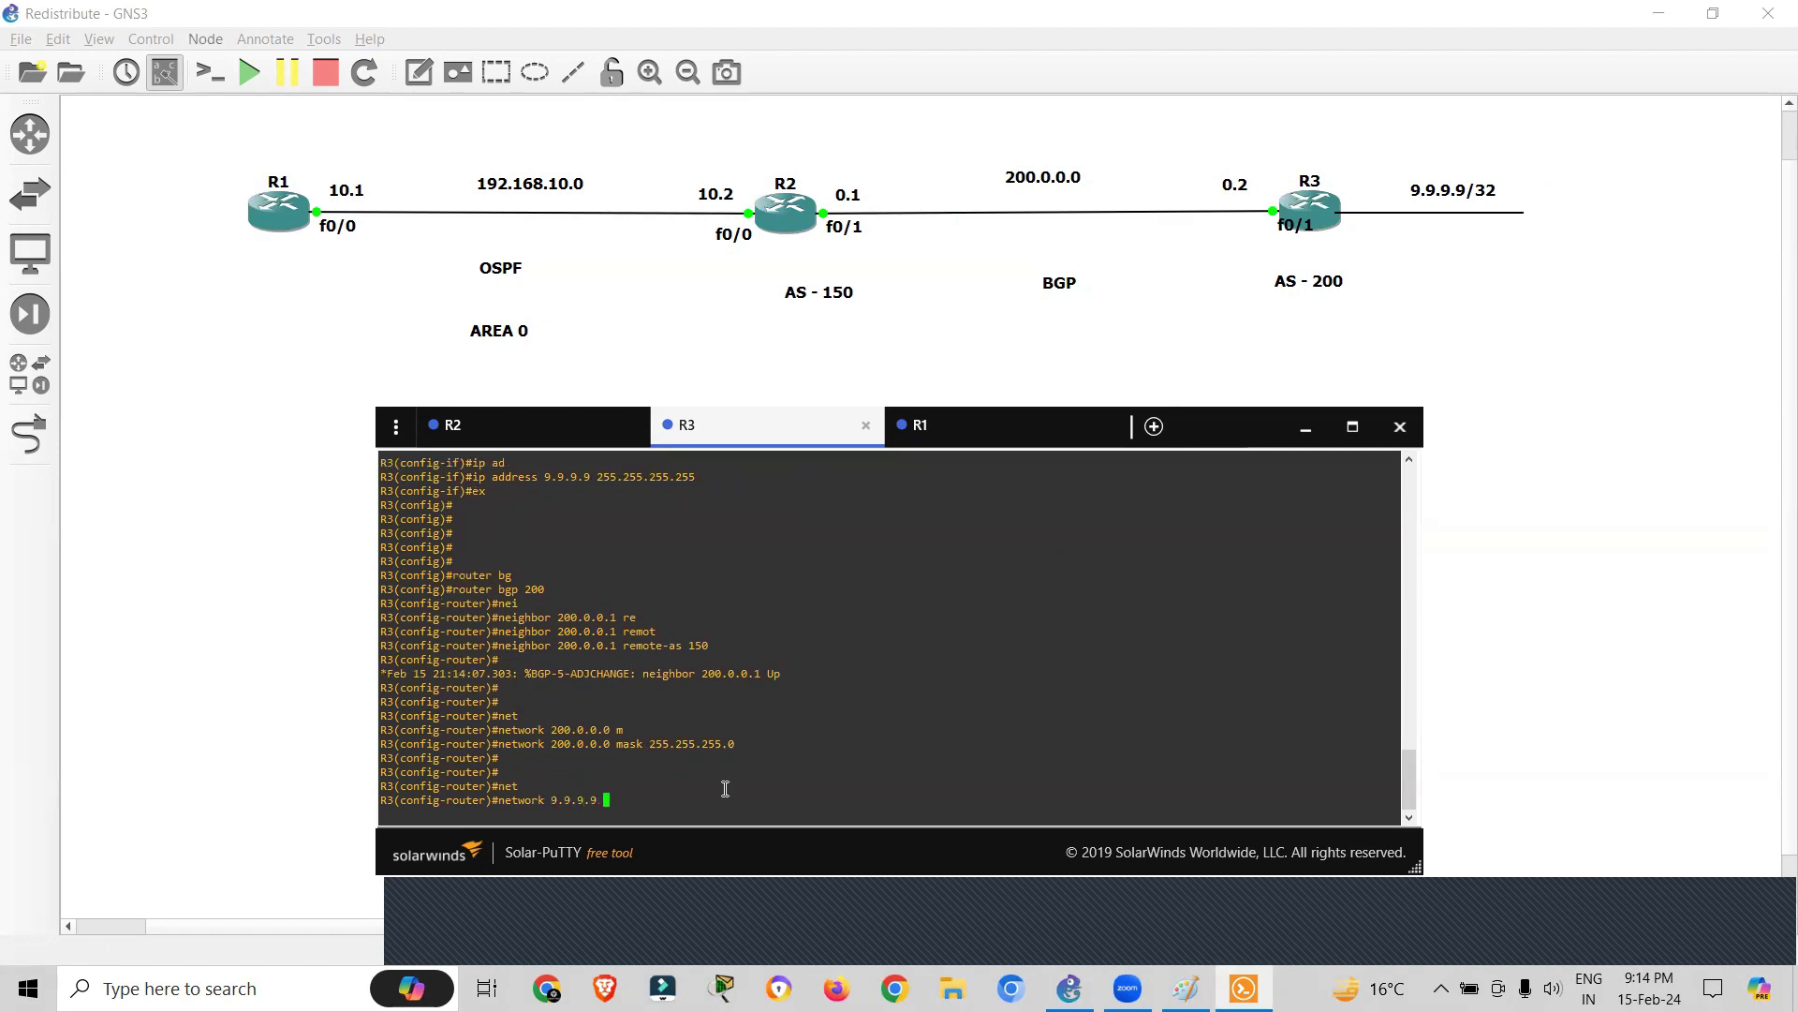
type("m")
key("Tab")
type("255.255.255.255")
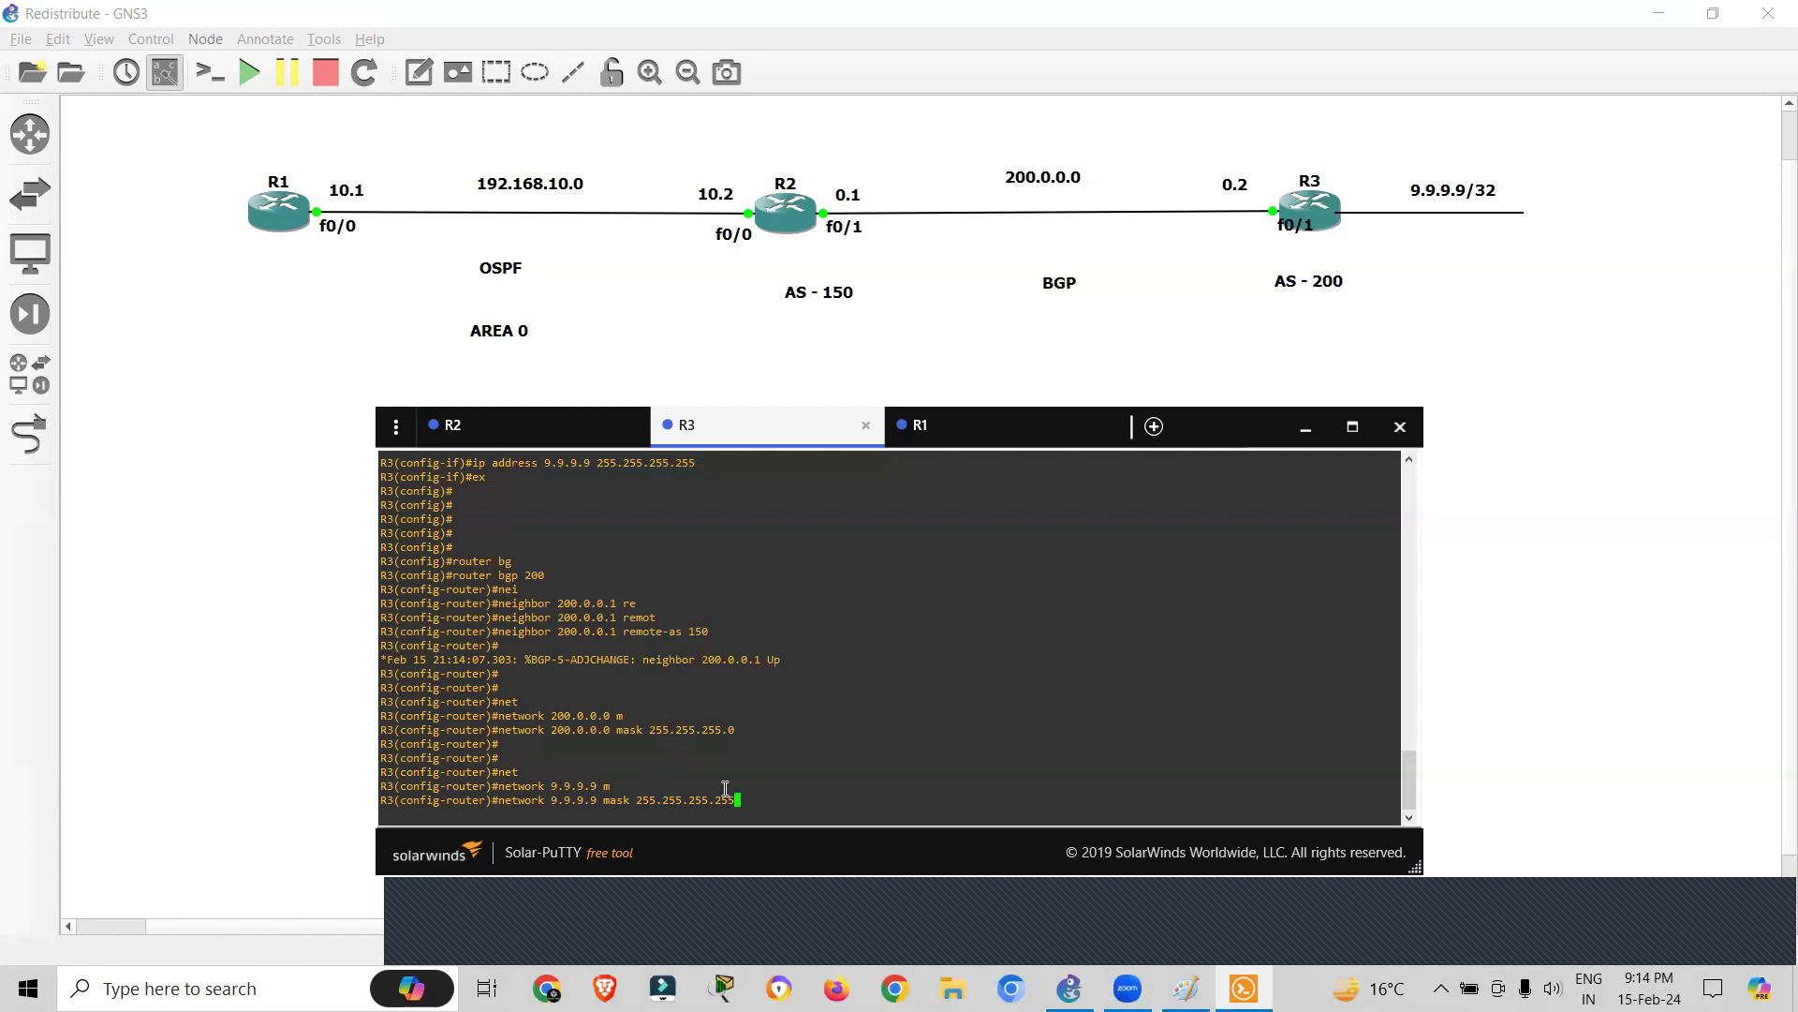
key("Return")
type("ex")
key("Return")
key("Return")
key("Return")
key("Return")
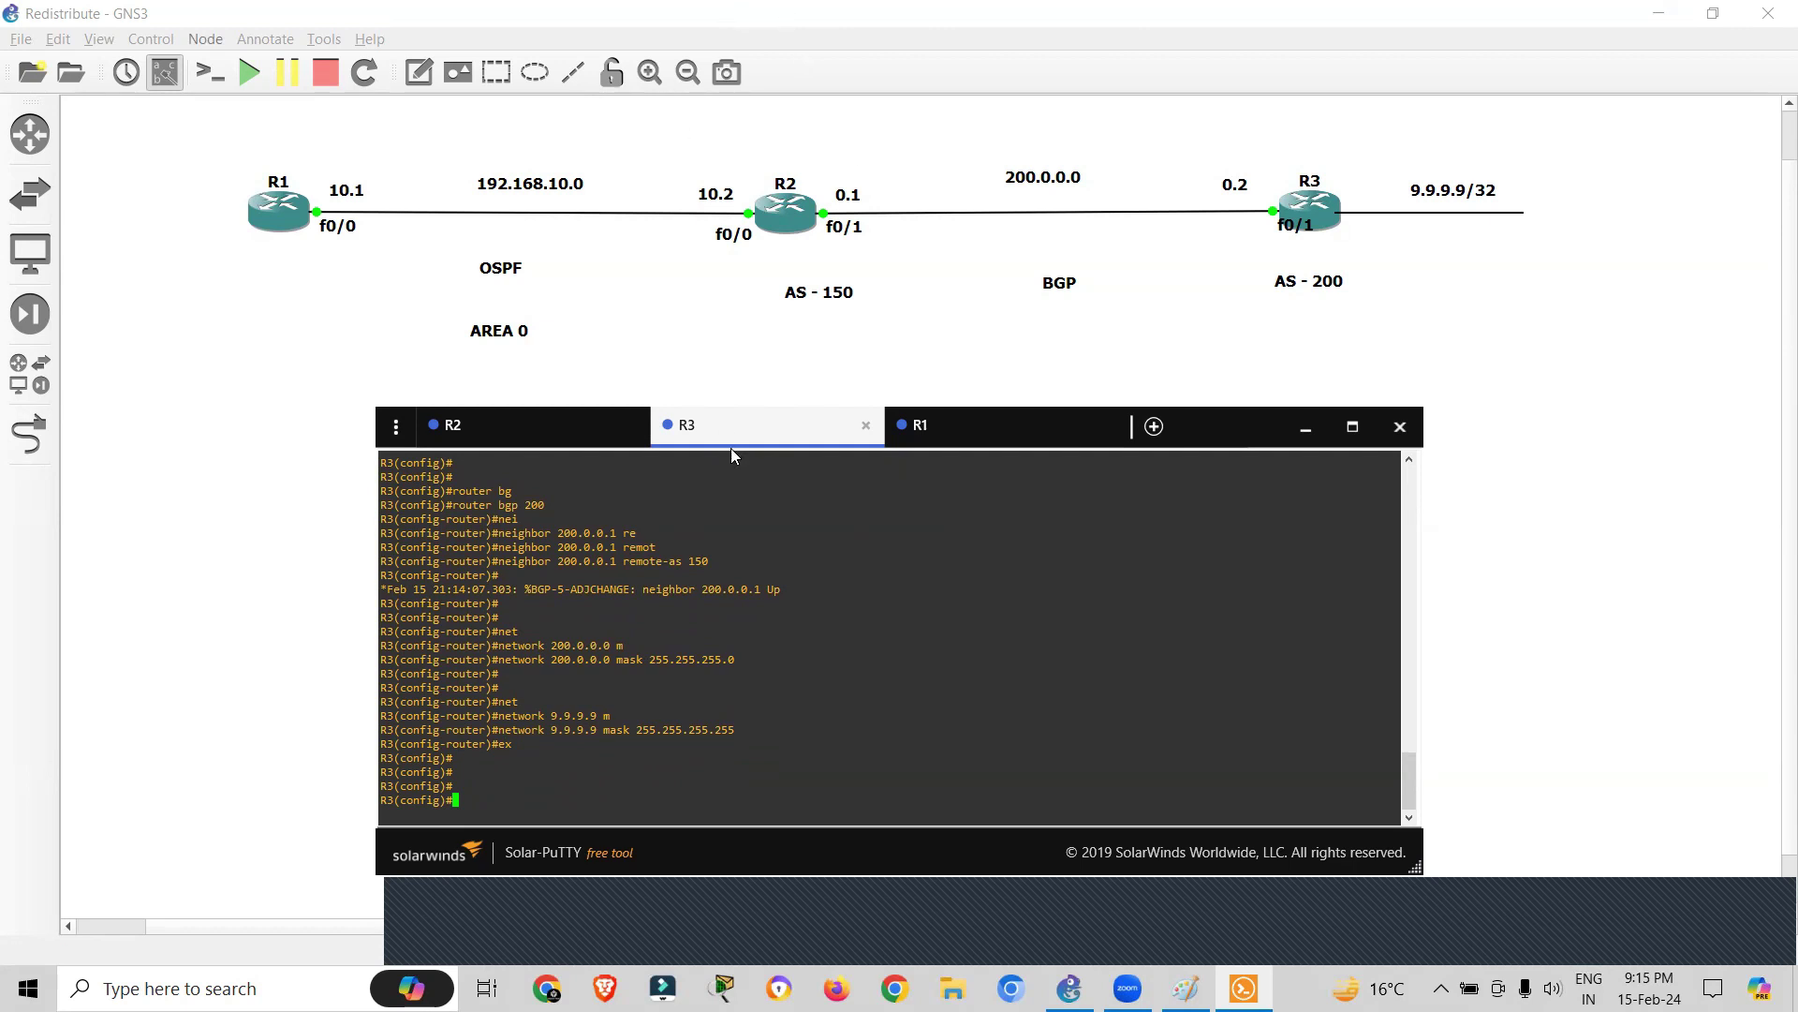
- Under R2's OSPF 1, redistribute BGP 150 with subnets, nudging the BGP, OSPF and AS 150 labels
left_click(531, 428)
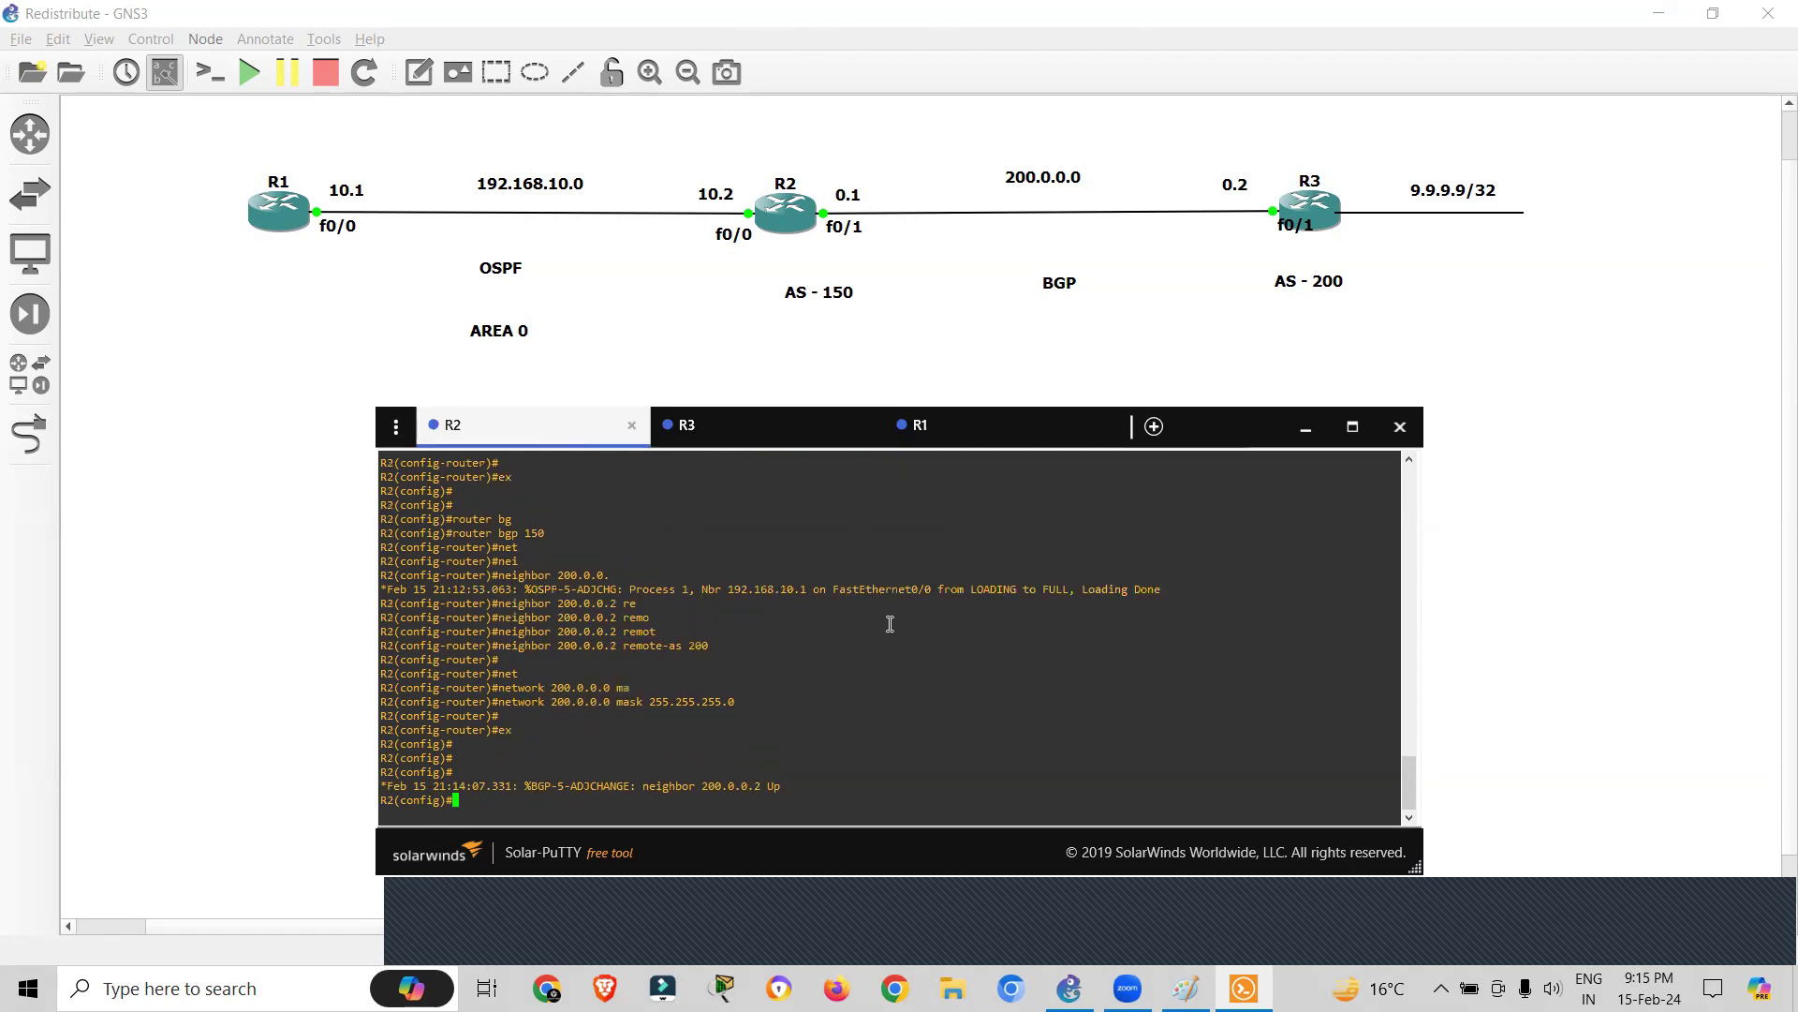
key("Return")
key("Return")
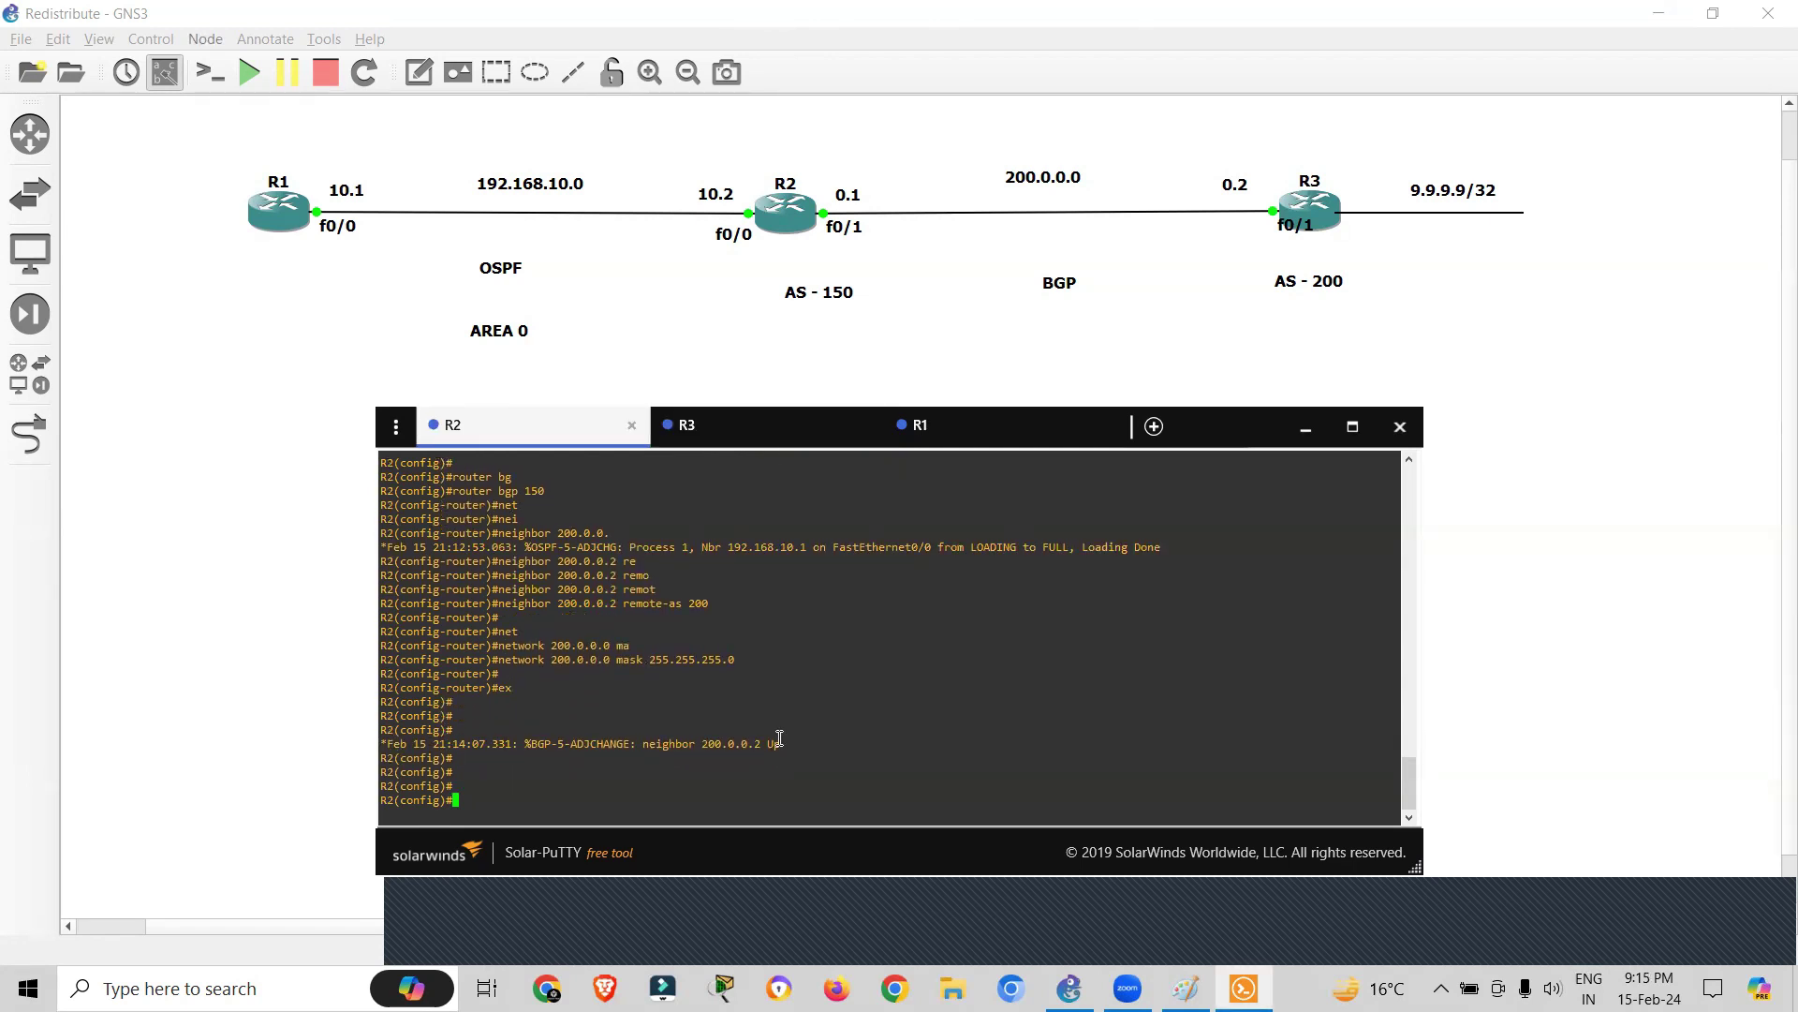
type("router ospf 1")
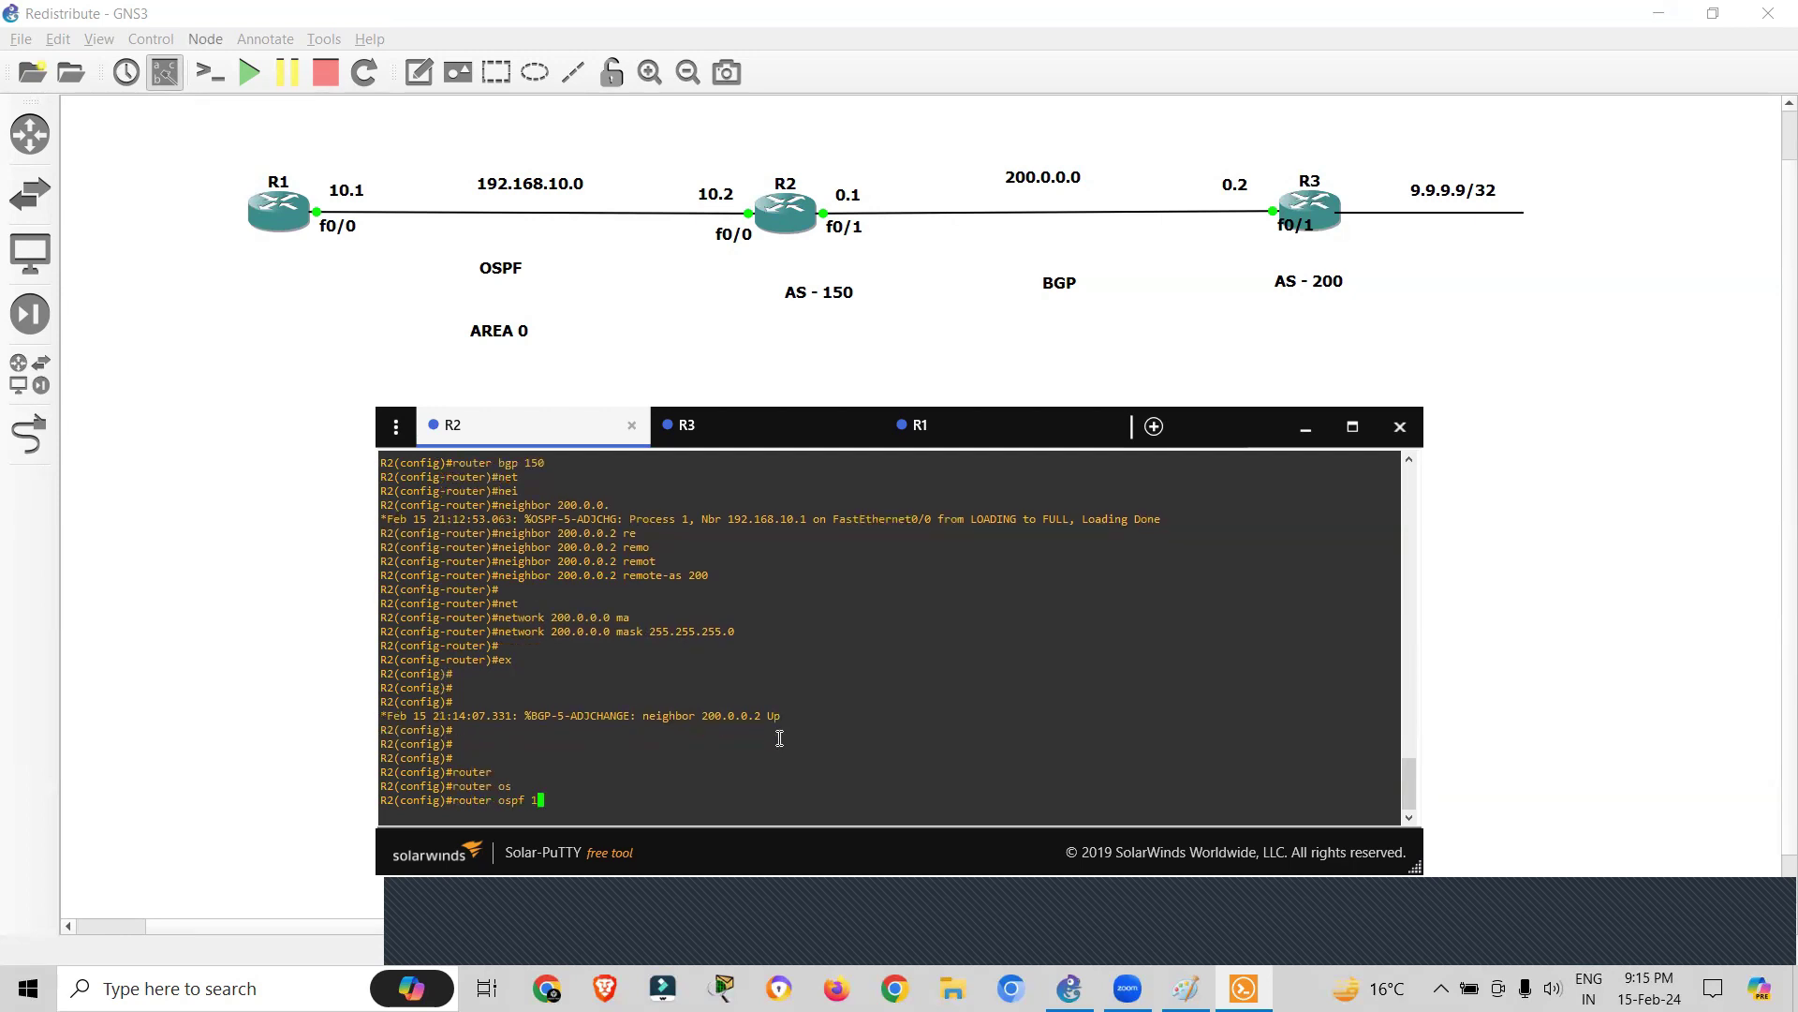
key("Return")
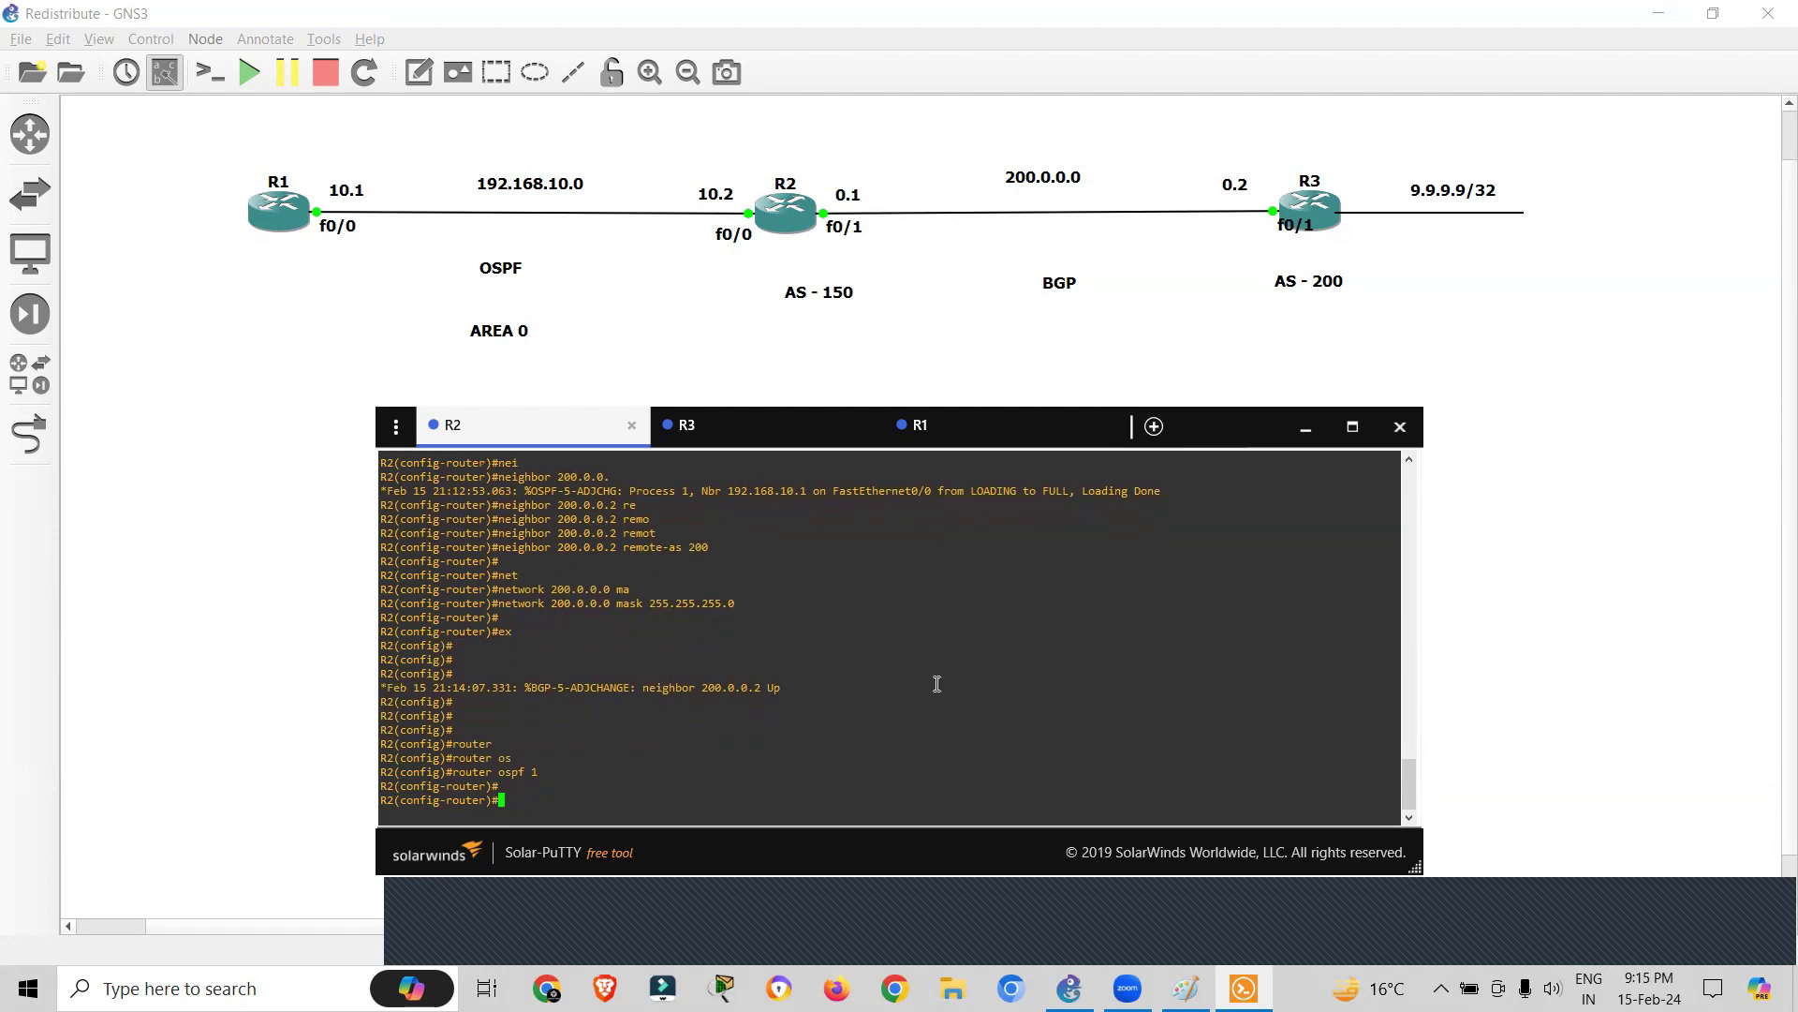
left_click(1075, 283)
left_click_drag(1075, 283, 1110, 294)
mouse_move(523, 270)
left_mouse_down()
mouse_move(1168, 141)
mouse_move(1282, 244)
mouse_move(1068, 297)
mouse_move(533, 275)
mouse_move(519, 303)
left_mouse_up()
key("alt+Tab")
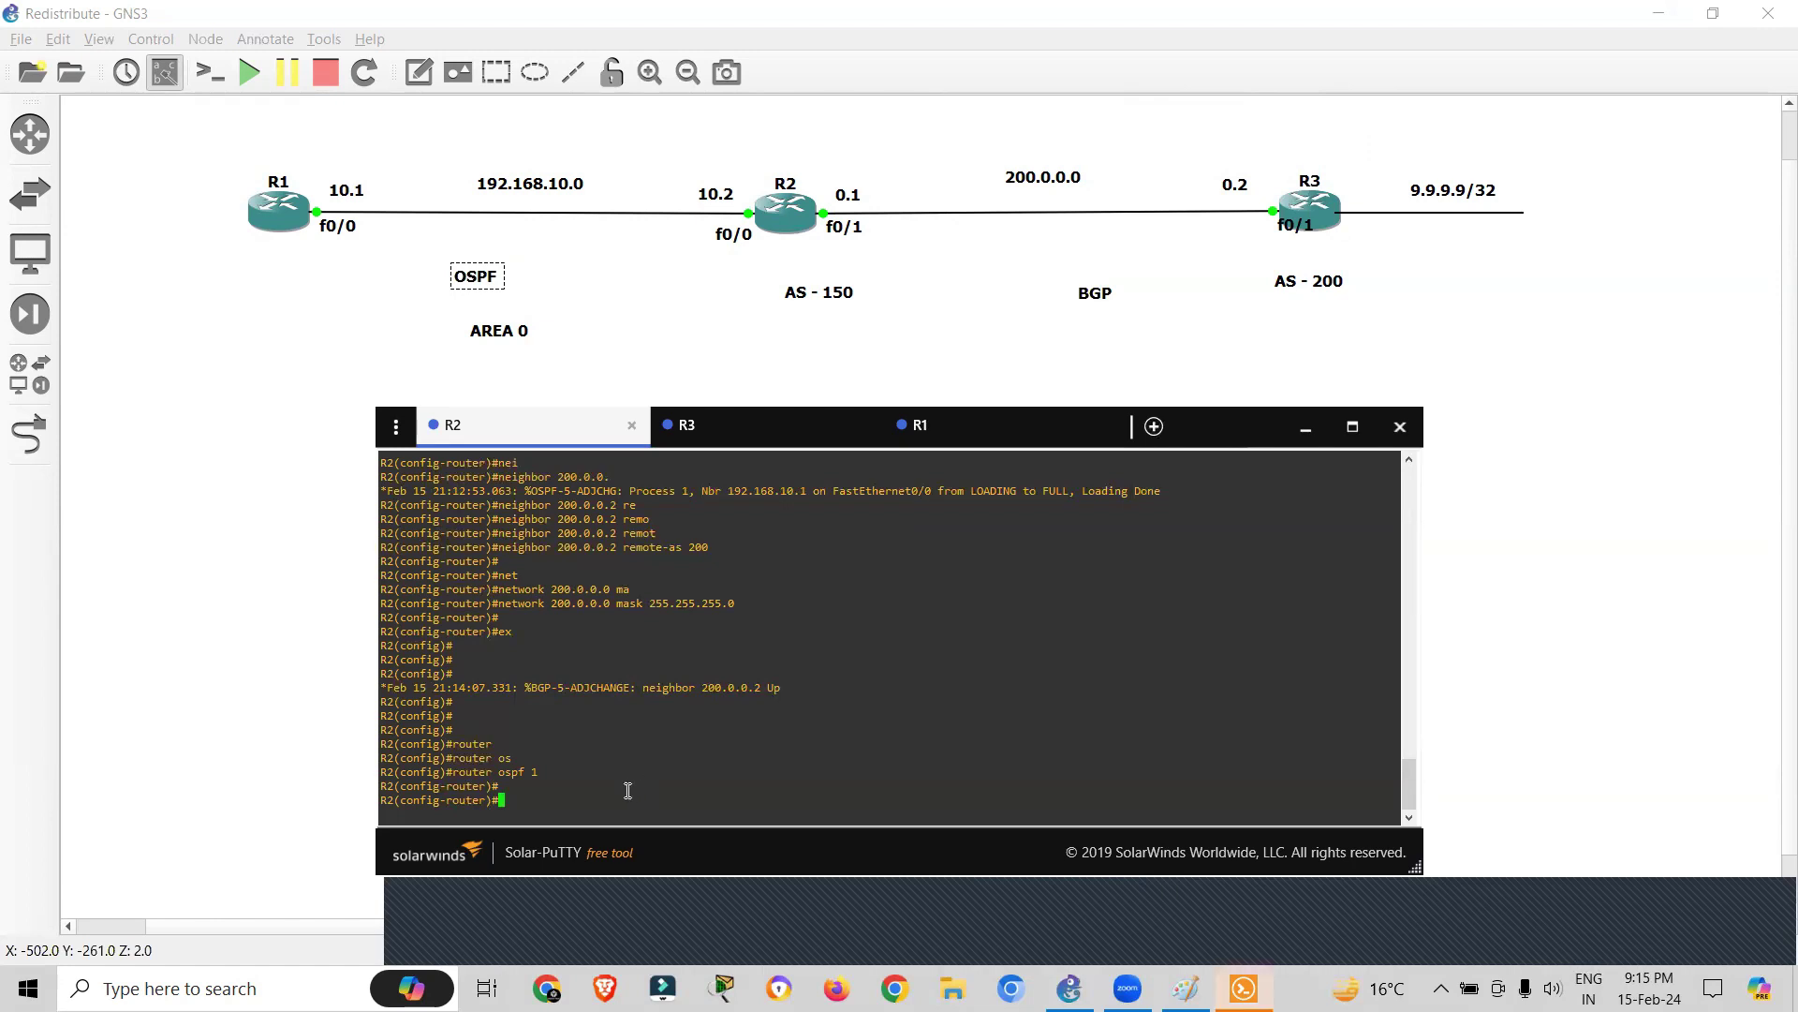
type("re")
key("Tab")
type("bgp 1")
type("50")
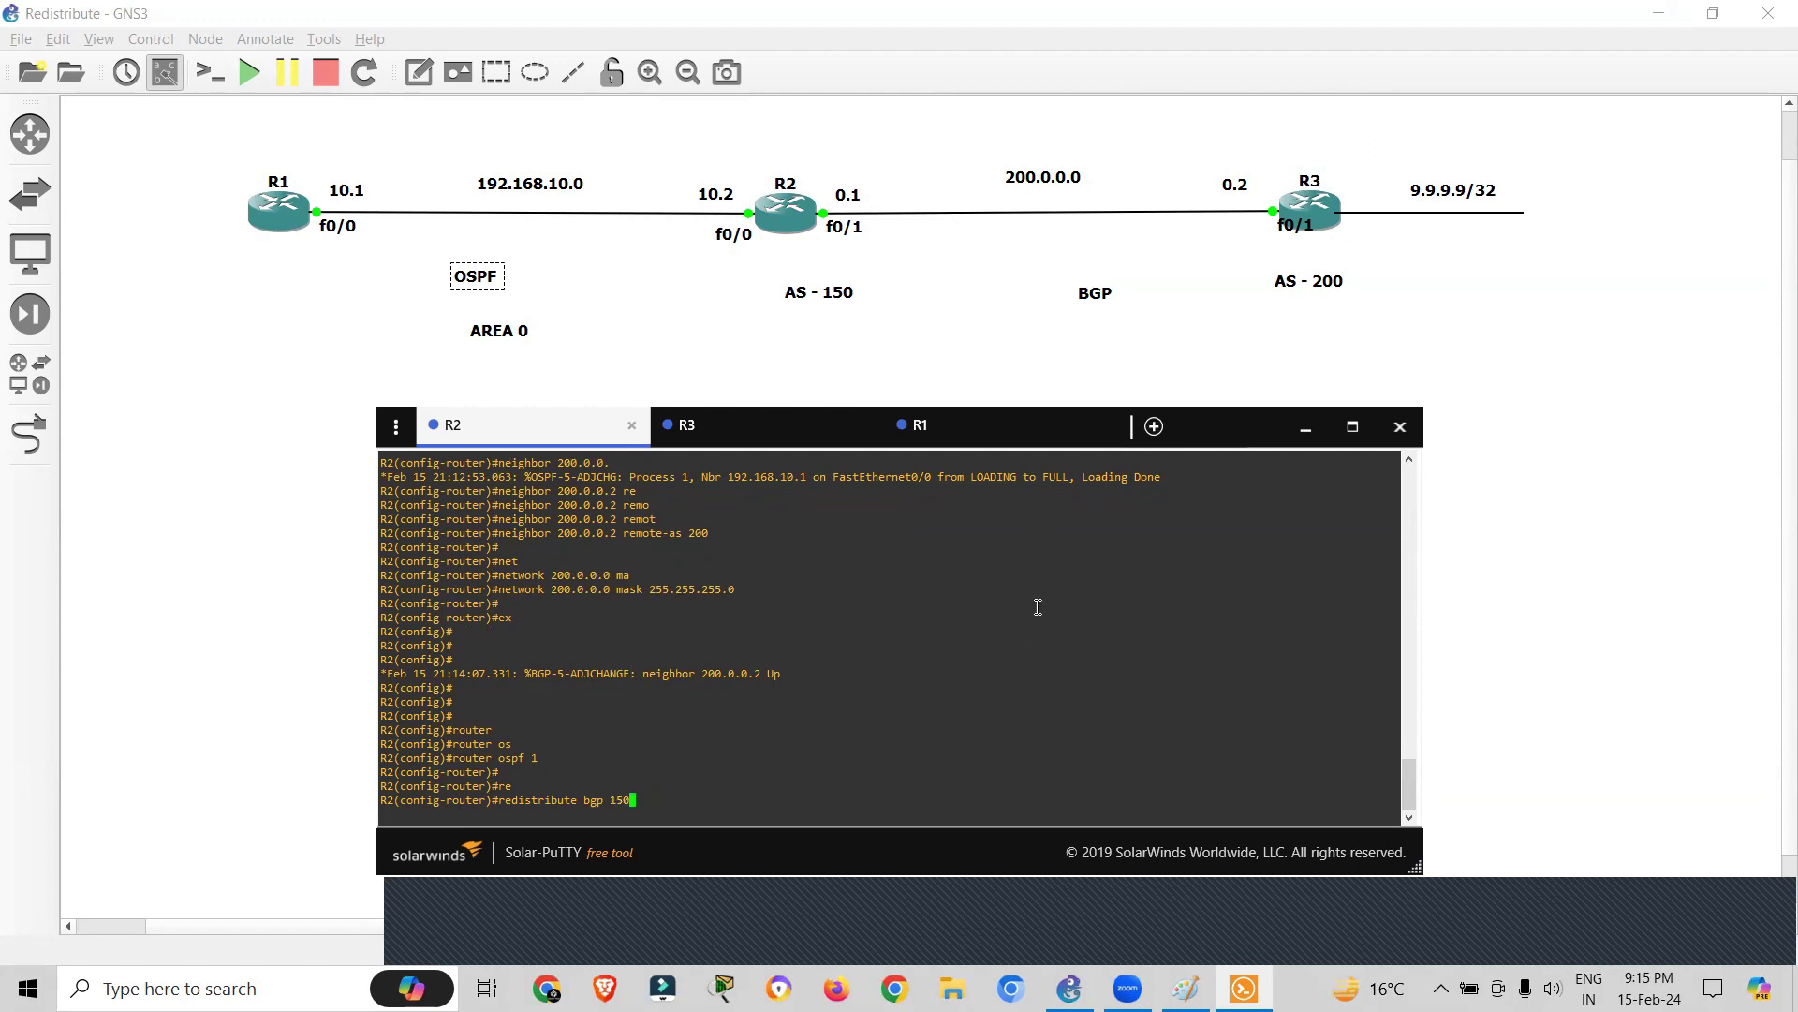
mouse_move(820, 292)
left_mouse_down()
mouse_move(819, 242)
mouse_move(823, 297)
left_mouse_up()
key("alt+Tab")
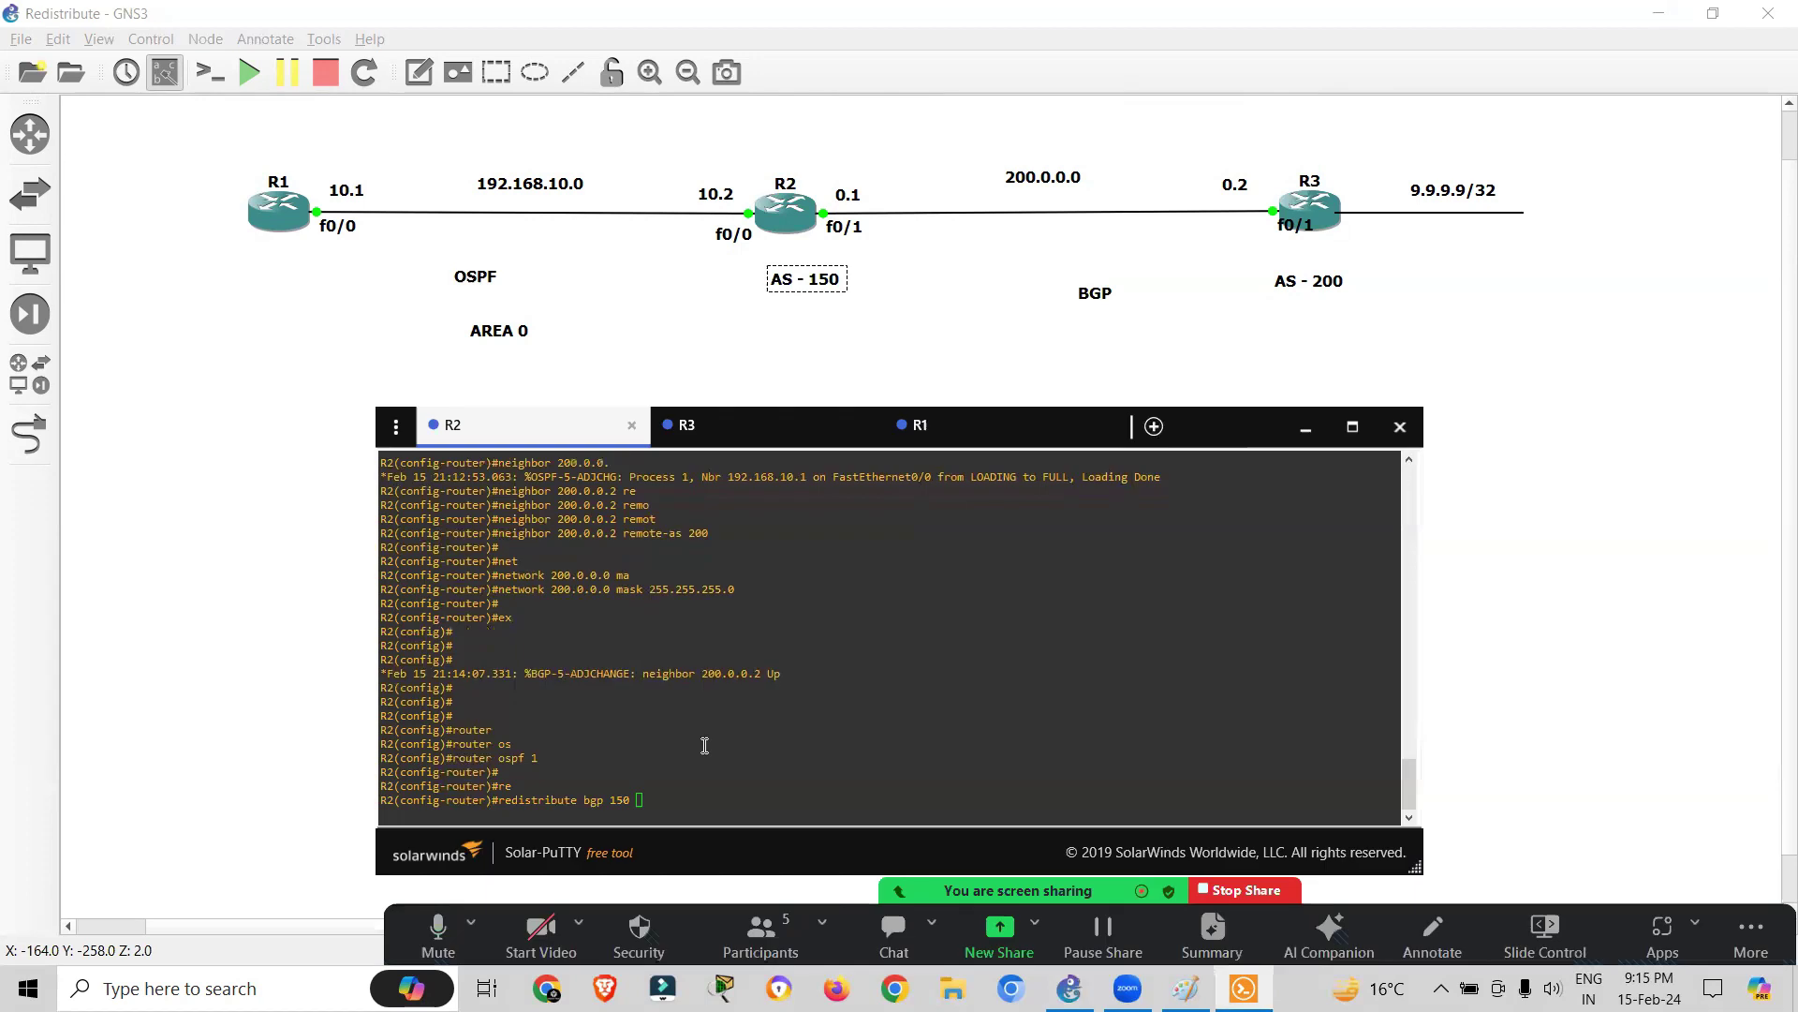
type("su")
key("Tab")
key("Return")
key("Return")
key("Return")
type("ex")
key("Return")
key("Return")
key("Return")
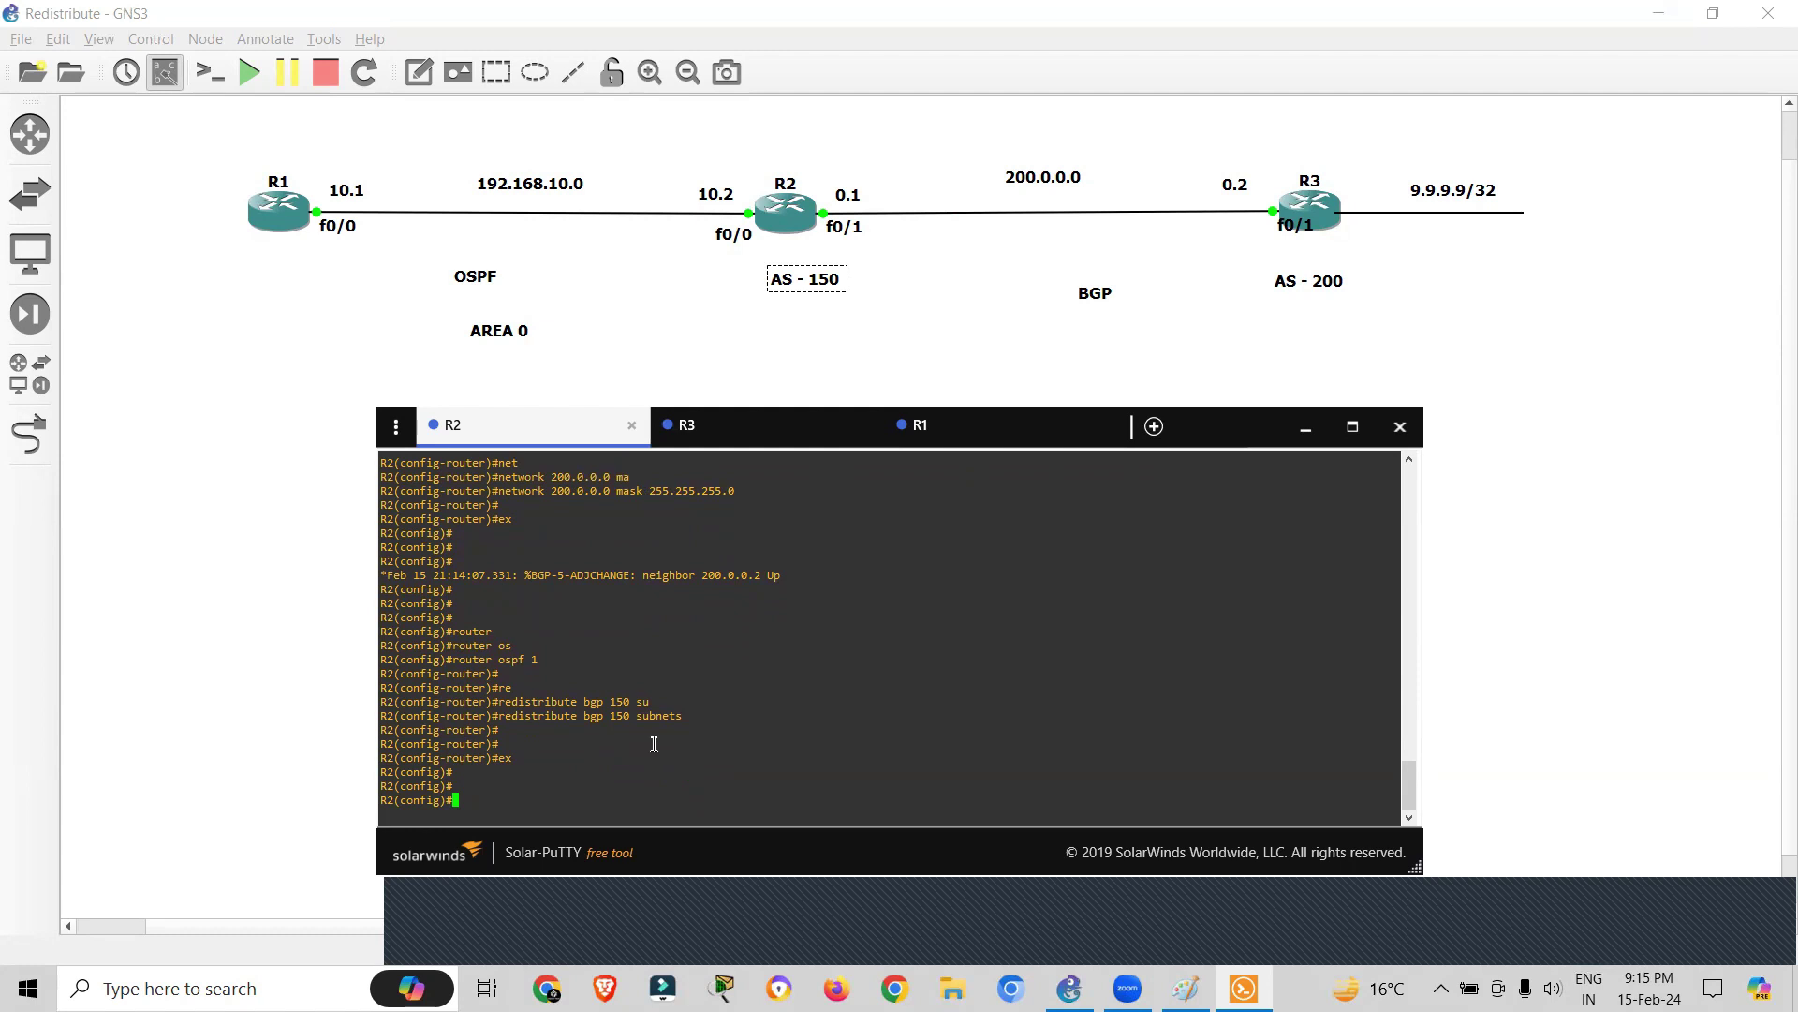
- Redistribute OSPF 1 into R2's BGP 150, exit, and bring the topology canvas back into view
type("router bgp 150")
key("Return")
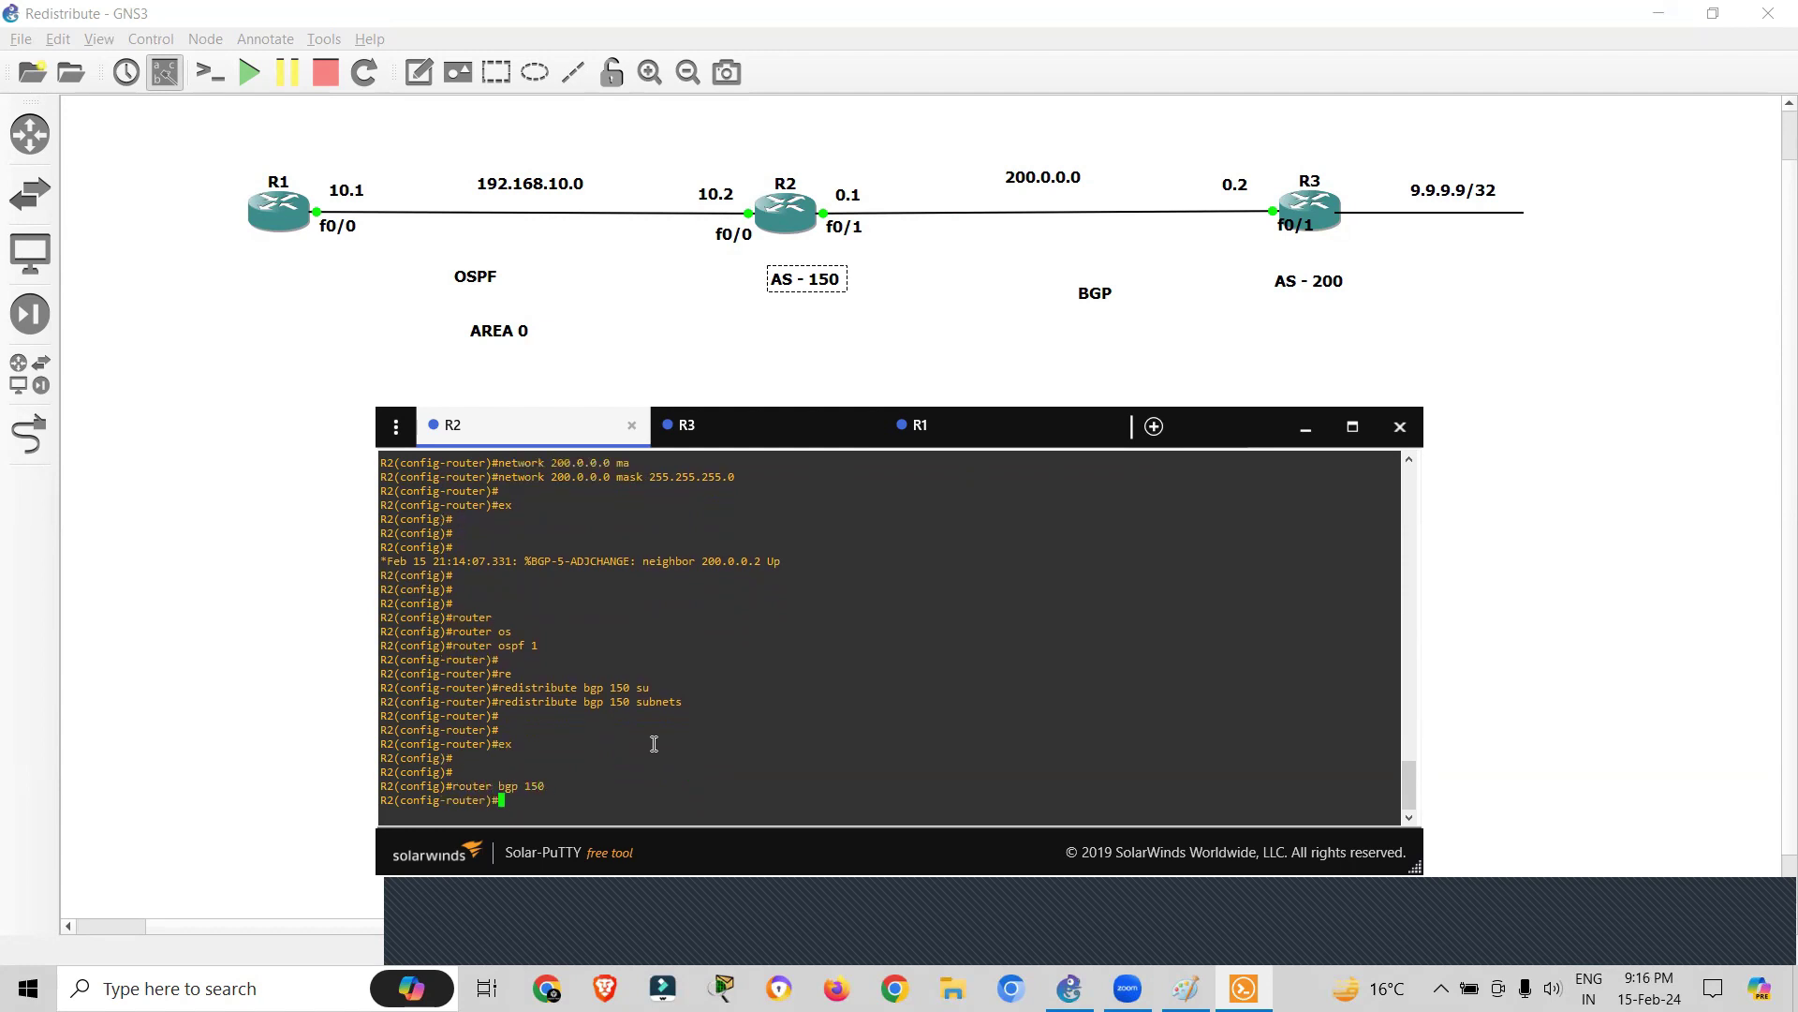
type("re")
key("Tab")
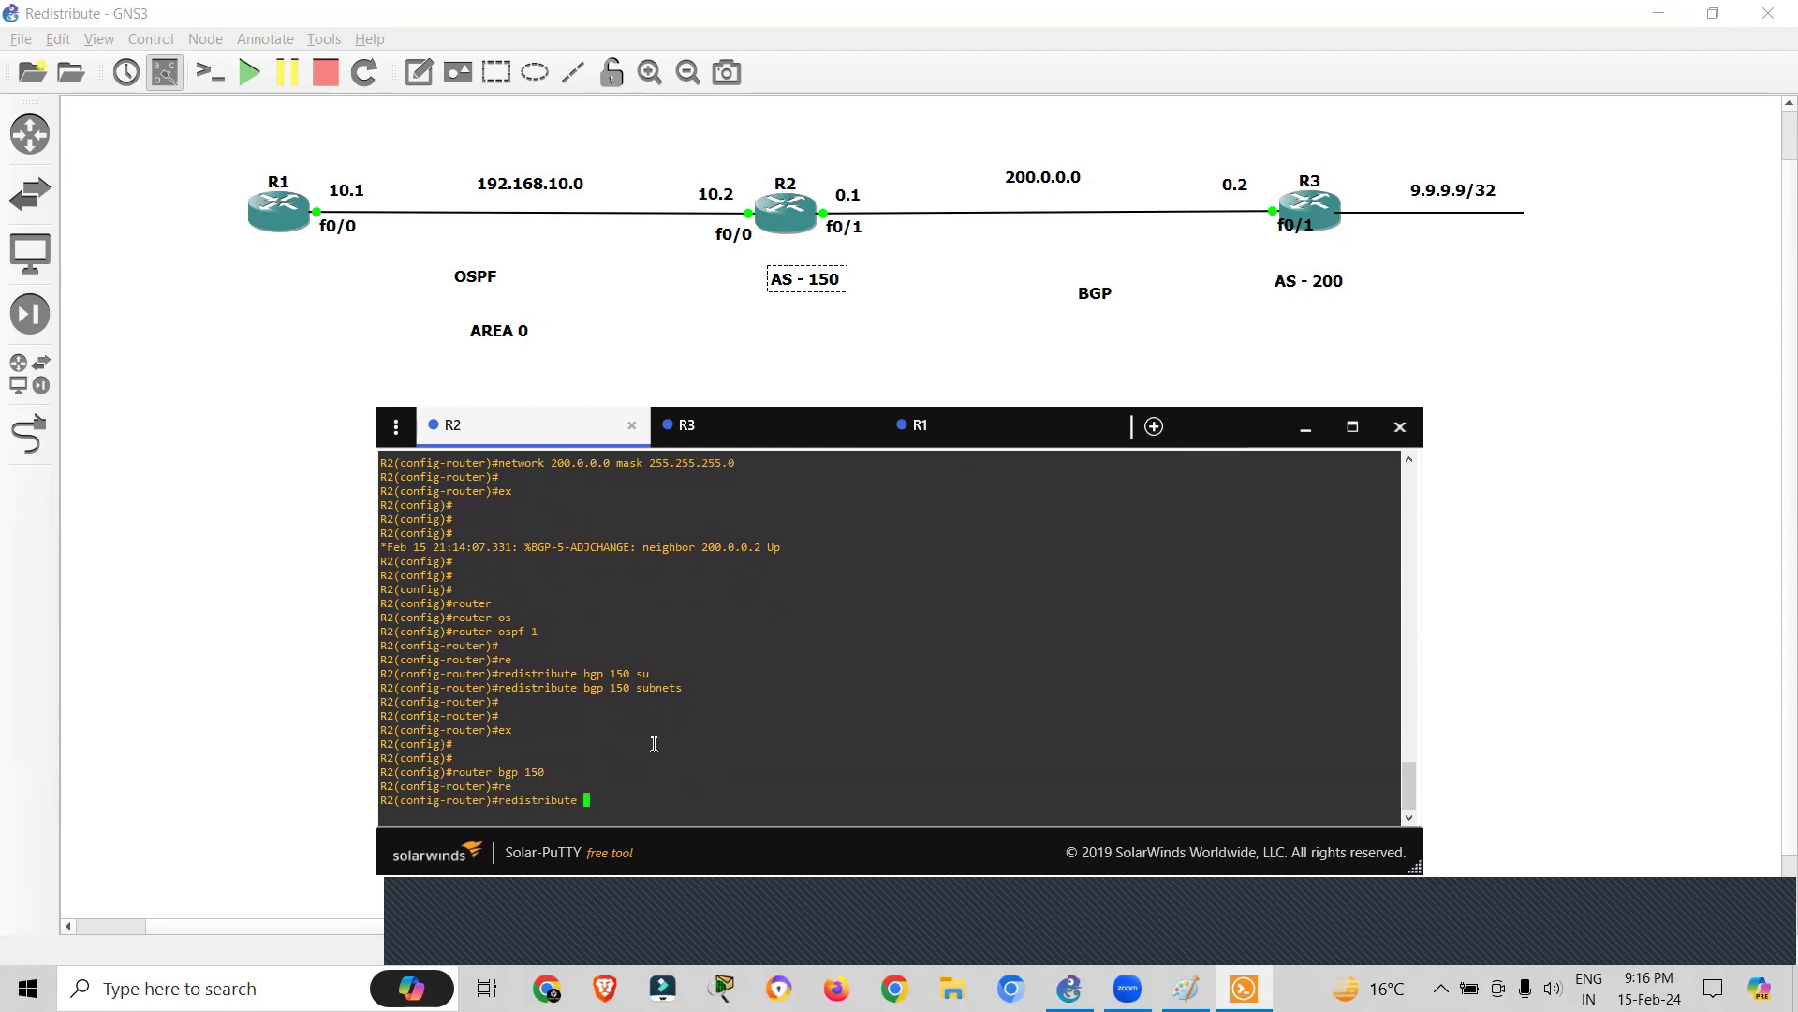
type("ospf 1")
key("Return")
type("ex")
key("Return")
key("Return")
key("Return")
key("Return")
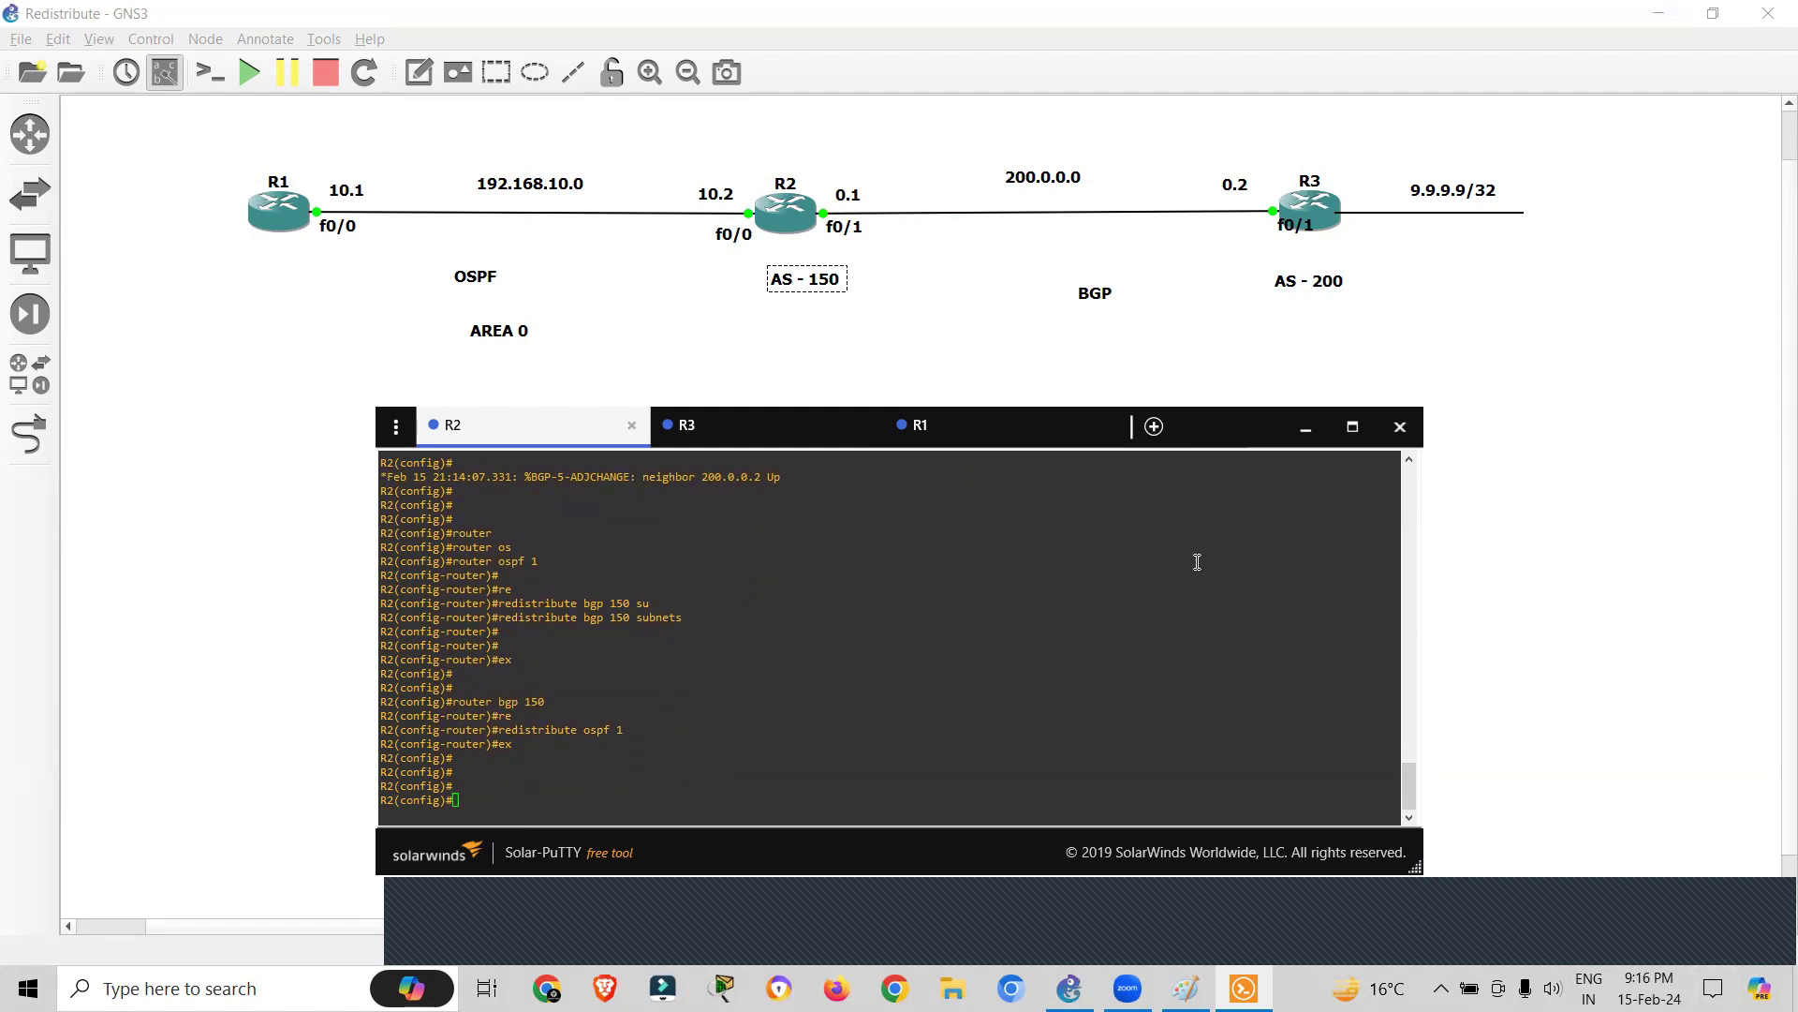
left_click(1306, 428)
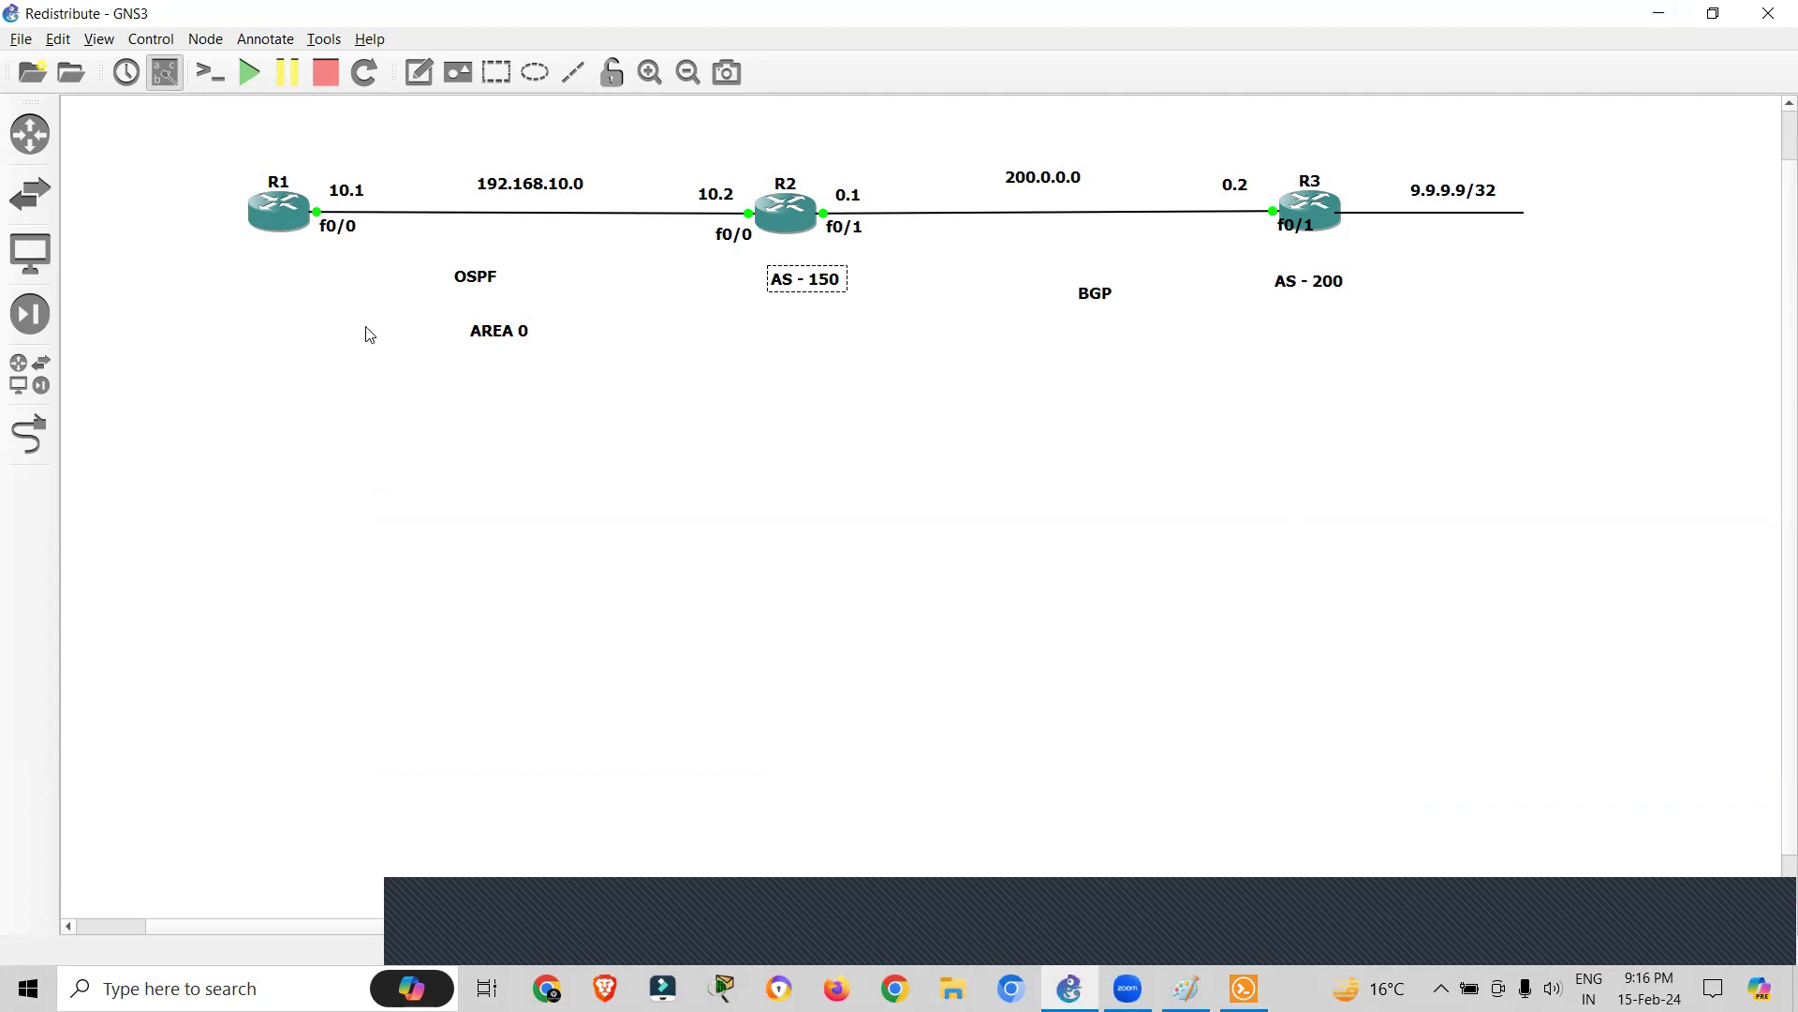
left_click_drag(213, 150, 1454, 317)
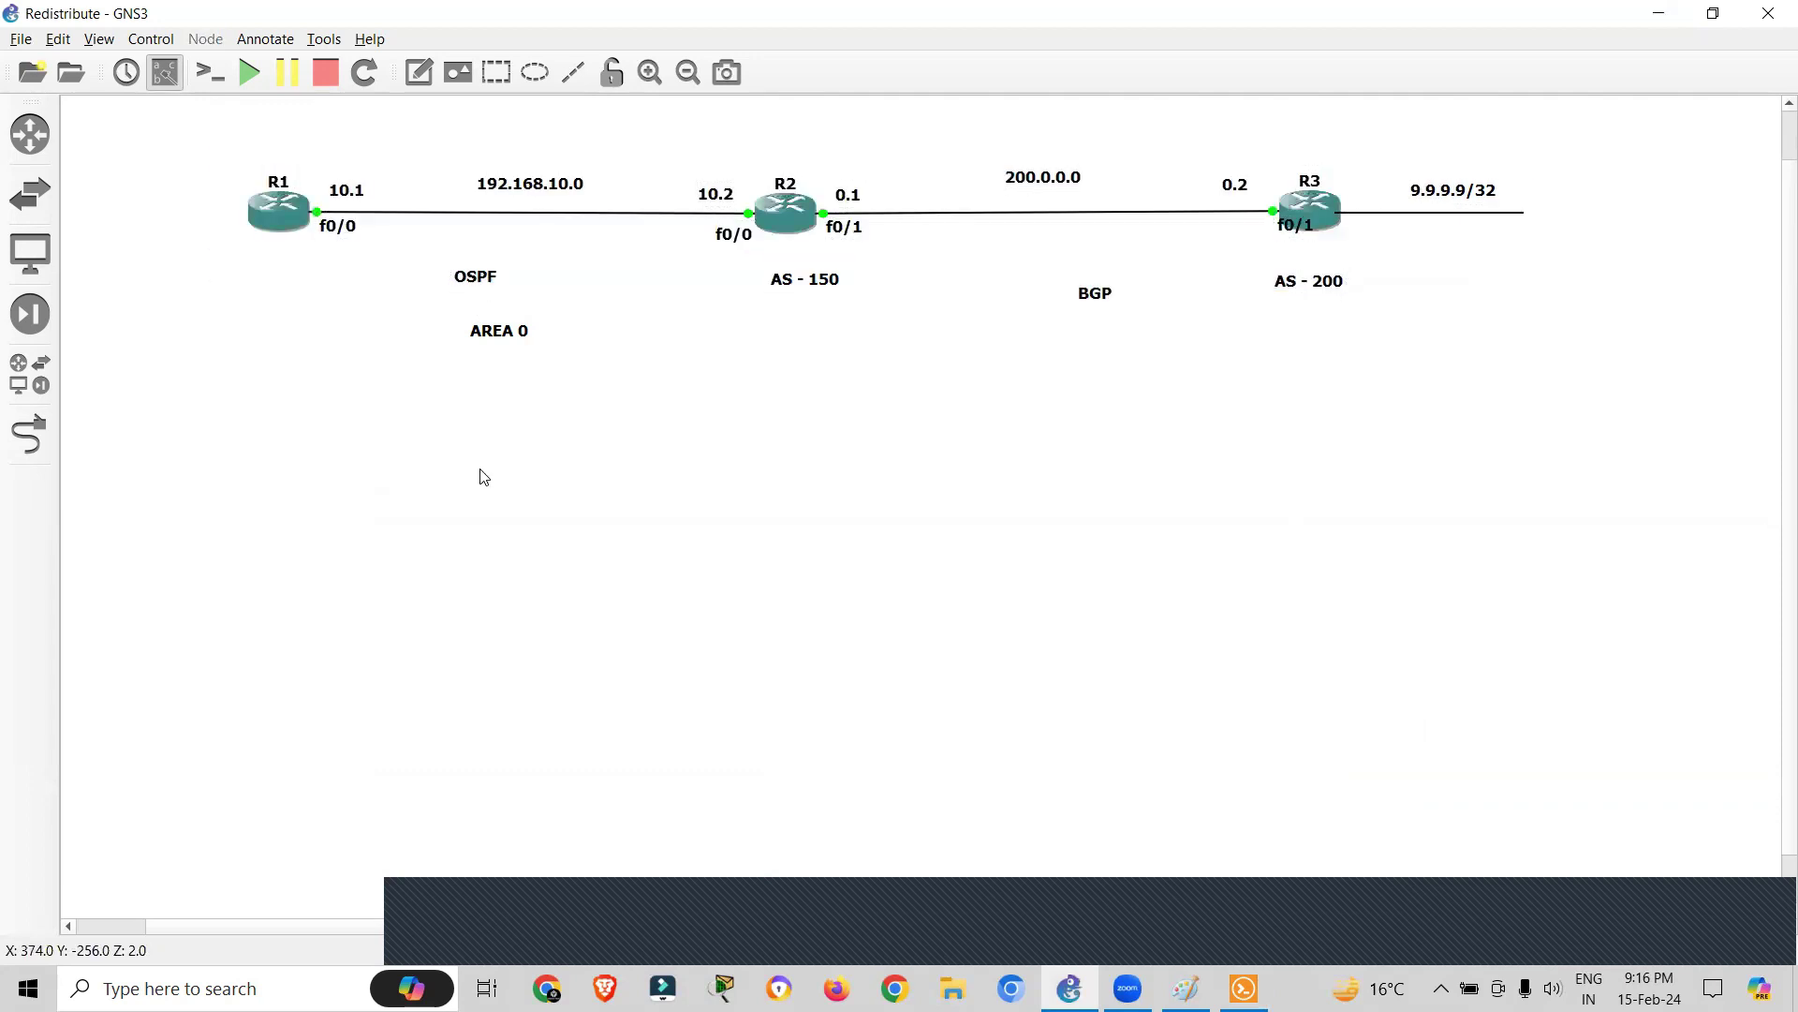
- Return to R1's console and leave configuration mode
key("alt+Tab")
left_click(517, 481)
left_click(993, 425)
key("Return")
key("Return")
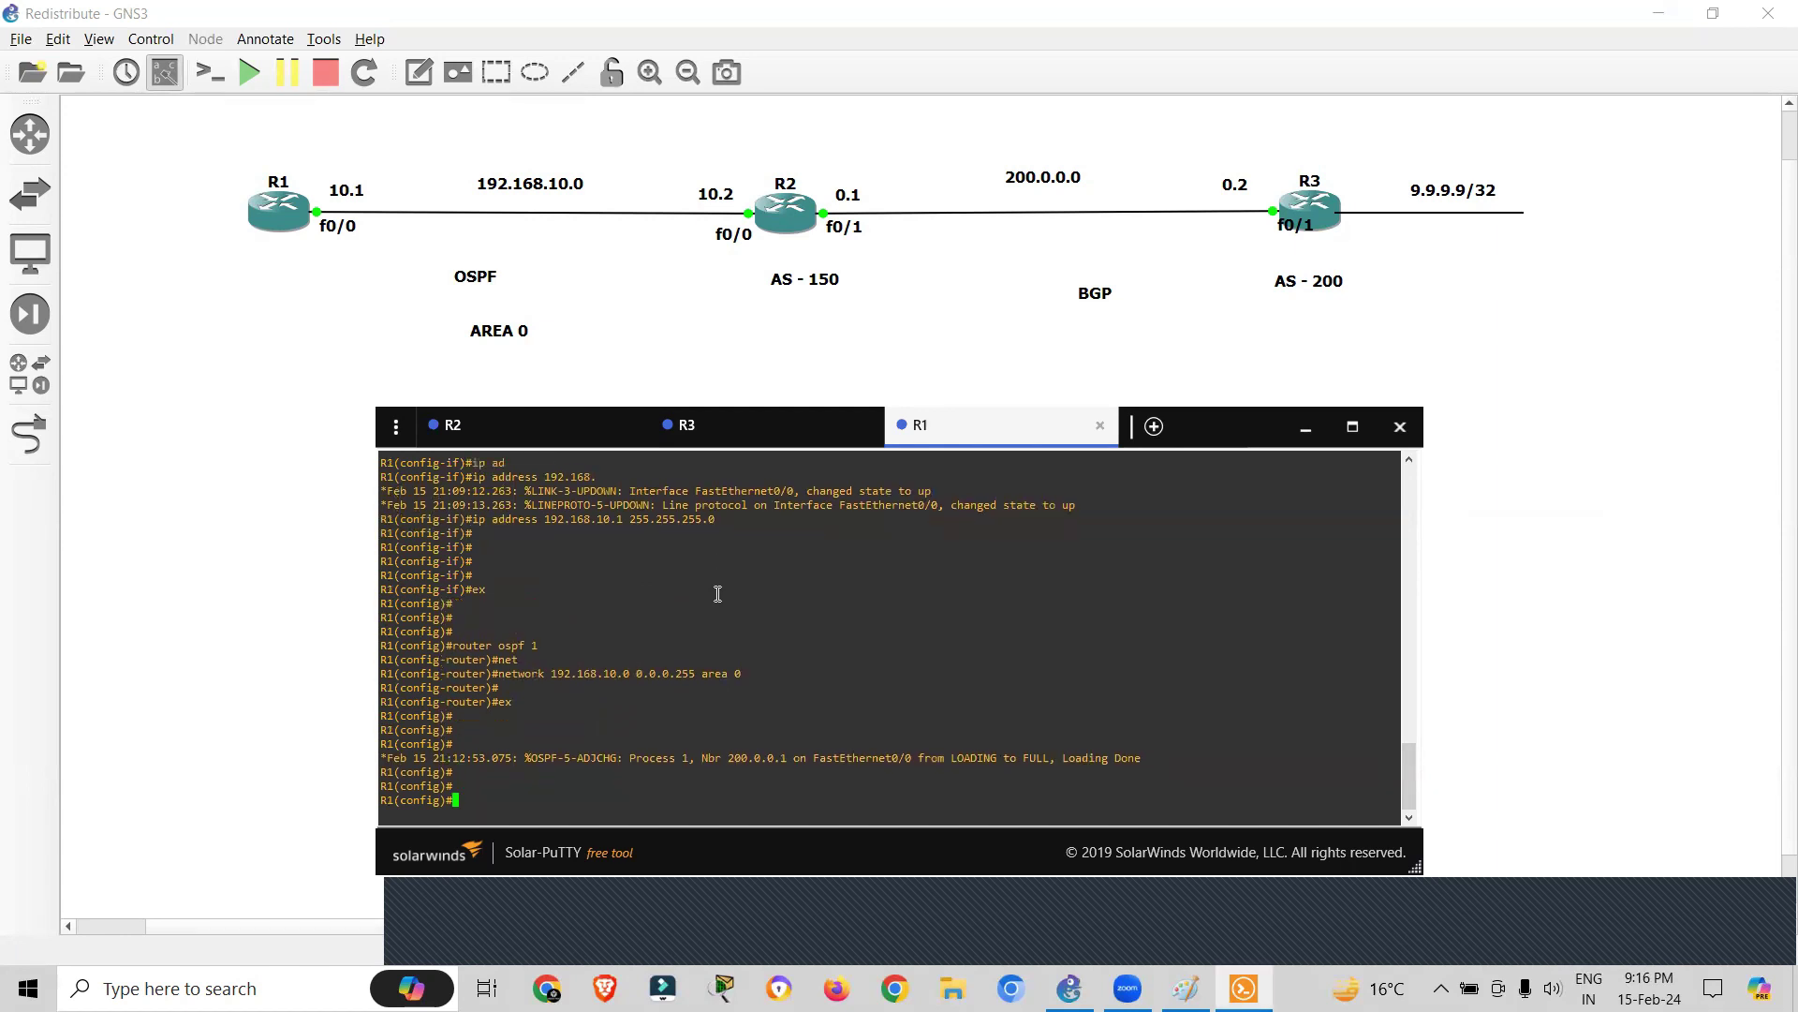
type("exi")
key("Return")
key("Return")
key("Return")
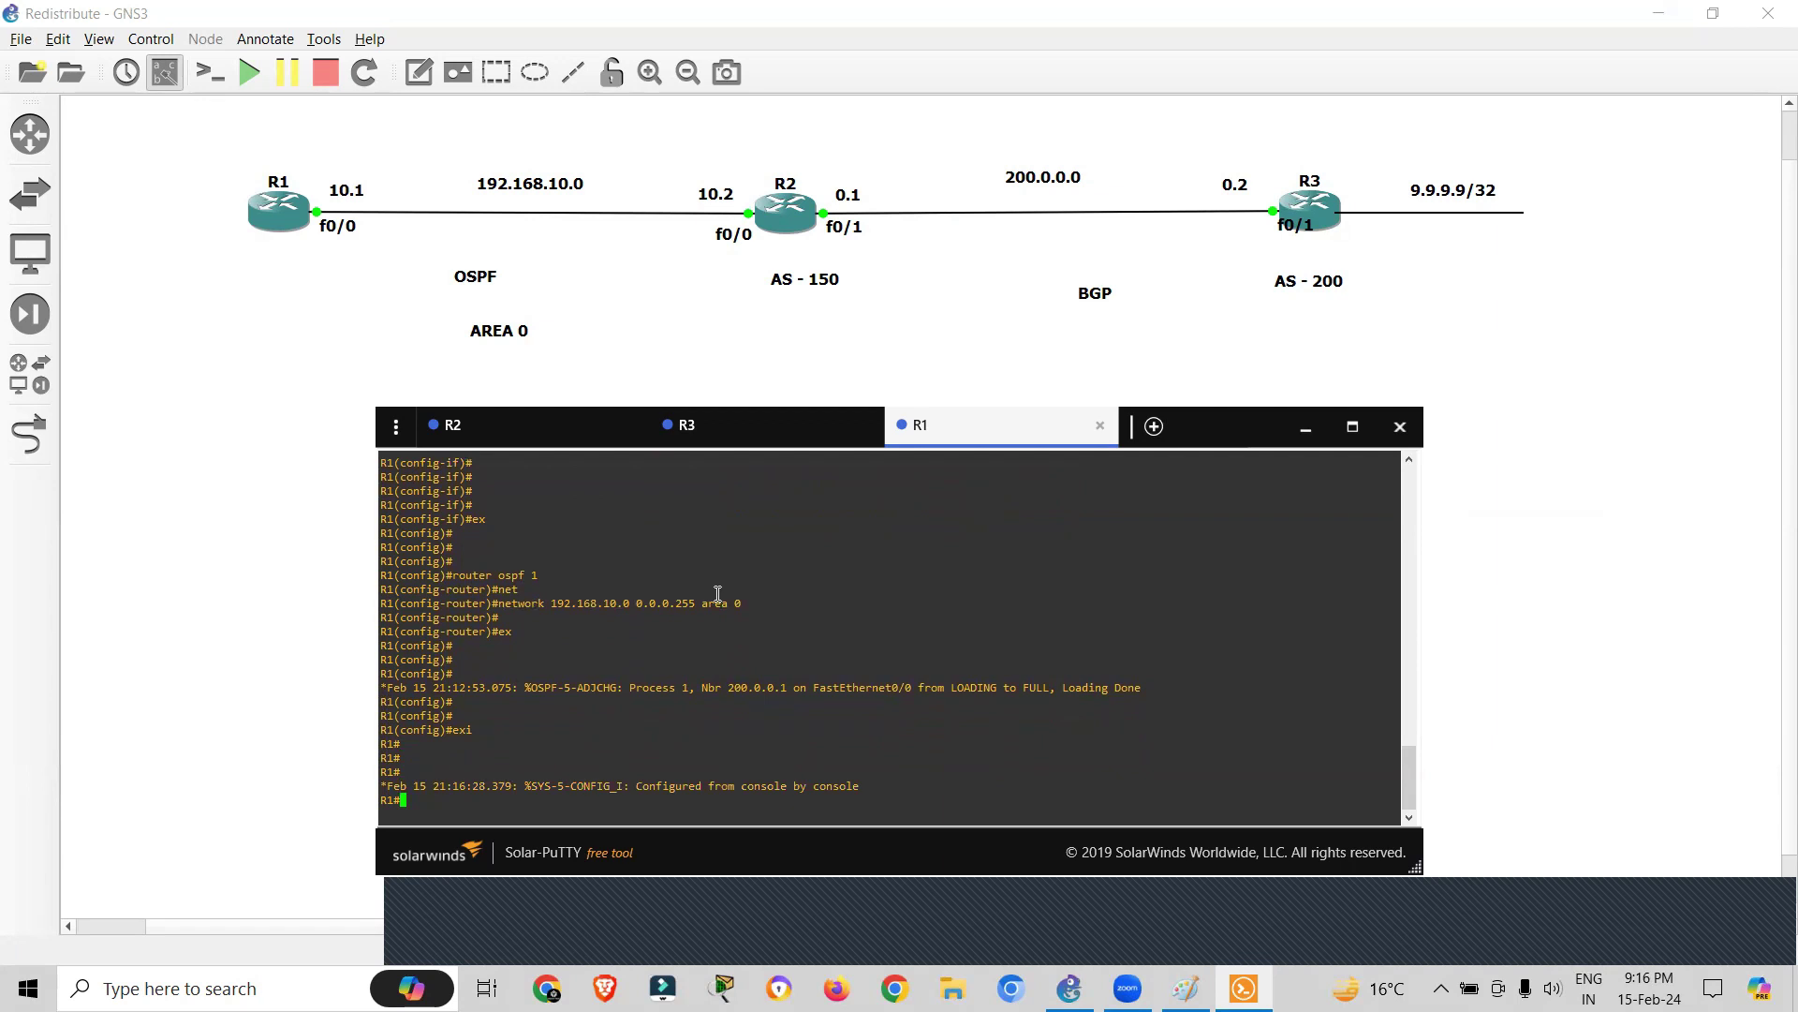
- Ping 9.9.9.9 from R1 and confirm 5/5 (100 percent) success
type("ping 9.9.9.9")
key("Return")
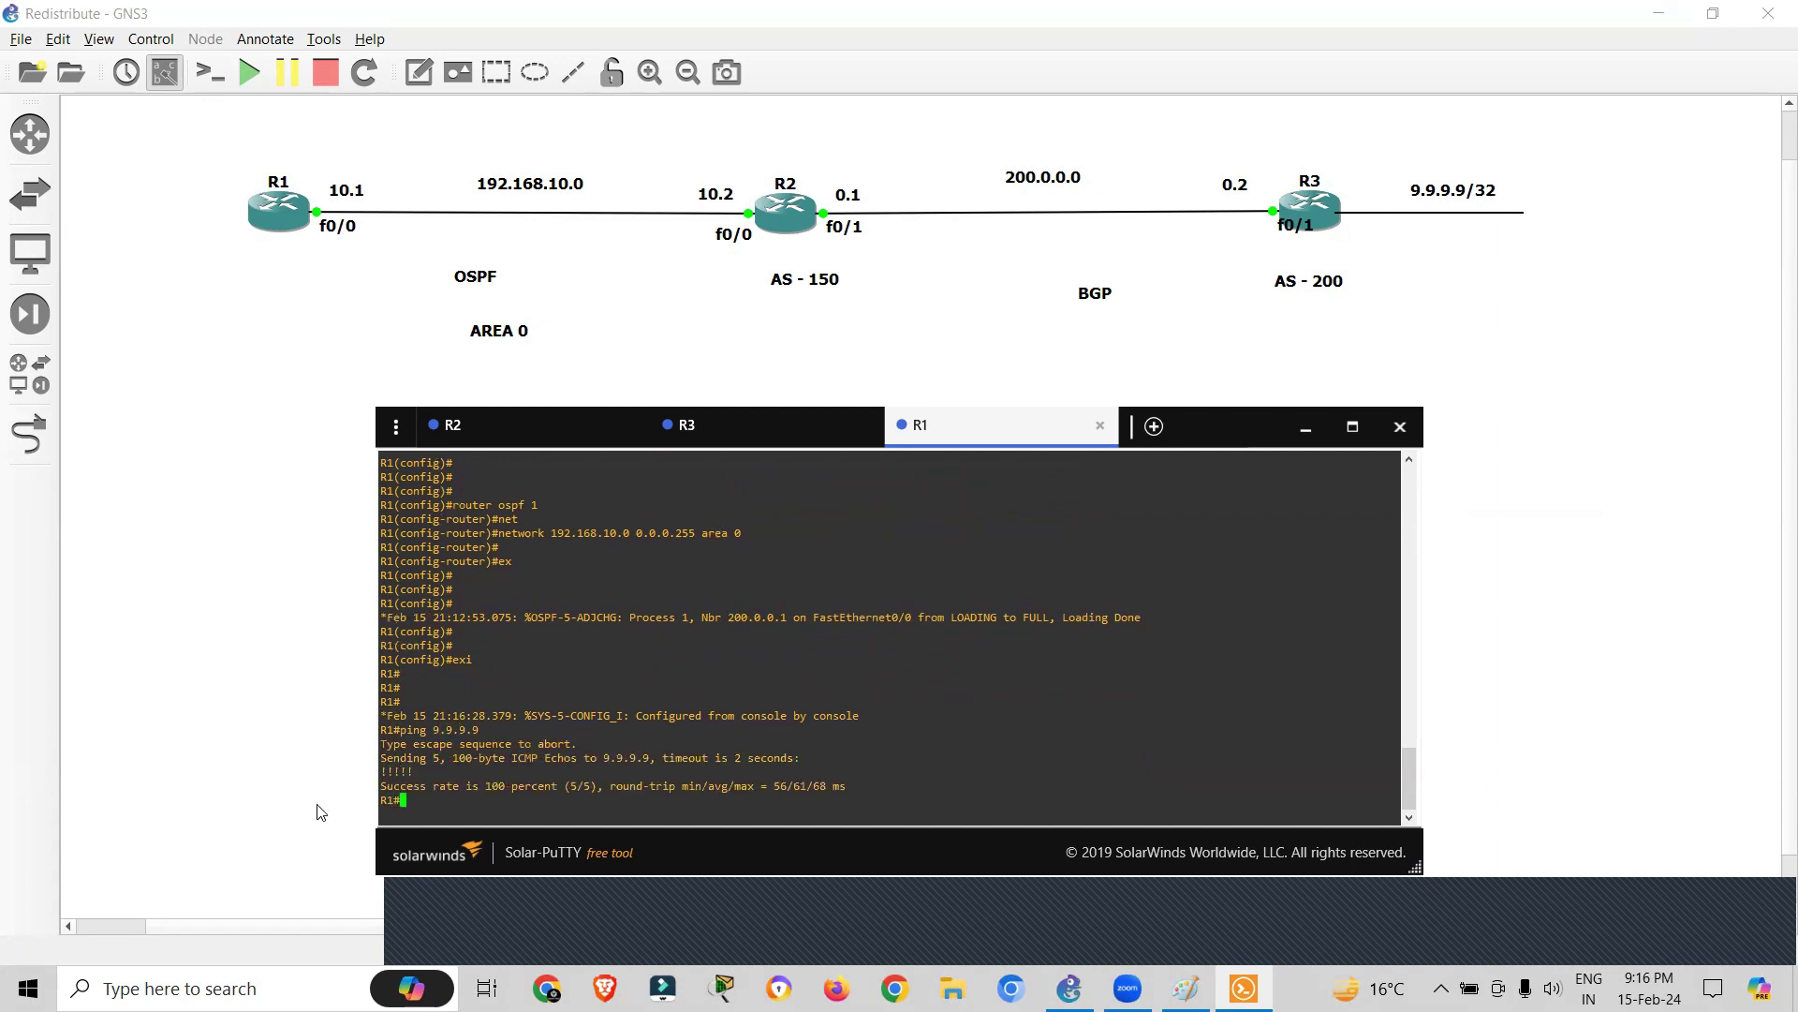
left_click_drag(421, 804, 381, 770)
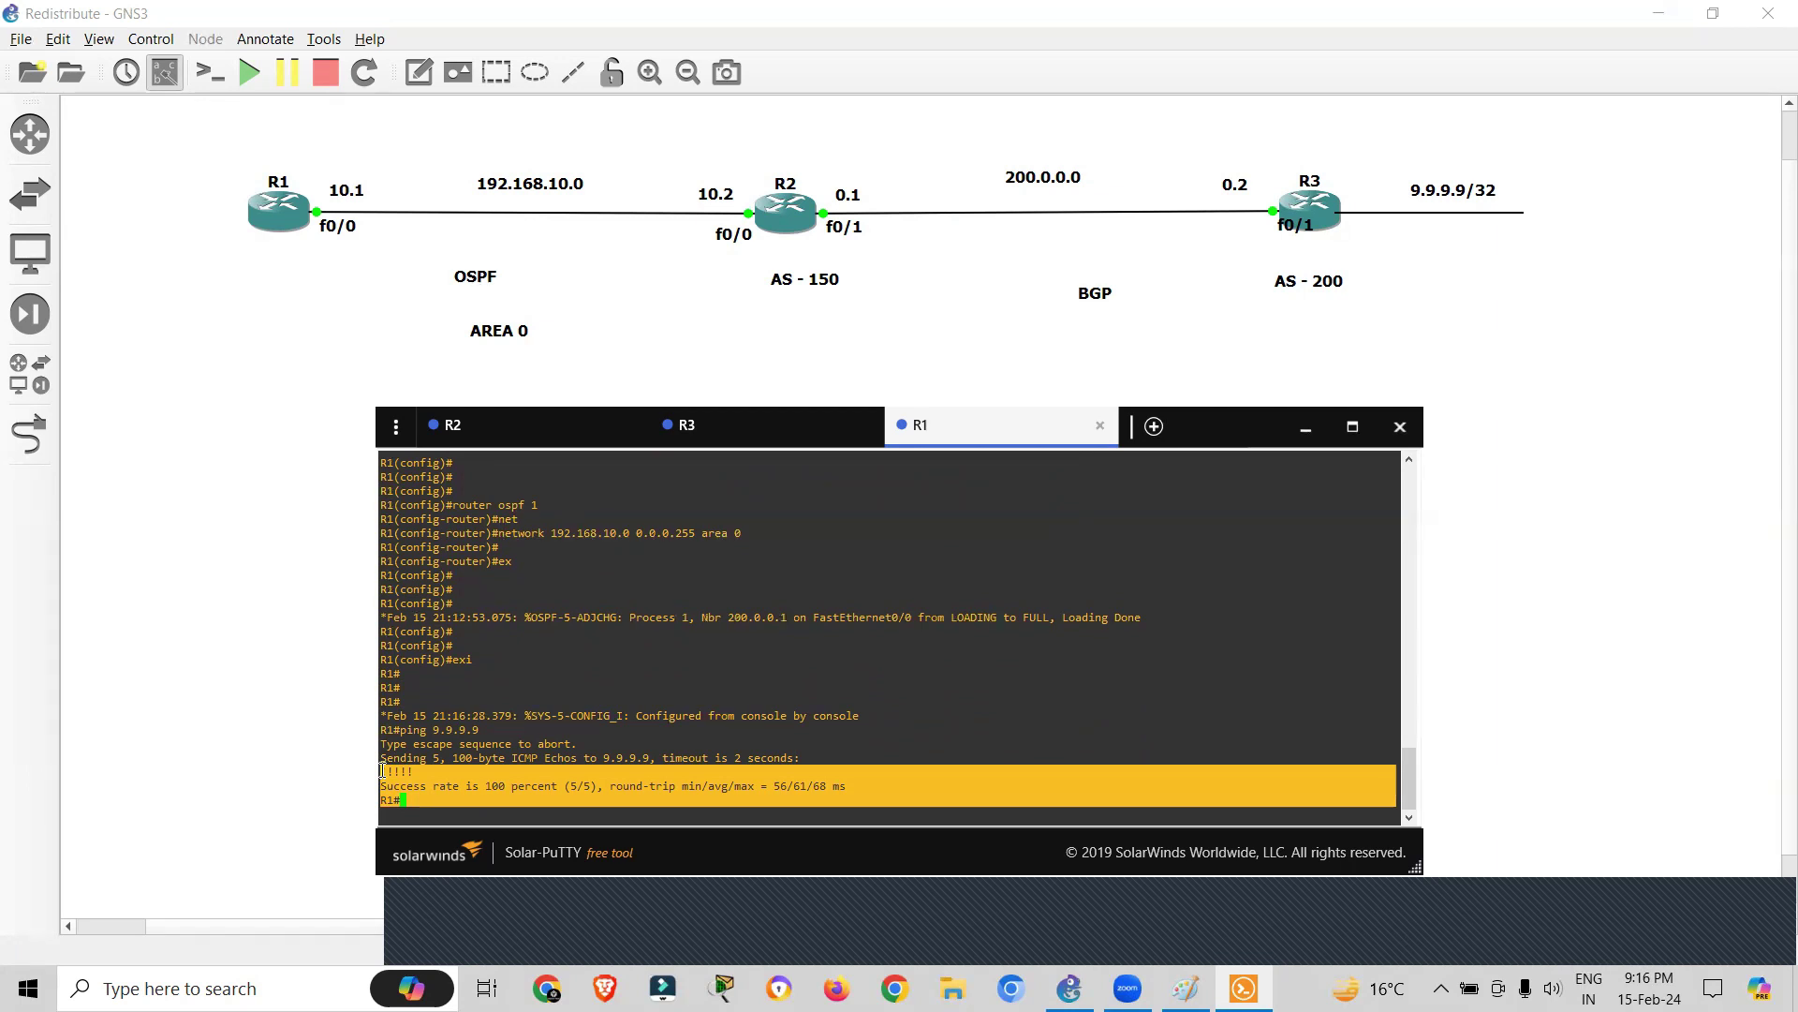
left_click(465, 807)
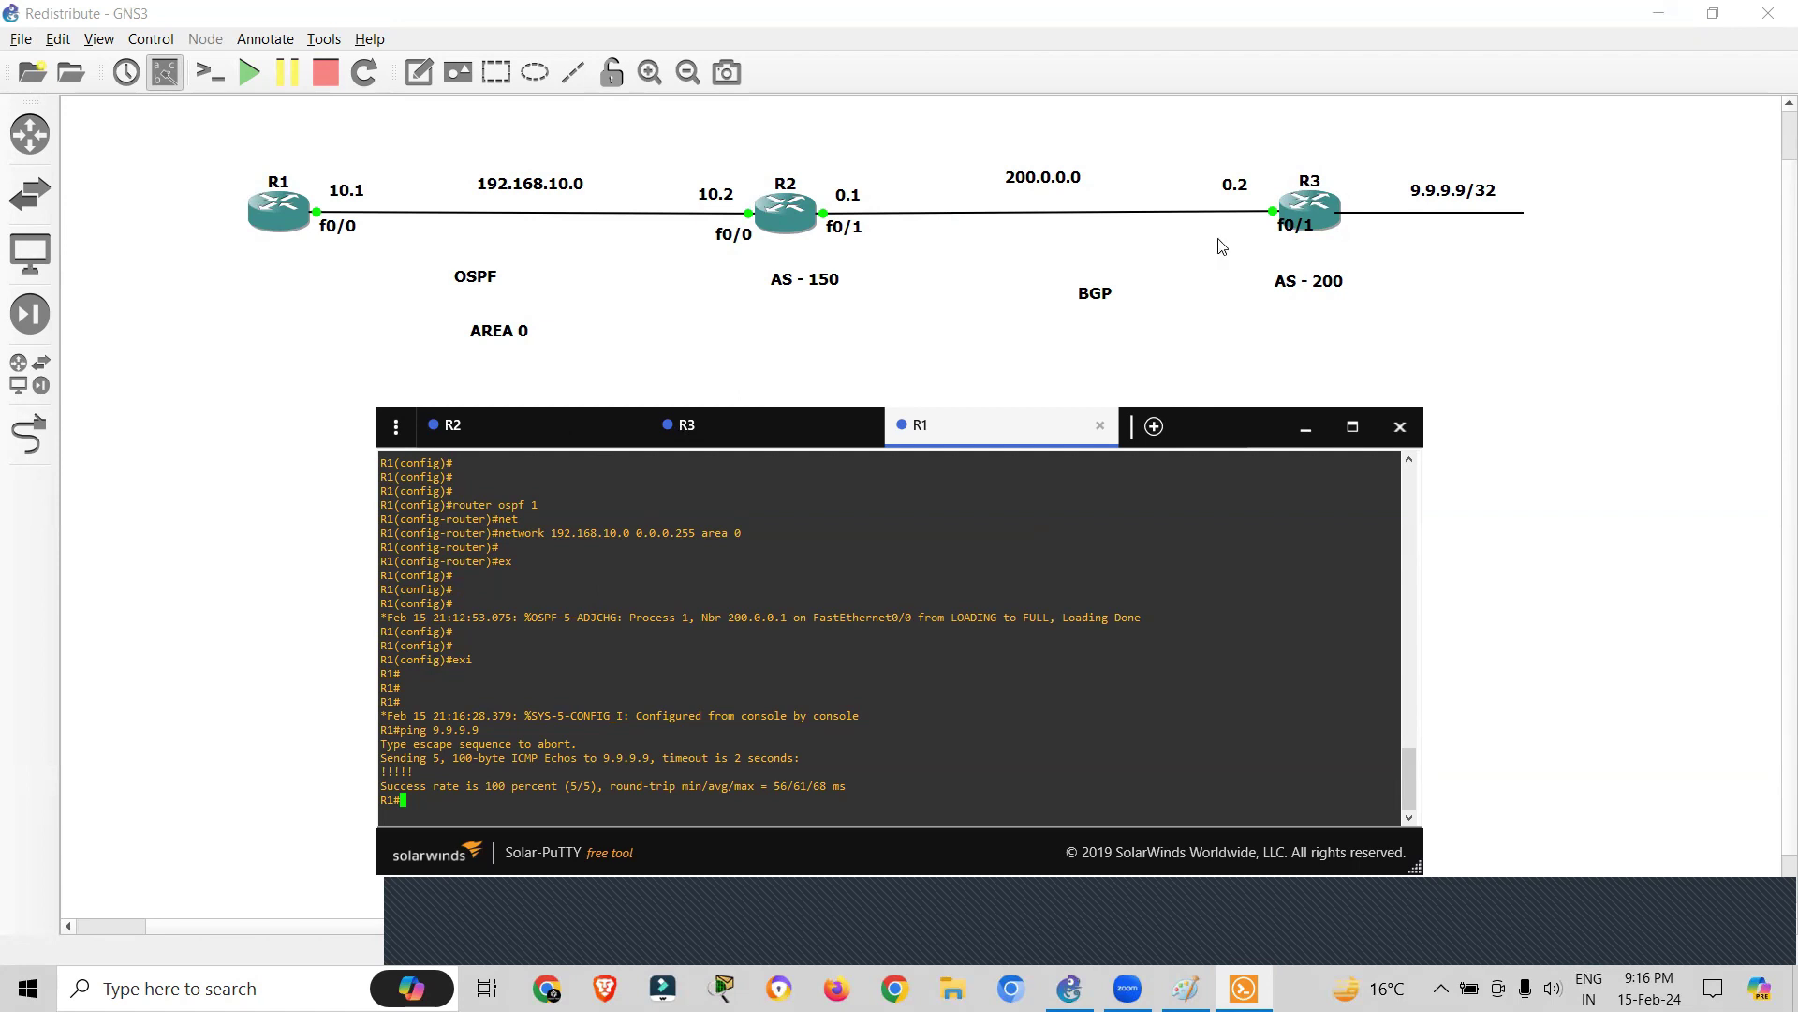
left_click_drag(1554, 114, 192, 395)
left_click(592, 613)
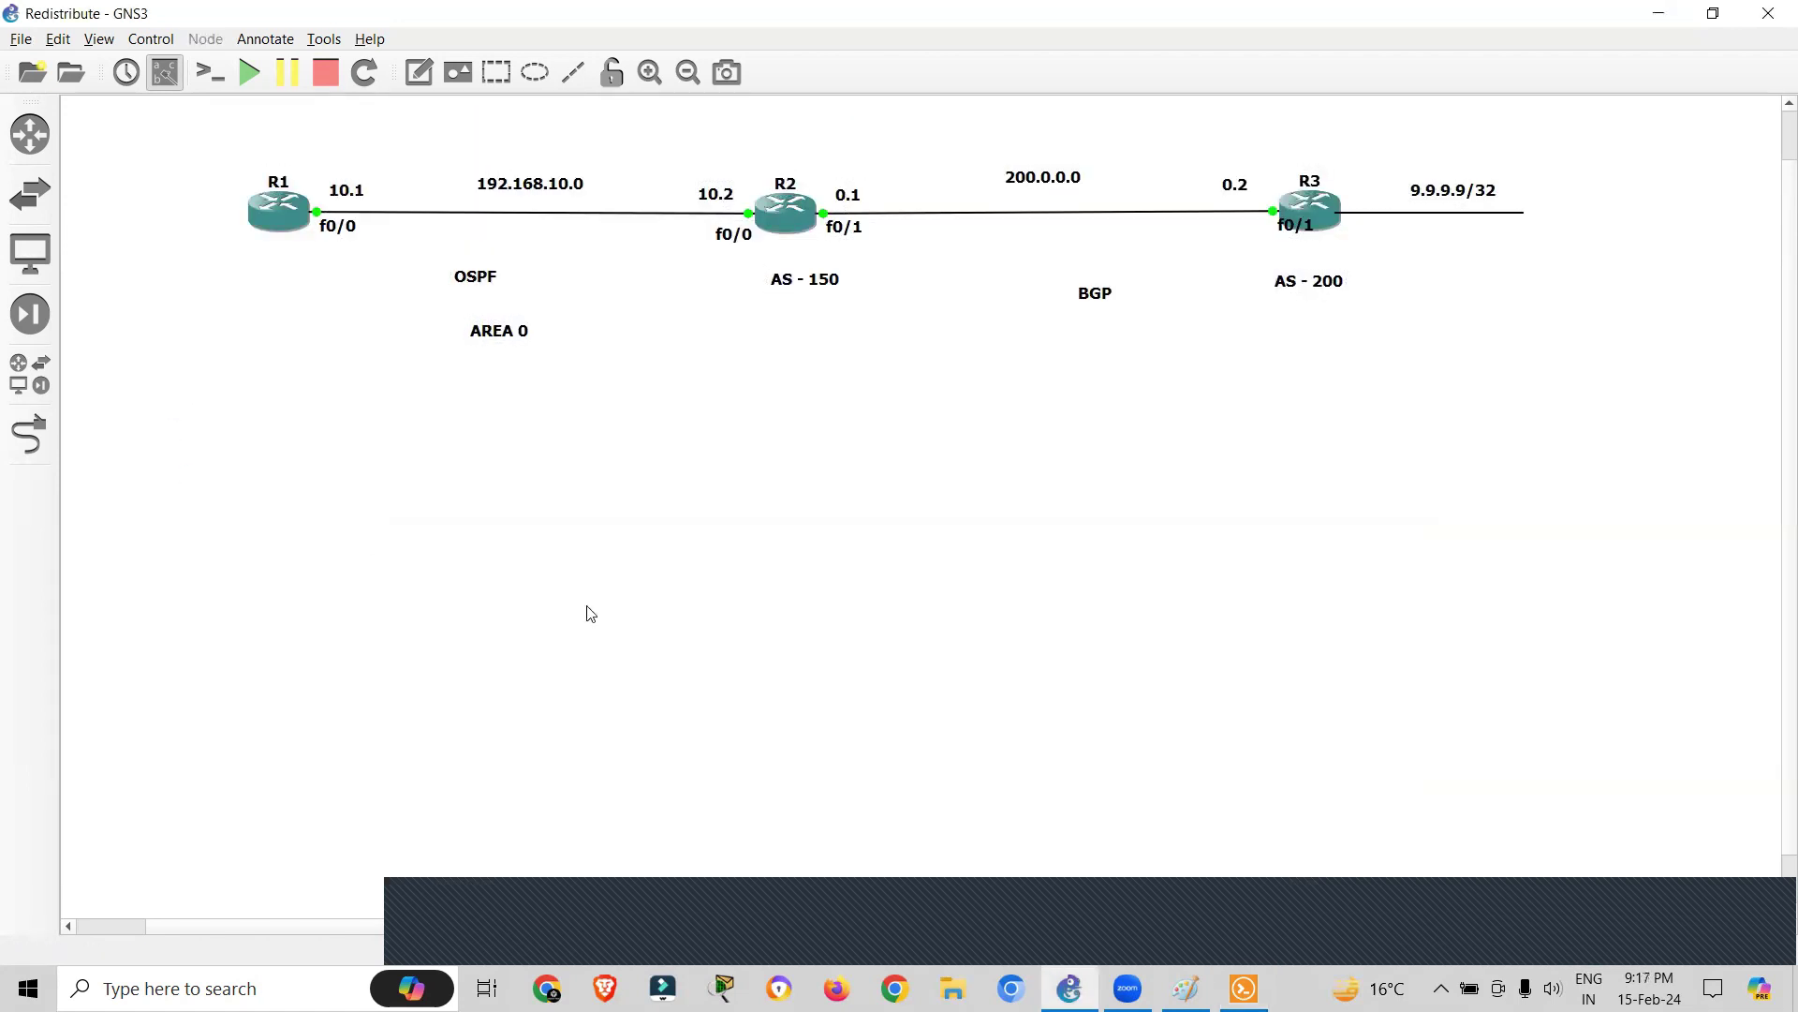
key("alt+Tab")
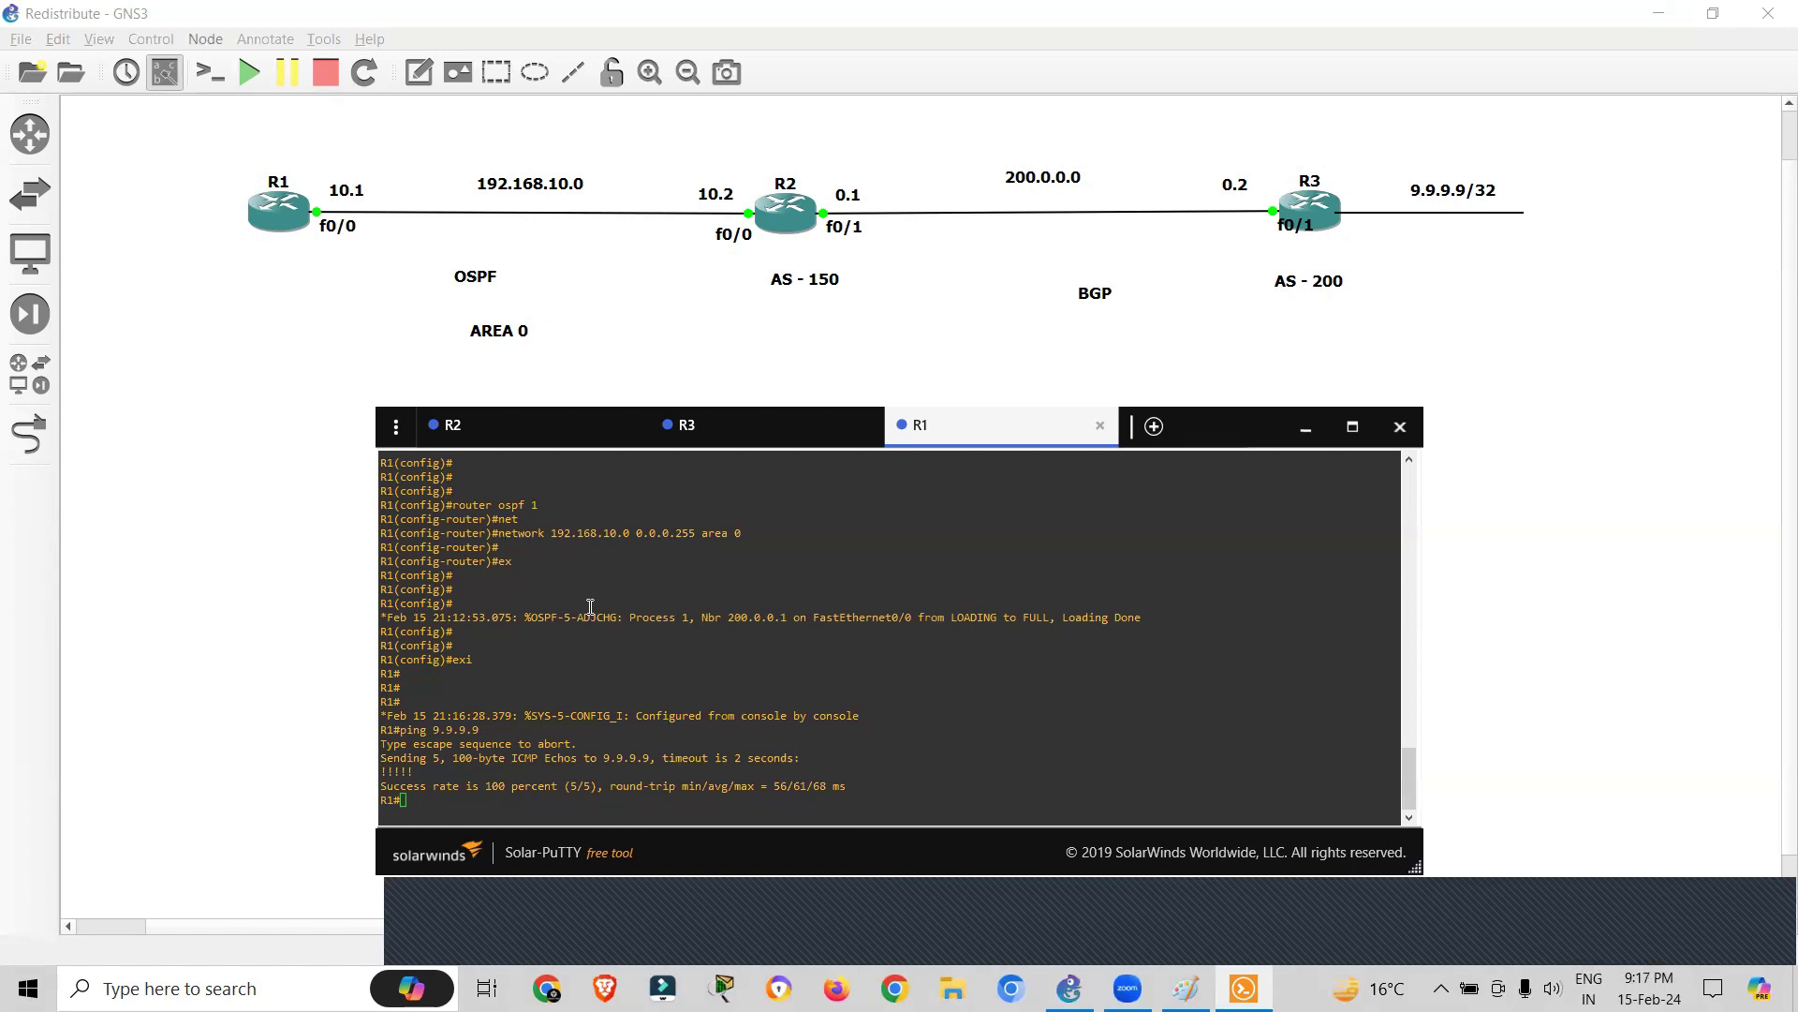